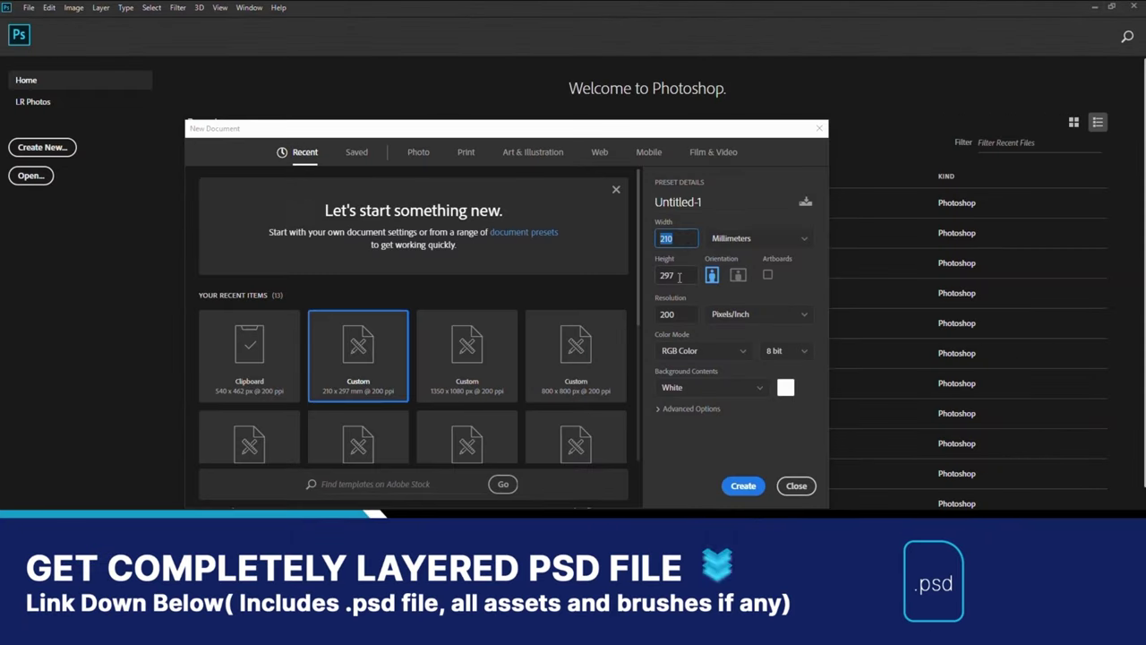
Step: Create a new 210 x 297 mm portrait document at 200 pixels/inch in RGB Color with a white background
{"action": "left_click", "coordinate": [678, 280]}
{"action": "left_click", "coordinate": [676, 314]}
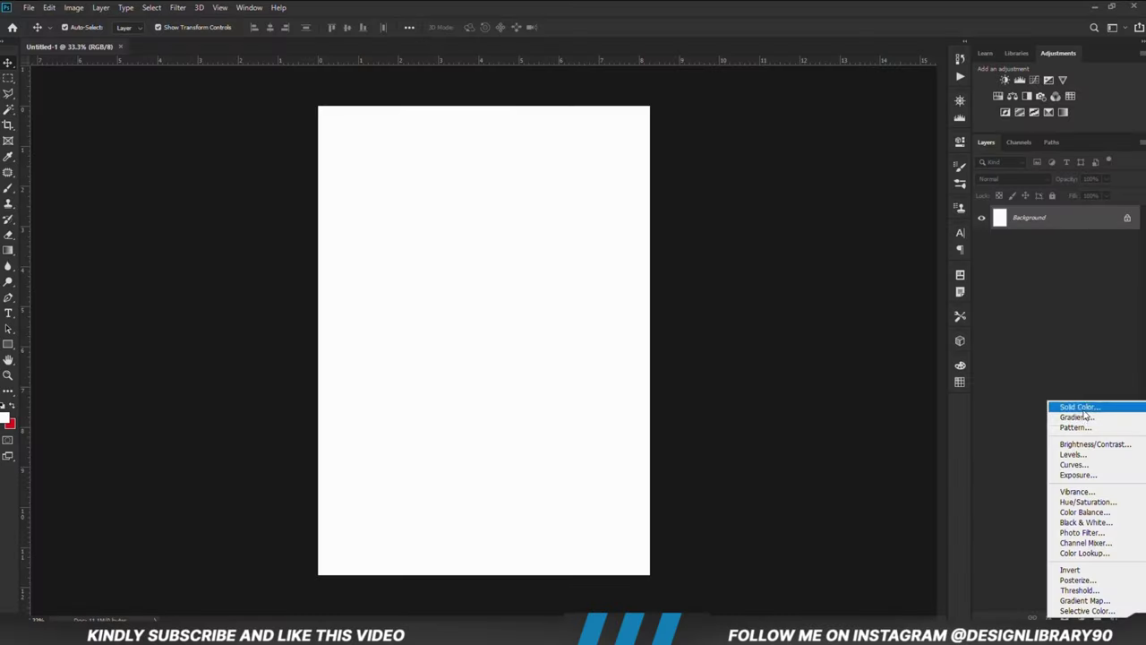
Step: Add a Solid Color fill layer using the hex colour a9ecfa copied from the Notepad colour list
{"action": "left_click", "coordinate": [1071, 408]}
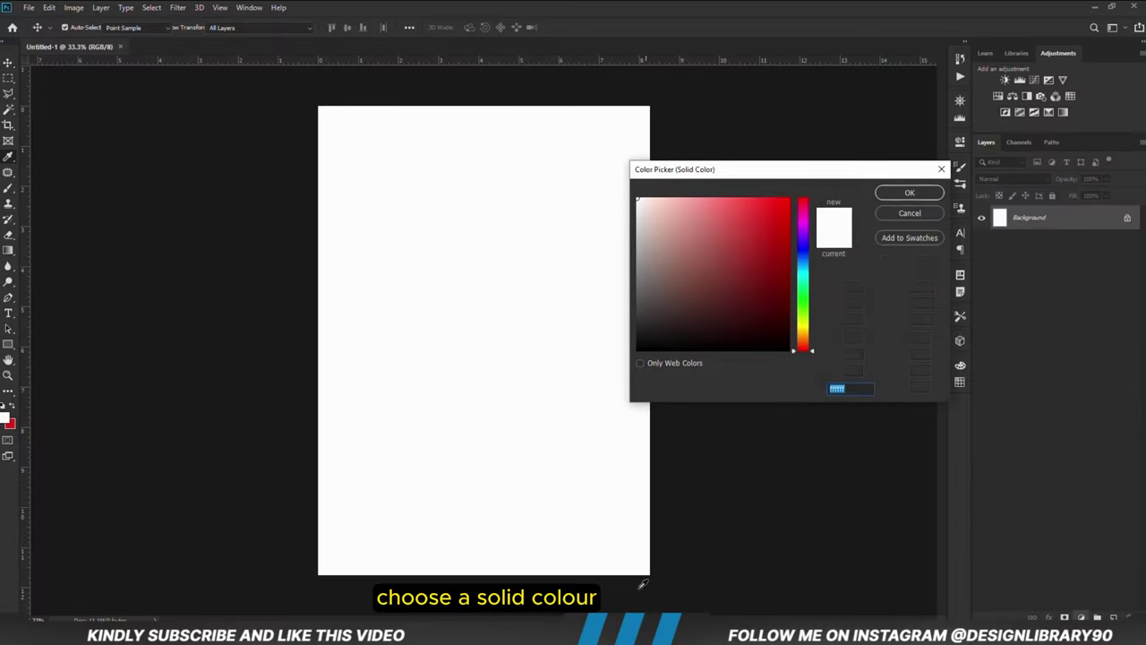
{"action": "key", "text": "alt+Tab"}
{"action": "double_click", "coordinate": [492, 332]}
{"action": "right_click", "coordinate": [491, 332]}
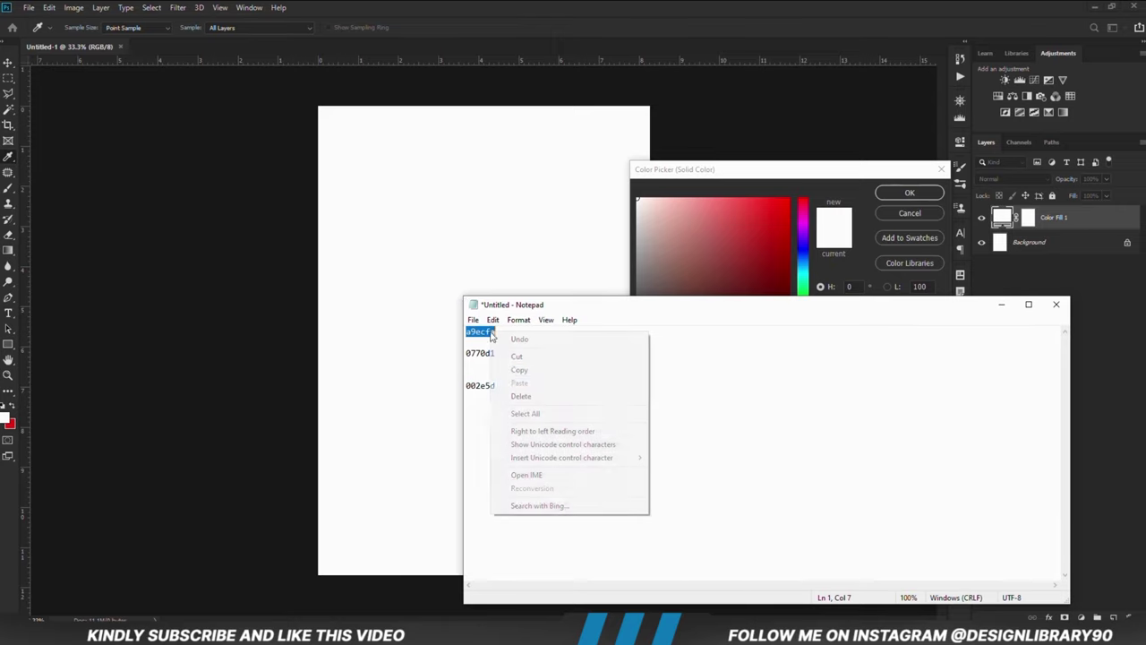
{"action": "left_click", "coordinate": [520, 369]}
{"action": "left_click", "coordinate": [799, 182]}
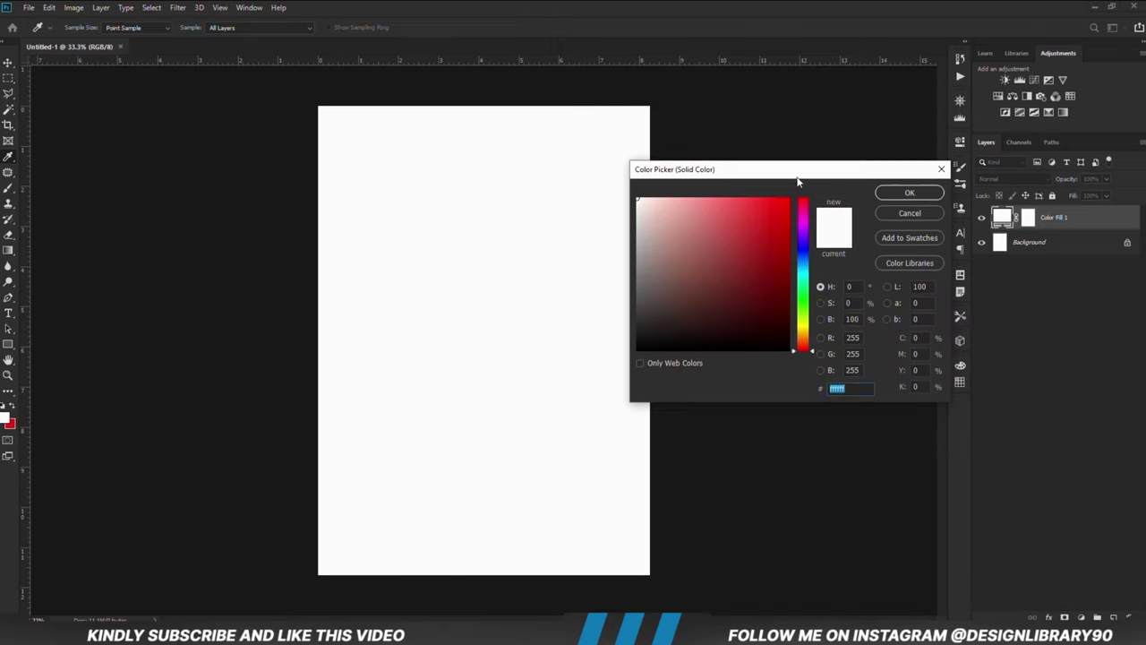
{"action": "right_click", "coordinate": [839, 389]}
{"action": "left_click", "coordinate": [864, 443]}
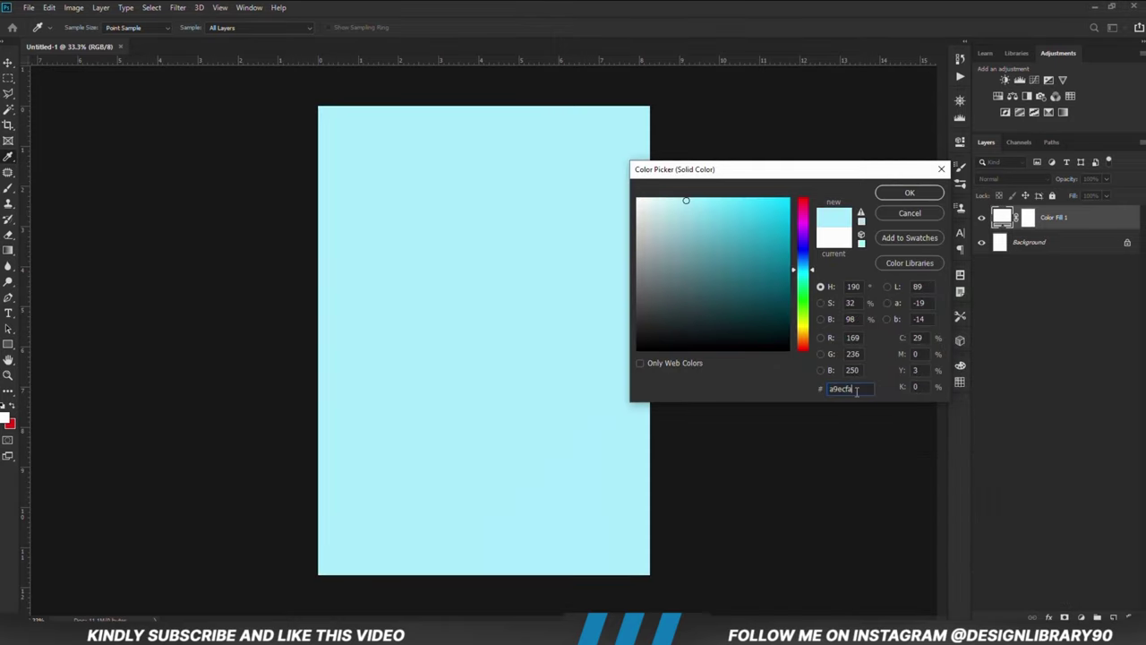
{"action": "left_click", "coordinate": [909, 192]}
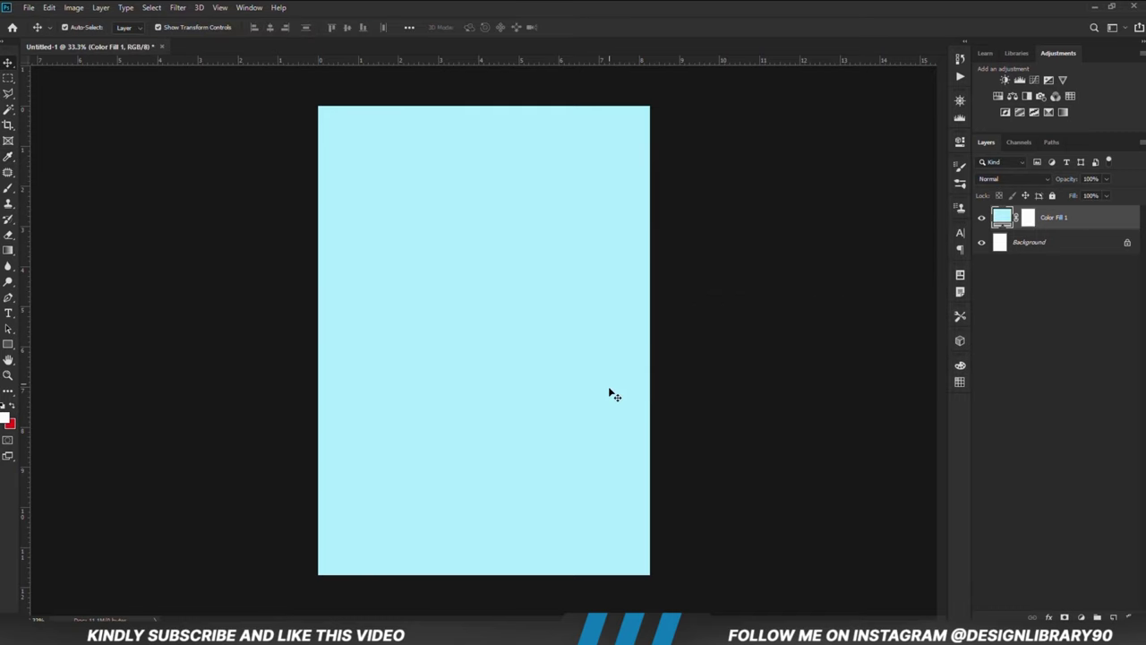
Step: Open the recent file Corona Assets.psd
{"action": "left_click", "coordinate": [29, 7]}
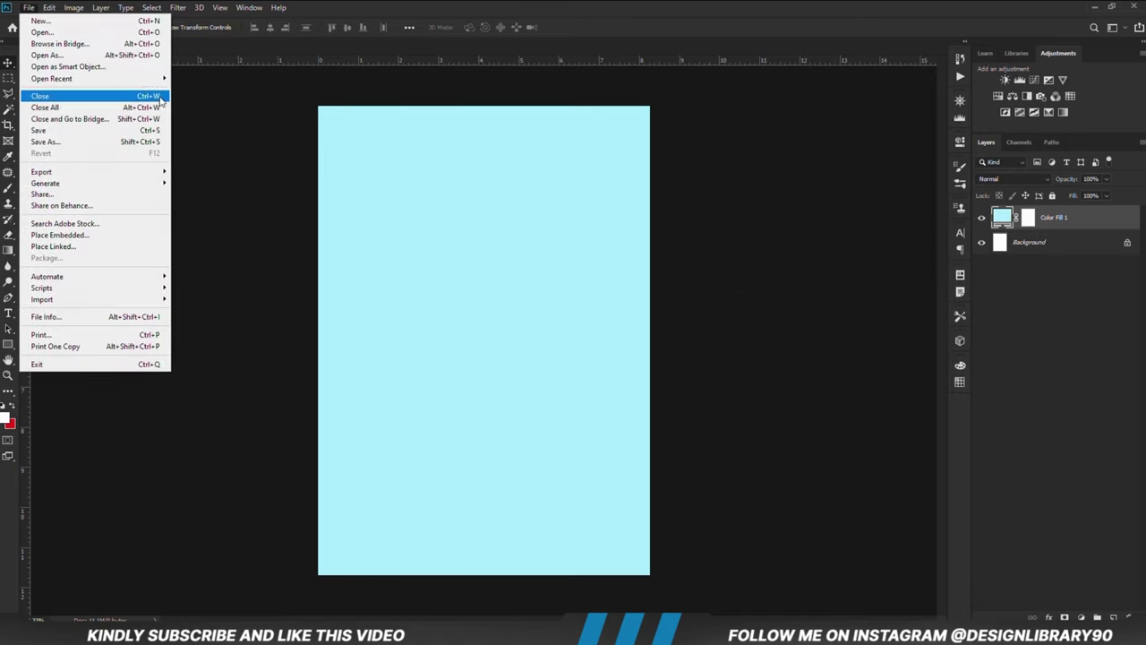
{"action": "mouse_move", "coordinate": [54, 74]}
{"action": "left_click", "coordinate": [351, 257]}
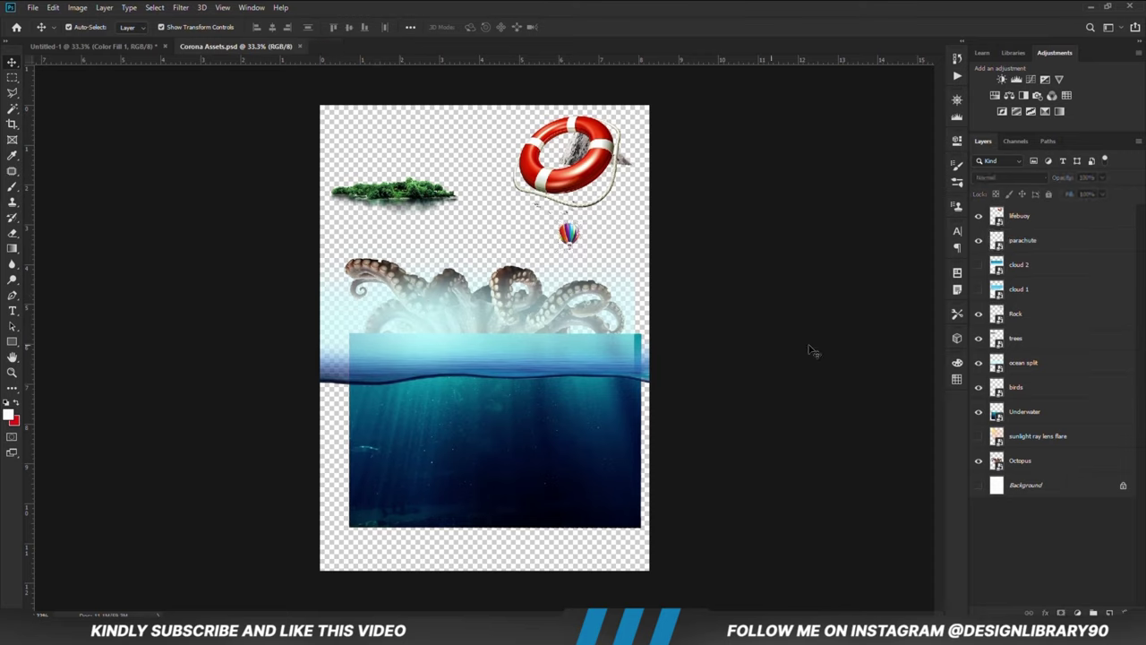
Step: Show the cloud 1 and cloud 2 layers and move the cloud 2 image up so both can be seen
{"action": "left_click", "coordinate": [978, 291]}
{"action": "left_click", "coordinate": [1020, 291]}
{"action": "left_click", "coordinate": [978, 265]}
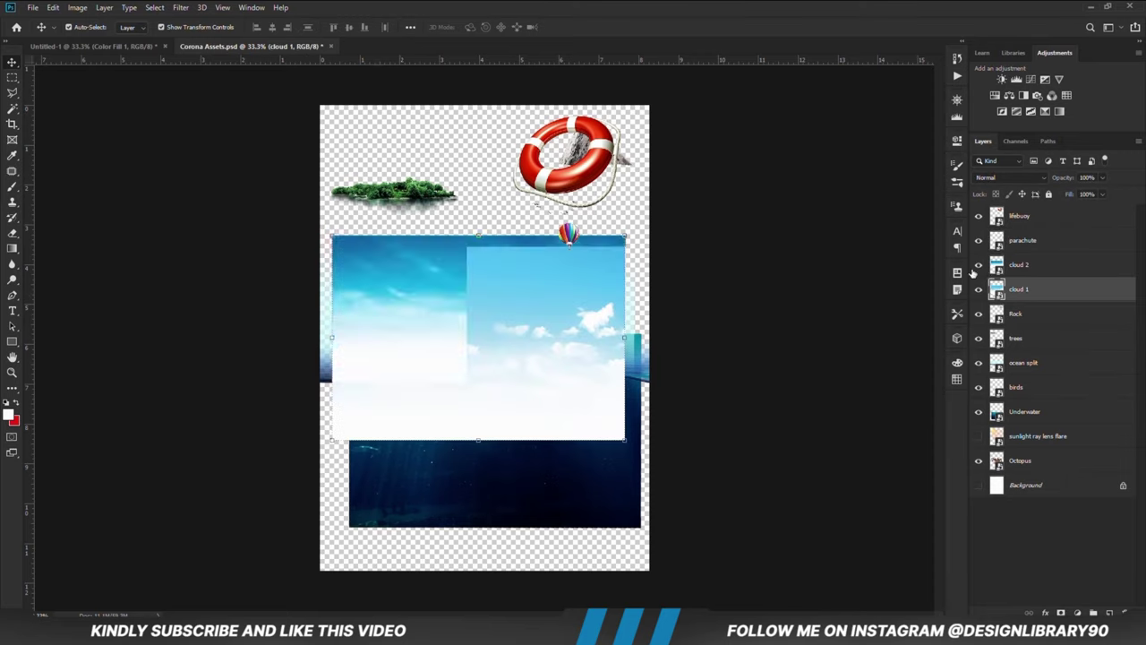
{"action": "left_click_drag", "start_coordinate": [455, 426], "coordinate": [468, 333]}
{"action": "left_click", "coordinate": [478, 390]}
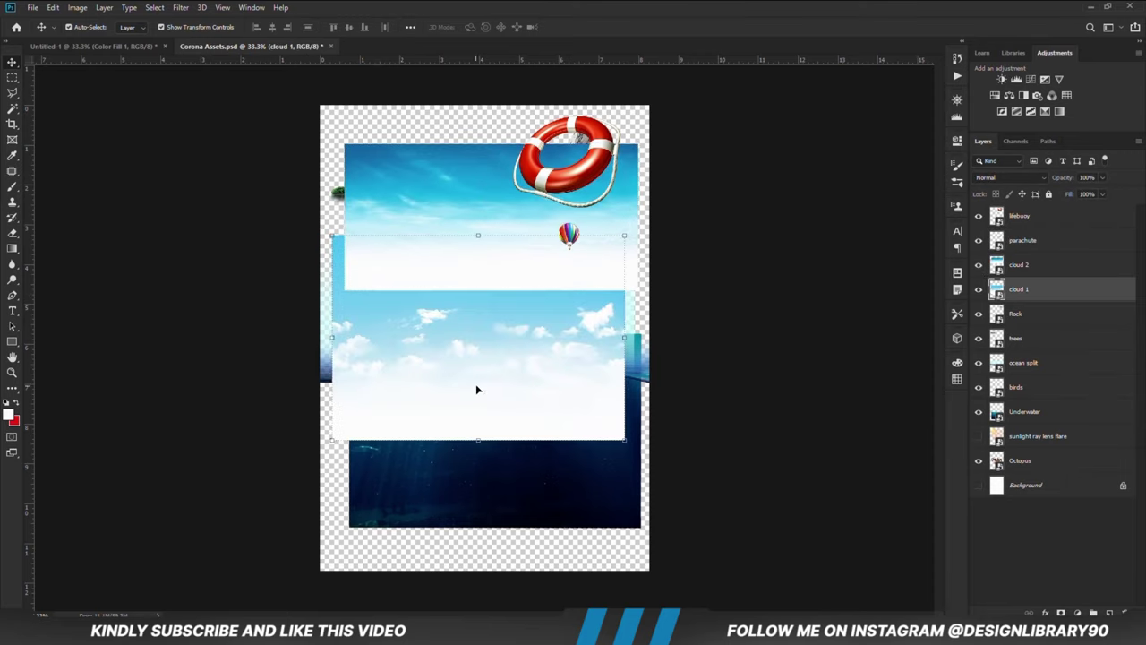
Step: Copy the cloud 1 and cloud 2 layers from Corona Assets.psd into the Untitled-1 document
{"action": "left_click", "coordinate": [1034, 276], "text": "shift"}
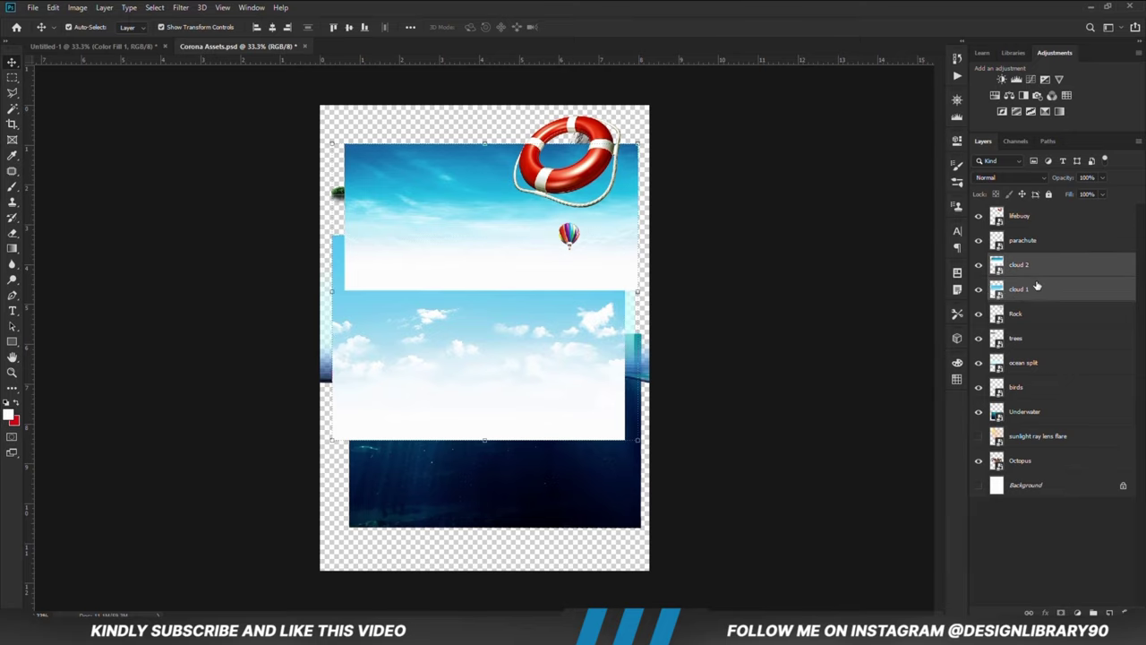
{"action": "left_click", "coordinate": [89, 47]}
{"action": "key", "text": "ctrl+v"}
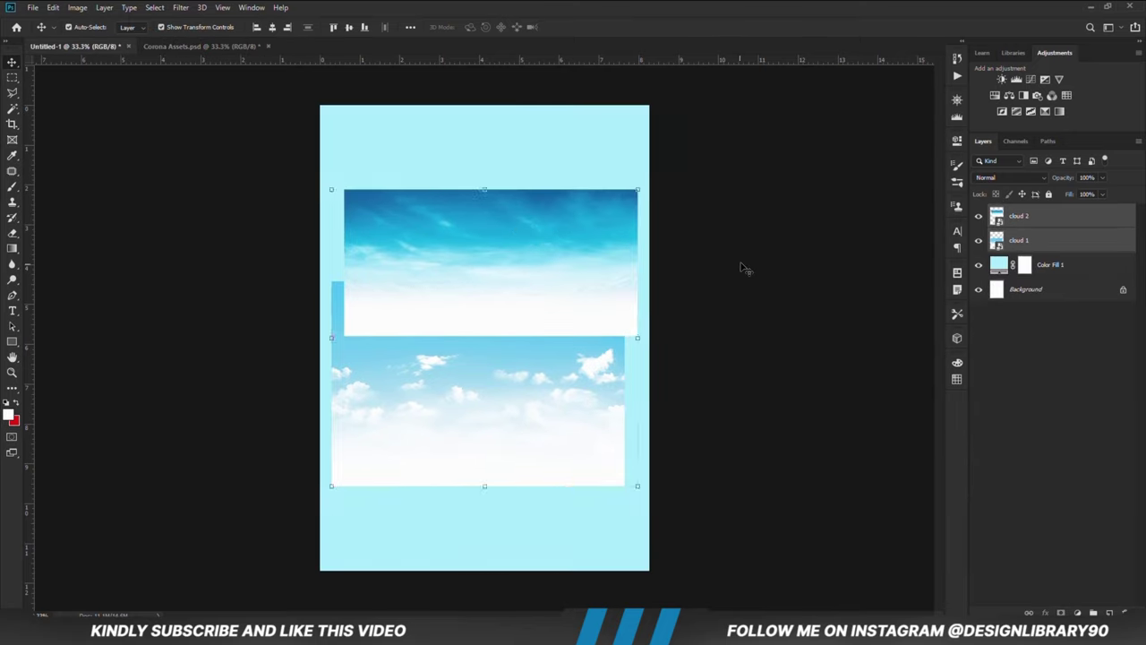
{"action": "left_click", "coordinate": [745, 264]}
Step: Hide cloud 2, then scale cloud 1 to about 134% and centre it across the upper part of the canvas
{"action": "left_click", "coordinate": [979, 219]}
{"action": "left_click_drag", "start_coordinate": [479, 375], "coordinate": [479, 198]}
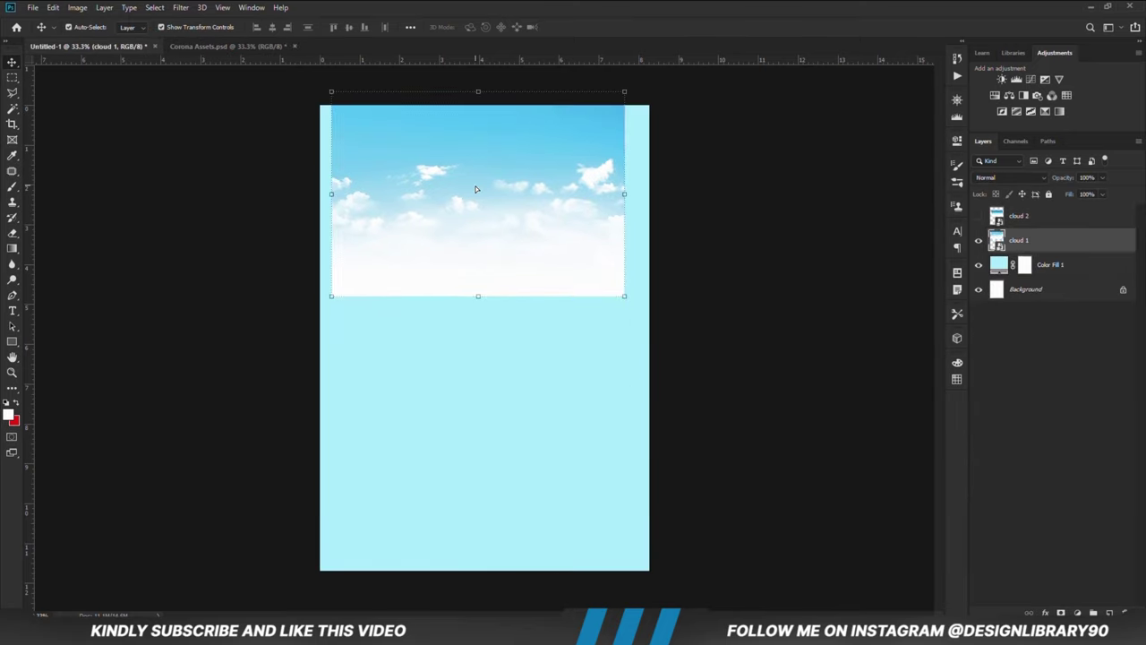
{"action": "key", "text": "ctrl+t"}
{"action": "left_click_drag", "start_coordinate": [477, 299], "coordinate": [477, 359]}
{"action": "left_click_drag", "start_coordinate": [545, 261], "coordinate": [555, 265]}
{"action": "left_click_drag", "start_coordinate": [485, 364], "coordinate": [486, 372]}
{"action": "left_click_drag", "start_coordinate": [492, 329], "coordinate": [492, 310]}
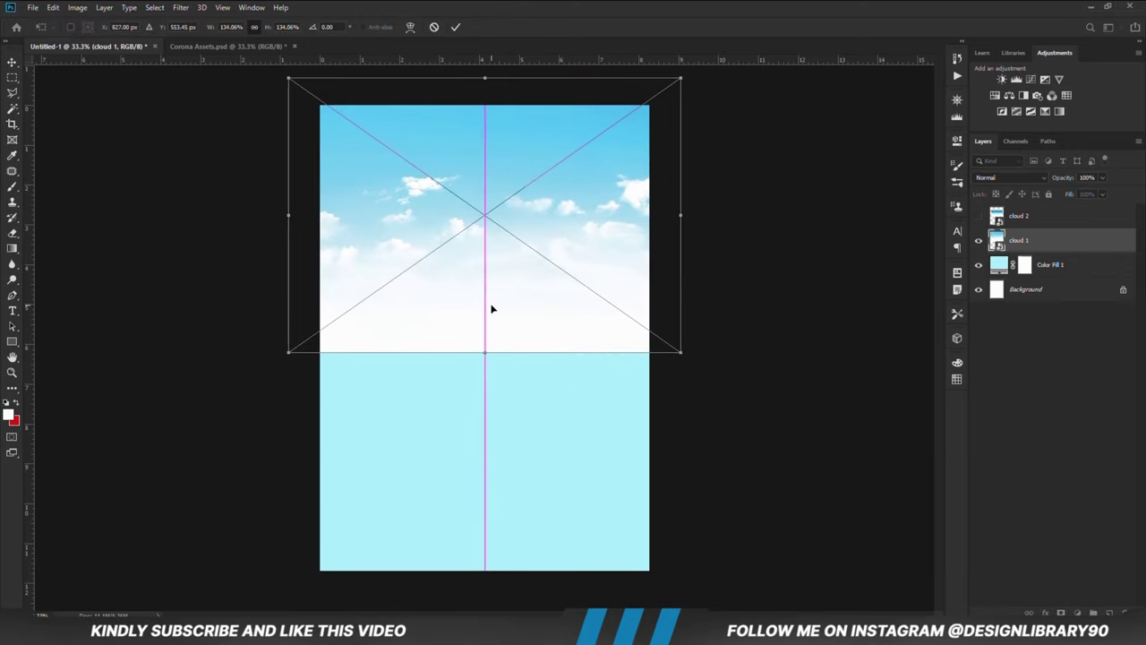
{"action": "left_click", "coordinate": [455, 28]}
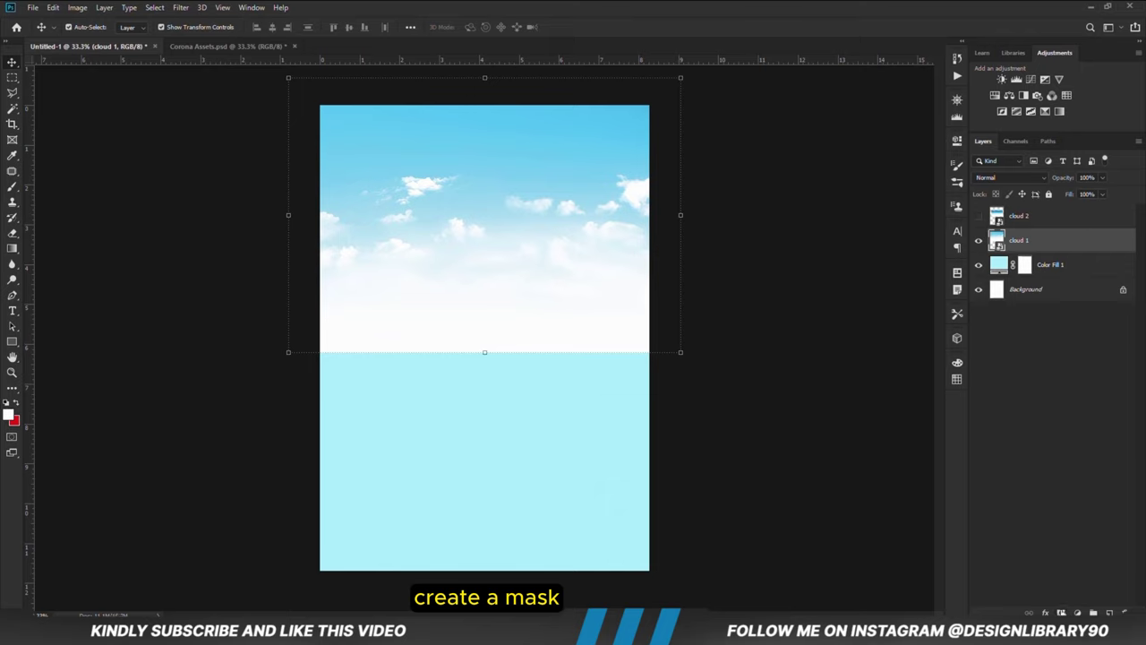
Step: Add a layer mask to cloud 1 and fade its lower part with a black Foreground to Transparent gradient
{"action": "left_click", "coordinate": [1061, 613]}
{"action": "left_click_drag", "start_coordinate": [12, 248], "coordinate": [39, 252]}
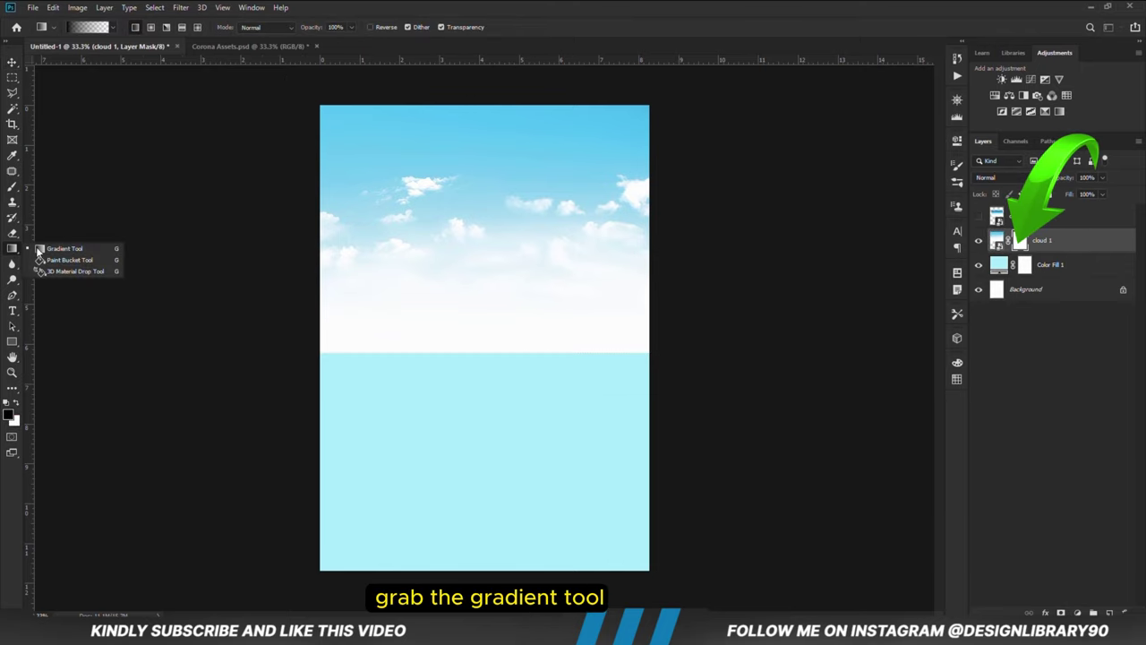
{"action": "left_click", "coordinate": [104, 29]}
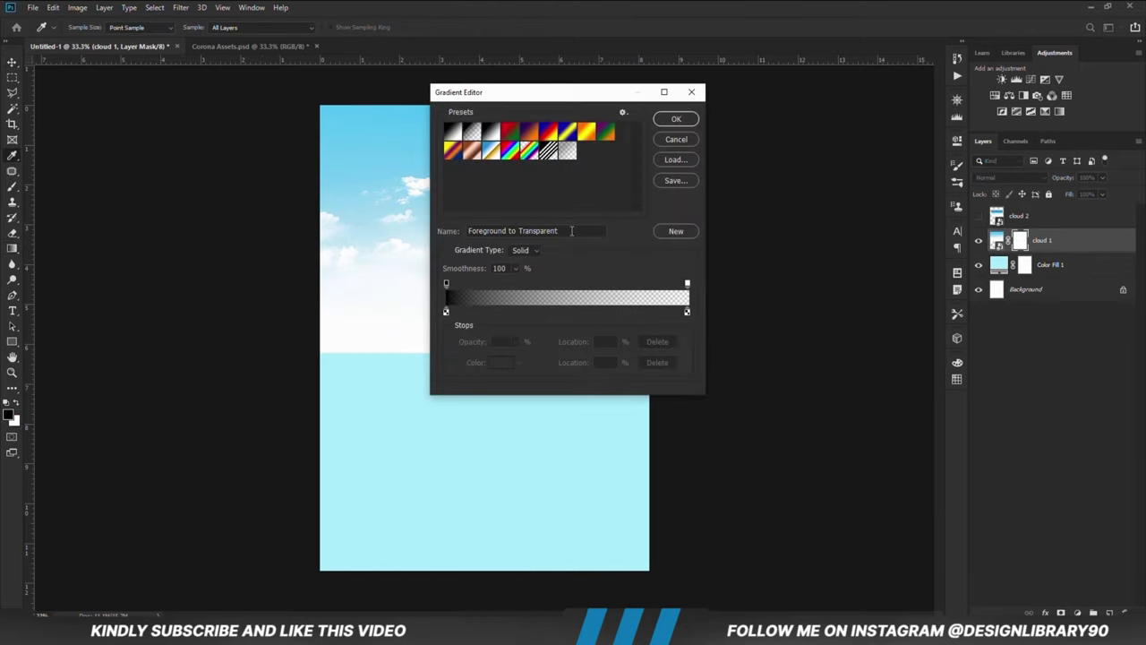
{"action": "left_click", "coordinate": [572, 231]}
{"action": "left_click", "coordinate": [676, 119]}
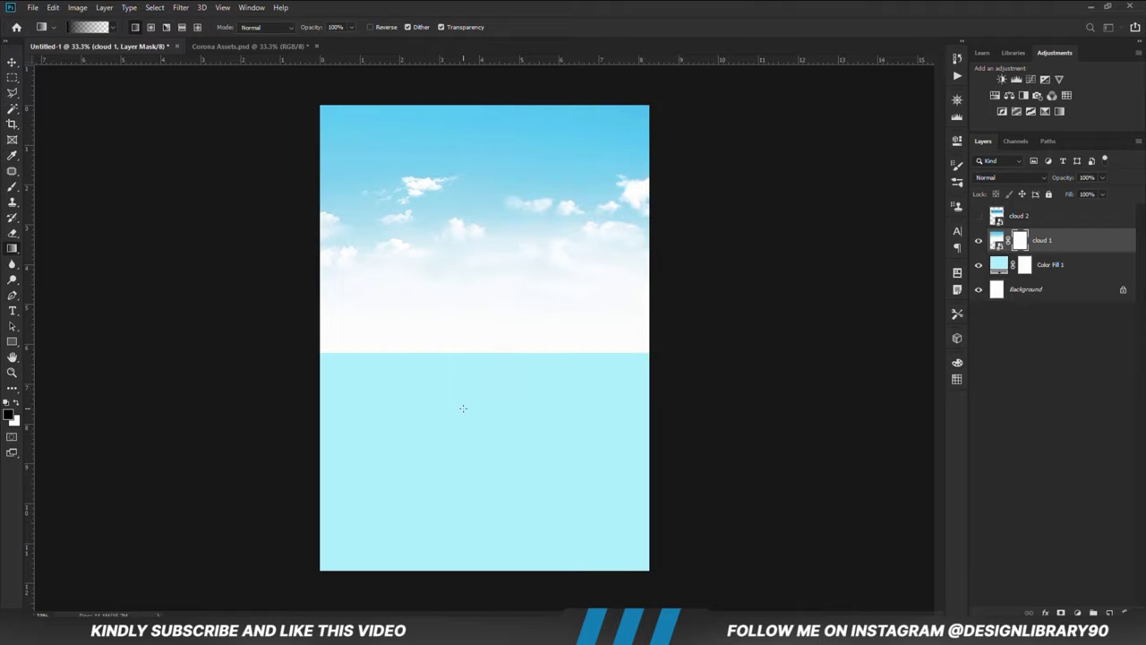
{"action": "left_click_drag", "start_coordinate": [471, 396], "coordinate": [471, 217]}
{"action": "left_click_drag", "start_coordinate": [472, 395], "coordinate": [472, 155]}
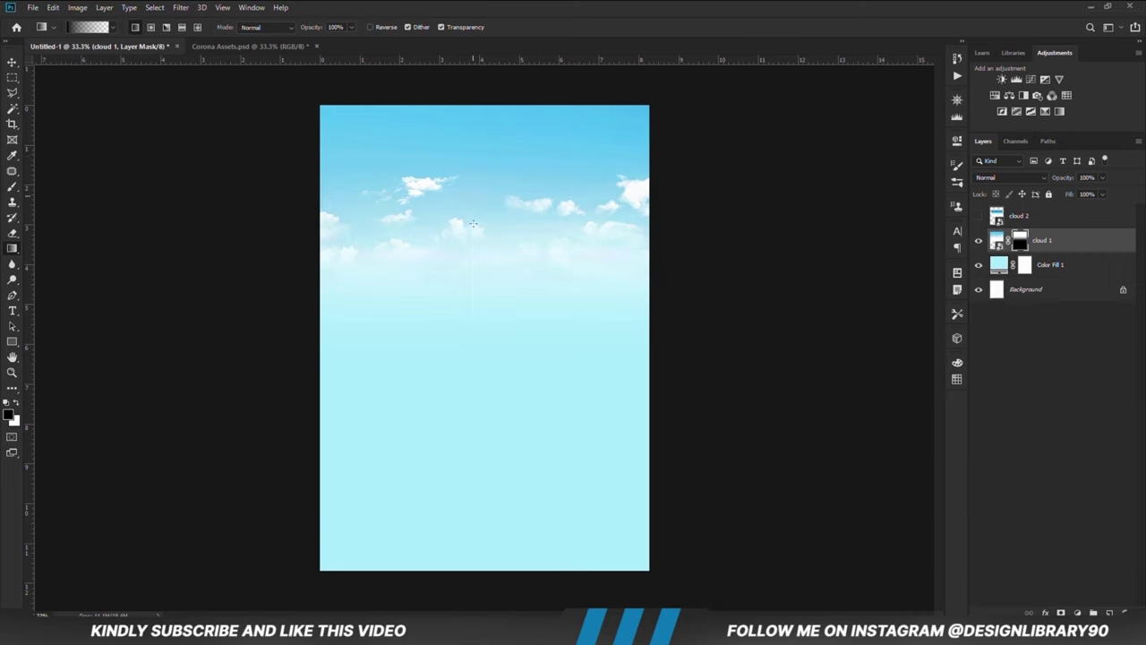
{"action": "left_click", "coordinate": [251, 49]}
{"action": "key", "text": "v"}
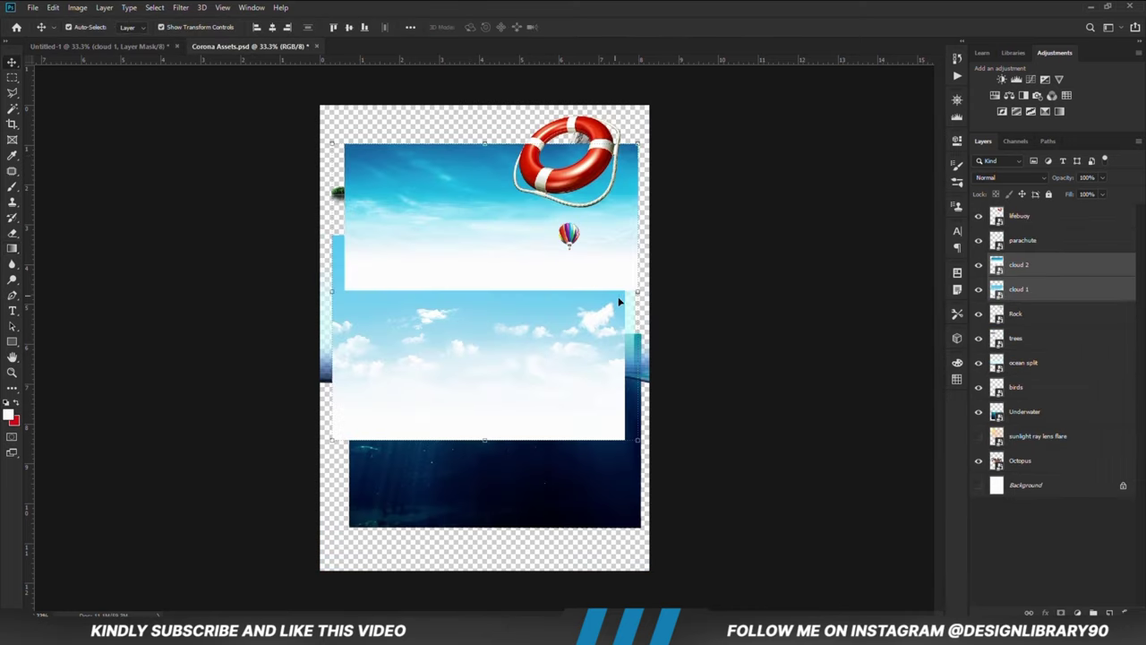
{"action": "left_click", "coordinate": [90, 46]}
Step: Show cloud 2, enlarge it beyond the canvas width and position it over the top of the sky
{"action": "left_click", "coordinate": [978, 217]}
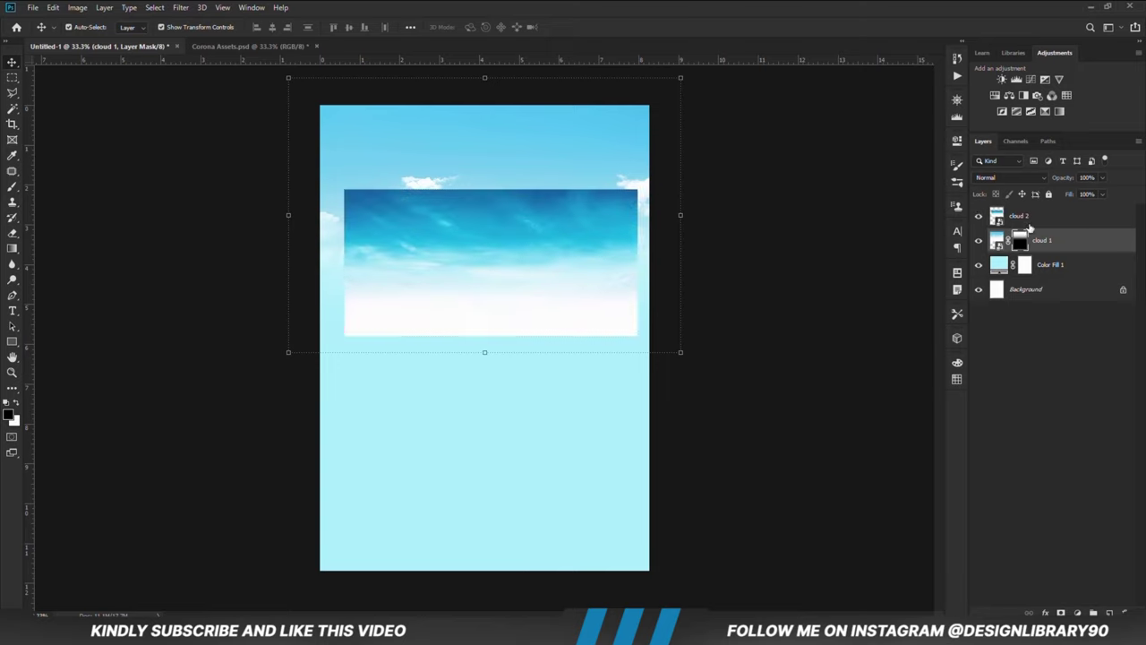
{"action": "left_click", "coordinate": [1029, 225]}
{"action": "key", "text": "ctrl+t"}
{"action": "left_click_drag", "start_coordinate": [489, 190], "coordinate": [490, 138]}
{"action": "left_click_drag", "start_coordinate": [491, 233], "coordinate": [487, 191]}
{"action": "left_click", "coordinate": [456, 27]}
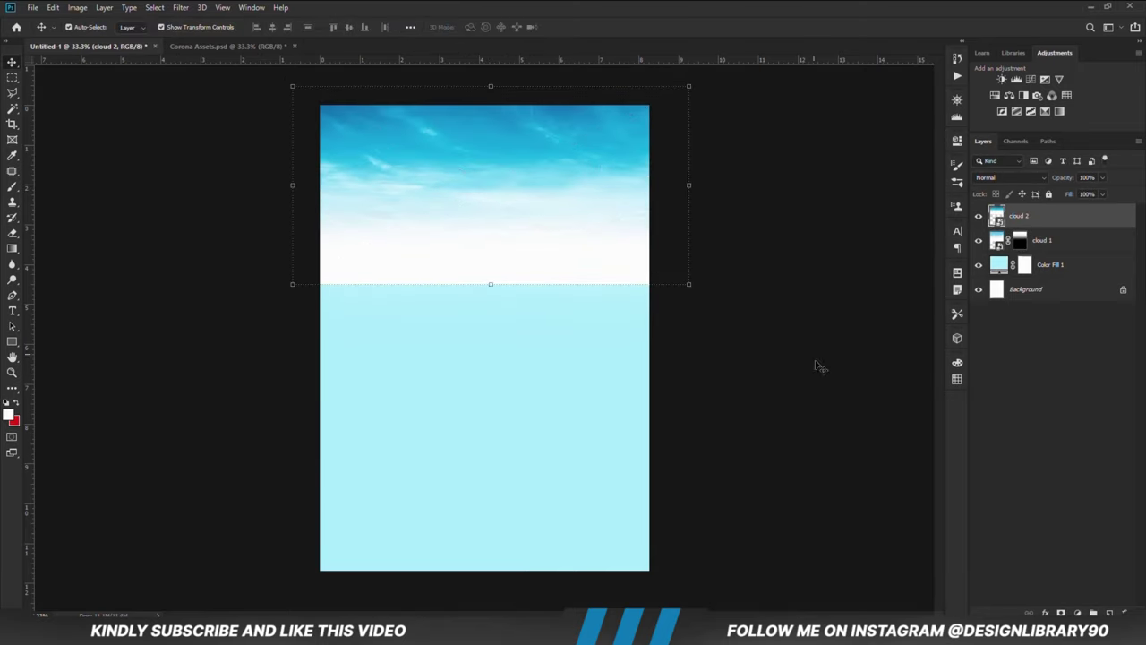
Step: Add a layer mask to cloud 2 and fade its lower part into the clouds with upward black-to-transparent gradients
{"action": "left_click", "coordinate": [1060, 611]}
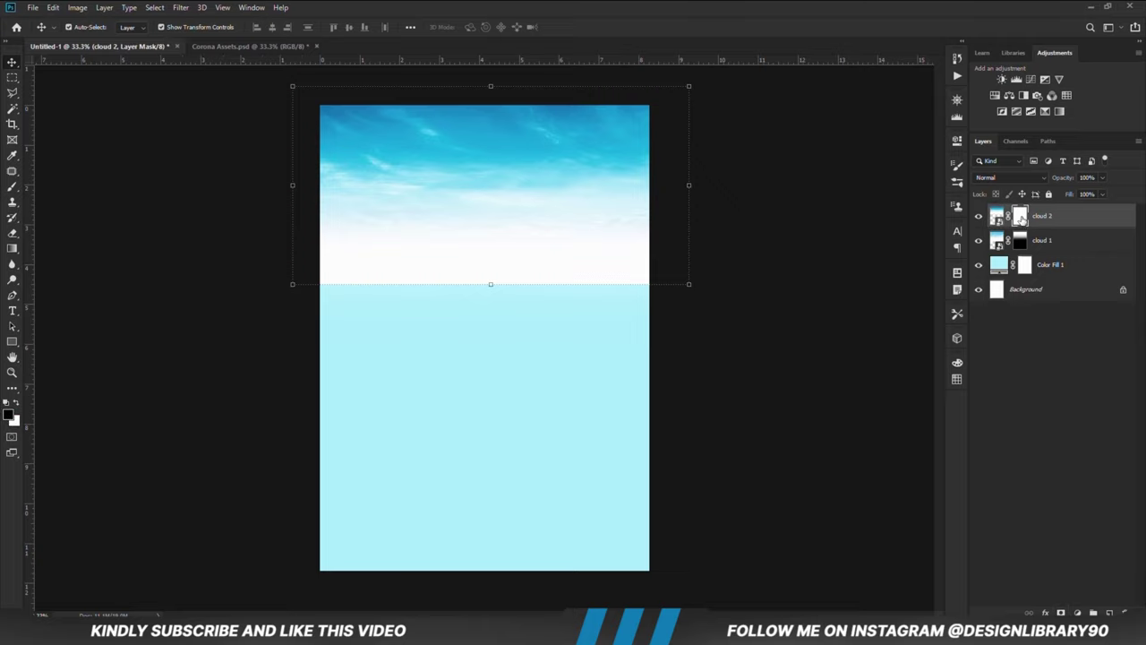
{"action": "left_click", "coordinate": [12, 248]}
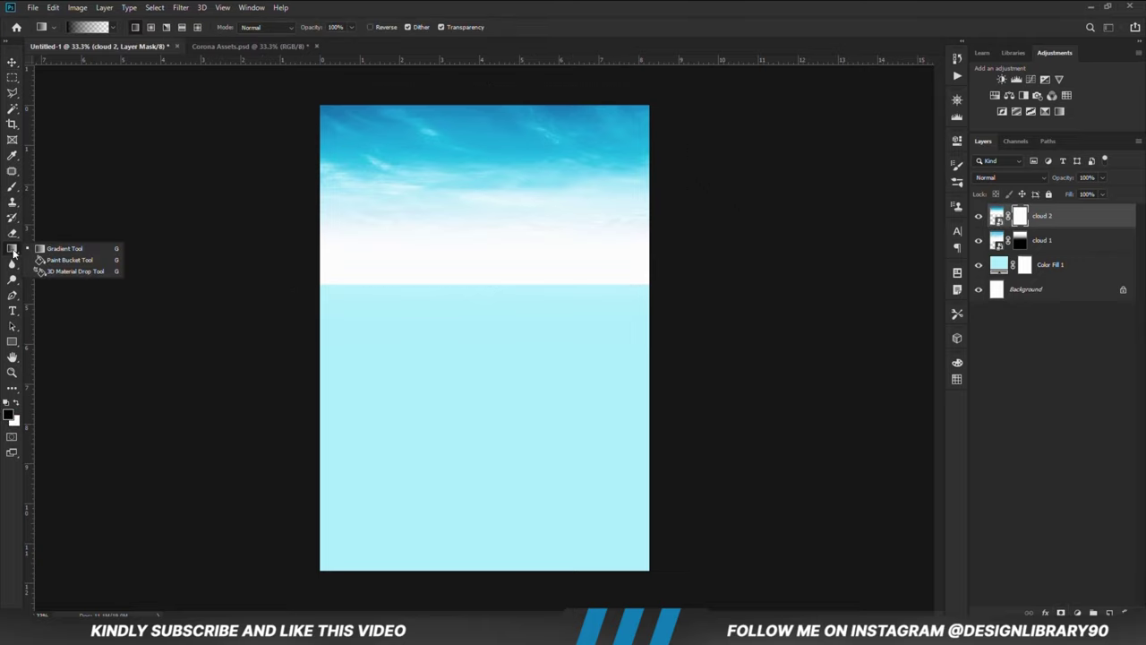
{"action": "left_click", "coordinate": [56, 251]}
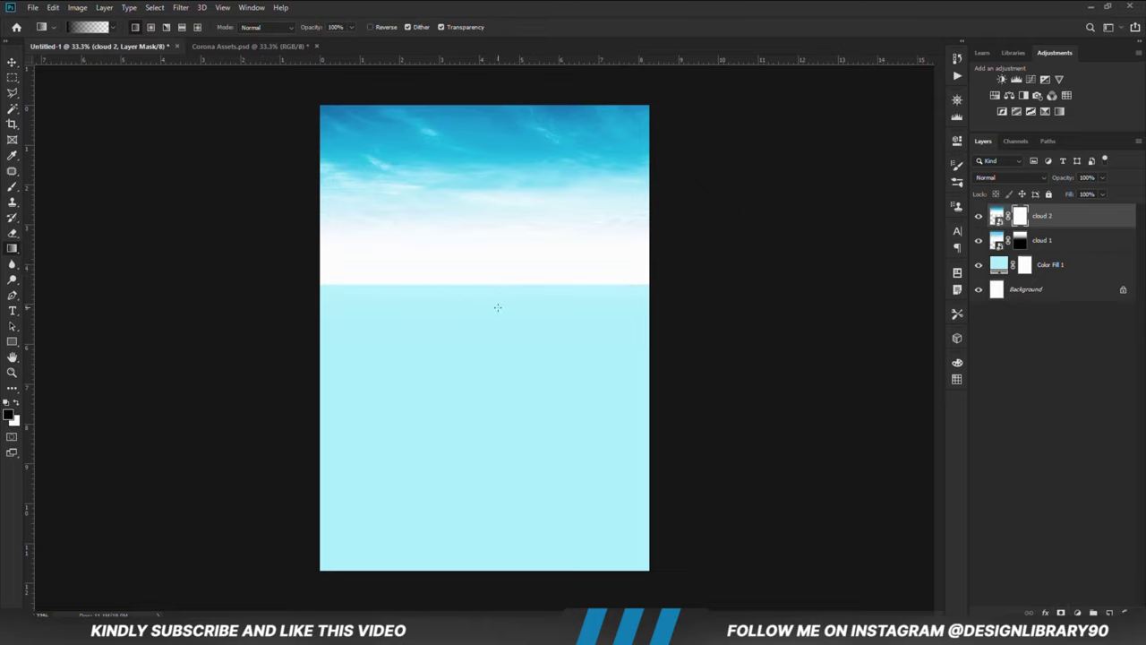
{"action": "left_click_drag", "start_coordinate": [473, 320], "coordinate": [489, 141]}
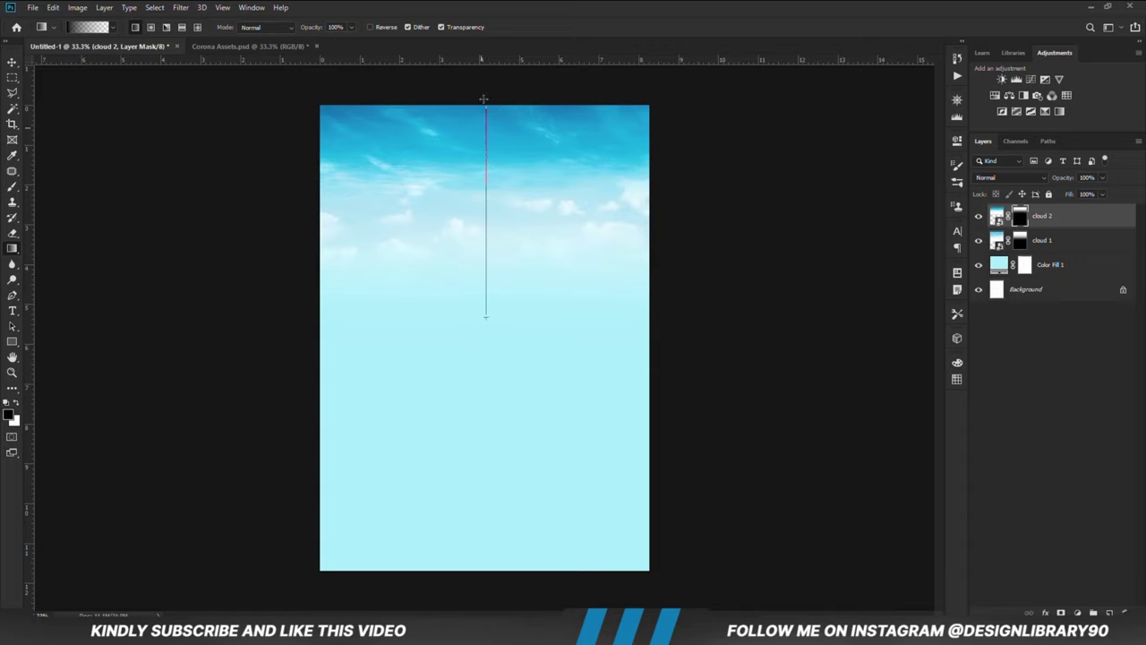
{"action": "left_click_drag", "start_coordinate": [483, 100], "coordinate": [483, 99]}
{"action": "left_click_drag", "start_coordinate": [473, 297], "coordinate": [481, 106]}
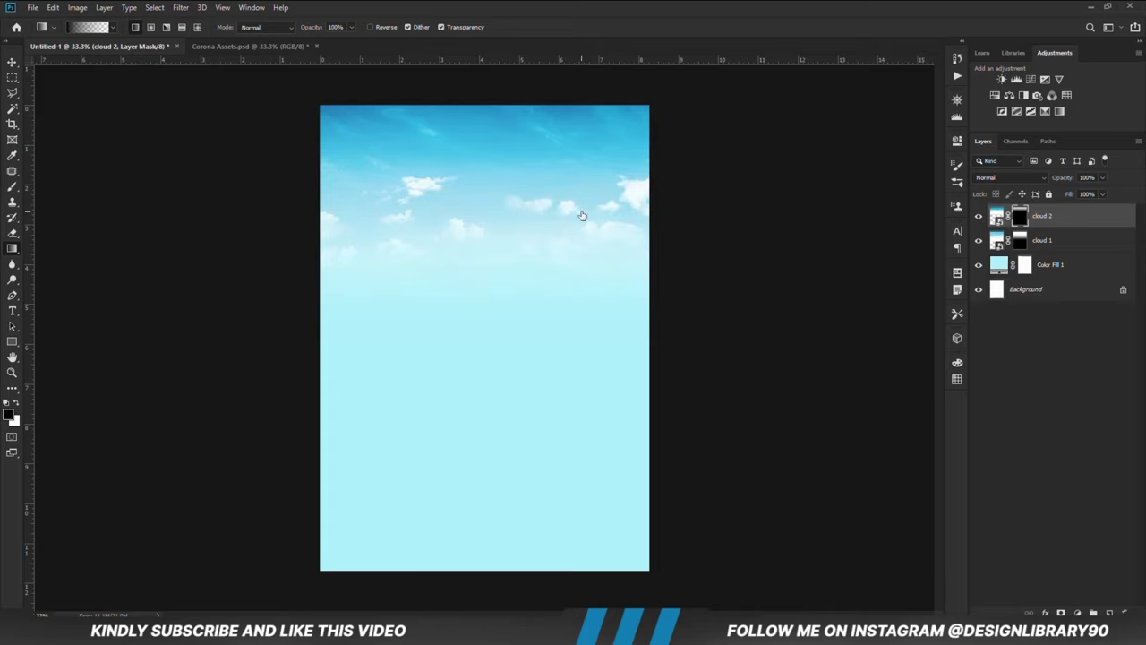
{"action": "left_click", "coordinate": [12, 62]}
{"action": "left_click", "coordinate": [167, 238]}
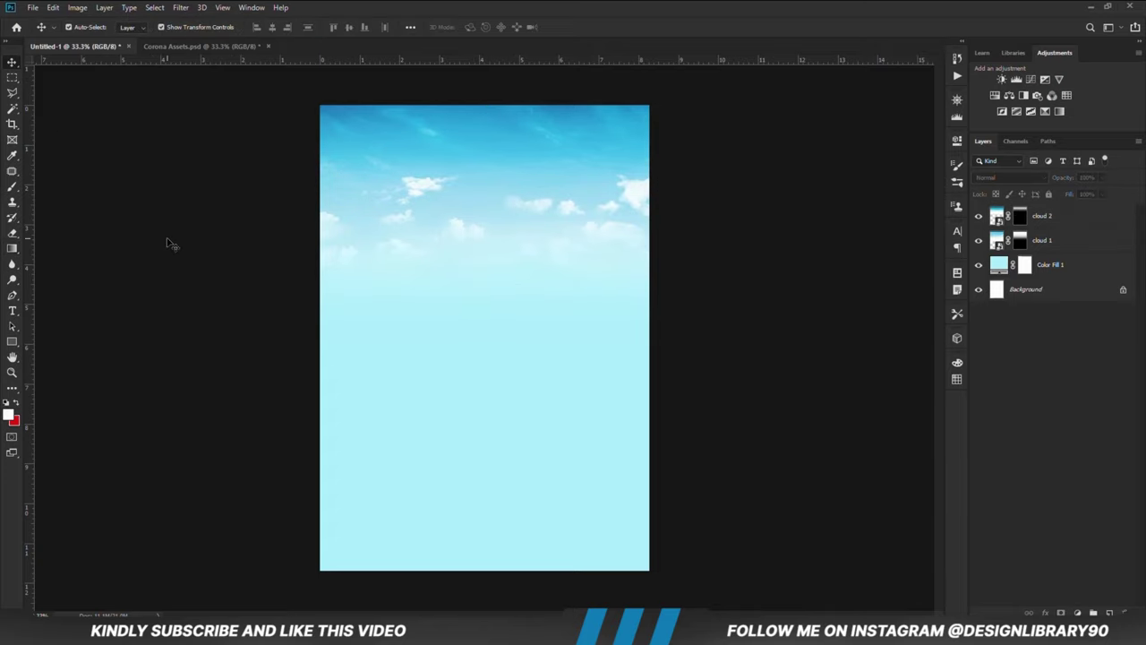
Step: Hide both cloud layers in Corona Assets.psd and bring the Underwater layer into the Untitled-1 document
{"action": "left_click", "coordinate": [192, 46]}
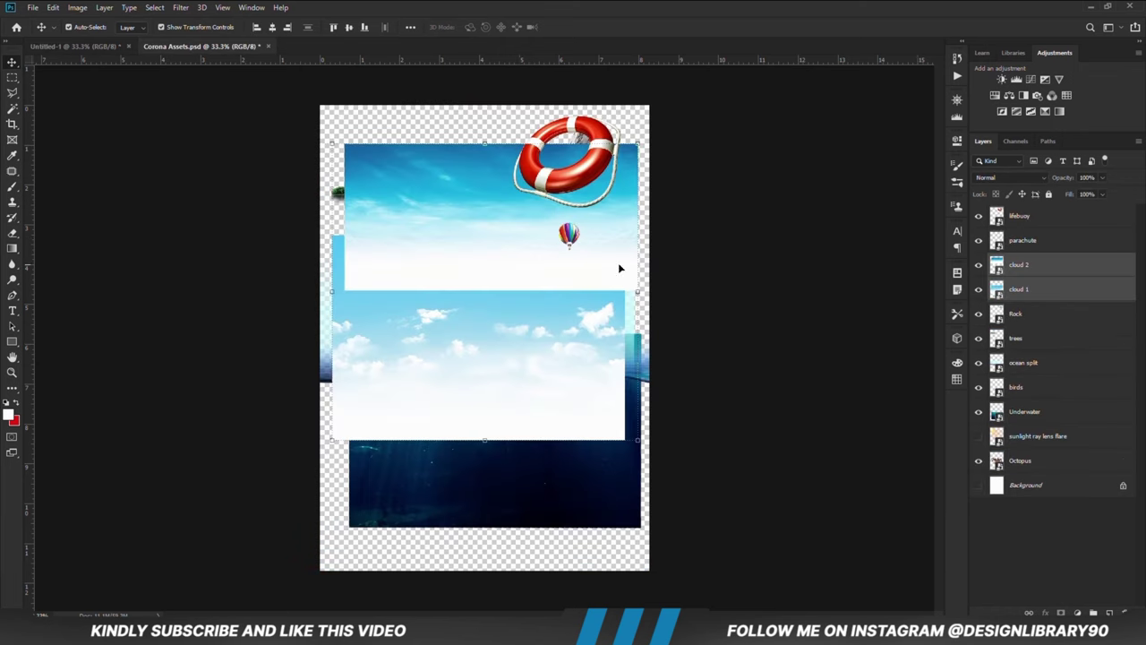
{"action": "left_click_drag", "start_coordinate": [978, 264], "coordinate": [978, 288]}
{"action": "left_click_drag", "start_coordinate": [556, 455], "coordinate": [560, 475]}
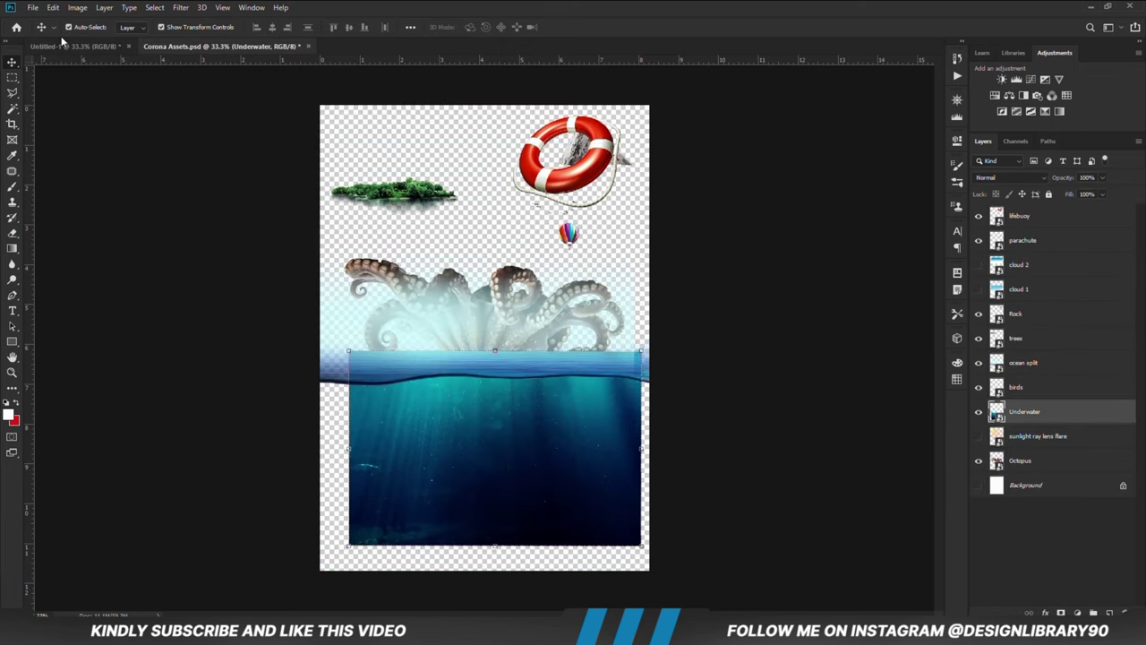
{"action": "left_click_drag", "start_coordinate": [61, 35], "coordinate": [466, 360]}
Step: Convert the Underwater layer to a Smart Object and enlarge it to cover the lower half of the canvas
{"action": "right_click", "coordinate": [1033, 225]}
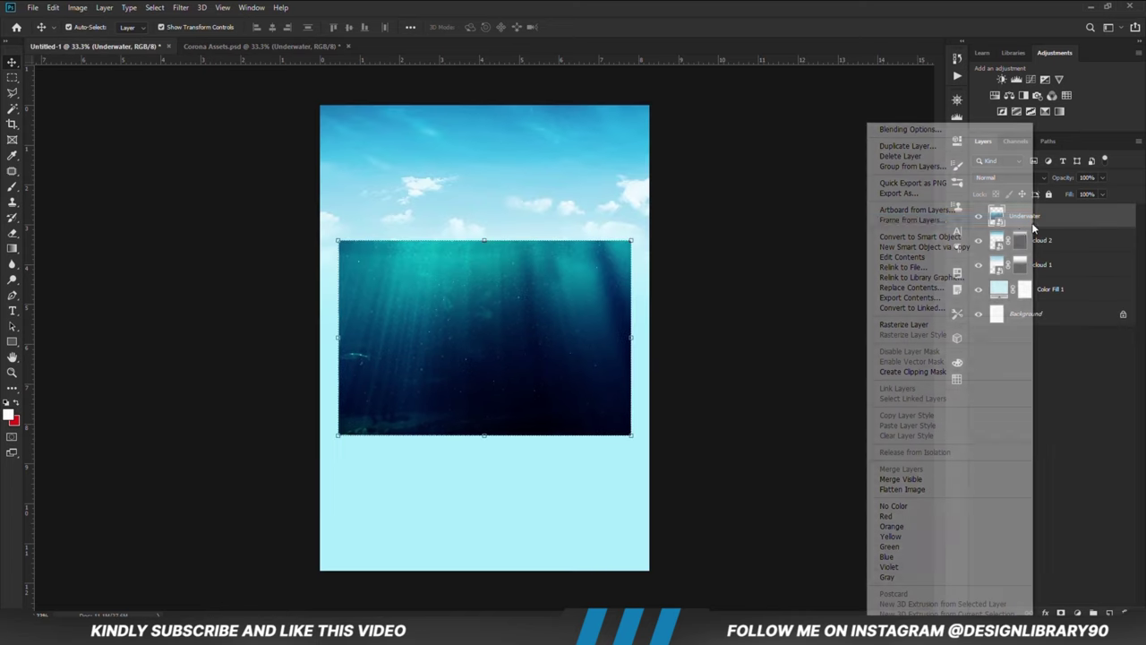
{"action": "left_click", "coordinate": [895, 237]}
{"action": "key", "text": "ctrl+t"}
{"action": "left_click_drag", "start_coordinate": [485, 436], "coordinate": [484, 490]}
{"action": "key", "text": "Return"}
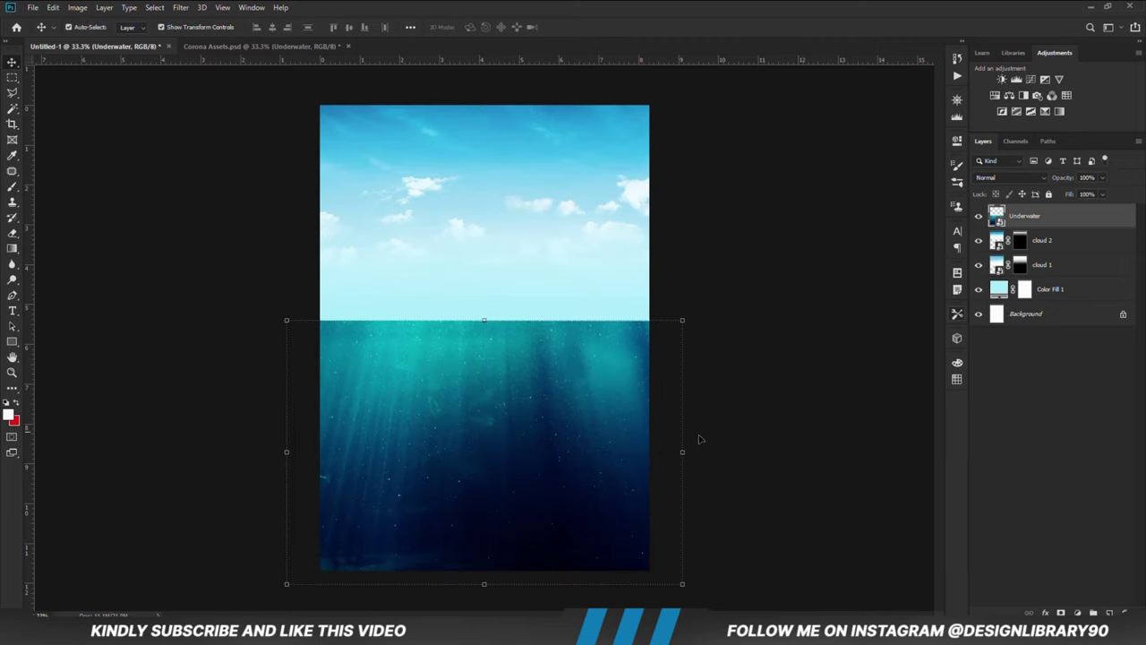
{"action": "left_click", "coordinate": [787, 431]}
Step: Identify the ocean split layer in Corona Assets.psd and bring it into the Untitled-1 document
{"action": "left_click", "coordinate": [220, 47]}
{"action": "left_click", "coordinate": [544, 375]}
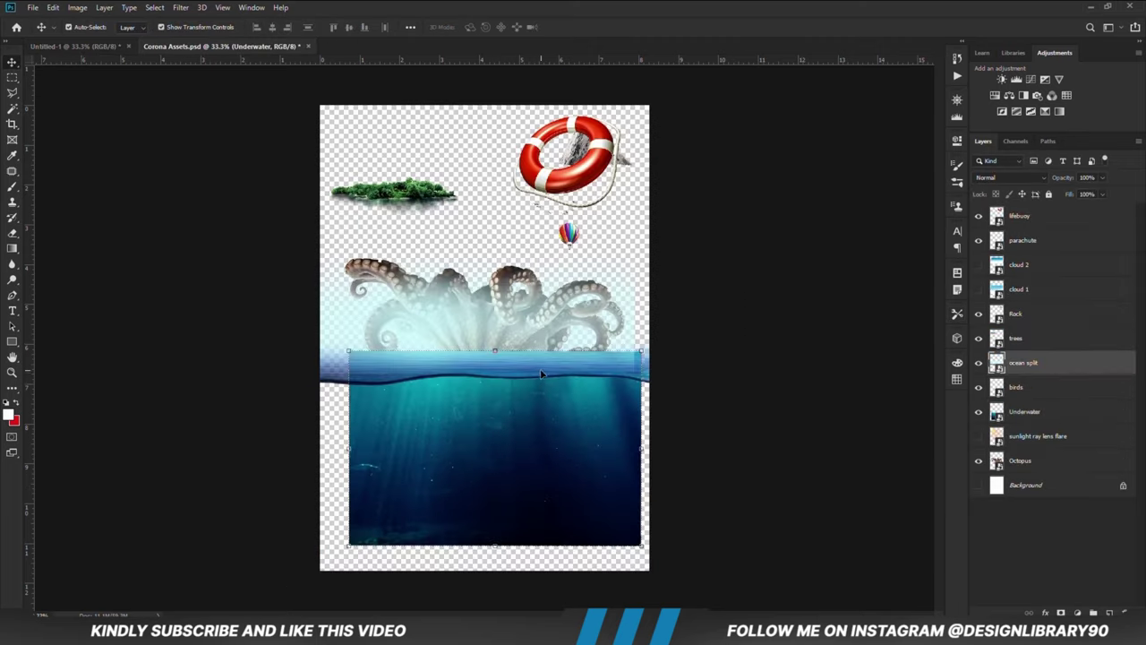
{"action": "left_click", "coordinate": [979, 362]}
{"action": "left_click", "coordinate": [979, 363]}
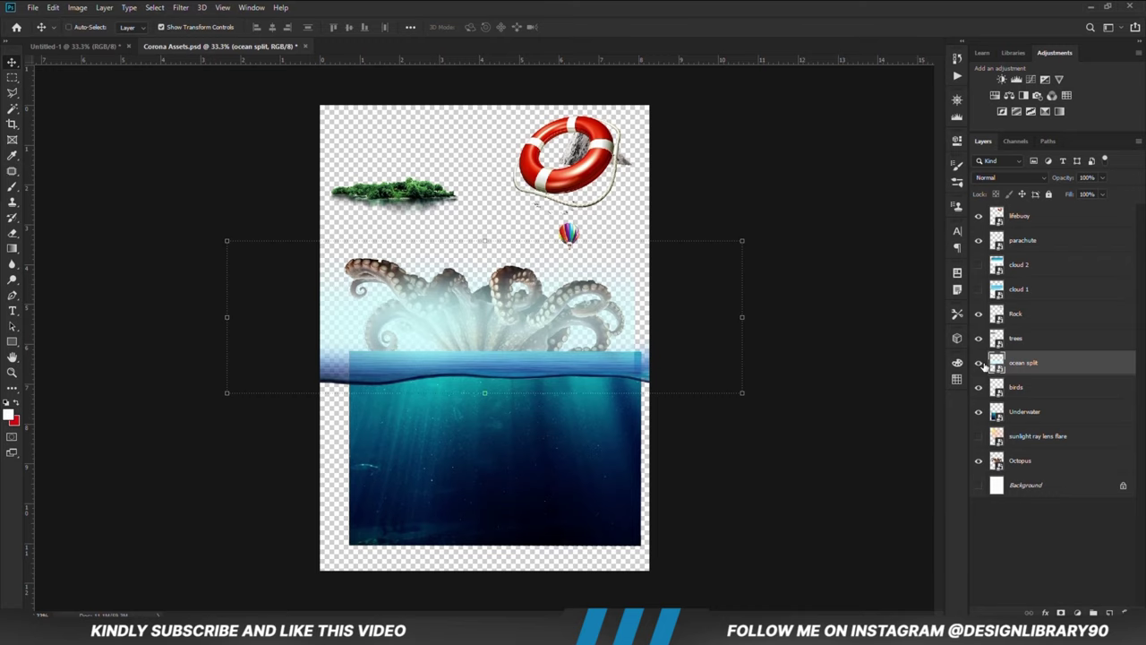
{"action": "left_click_drag", "start_coordinate": [240, 156], "coordinate": [553, 377]}
Step: Convert the ocean split layer to a Smart Object and move it so the waterline spans the canvas at the Underwater image's upper edge
{"action": "right_click", "coordinate": [1049, 224]}
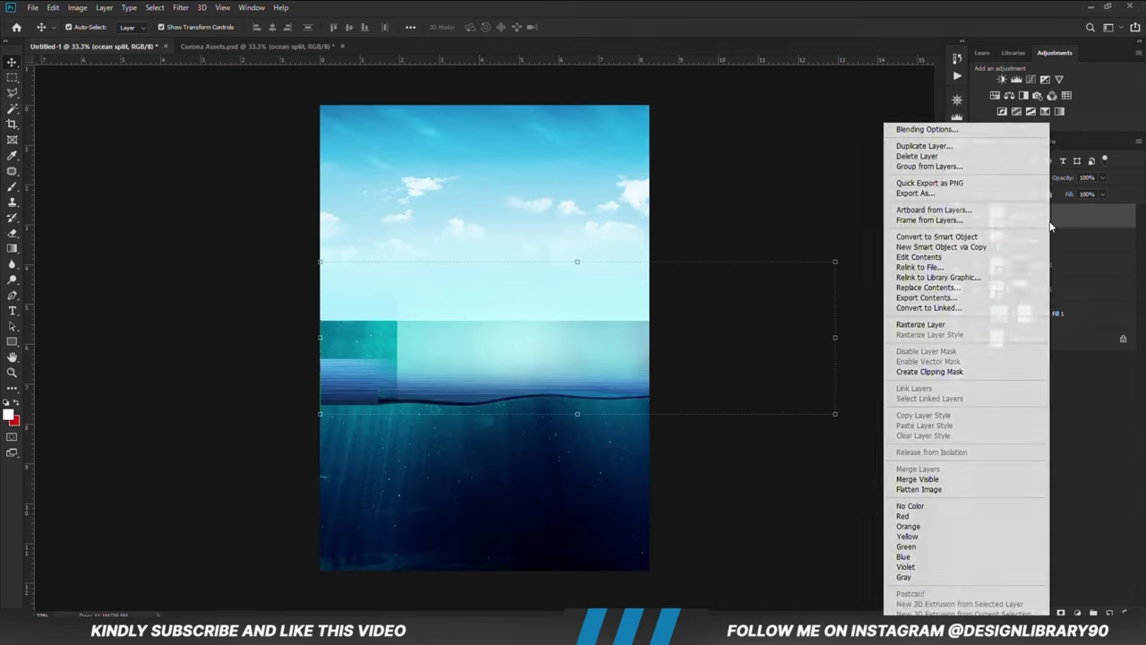
{"action": "left_click", "coordinate": [928, 237]}
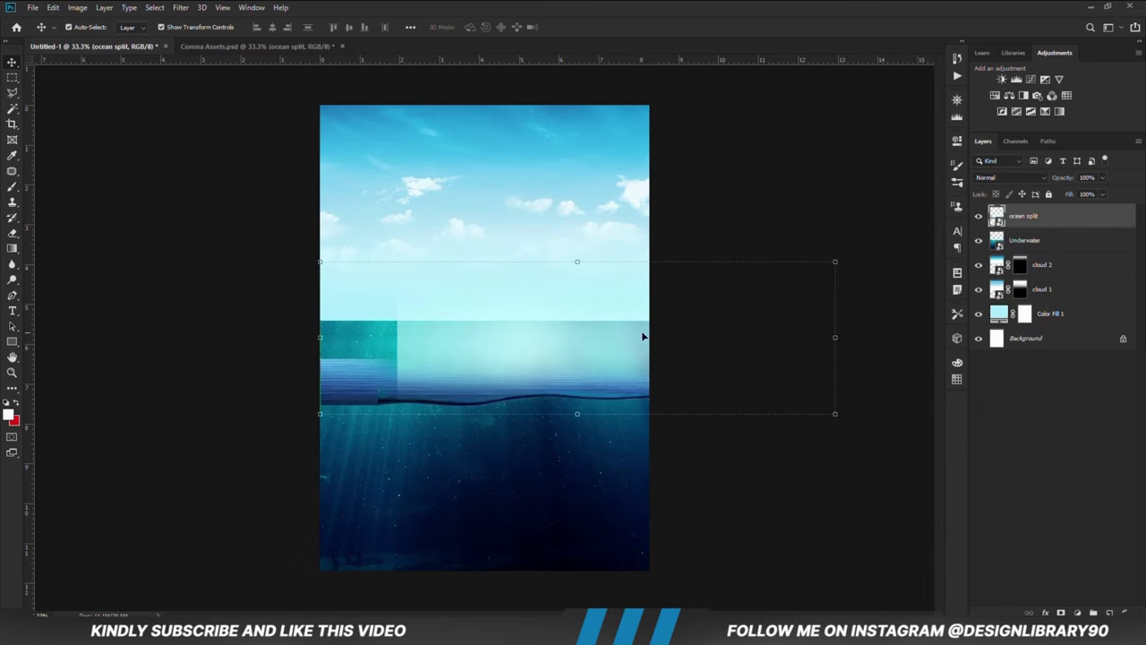
{"action": "left_click_drag", "start_coordinate": [600, 374], "coordinate": [495, 321]}
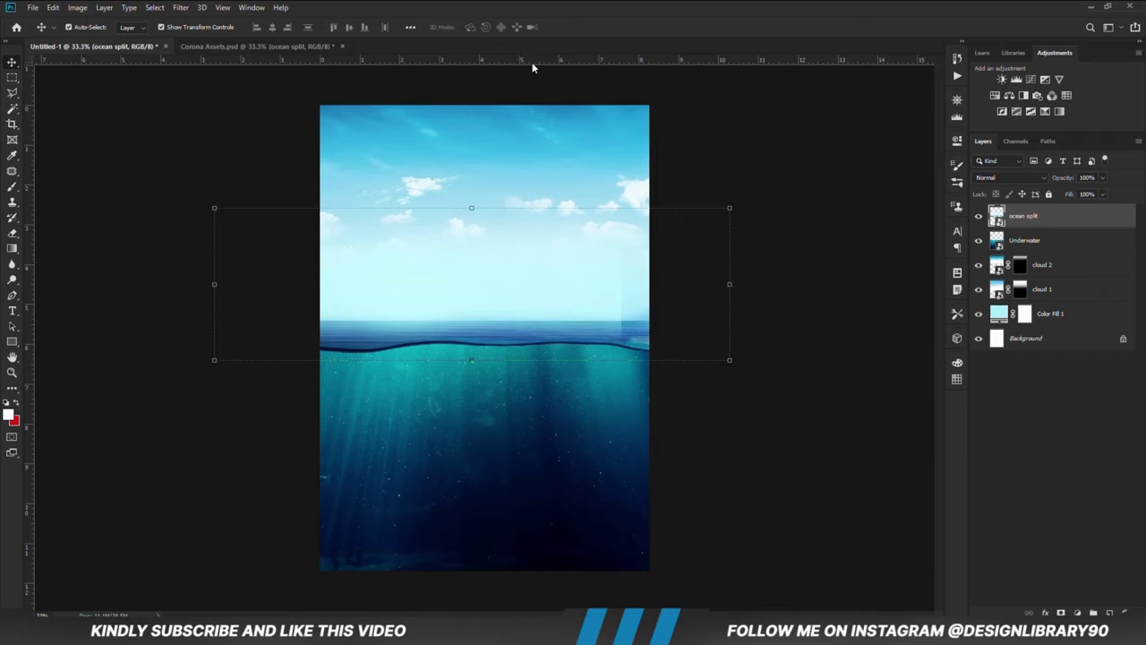
Step: Align the ocean split layer with a temporary horizontal guide at the waterline, scale the layer to 102.20%, and clear the guide
{"action": "left_click_drag", "start_coordinate": [532, 63], "coordinate": [529, 310]}
{"action": "key", "text": "shift+Up"}
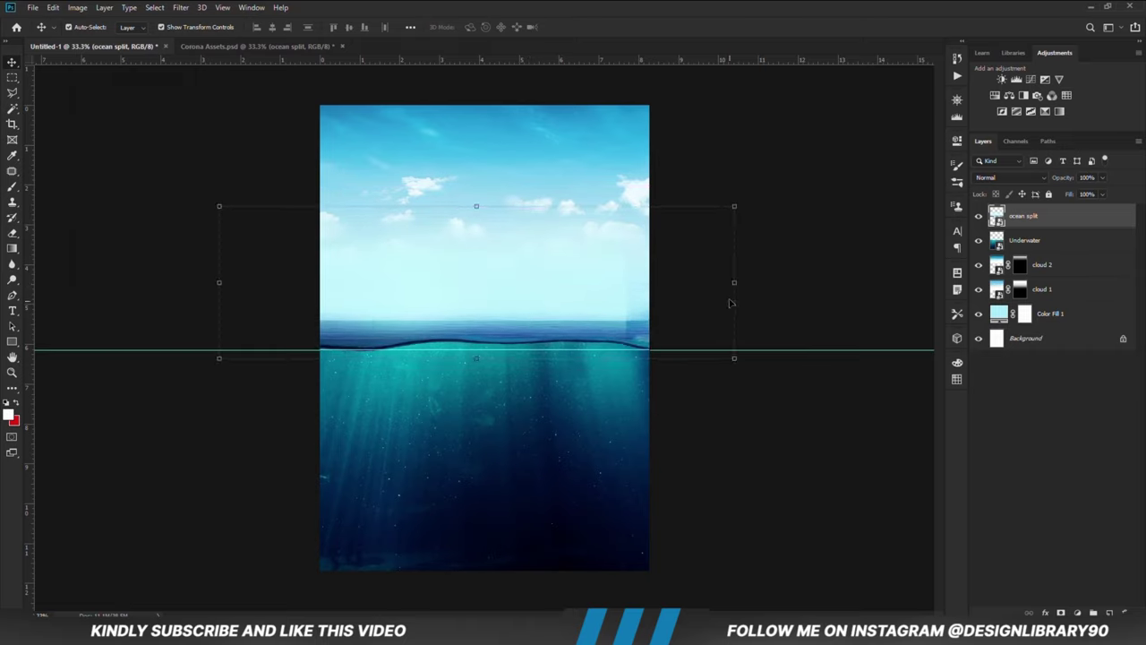
{"action": "left_click_drag", "start_coordinate": [480, 209], "coordinate": [492, 250]}
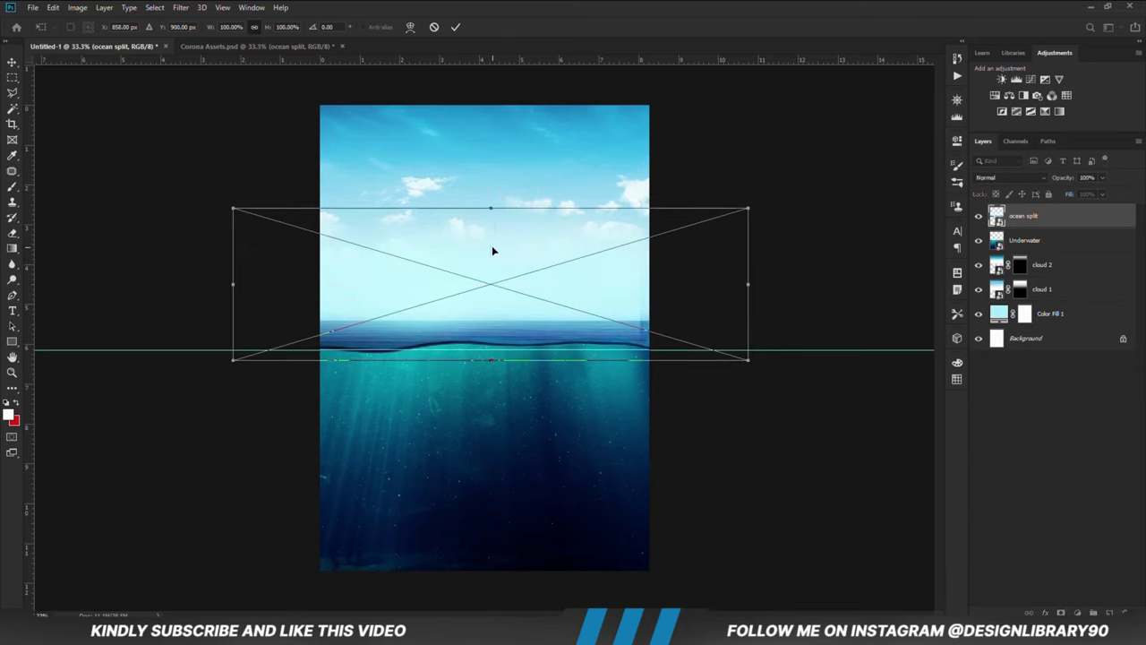
{"action": "key", "text": "shift+Right"}
{"action": "key", "text": "shift+Right"}
{"action": "key", "text": "shift+Right"}
{"action": "key", "text": "shift+Right"}
{"action": "key", "text": "shift+Right"}
{"action": "key", "text": "shift+Right"}
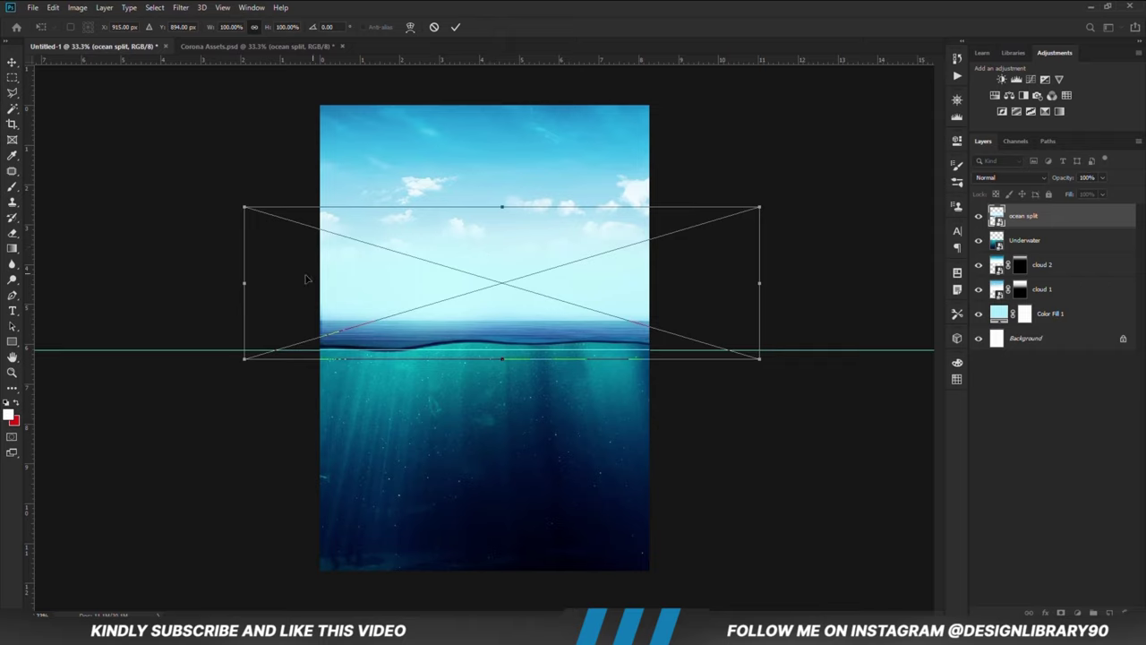
{"action": "left_click_drag", "start_coordinate": [241, 284], "coordinate": [232, 285]}
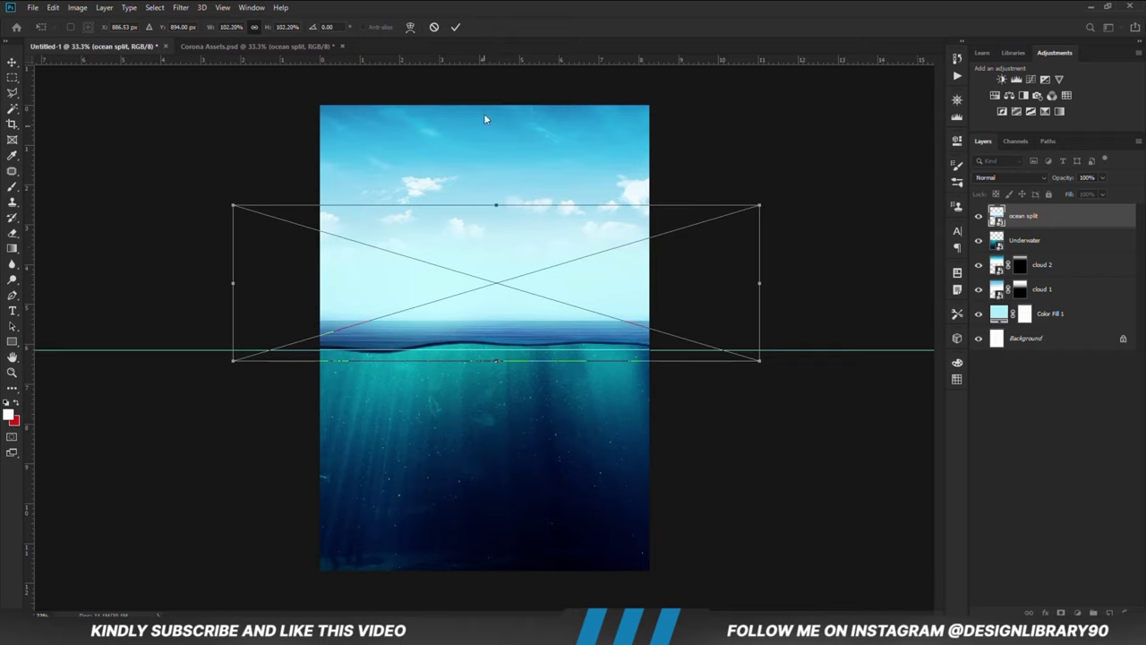
{"action": "left_click", "coordinate": [457, 28]}
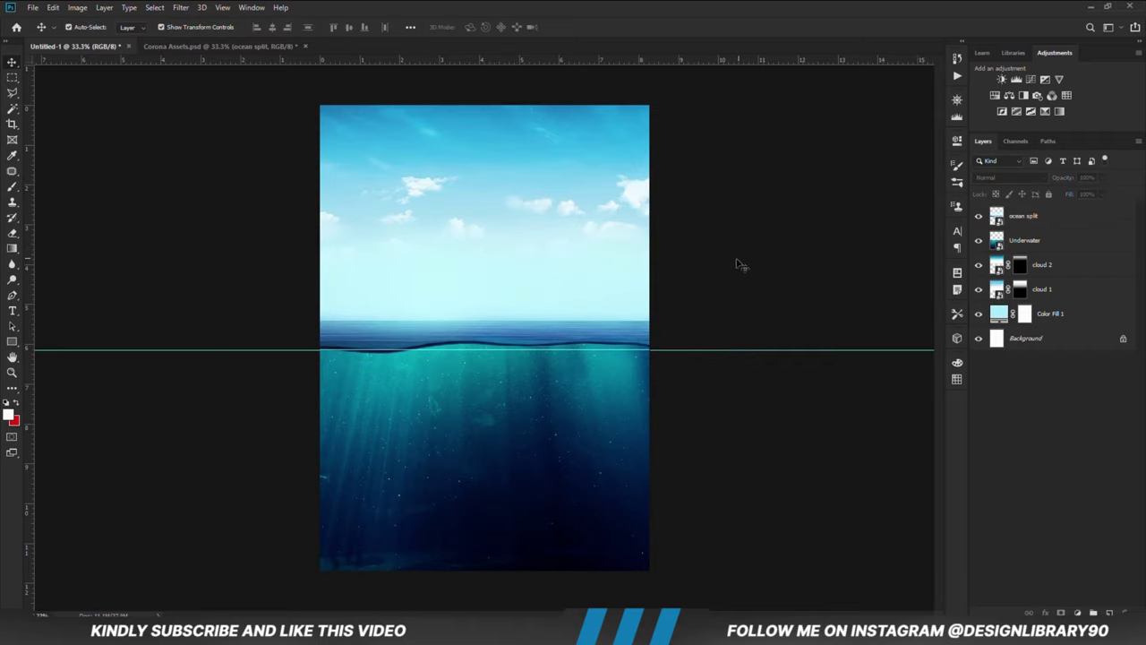
{"action": "left_click", "coordinate": [222, 8]}
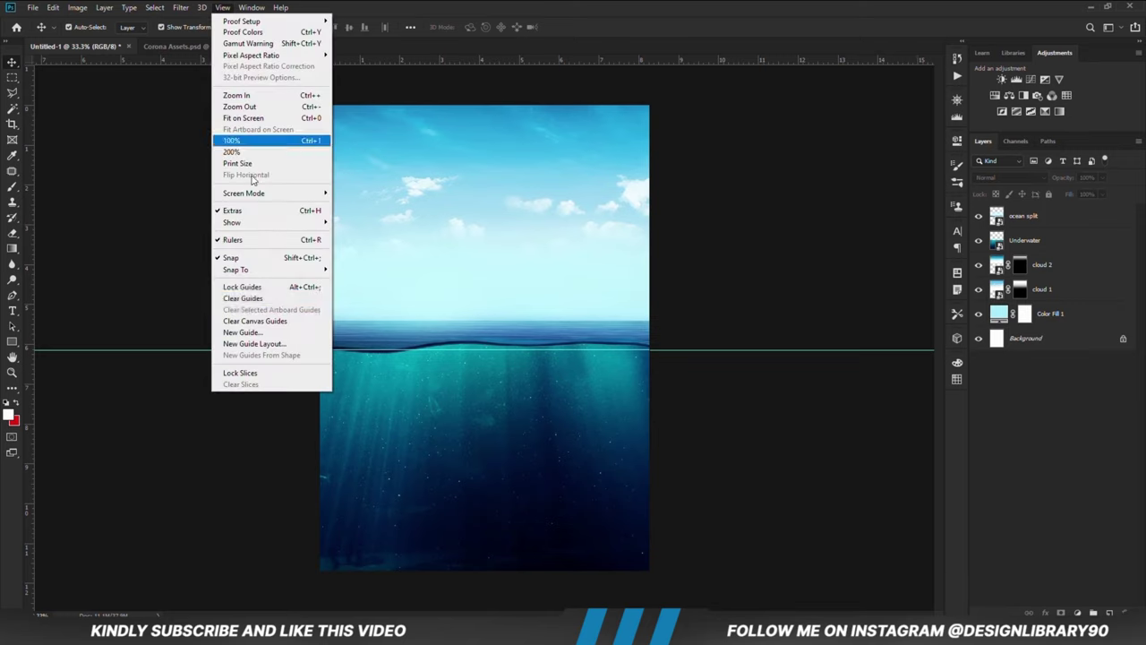
{"action": "left_click", "coordinate": [249, 298]}
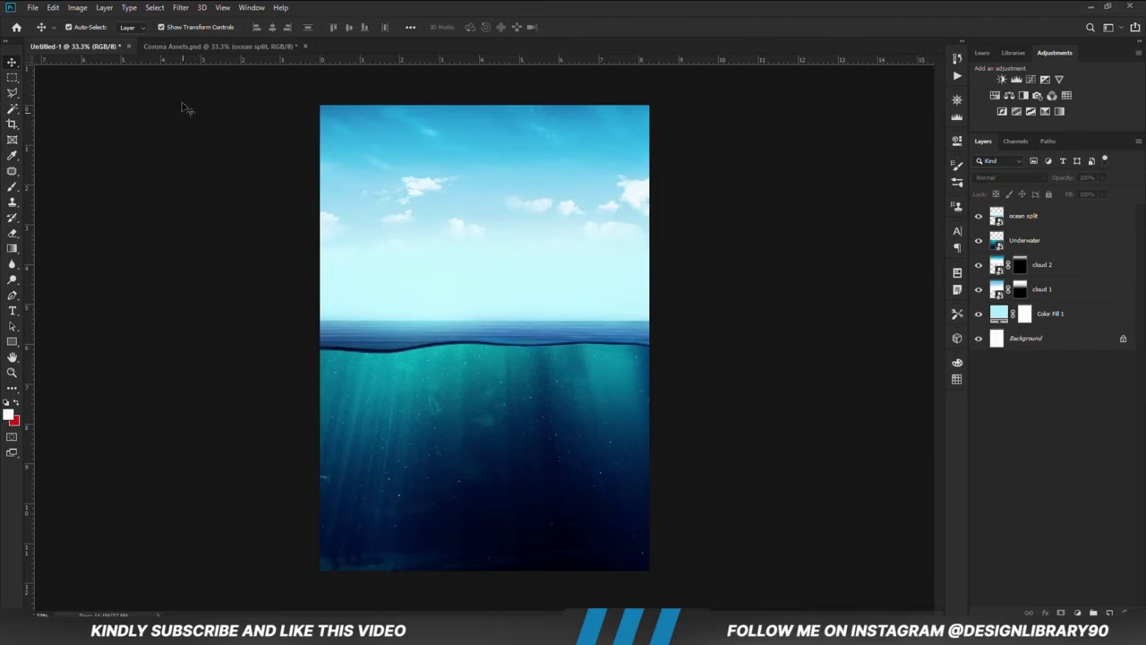
Step: Hide the ocean split and Underwater layers in Corona Assets.psd
{"action": "left_click", "coordinate": [185, 47]}
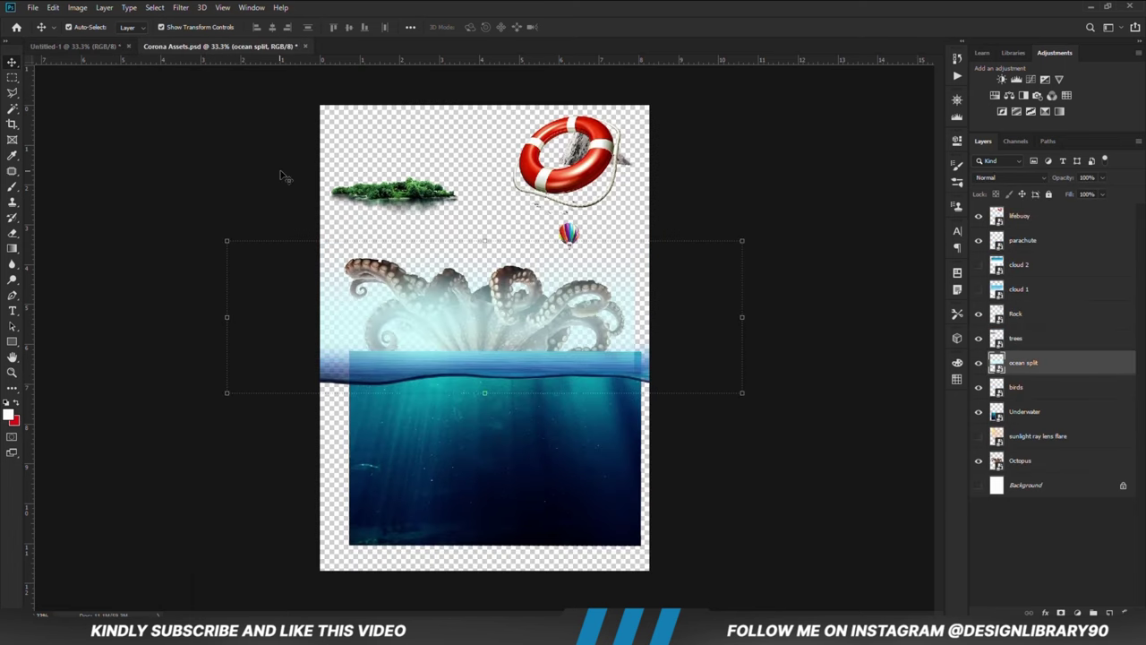
{"action": "left_click", "coordinate": [978, 363]}
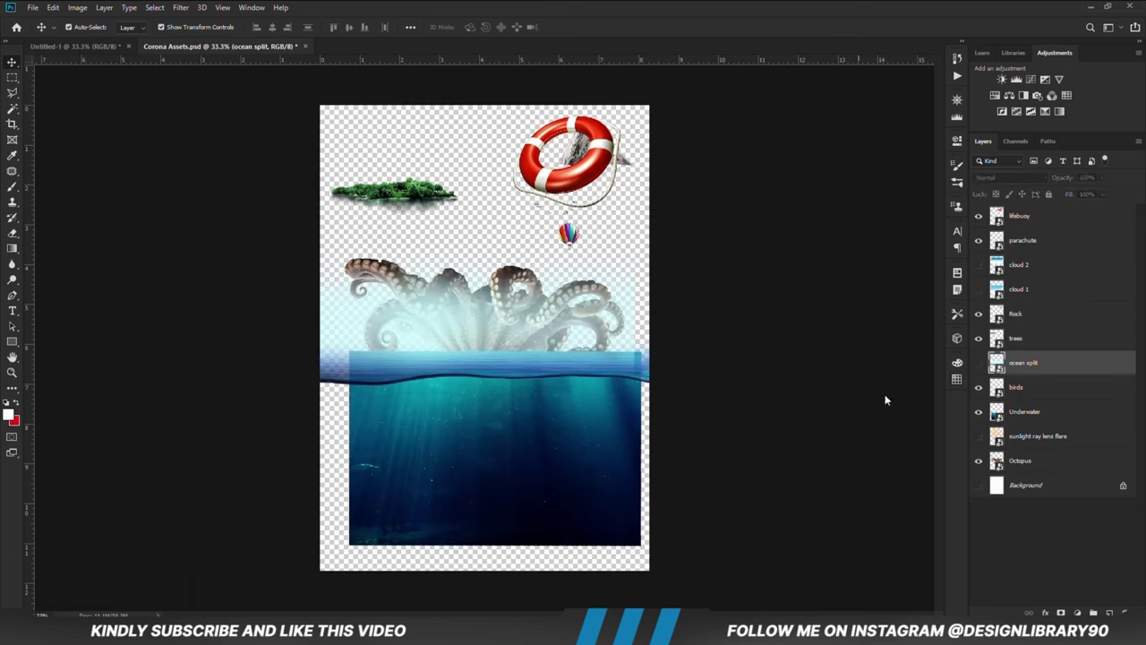
{"action": "left_click", "coordinate": [978, 411]}
Step: Copy the Octopus layer into the Untitled-1 document and place it so only its tentacles rise from the canvas's lower edge
{"action": "left_click", "coordinate": [518, 356]}
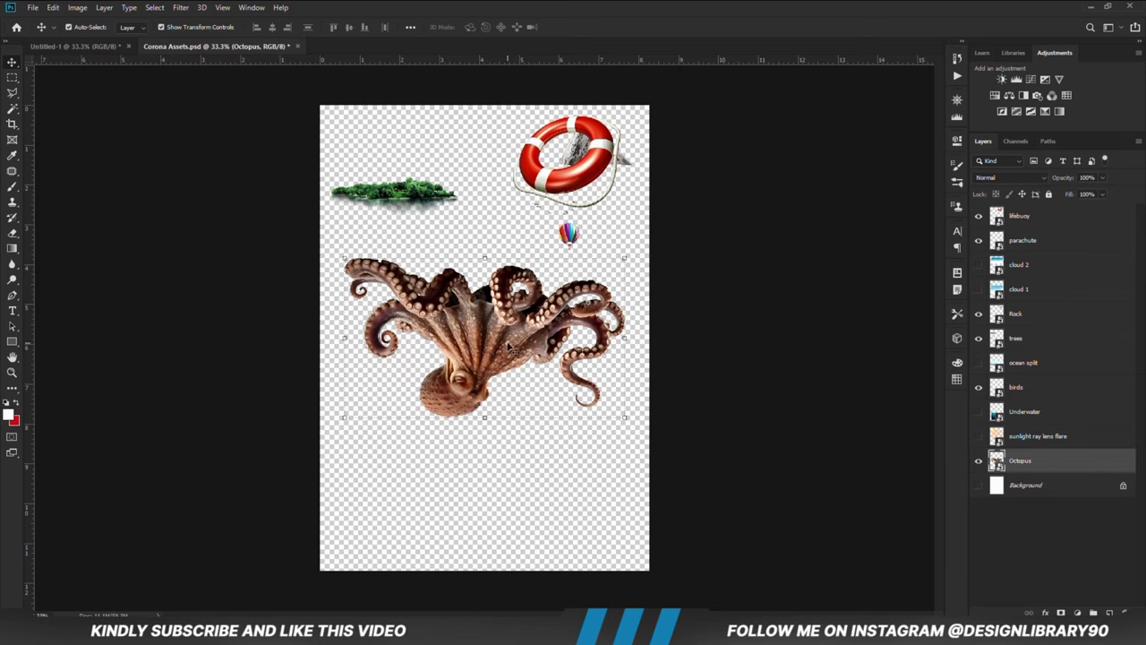
{"action": "key", "text": "ctrl+c"}
{"action": "key", "text": "ctrl+v"}
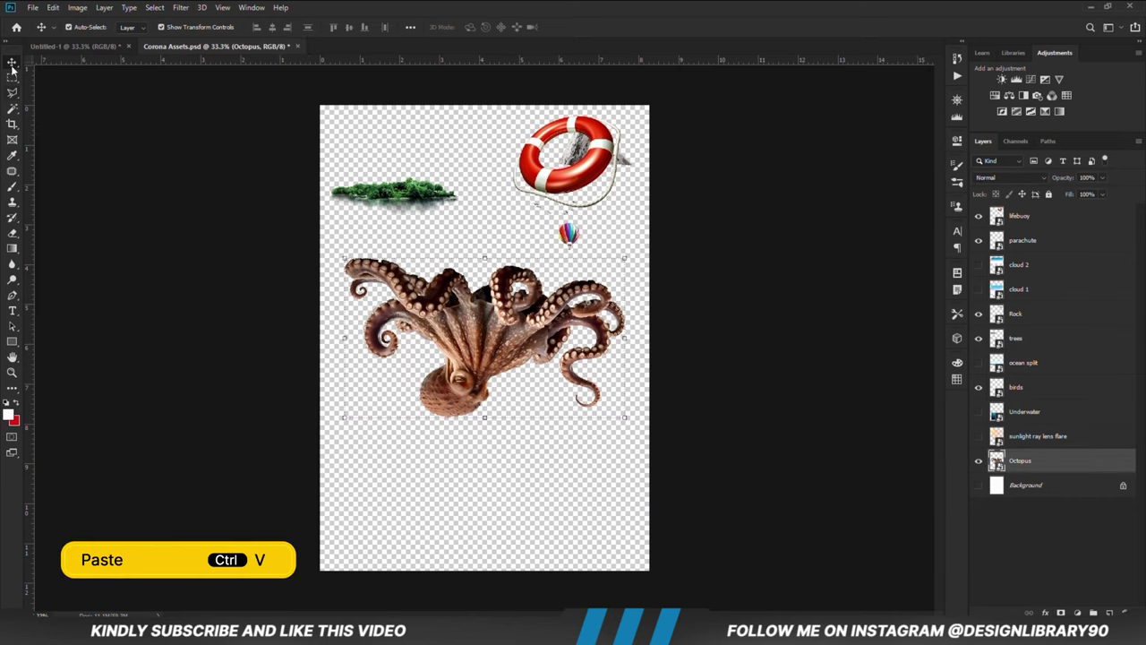
{"action": "left_click", "coordinate": [36, 46]}
{"action": "key", "text": "ctrl+v"}
{"action": "left_click_drag", "start_coordinate": [491, 327], "coordinate": [491, 562]}
{"action": "left_click", "coordinate": [698, 469]}
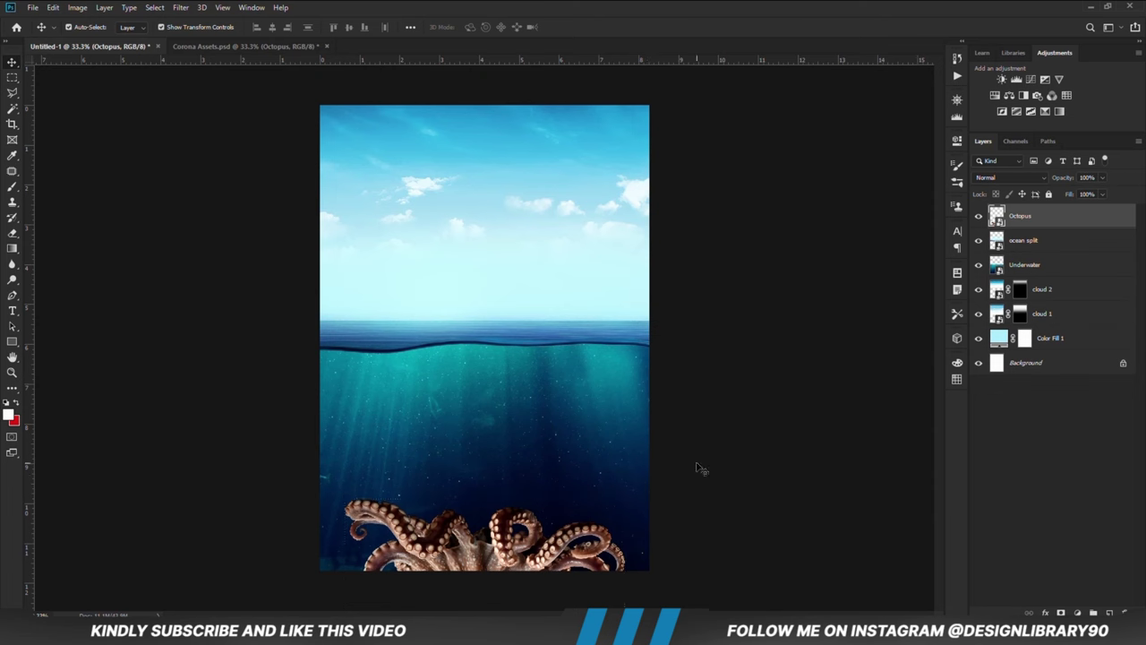
Step: Select the trees, parachute, birds and Rock layers in Corona Assets.psd and bring them together into the Untitled-1 document
{"action": "left_click", "coordinate": [208, 46]}
{"action": "left_click", "coordinate": [416, 203]}
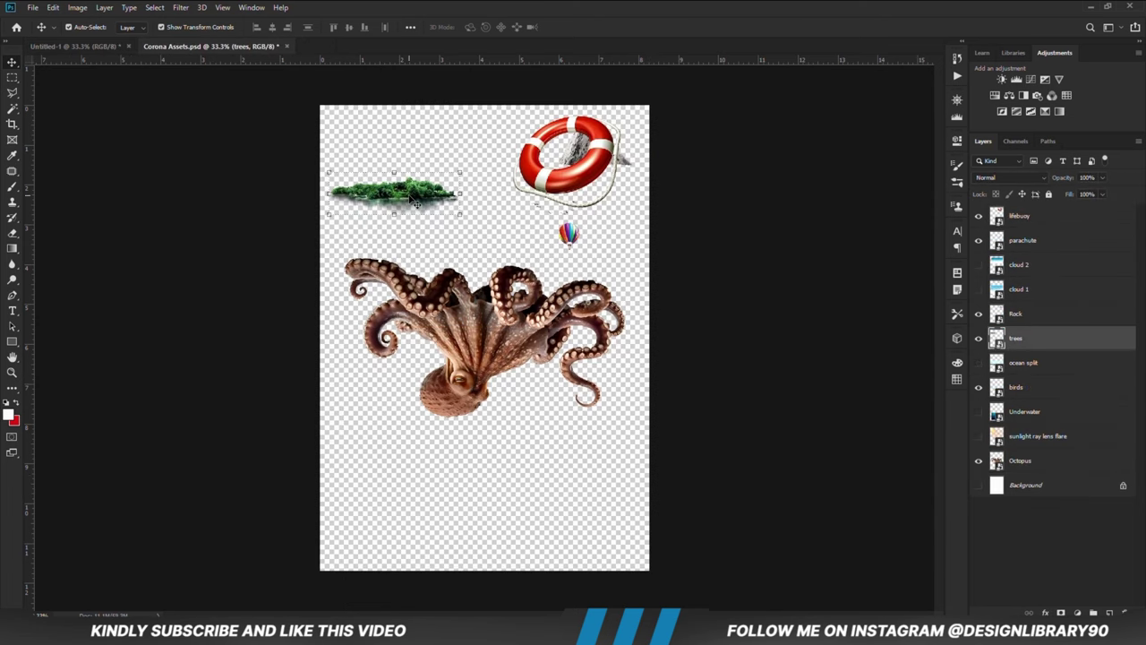
{"action": "left_click", "coordinate": [571, 237], "text": "shift"}
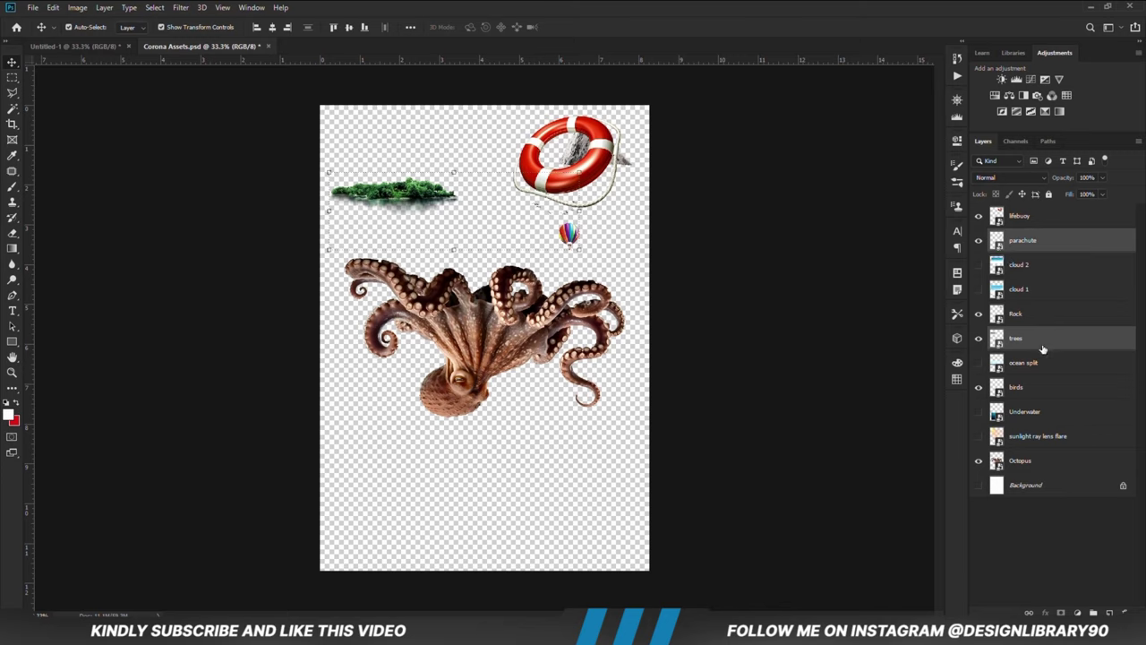
{"action": "left_click", "coordinate": [1028, 390], "text": "ctrl"}
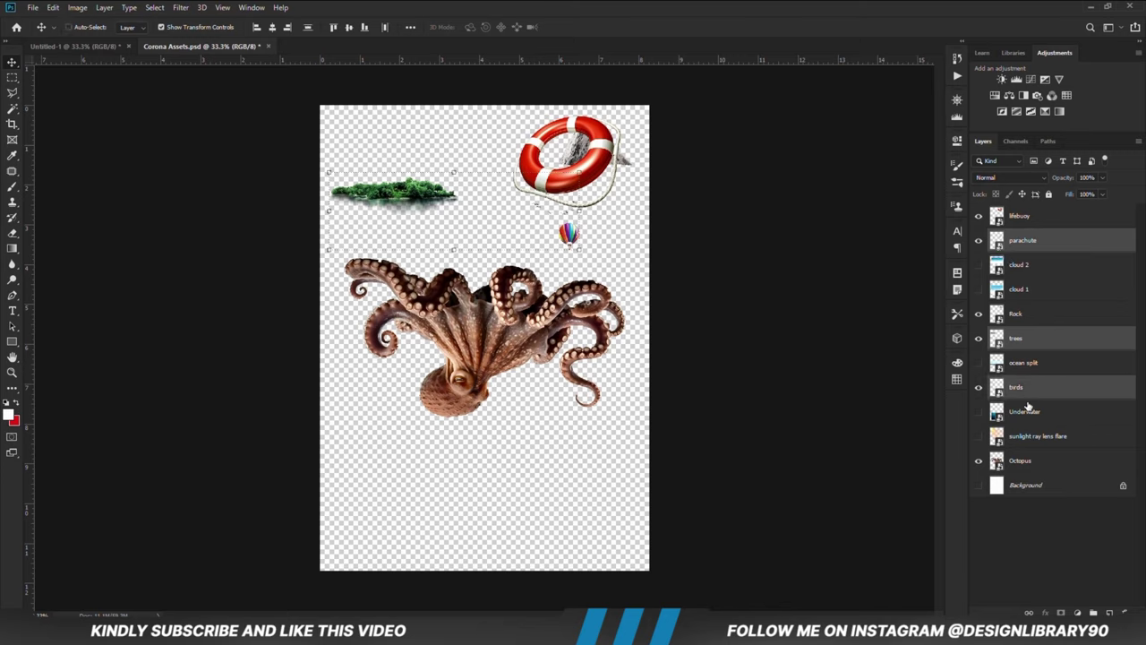
{"action": "left_click", "coordinate": [1021, 315], "text": "ctrl"}
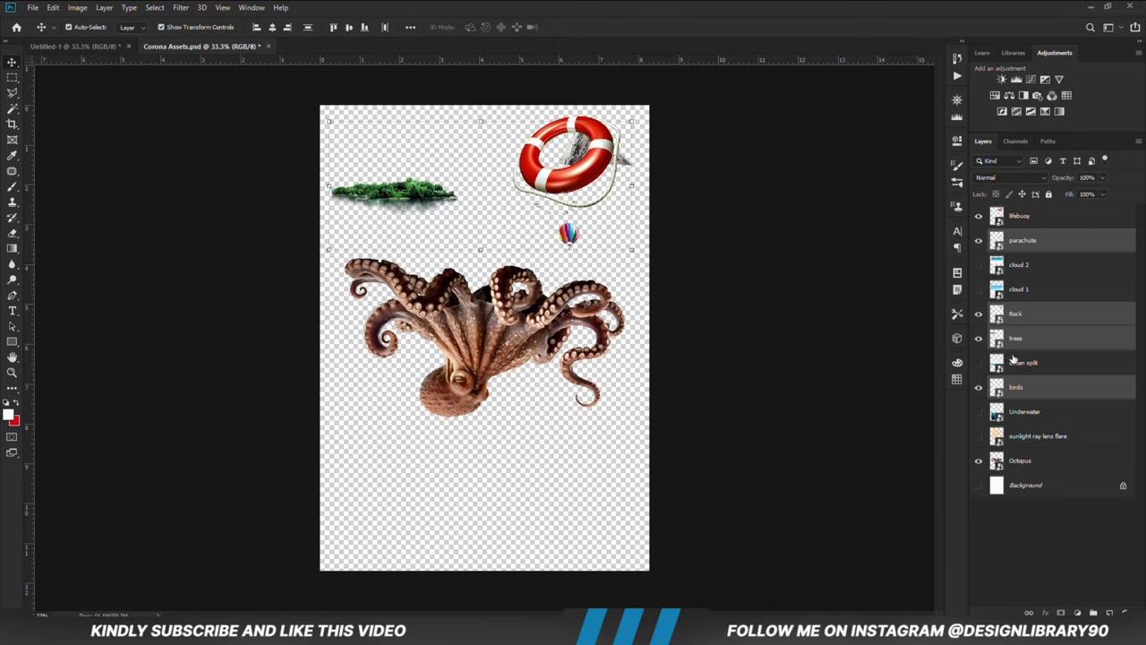
{"action": "left_click_drag", "start_coordinate": [356, 143], "coordinate": [541, 351]}
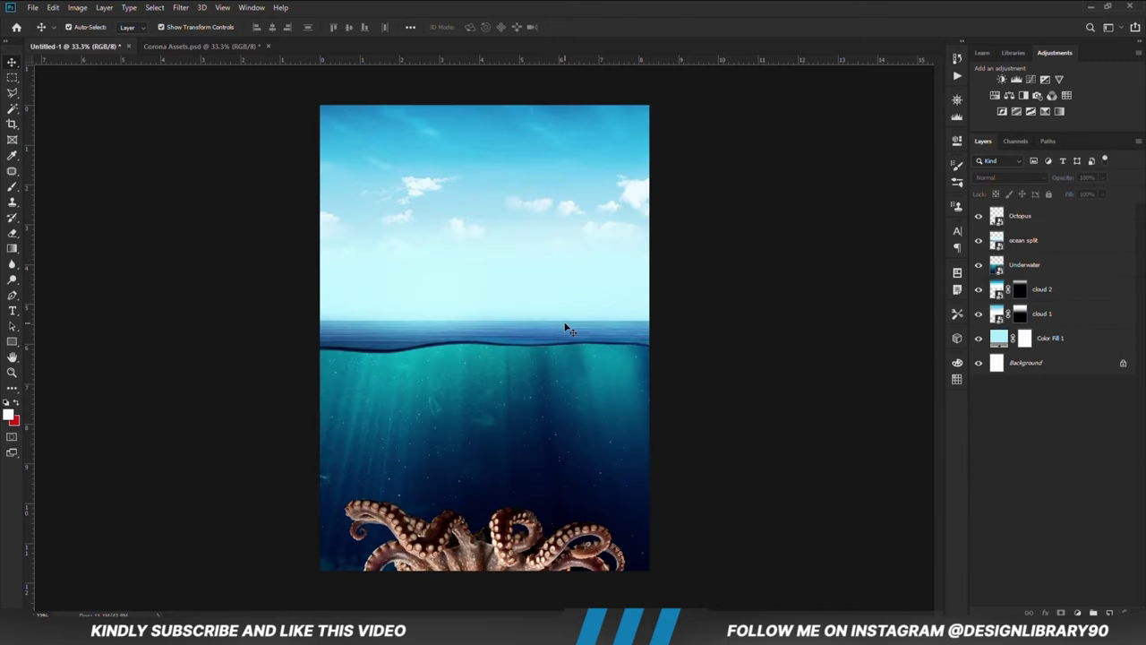
{"action": "left_click_drag", "start_coordinate": [569, 327], "coordinate": [570, 328]}
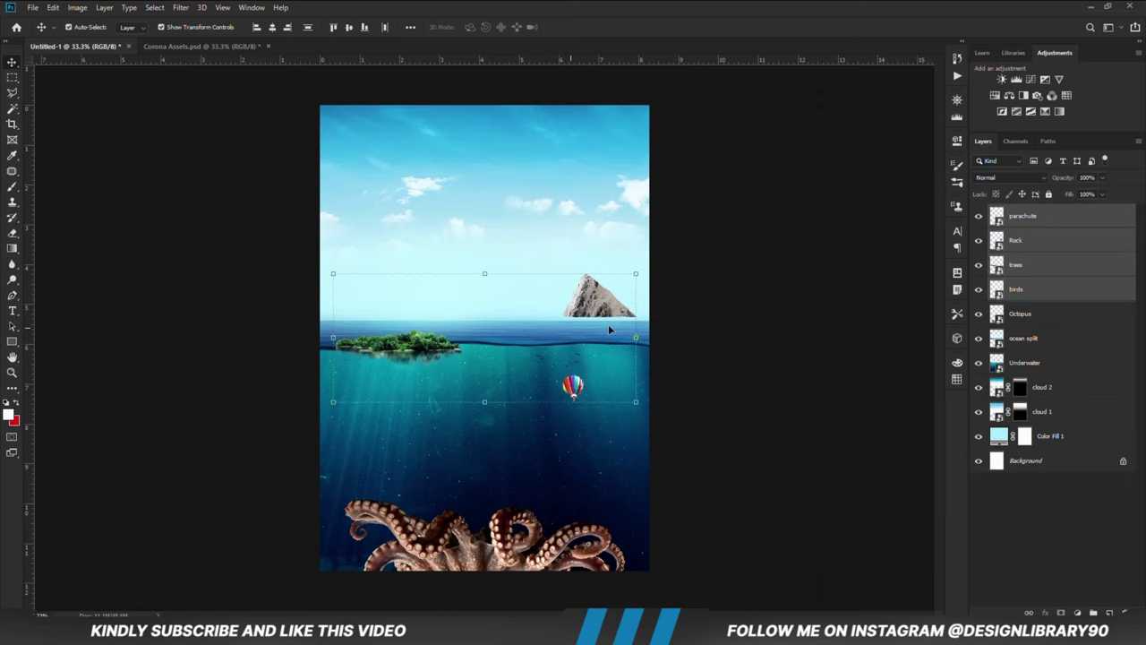
Step: Position the trees island on the horizon at the canvas's left edge and set the rock on the horizon at the right
{"action": "left_click_drag", "start_coordinate": [408, 349], "coordinate": [367, 323]}
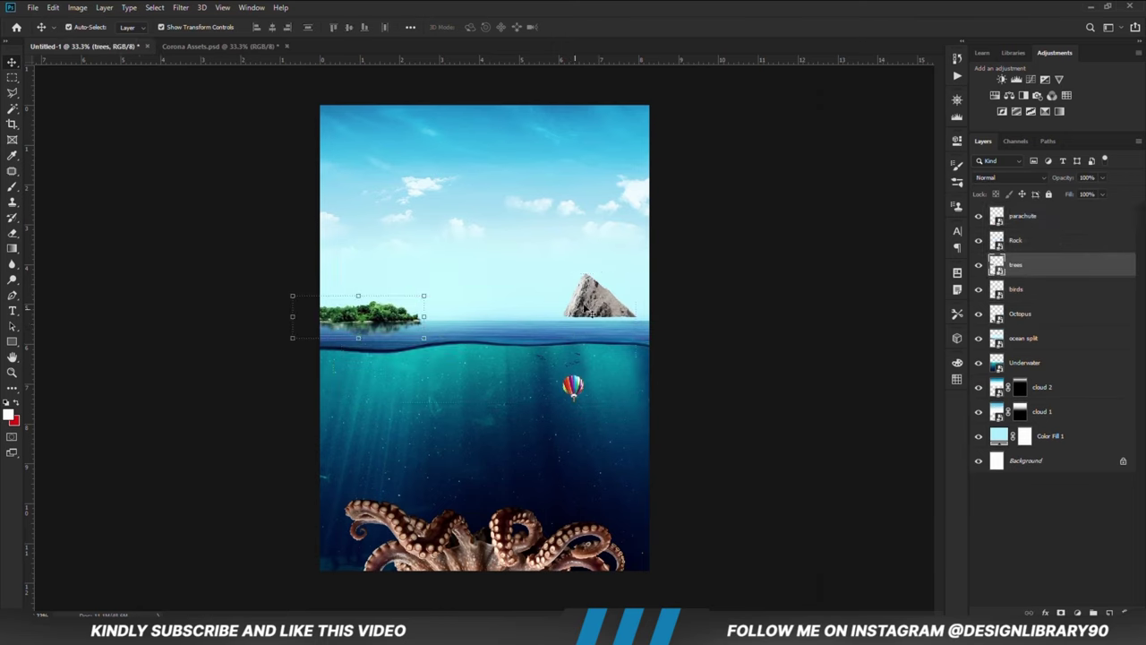
{"action": "left_click", "coordinate": [596, 306]}
{"action": "left_click_drag", "start_coordinate": [596, 306], "coordinate": [599, 315]}
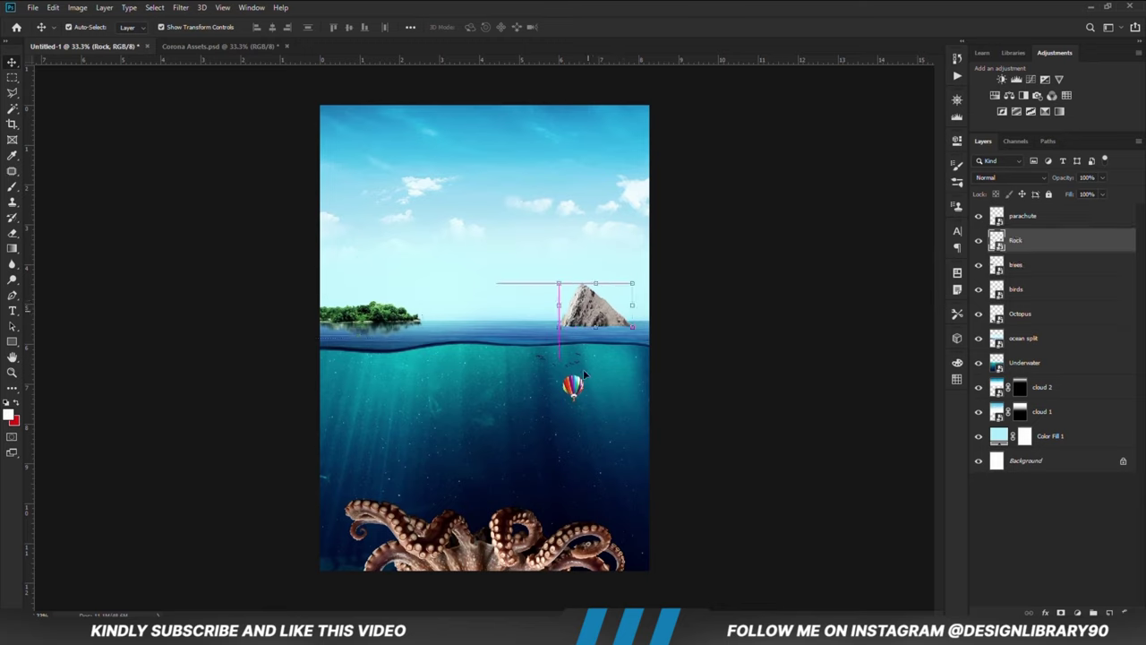
Step: Move the hot-air balloon to the upper right of the sky and the birds to the upper left near the small clouds
{"action": "left_click_drag", "start_coordinate": [584, 376], "coordinate": [587, 170]}
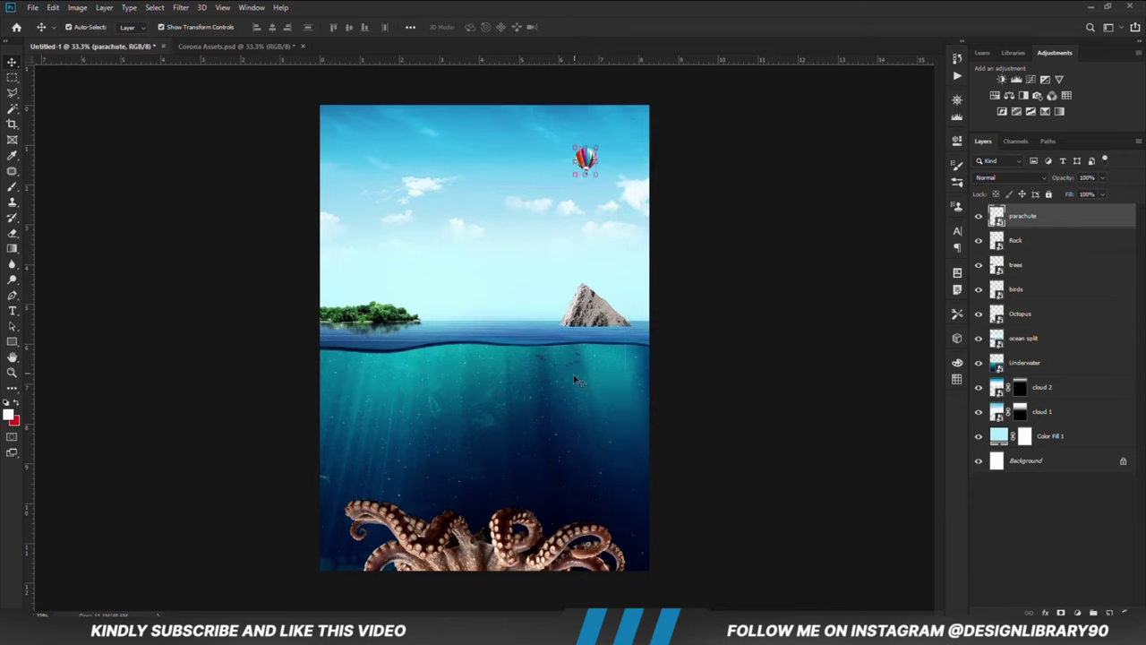
{"action": "left_click", "coordinate": [1052, 288]}
{"action": "key", "text": "ctrl+t"}
{"action": "left_click_drag", "start_coordinate": [555, 366], "coordinate": [408, 173]}
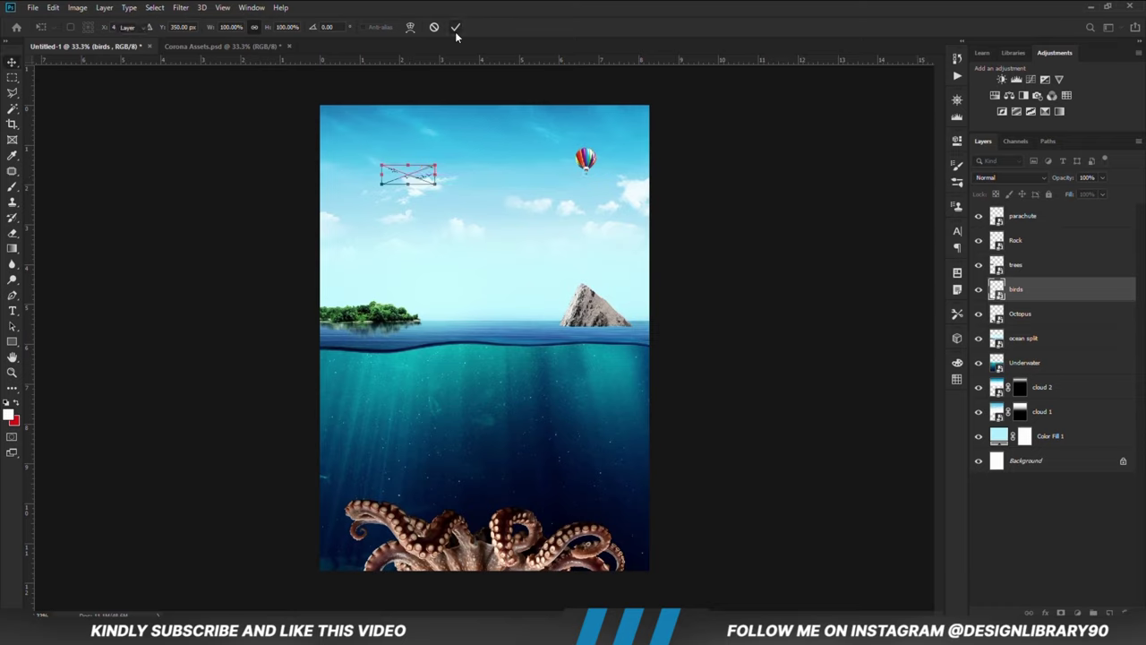
{"action": "left_click", "coordinate": [455, 28]}
{"action": "left_click", "coordinate": [716, 360]}
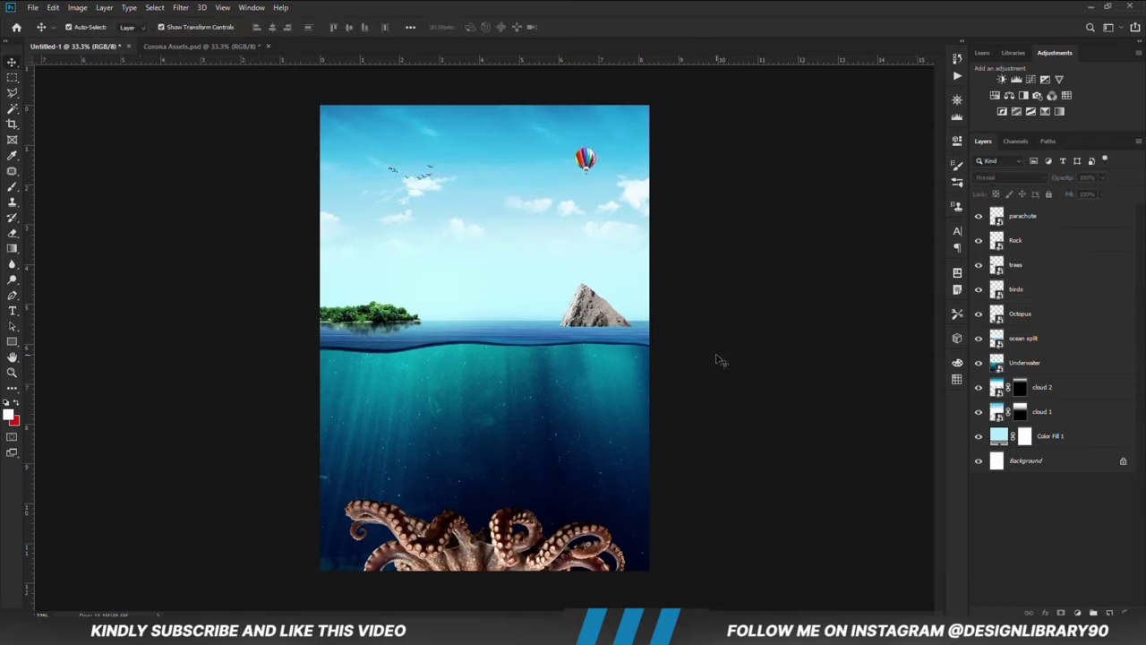
Step: Duplicate the Rock layer and flip the copy vertically
{"action": "left_click", "coordinate": [618, 328]}
{"action": "key", "text": "ctrl+j"}
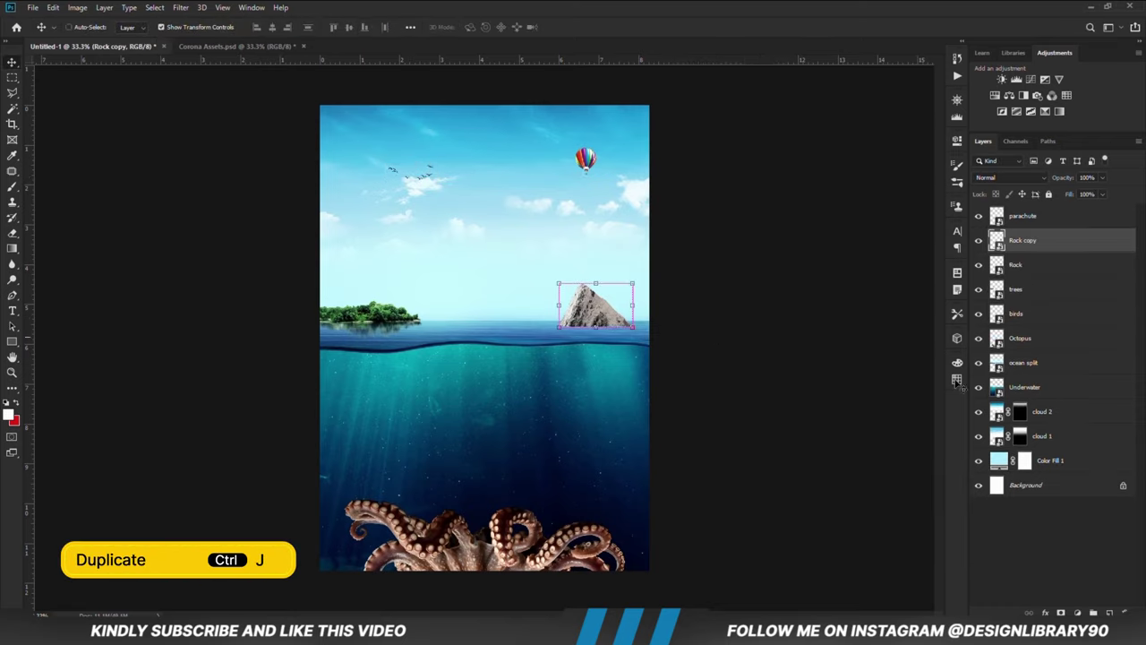
{"action": "key", "text": "ctrl+t"}
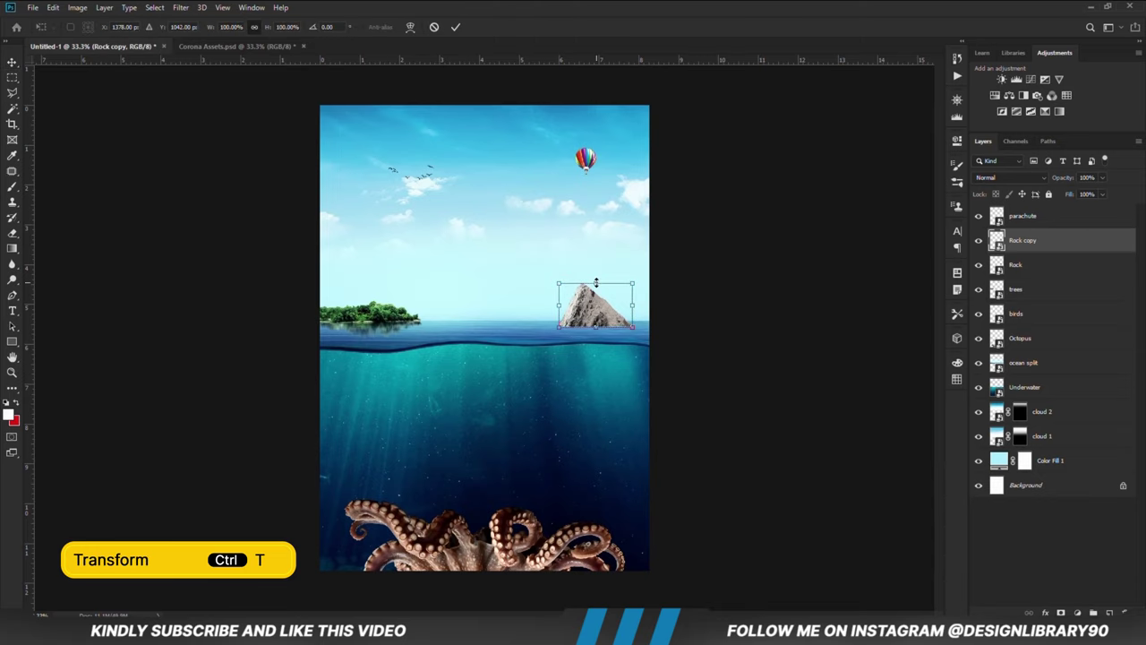
{"action": "right_click", "coordinate": [595, 314]}
{"action": "left_click", "coordinate": [631, 463]}
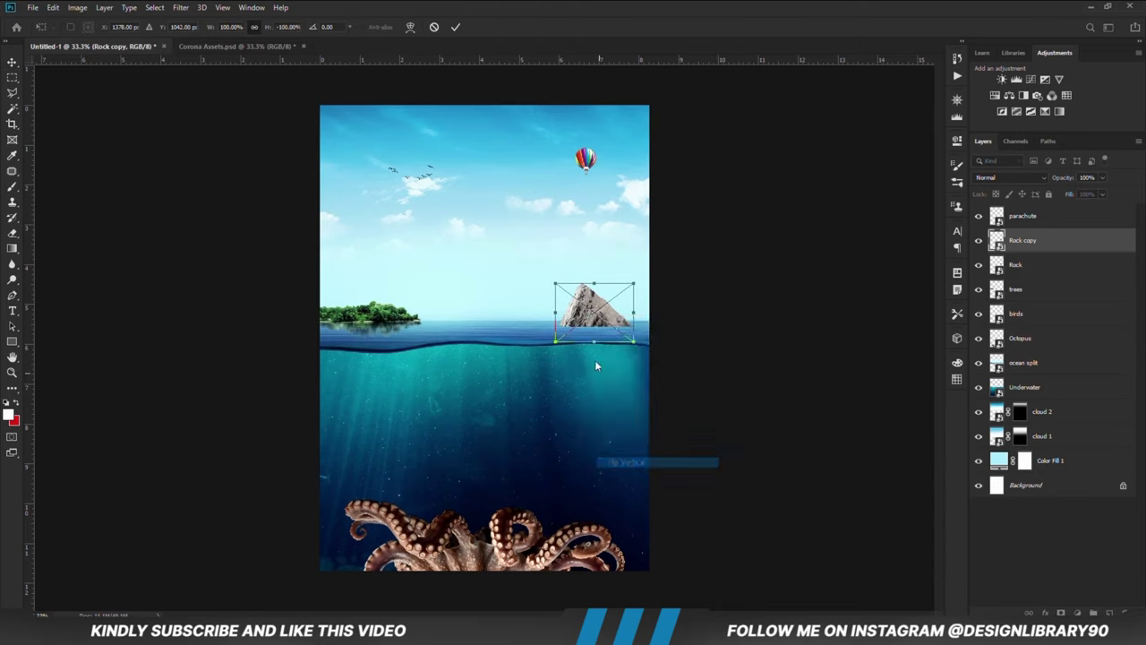
Step: Shrink the flipped rock copy directly beneath the rock and move its layer between ocean split and Underwater
{"action": "left_click_drag", "start_coordinate": [591, 313], "coordinate": [625, 383]}
{"action": "left_click_drag", "start_coordinate": [556, 359], "coordinate": [611, 351]}
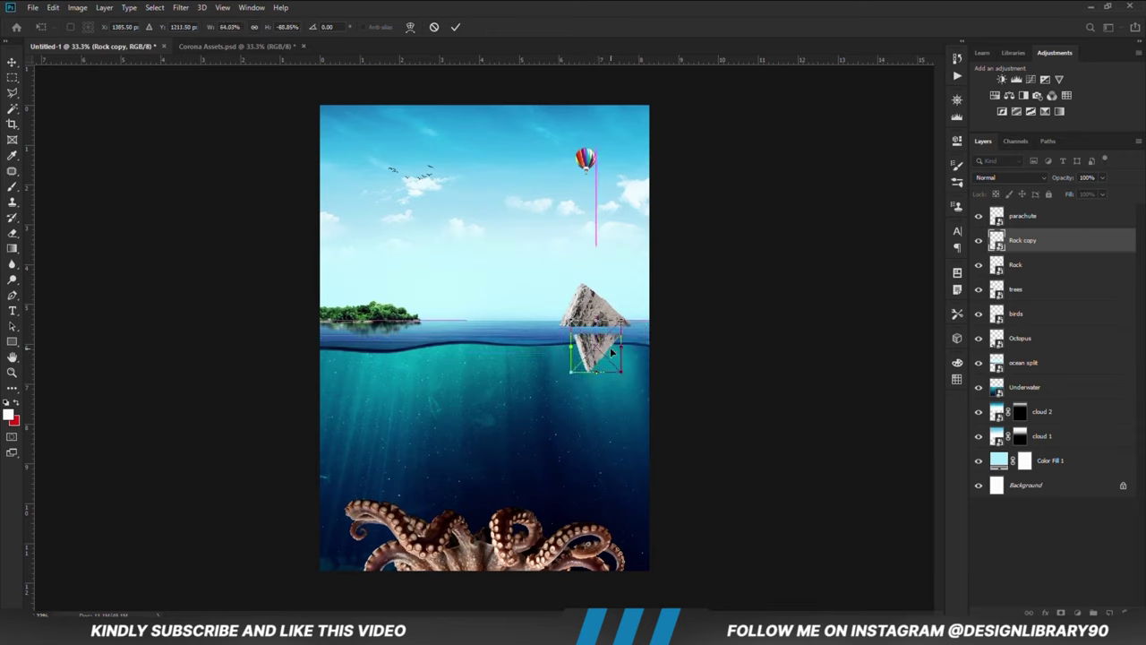
{"action": "key", "text": "Return"}
{"action": "left_click_drag", "start_coordinate": [1015, 248], "coordinate": [1013, 384]}
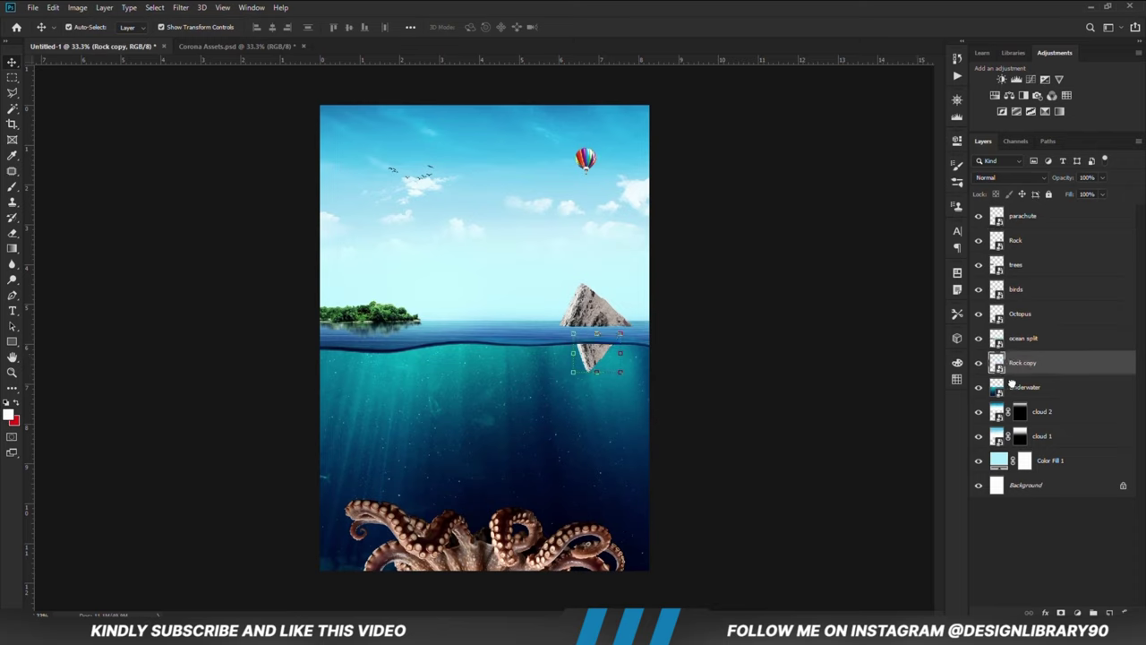
{"action": "left_click", "coordinate": [751, 363]}
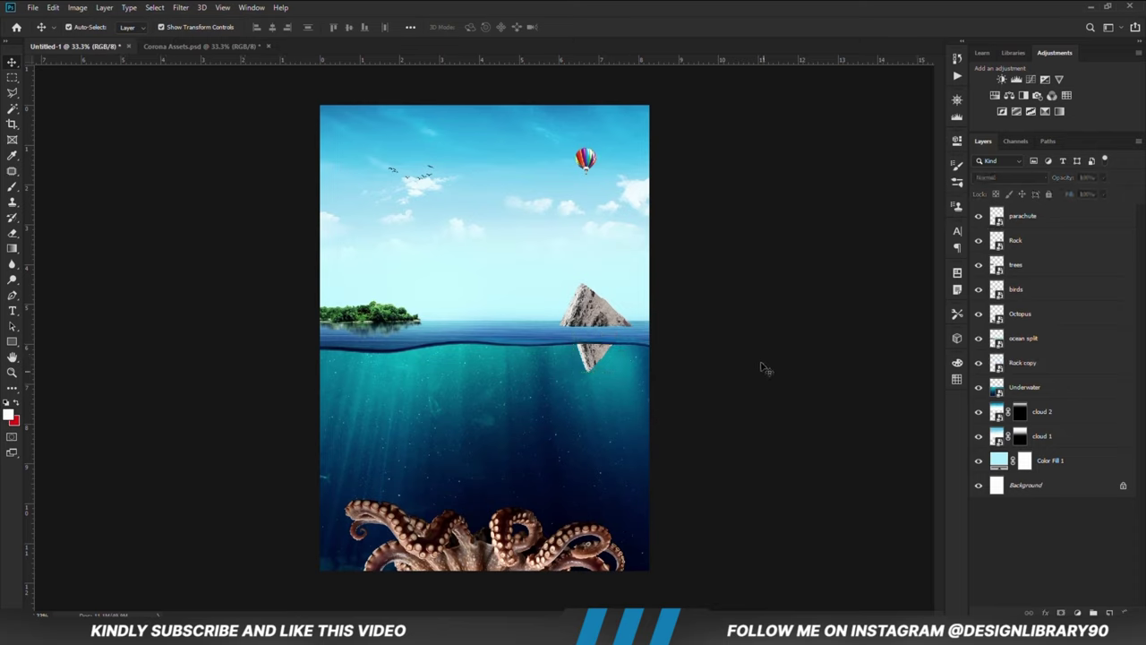
Step: Show the Corona Extra layer in Corona Assets.psd and bring the bottle into the middle of the Untitled-1 document
{"action": "left_click", "coordinate": [184, 45]}
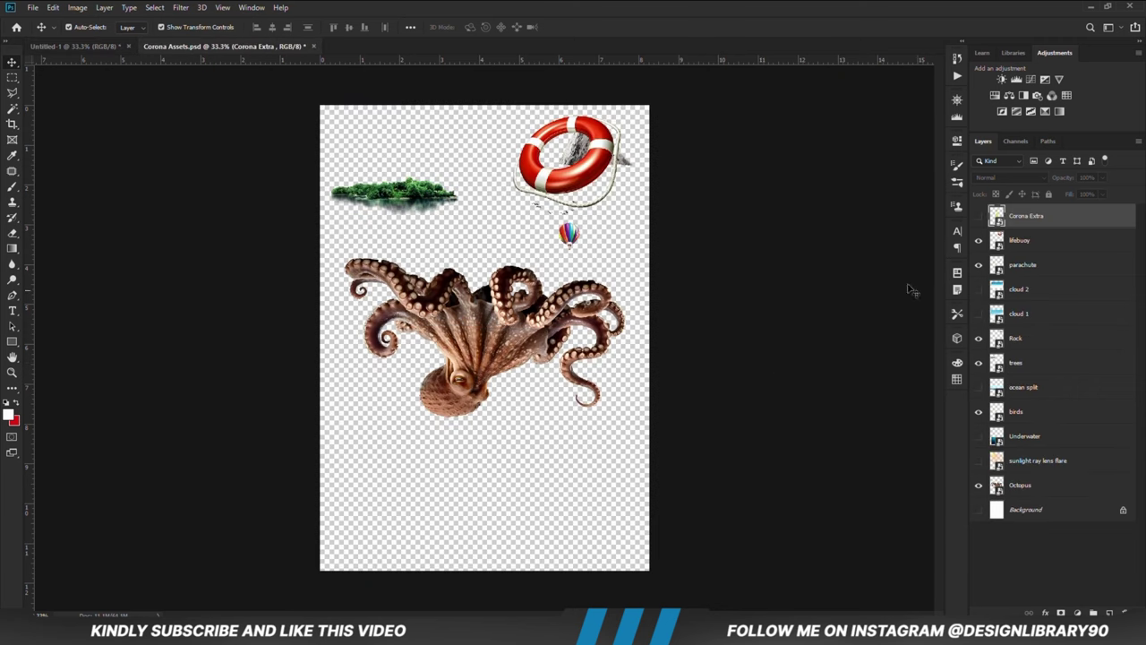
{"action": "left_click", "coordinate": [978, 217]}
{"action": "left_click", "coordinate": [512, 393]}
{"action": "left_click", "coordinate": [100, 48]}
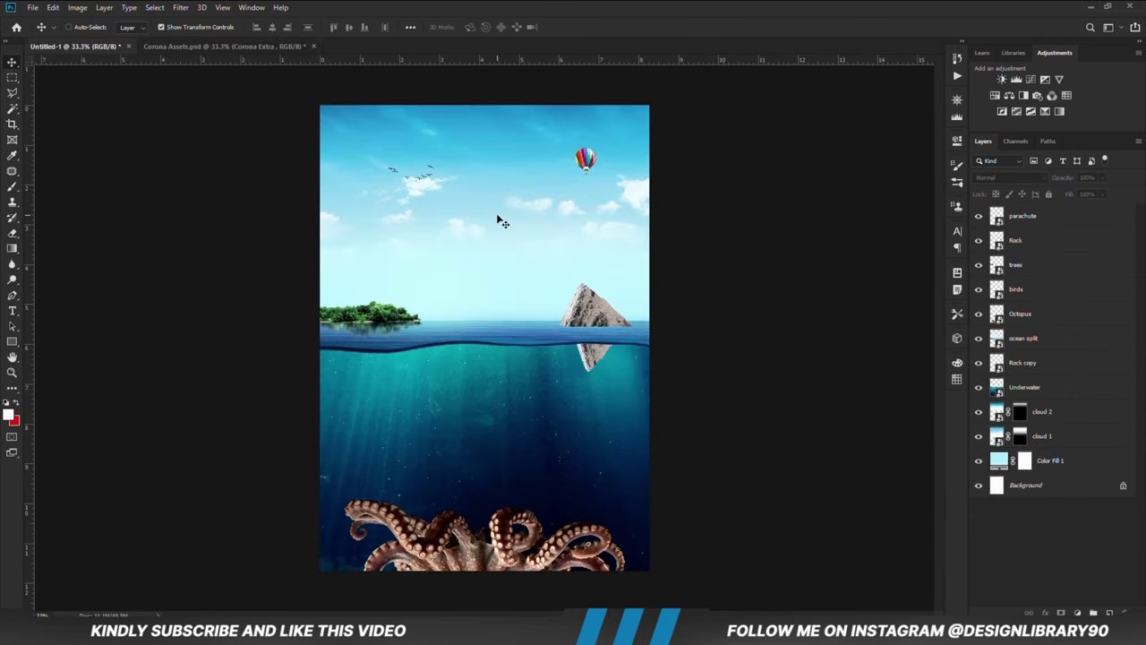
{"action": "left_click_drag", "start_coordinate": [502, 223], "coordinate": [482, 431]}
Step: Adjust the bottle's vertical position at the canvas's centre and lower the octopus so its tentacles sit below the bottle
{"action": "left_click_drag", "start_coordinate": [498, 548], "coordinate": [502, 558]}
{"action": "left_click_drag", "start_coordinate": [482, 357], "coordinate": [481, 381]}
{"action": "left_click", "coordinate": [513, 554]}
{"action": "left_click_drag", "start_coordinate": [512, 553], "coordinate": [512, 557]}
{"action": "left_click", "coordinate": [927, 524]}
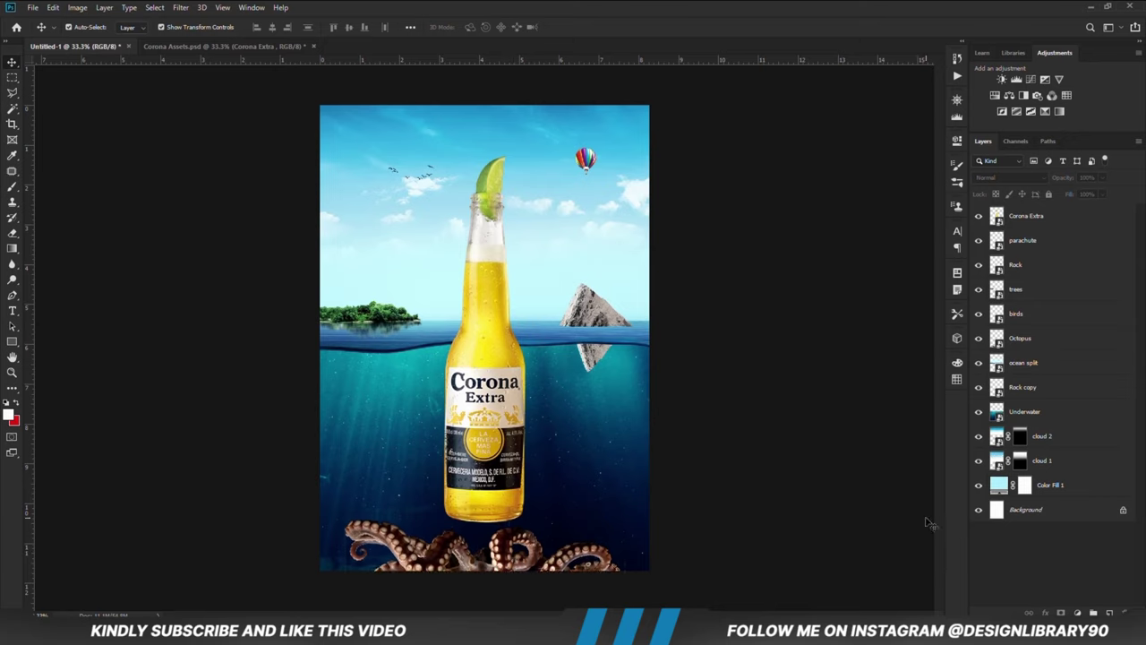
Step: Add a Curves adjustment layer above all layers and pull the lower part of the curve down slightly to deepen the shadows
{"action": "left_click", "coordinate": [1076, 613]}
{"action": "left_click", "coordinate": [1075, 458]}
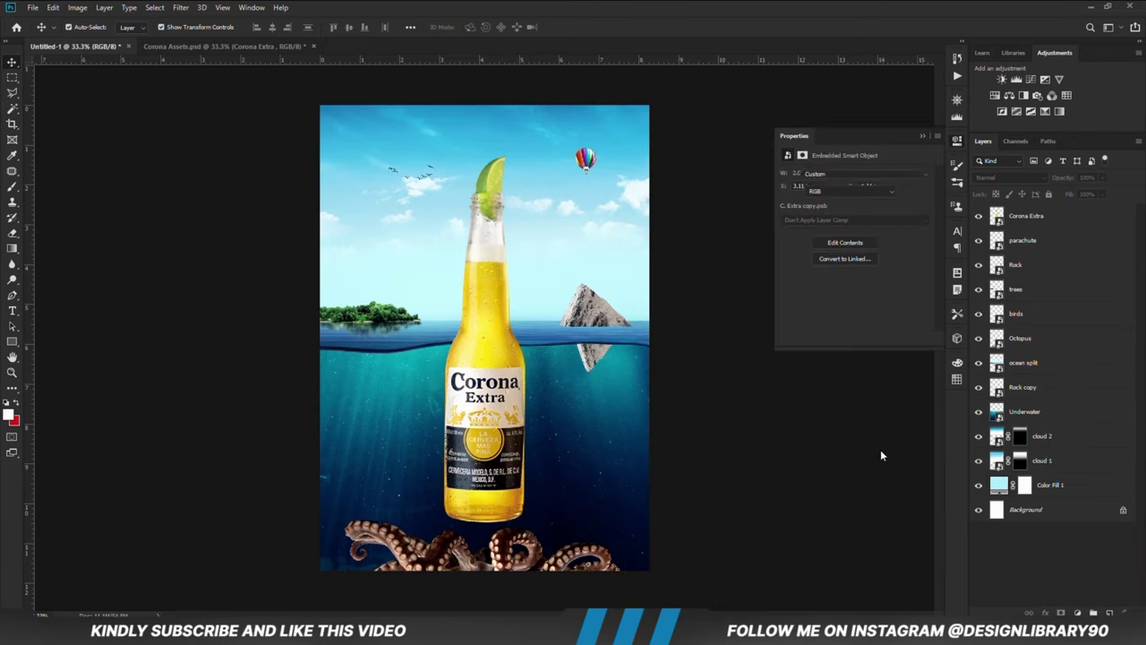
{"action": "left_click_drag", "start_coordinate": [842, 288], "coordinate": [838, 302]}
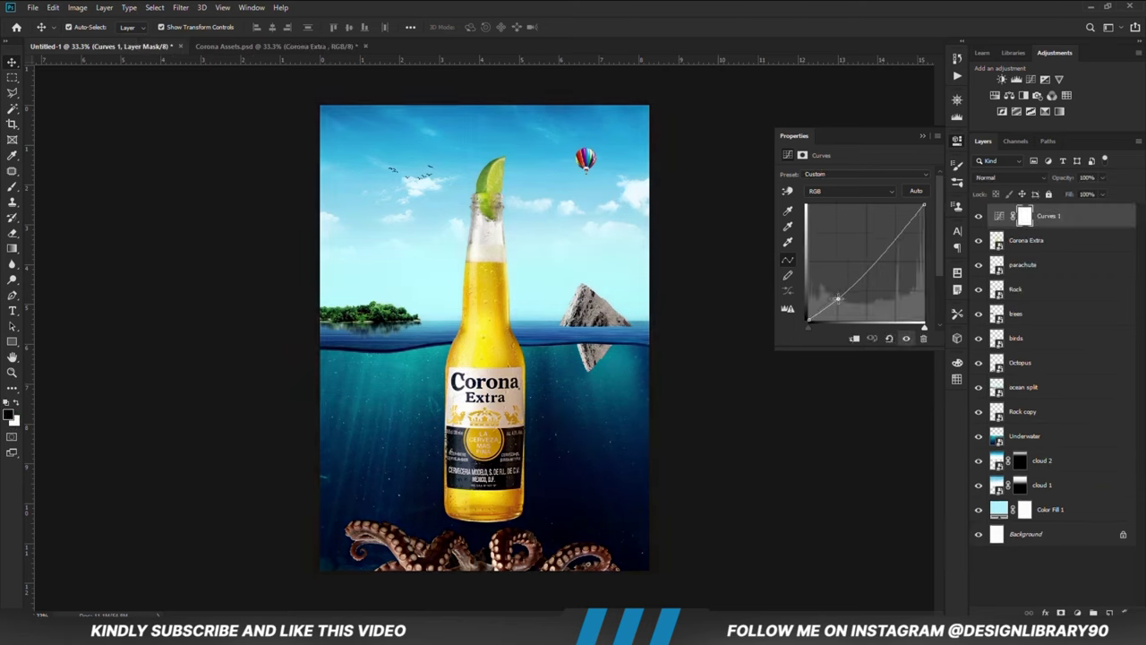
{"action": "left_click", "coordinate": [923, 135]}
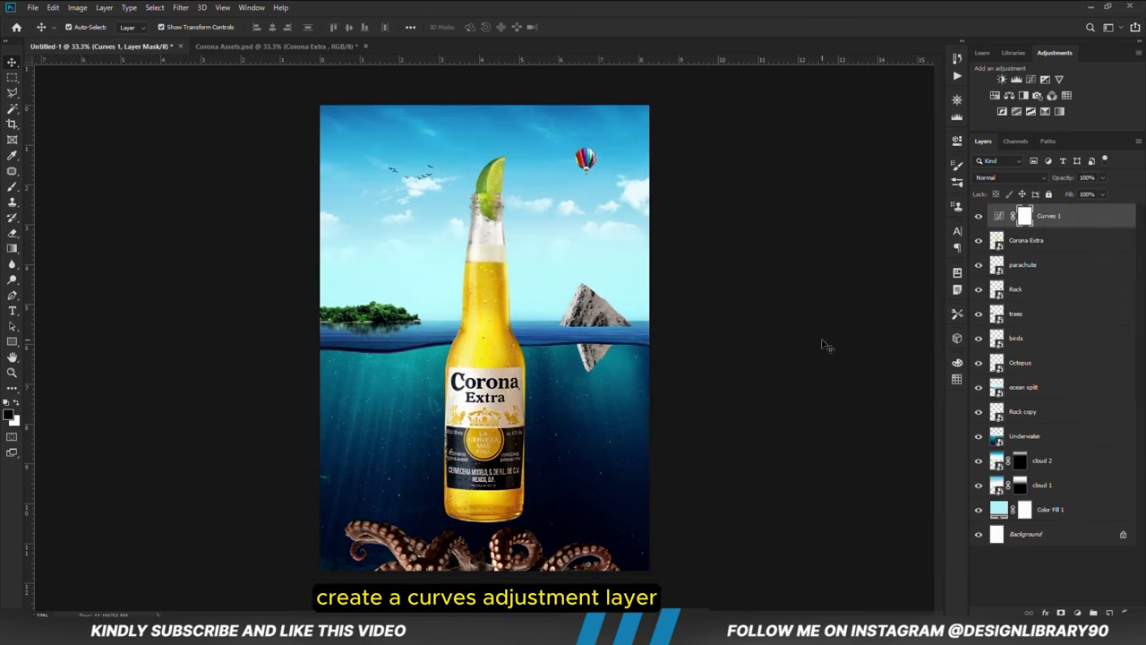
{"action": "left_click", "coordinate": [822, 348]}
Step: Change the Octopus layer's blend mode to Soft Light
{"action": "left_click", "coordinate": [498, 560]}
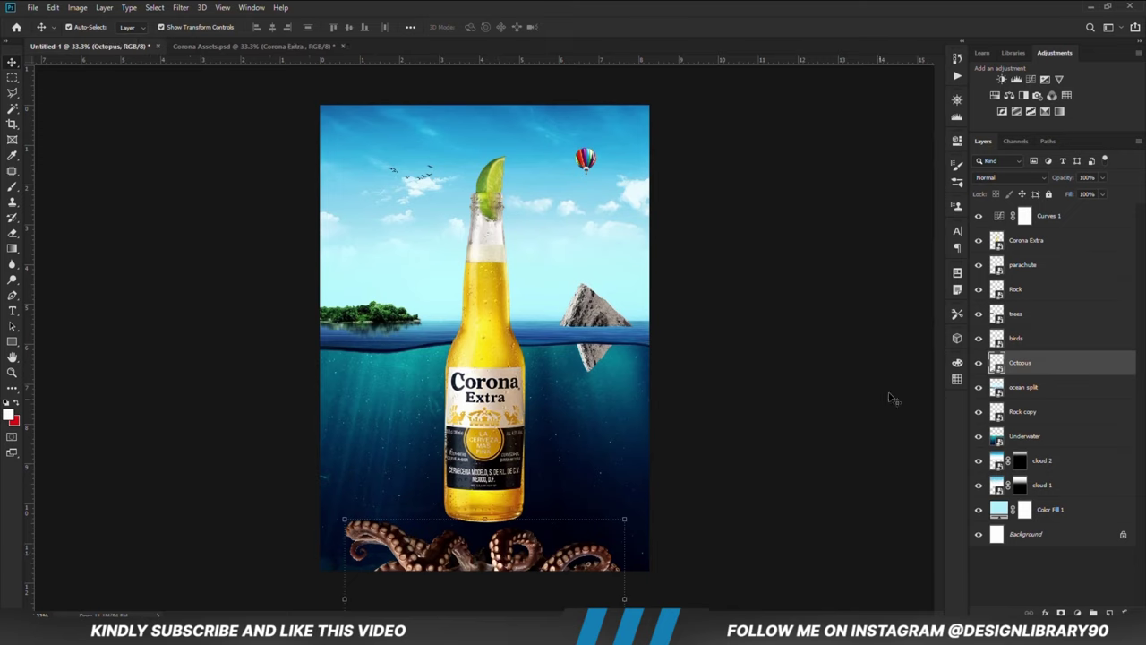
{"action": "left_click", "coordinate": [1006, 179]}
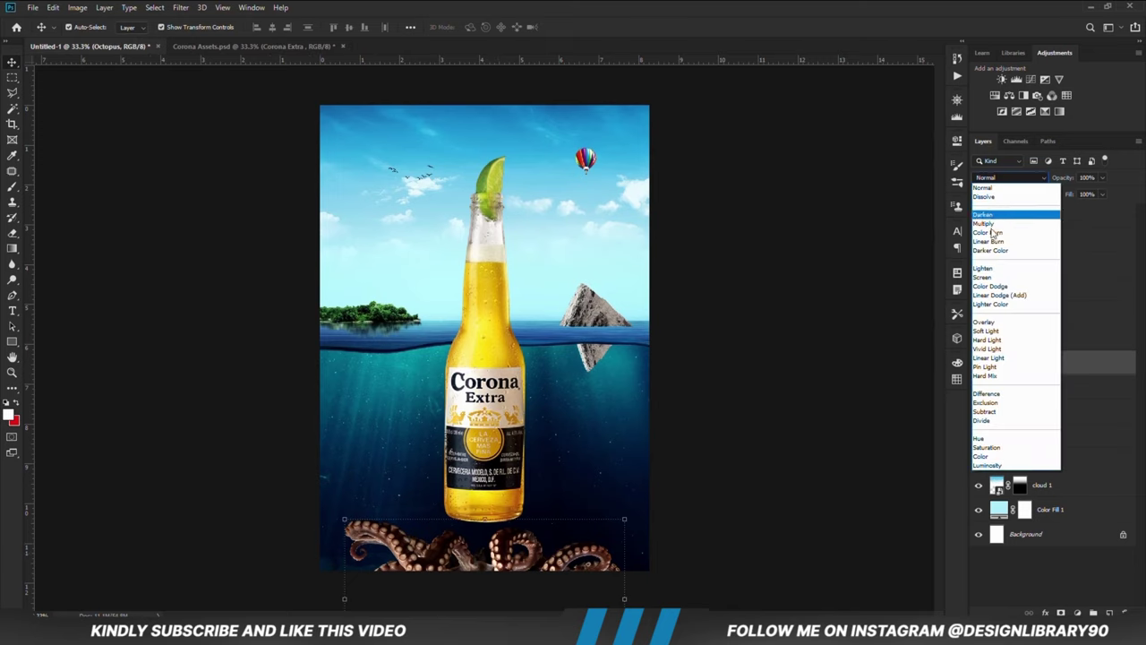
{"action": "left_click", "coordinate": [982, 332]}
{"action": "left_click", "coordinate": [742, 381]}
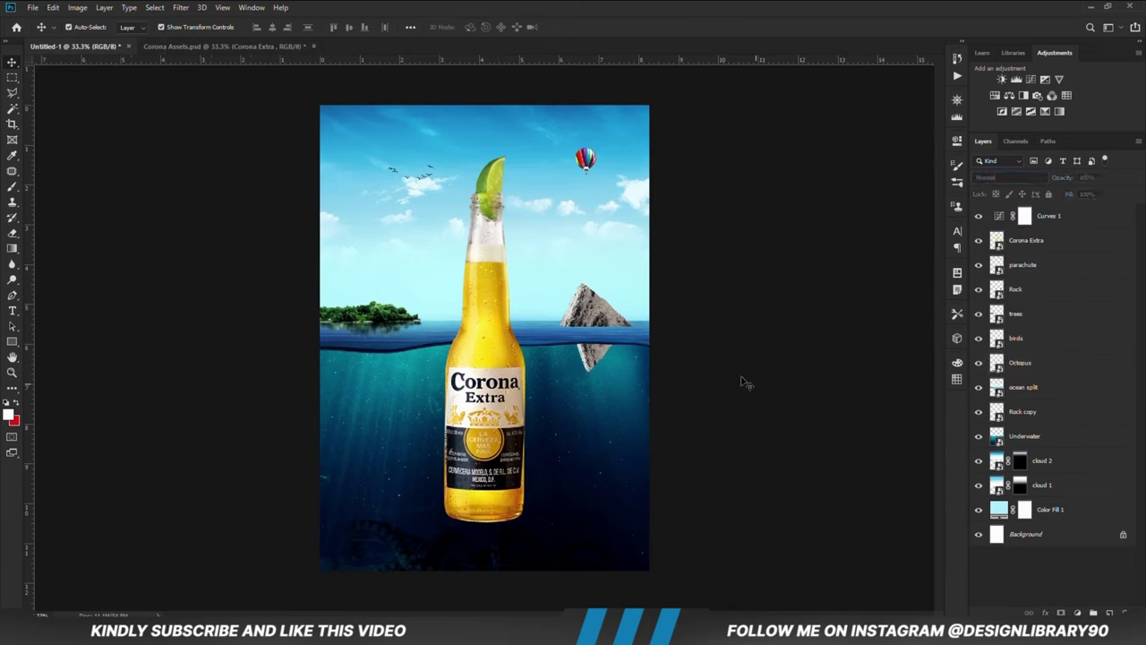
Step: Move the Corona Extra bottle slightly downward
{"action": "left_click", "coordinate": [481, 375]}
{"action": "left_click_drag", "start_coordinate": [484, 350], "coordinate": [485, 364]}
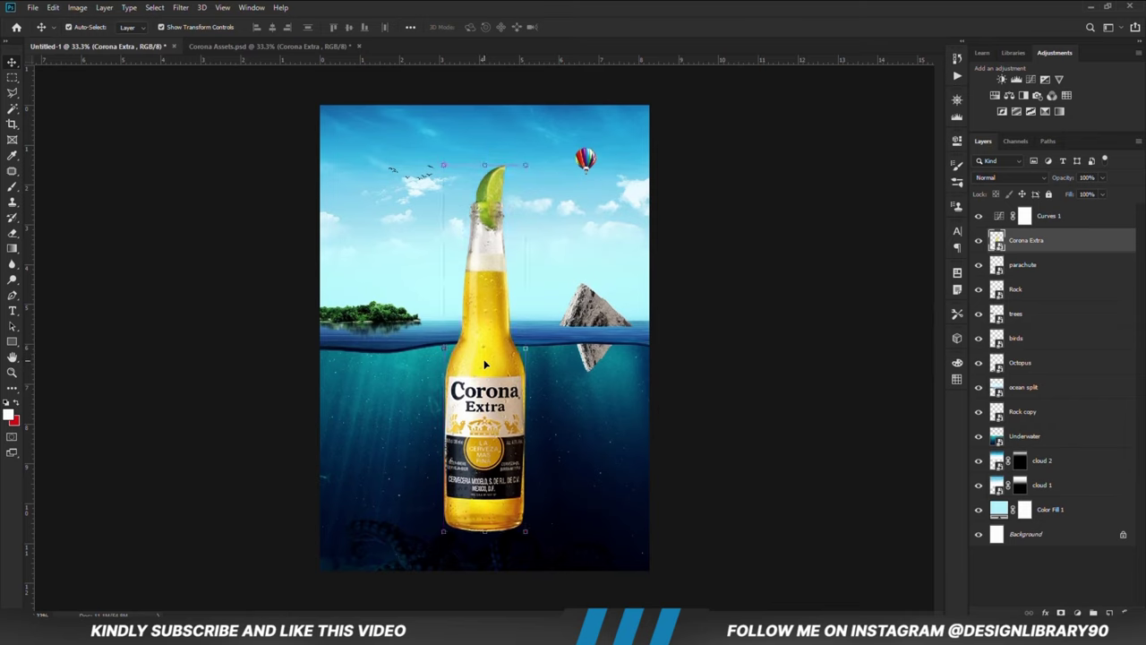
{"action": "left_click", "coordinate": [678, 337]}
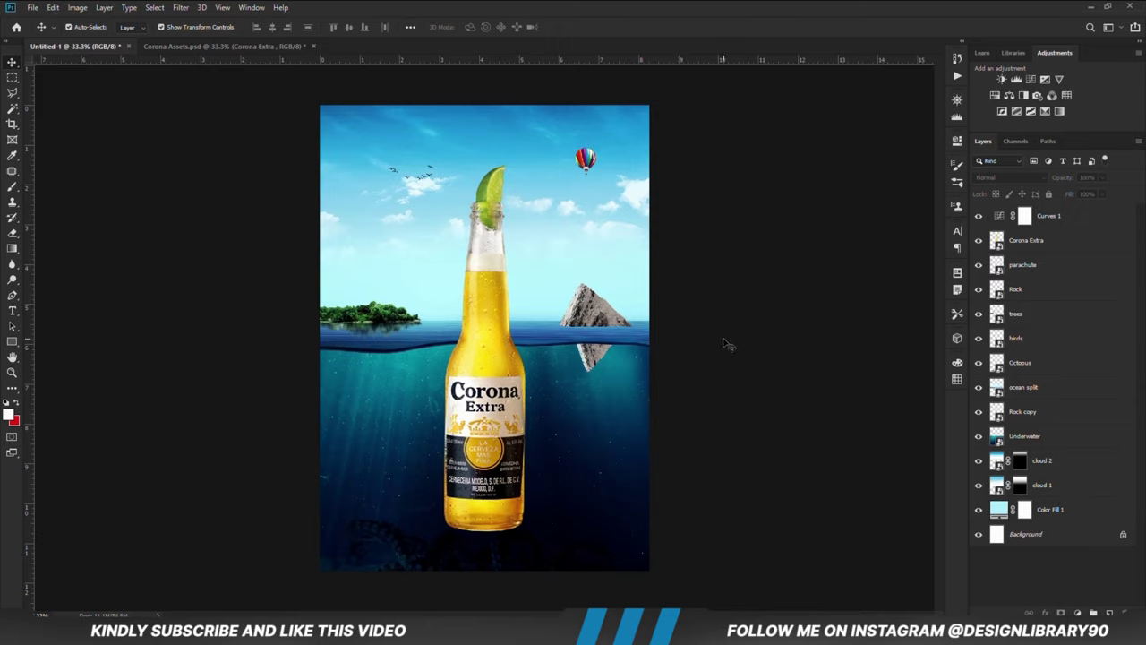
Step: Add a Levels adjustment layer clipped to the Underwater layer
{"action": "left_click", "coordinate": [640, 434]}
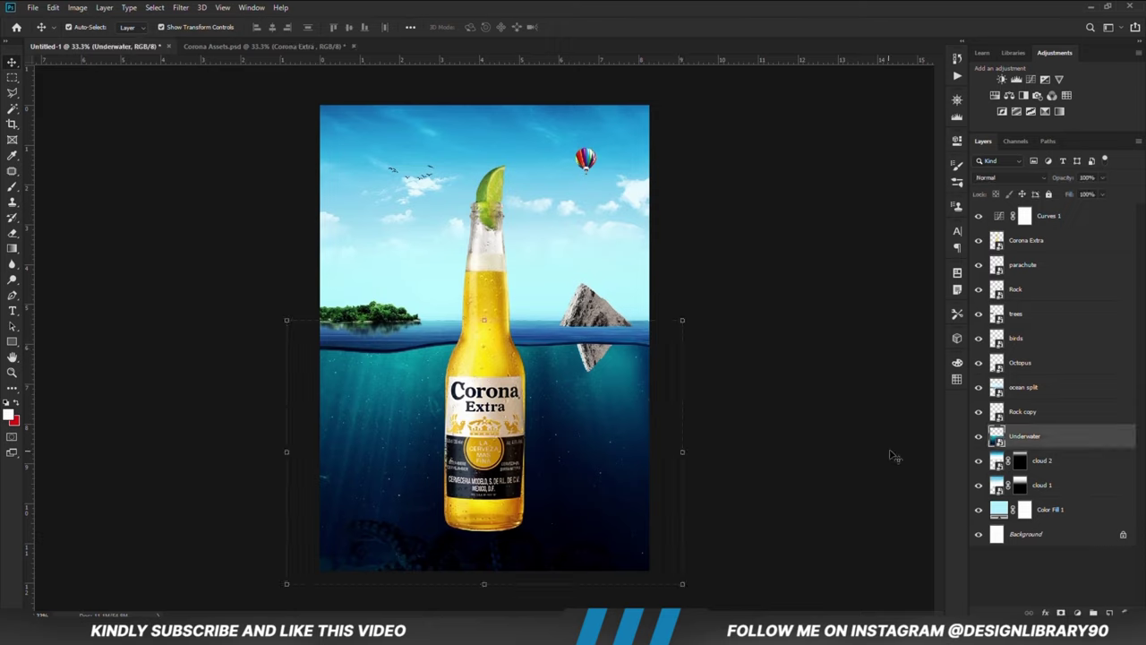
{"action": "left_click", "coordinate": [978, 437]}
{"action": "left_click", "coordinate": [978, 436]}
{"action": "left_click", "coordinate": [1078, 613]}
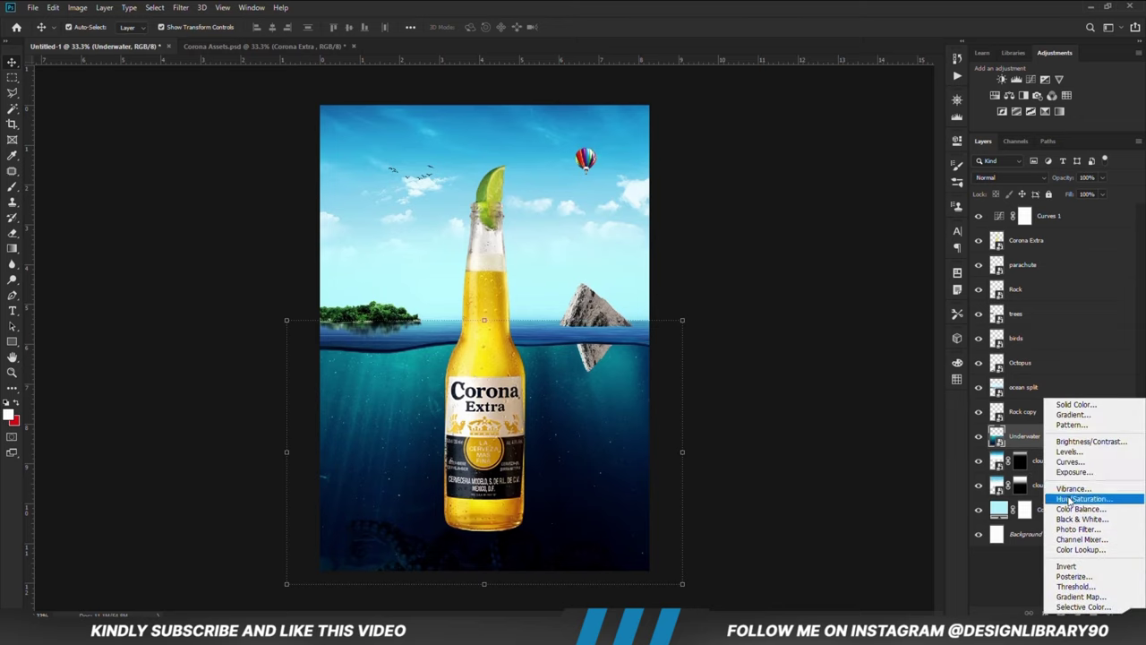
{"action": "left_click", "coordinate": [1080, 454]}
{"action": "left_click", "coordinate": [853, 337]}
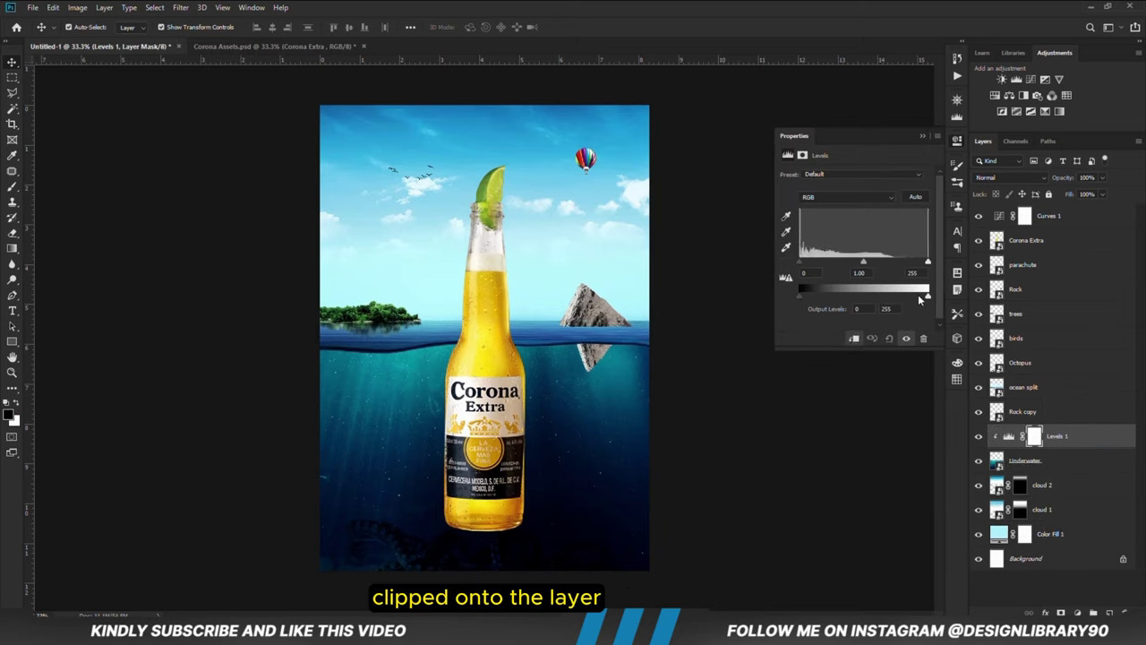
Step: Darken the underwater scene by lowering the white output level of Levels 1, and compare it with the adjustment hidden
{"action": "left_click_drag", "start_coordinate": [928, 295], "coordinate": [908, 299]}
{"action": "left_click", "coordinate": [923, 136]}
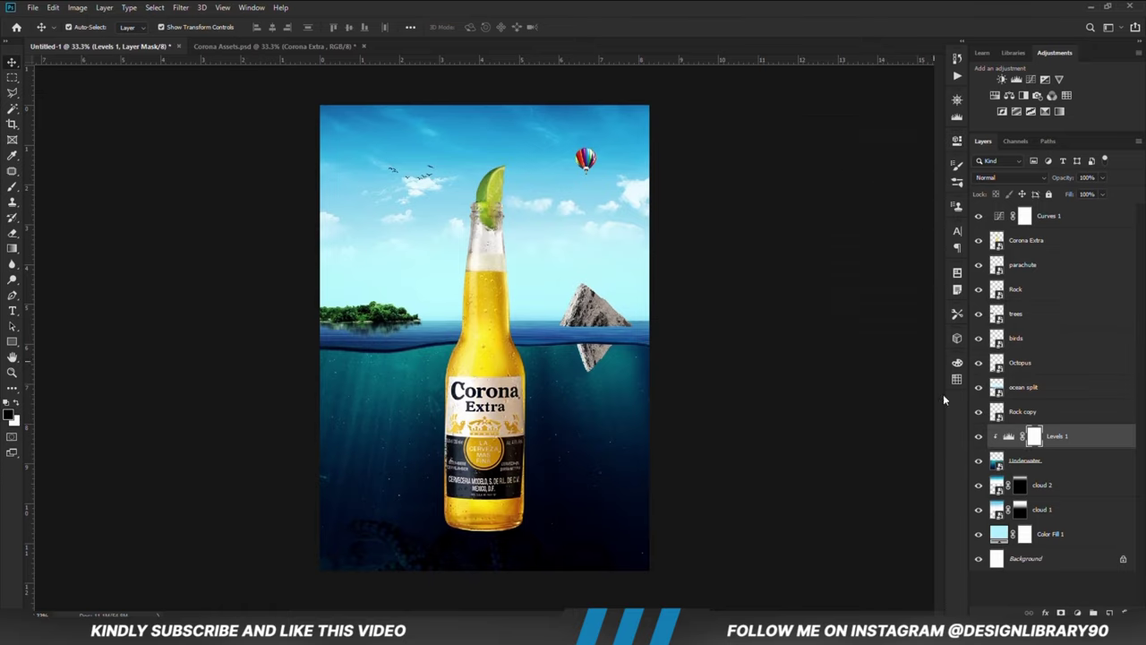
{"action": "left_click", "coordinate": [978, 436]}
{"action": "left_click", "coordinate": [978, 436]}
Step: Add a Color Balance adjustment above ocean split, adjusting the midtones' Cyan–Red balance and setting Magenta–Green to -13
{"action": "left_click", "coordinate": [1044, 394]}
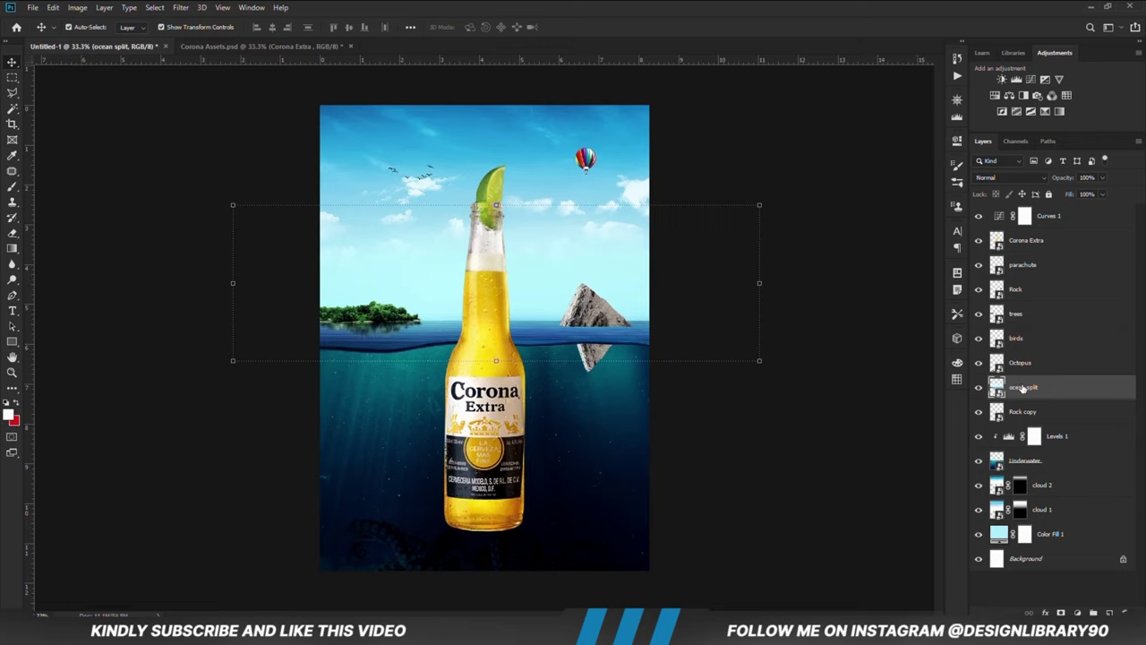
{"action": "left_click", "coordinate": [1077, 613]}
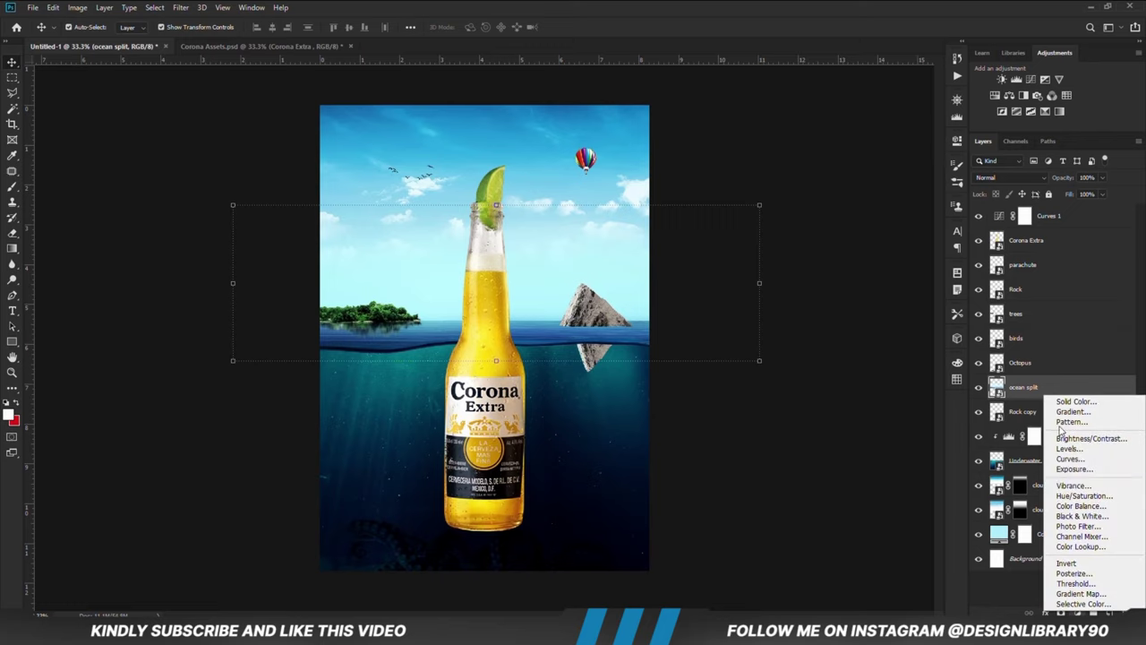
{"action": "left_click", "coordinate": [1076, 508]}
{"action": "left_click", "coordinate": [1024, 95]}
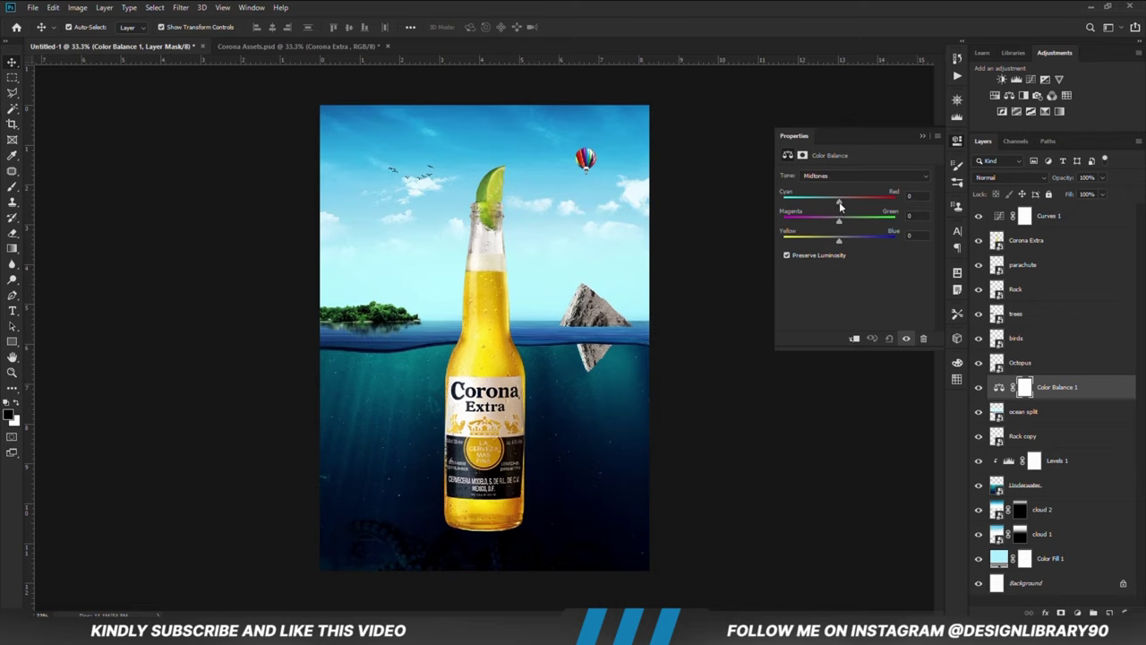
{"action": "left_click_drag", "start_coordinate": [839, 203], "coordinate": [848, 206]}
{"action": "left_click_drag", "start_coordinate": [829, 219], "coordinate": [832, 222]}
Step: Set the Color Balance Cyan–Red to -19 for shadows and about -27 for highlights, shifting the highlights slightly toward magenta
{"action": "left_click", "coordinate": [847, 176]}
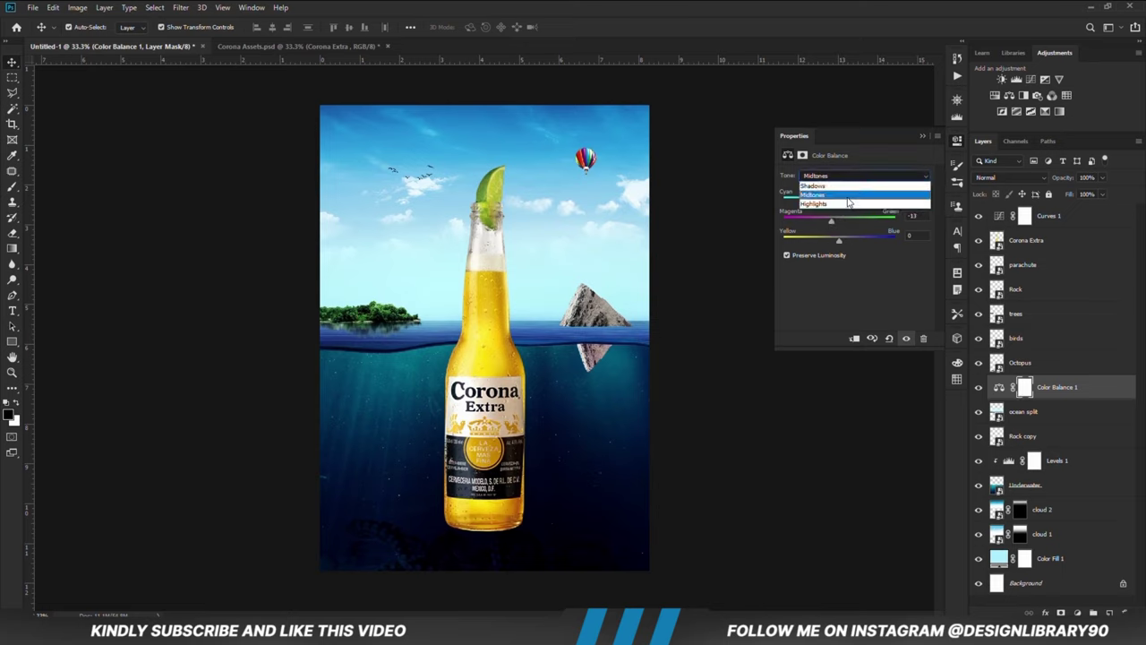
{"action": "left_click", "coordinate": [849, 187]}
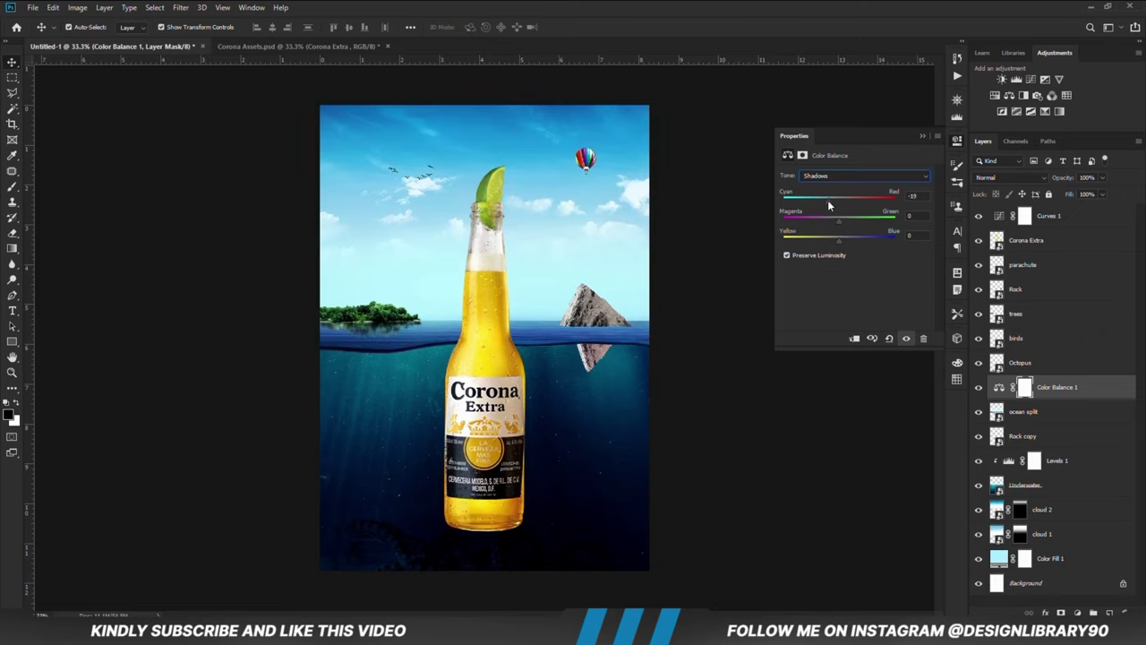
{"action": "left_click", "coordinate": [879, 175]}
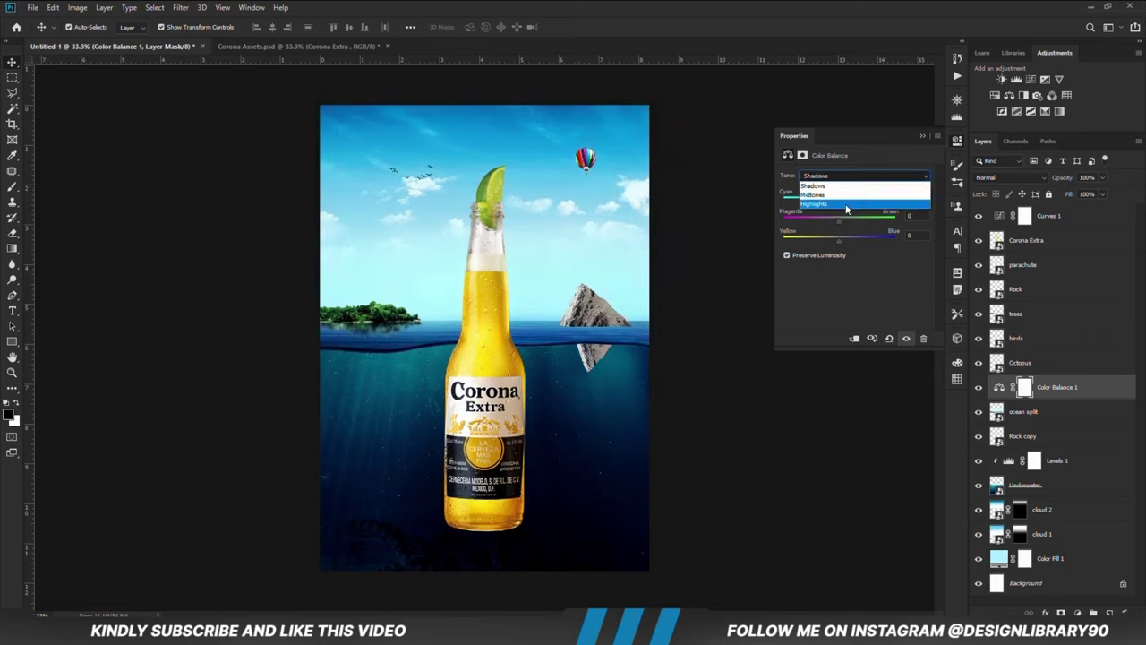
{"action": "left_click", "coordinate": [847, 205]}
{"action": "left_click_drag", "start_coordinate": [836, 204], "coordinate": [831, 204]}
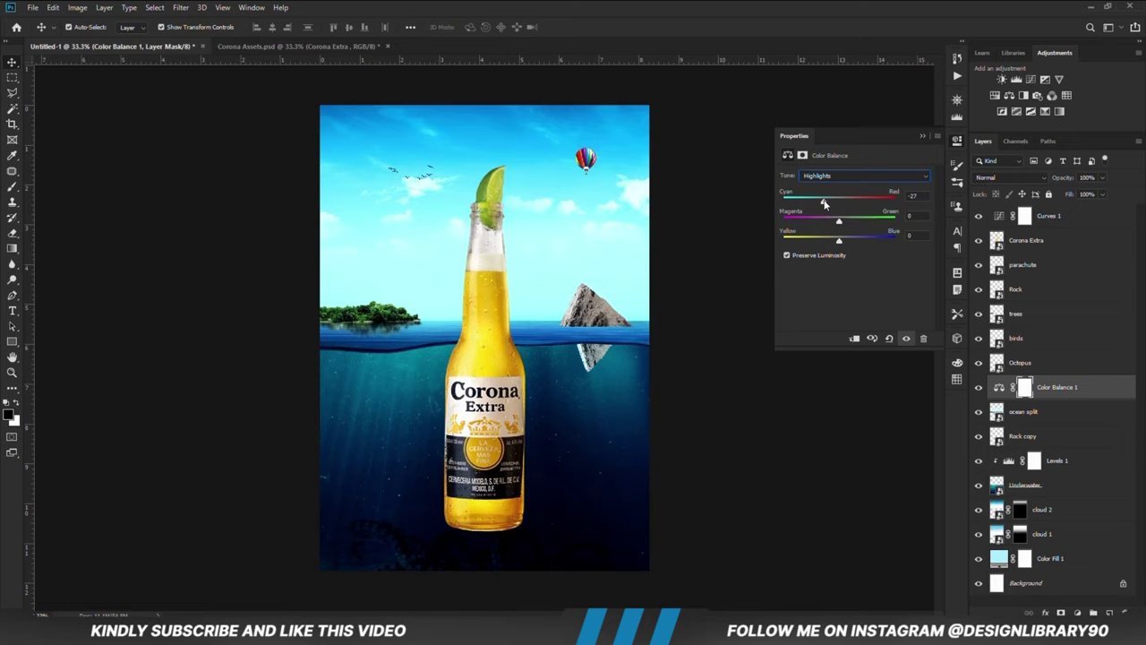
{"action": "left_click_drag", "start_coordinate": [838, 220], "coordinate": [833, 224]}
{"action": "left_click", "coordinate": [923, 136]}
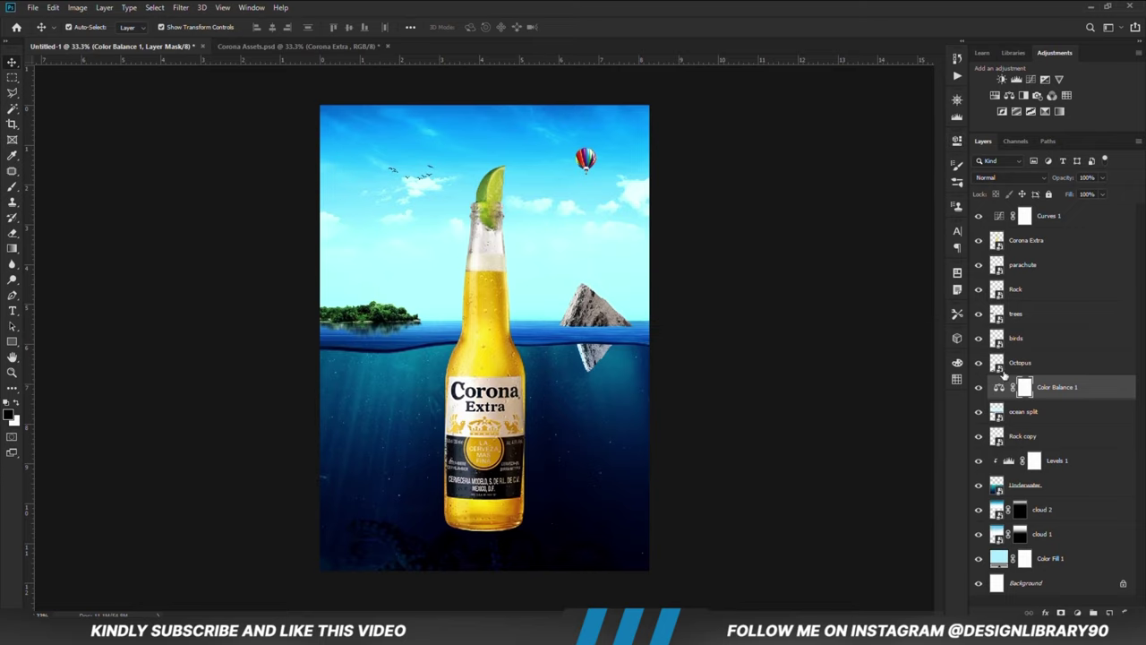
Step: Compare the image with and without Color Balance 1 and reduce that layer's opacity to 38%
{"action": "left_click", "coordinate": [978, 387]}
{"action": "left_click", "coordinate": [978, 387]}
{"action": "left_click", "coordinate": [1102, 177]}
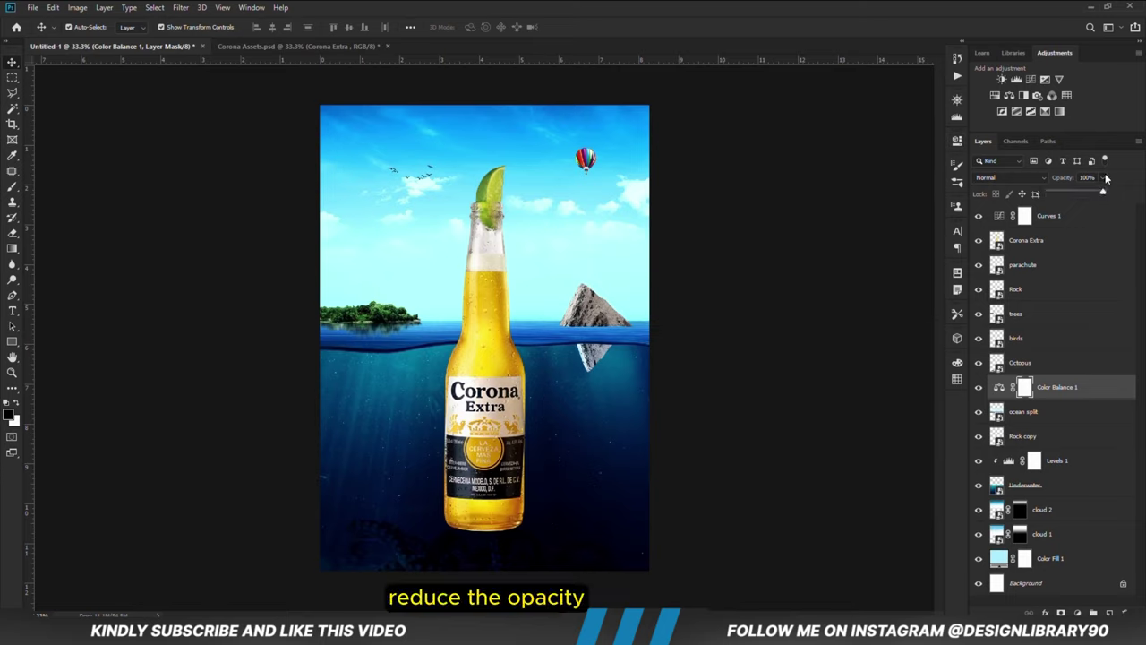
{"action": "left_click_drag", "start_coordinate": [1105, 192], "coordinate": [1071, 197]}
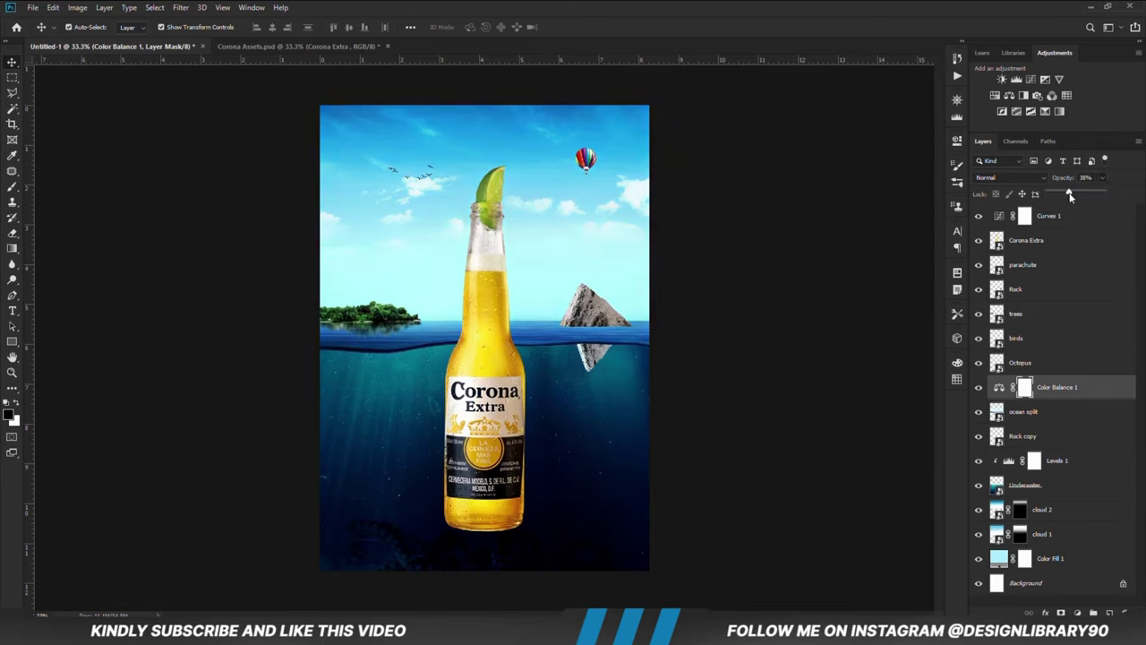
{"action": "left_click", "coordinate": [776, 362]}
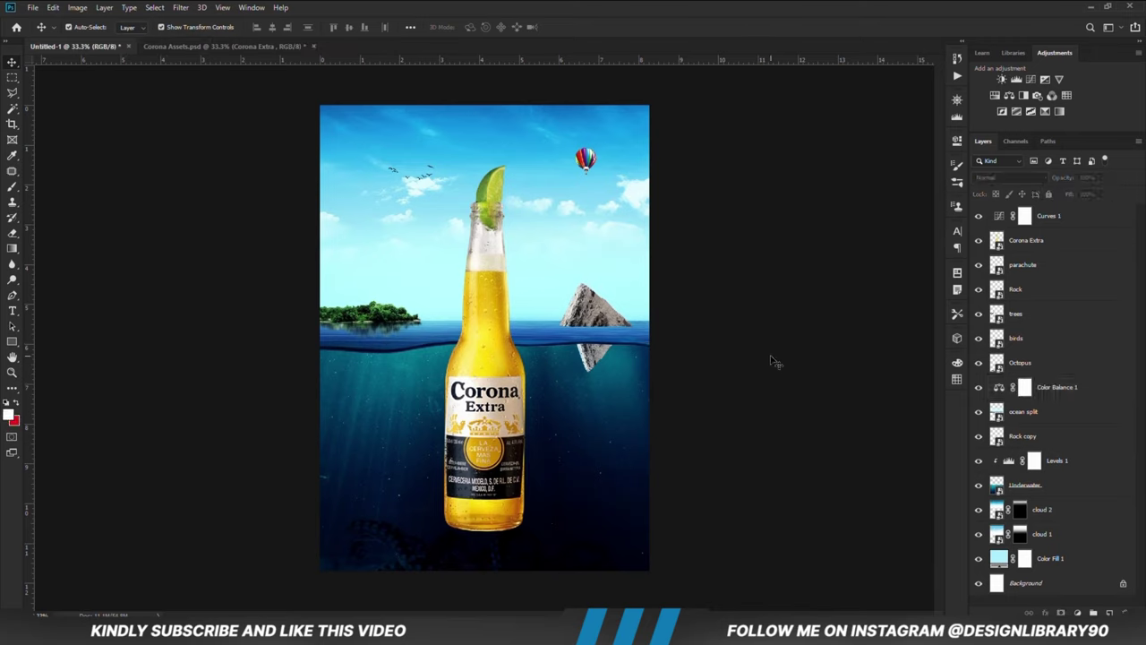
Step: Add a layer mask to the Corona Extra layer
{"action": "left_click", "coordinate": [530, 438]}
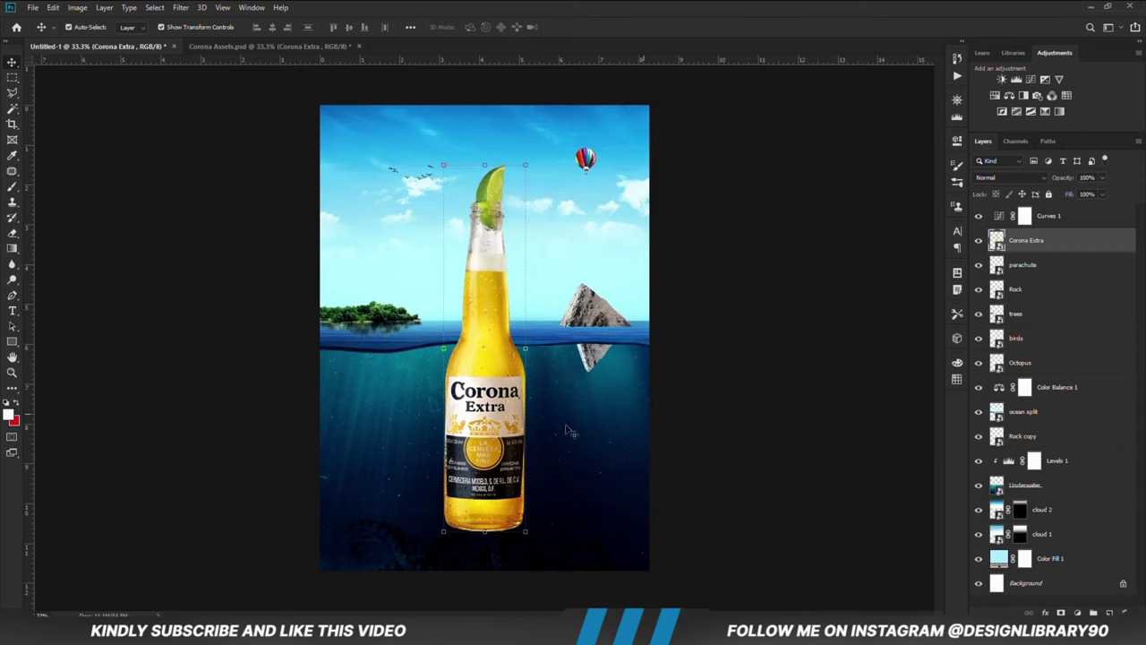
{"action": "left_click_drag", "start_coordinate": [530, 571], "coordinate": [505, 550]}
{"action": "left_click", "coordinate": [737, 466]}
{"action": "left_click", "coordinate": [498, 411]}
{"action": "left_click", "coordinate": [1046, 610]}
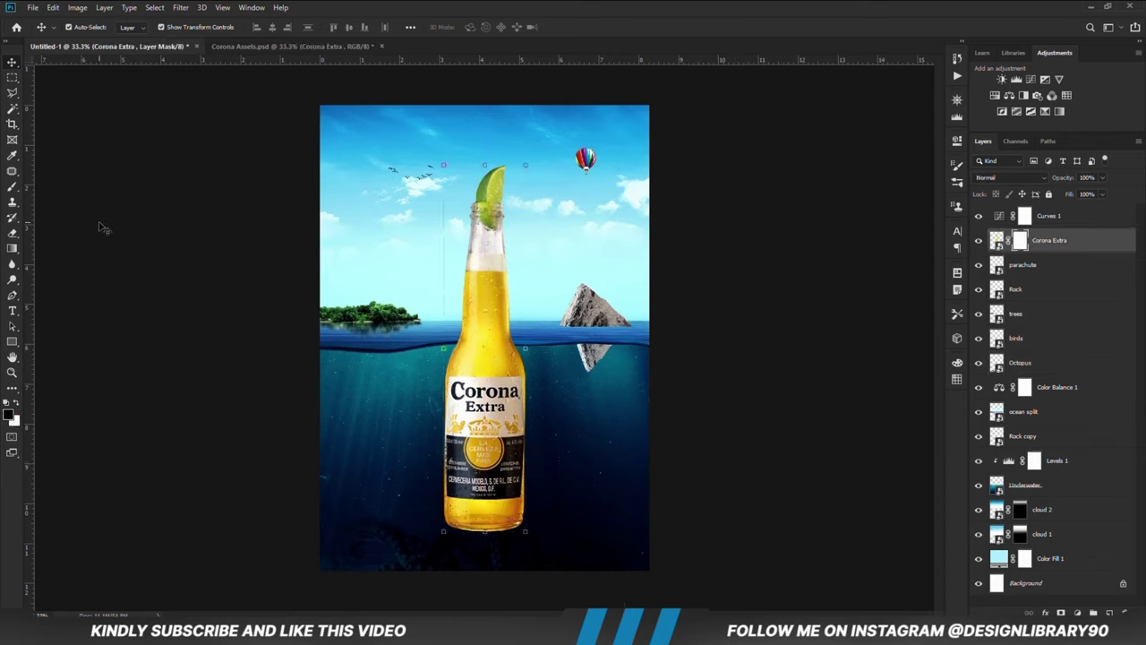
Step: Choose the Pen tool and lower the Corona Extra layer's opacity to 36% so the waterline shows through the bottle
{"action": "left_click", "coordinate": [12, 296]}
{"action": "left_click_drag", "start_coordinate": [12, 298], "coordinate": [42, 296]}
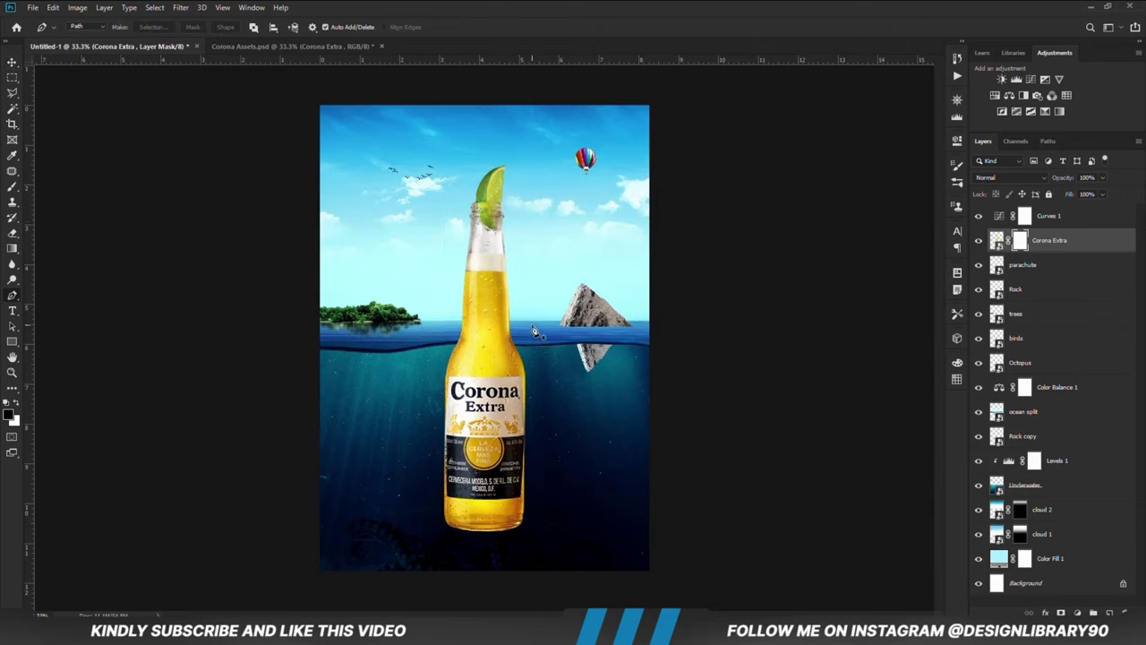
{"action": "scroll", "coordinate": [520, 339], "scroll_direction": "up", "scroll_amount": 1}
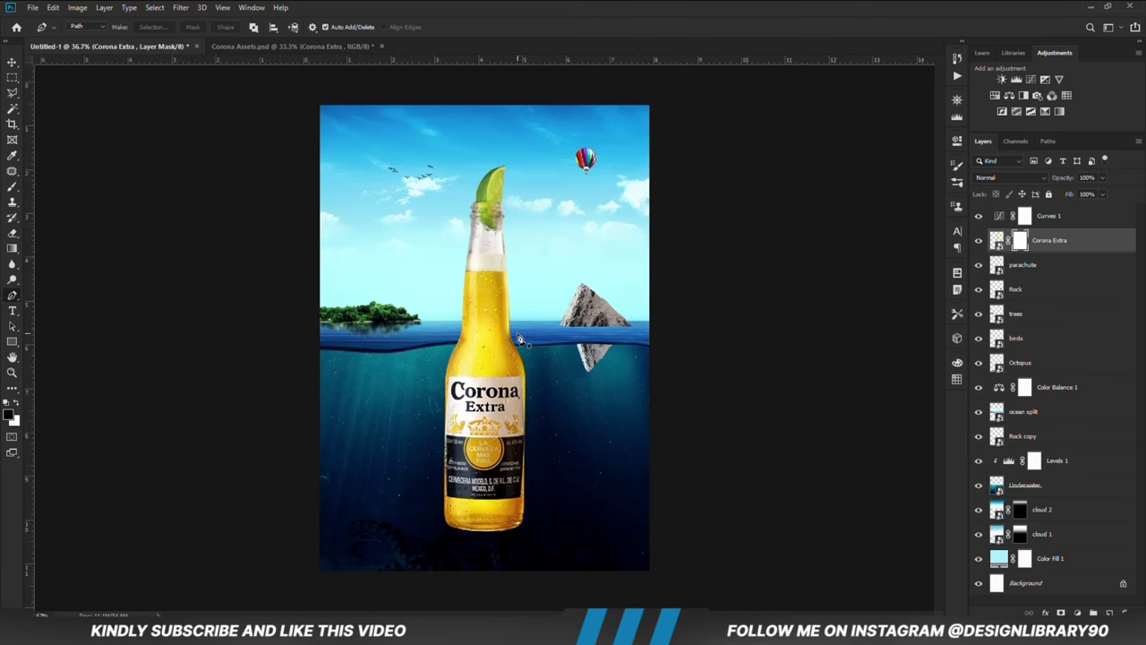
{"action": "scroll", "coordinate": [519, 338], "scroll_direction": "up", "scroll_amount": 3}
{"action": "left_click_drag", "start_coordinate": [1068, 194], "coordinate": [1067, 193]}
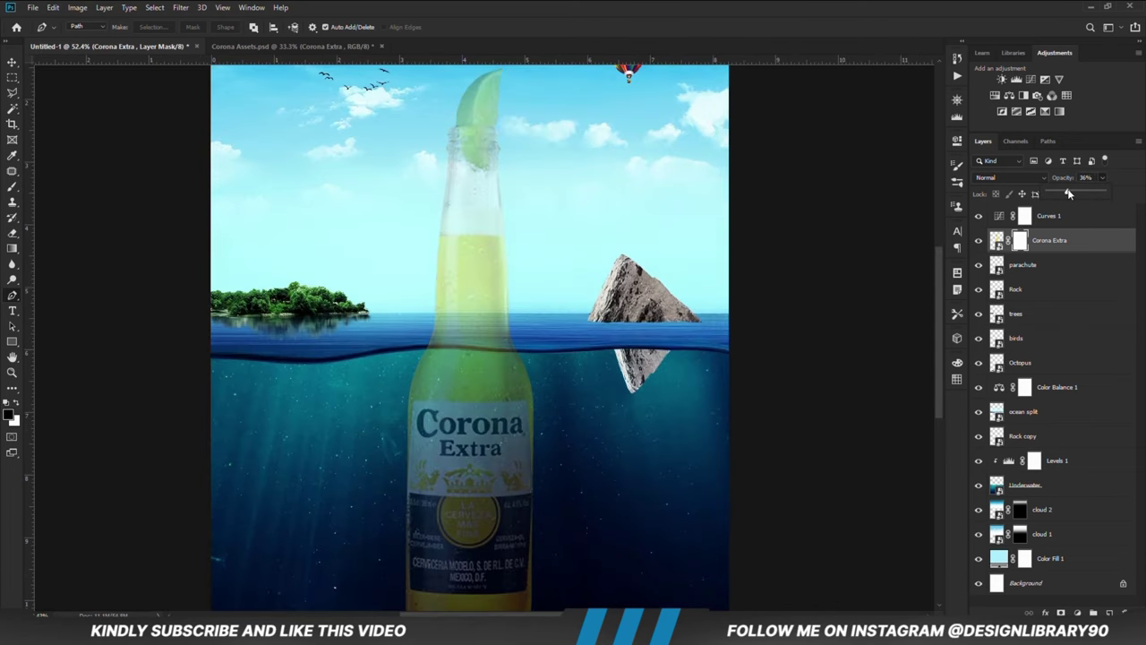
Step: Draw a thin curved path across the bottle along the waterline and convert it to a selection
{"action": "left_click", "coordinate": [420, 348]}
{"action": "left_click", "coordinate": [536, 356]}
{"action": "left_click", "coordinate": [460, 349]}
{"action": "left_click", "coordinate": [535, 355]}
{"action": "left_click", "coordinate": [525, 344]}
{"action": "left_click", "coordinate": [426, 335]}
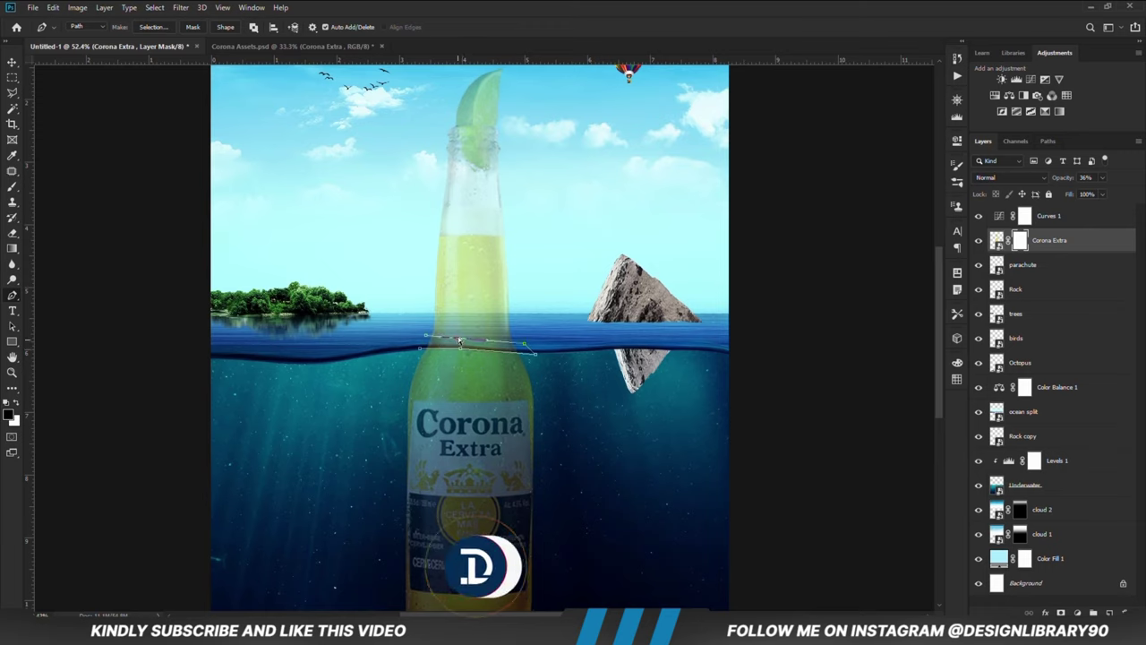
{"action": "left_click_drag", "start_coordinate": [460, 339], "coordinate": [460, 333]}
{"action": "left_click", "coordinate": [495, 341]}
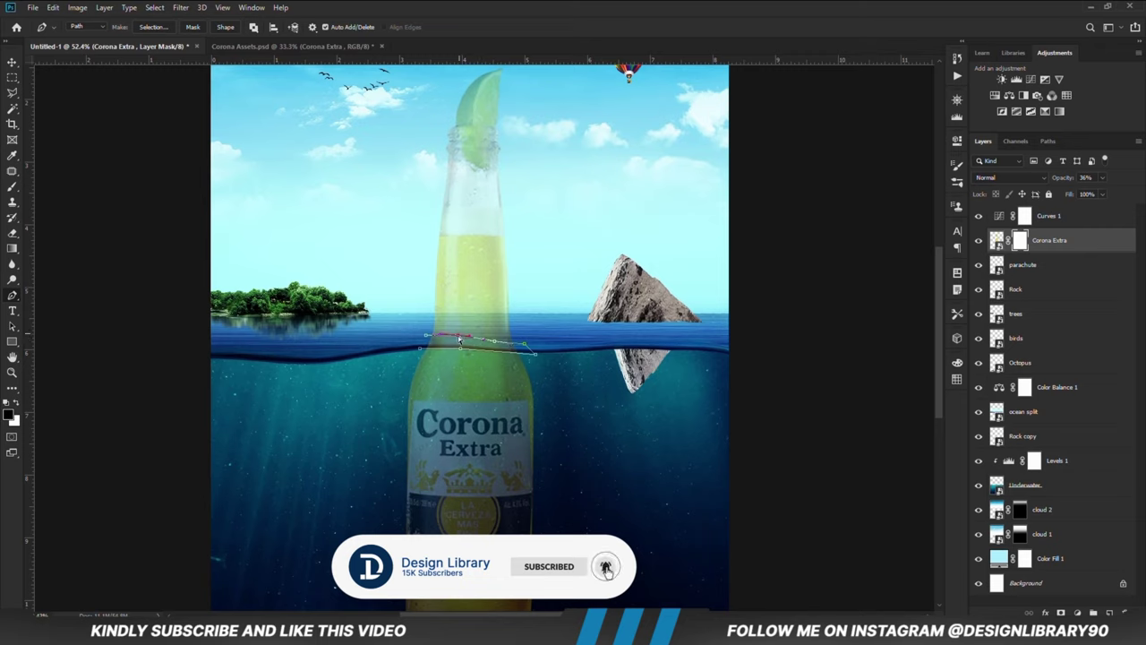
{"action": "key", "text": "ctrl+Return"}
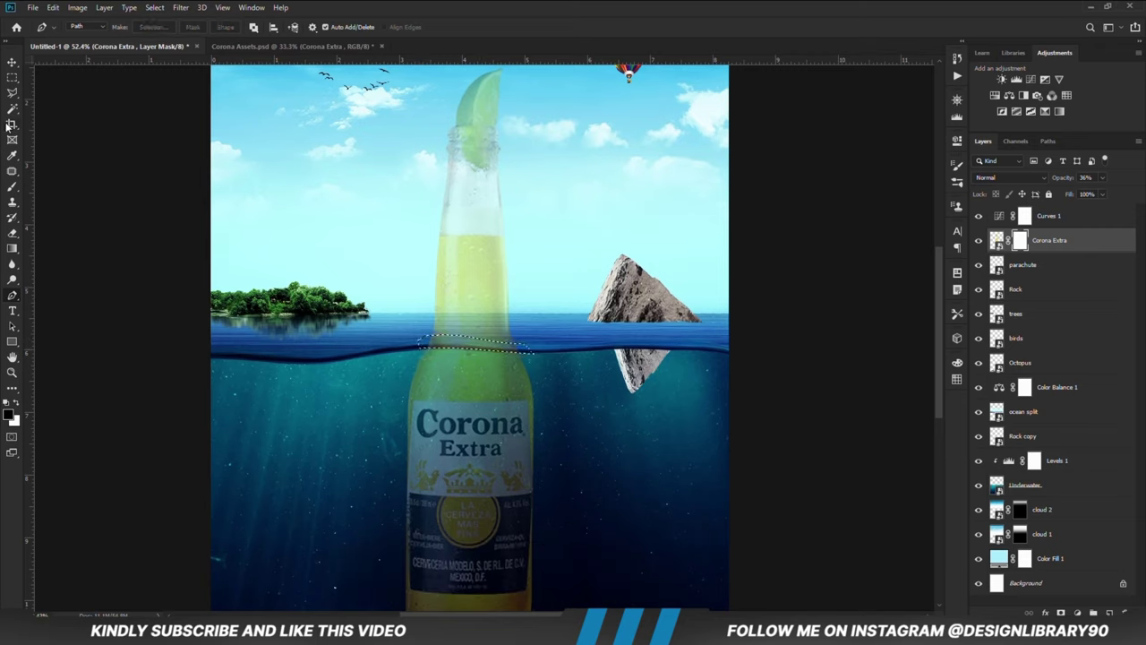
Step: Fill the waterline selection on the Corona Extra layer mask with the black foreground color and deselect
{"action": "left_click_drag", "start_coordinate": [13, 77], "coordinate": [73, 85]}
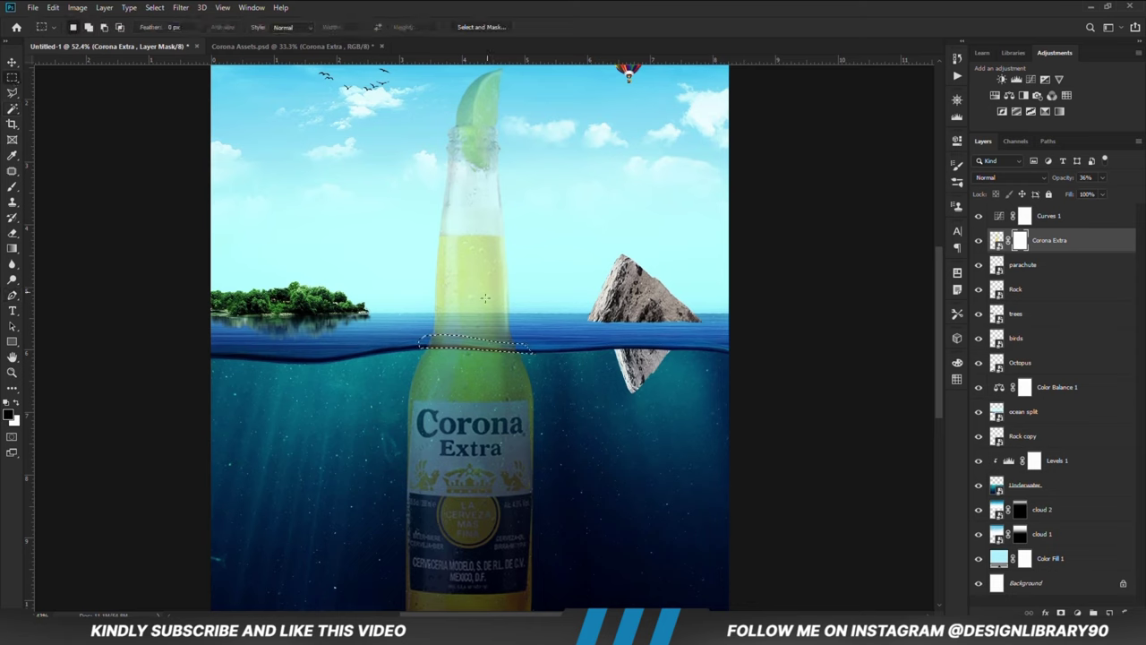
{"action": "right_click", "coordinate": [475, 344]}
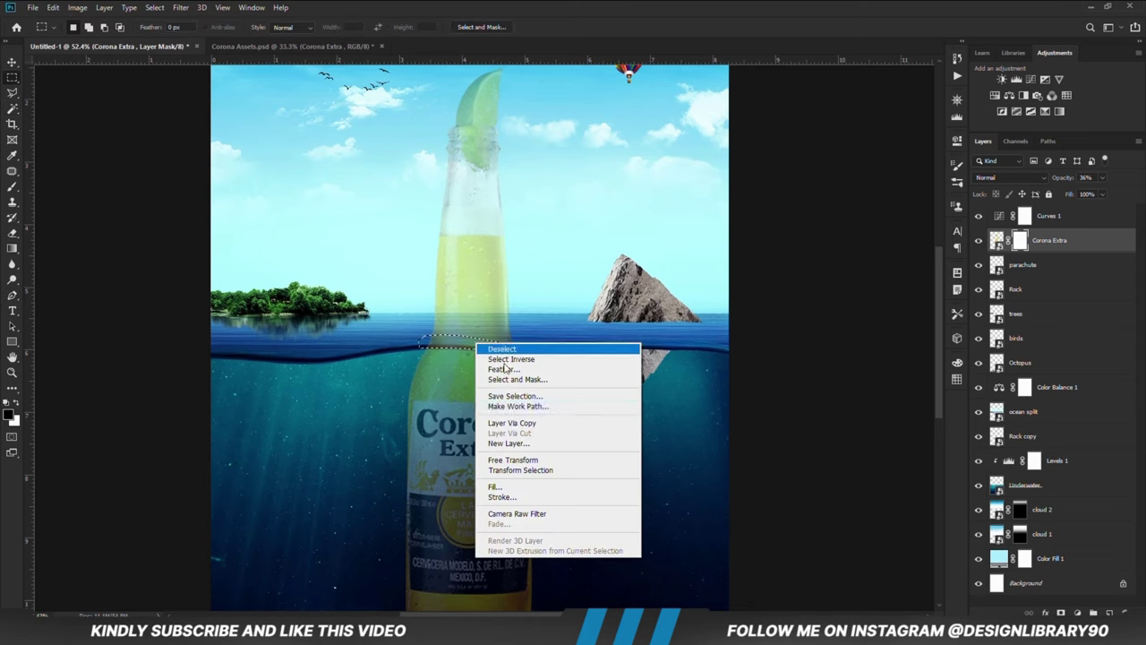
{"action": "left_click", "coordinate": [498, 486]}
{"action": "left_click", "coordinate": [427, 174]}
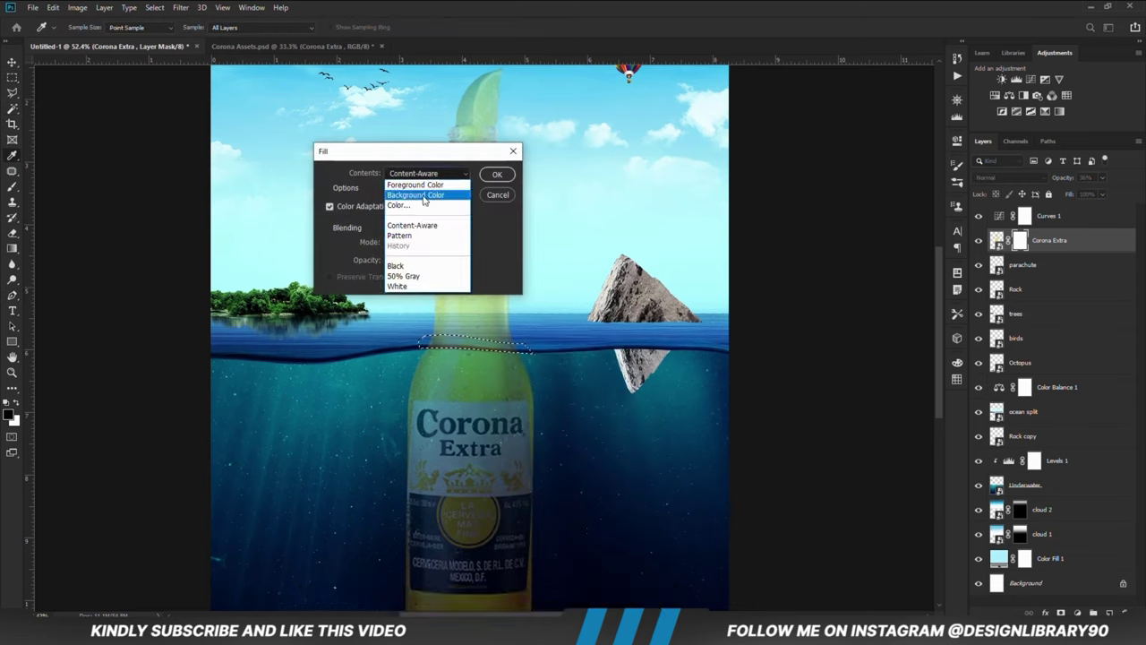
{"action": "left_click", "coordinate": [416, 183]}
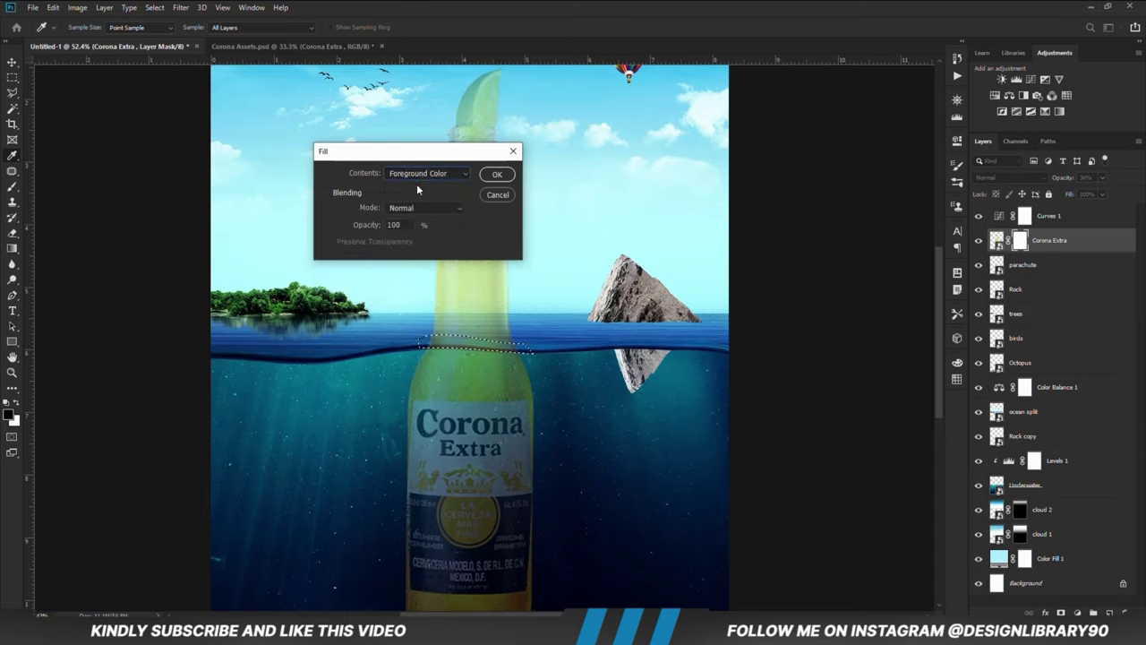
{"action": "left_click", "coordinate": [497, 174]}
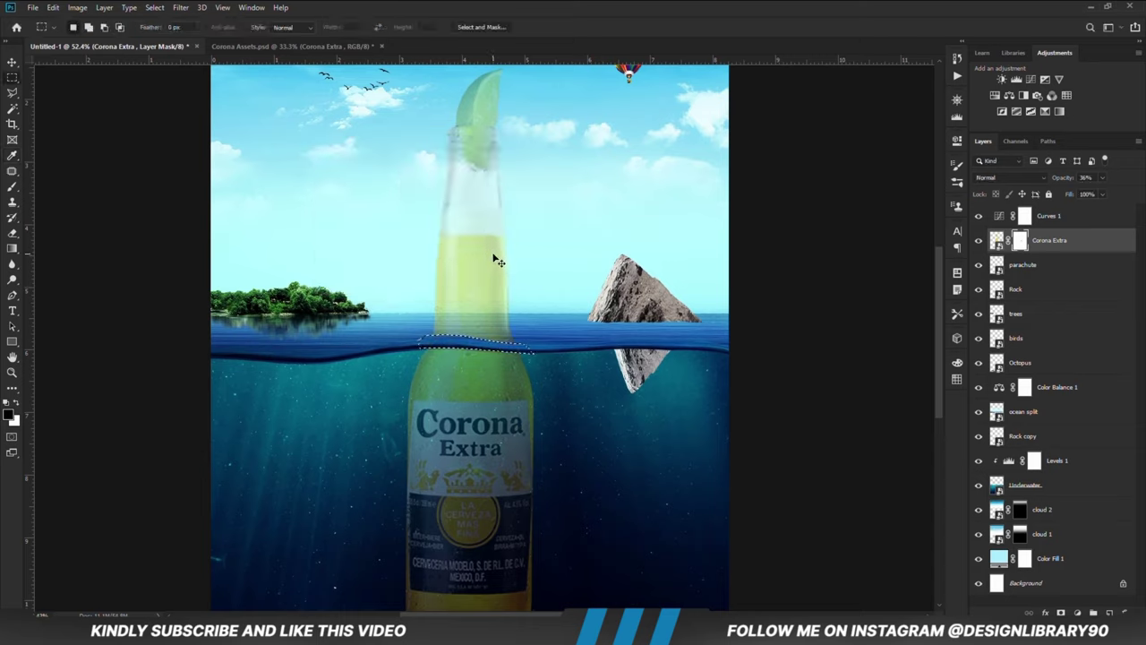
{"action": "key", "text": "ctrl+d"}
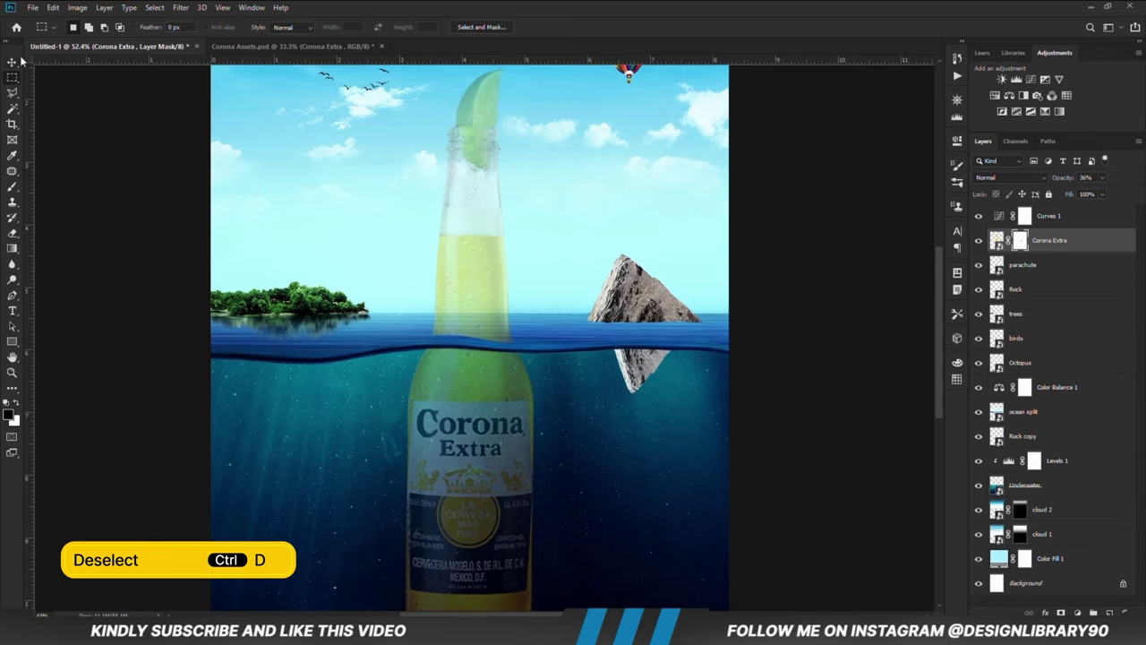
Step: Restore the Corona Extra layer's opacity to 100%
{"action": "left_click", "coordinate": [16, 61]}
{"action": "left_click", "coordinate": [1102, 177]}
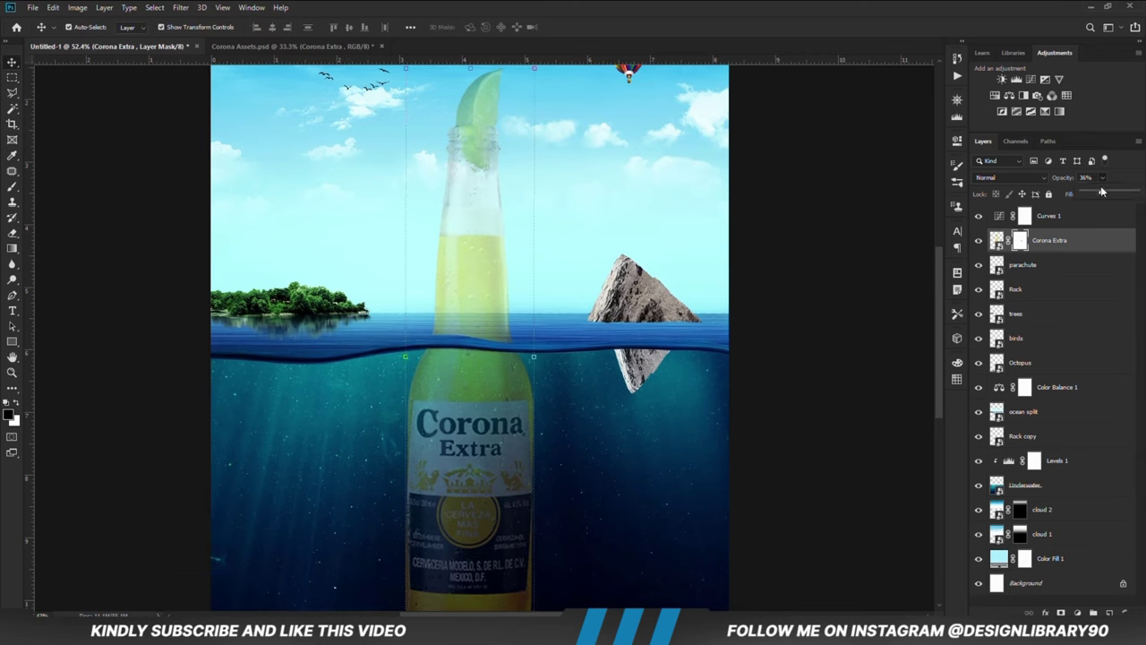
{"action": "left_click_drag", "start_coordinate": [1101, 190], "coordinate": [1138, 190]}
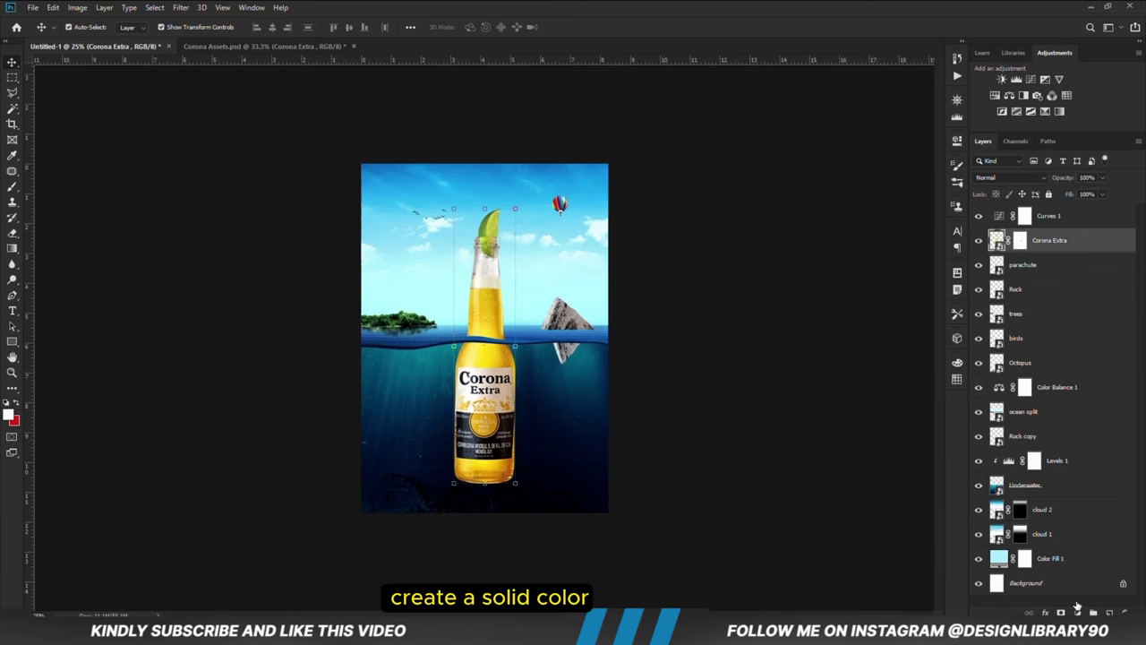
Step: Add a Solid Color fill layer above Corona Extra using hex color 0770d1 copied from the Notepad list
{"action": "left_click", "coordinate": [1079, 608]}
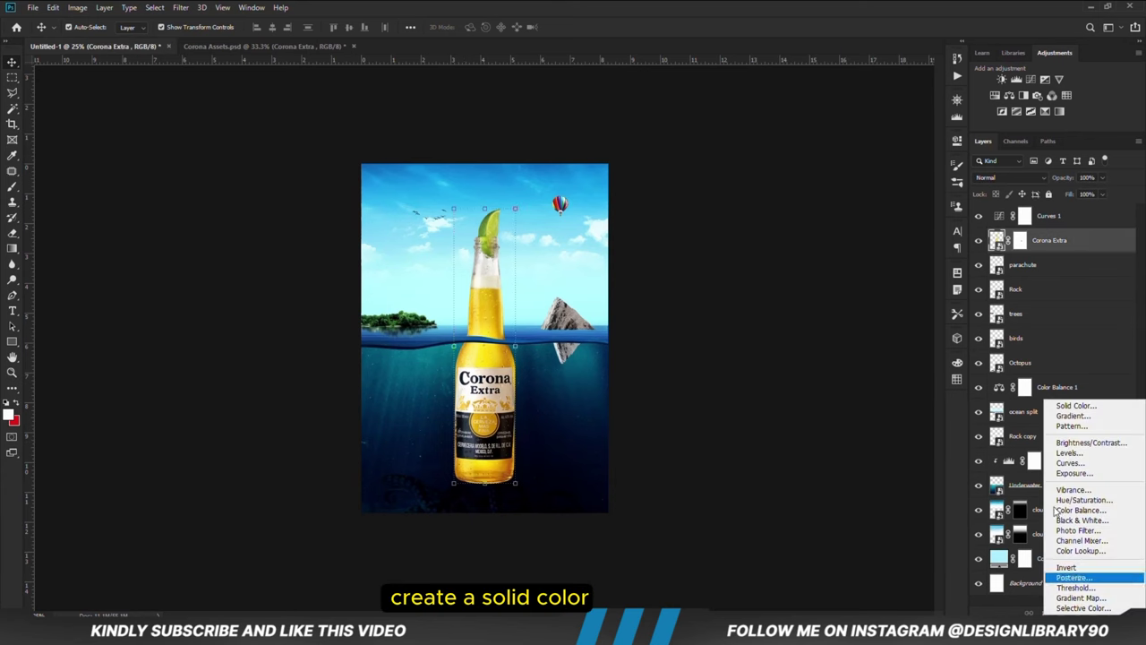
{"action": "left_click", "coordinate": [1075, 405]}
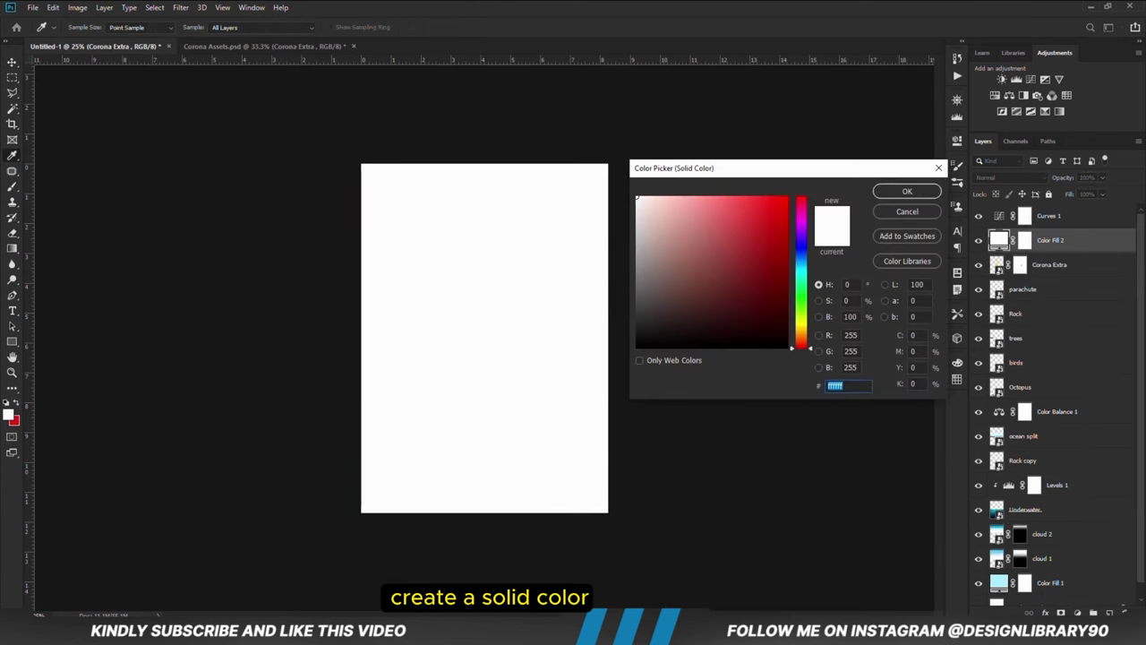
{"action": "key", "text": "alt+Tab"}
{"action": "left_click", "coordinate": [504, 350]}
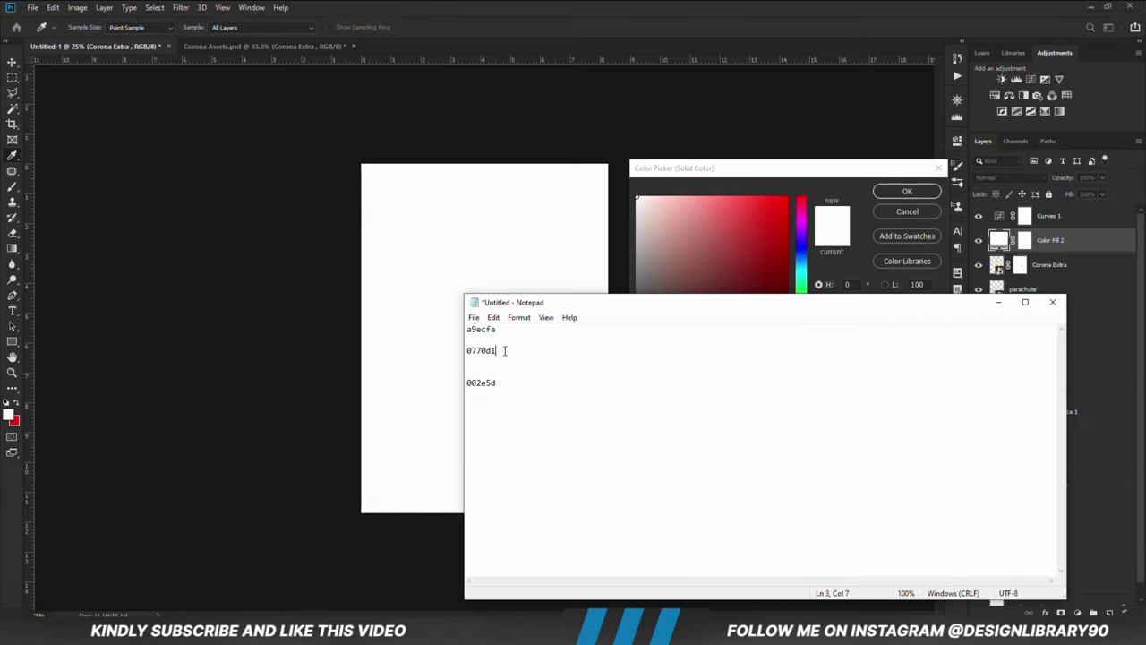
{"action": "double_click", "coordinate": [492, 350]}
{"action": "right_click", "coordinate": [491, 351]}
{"action": "left_click", "coordinate": [518, 388]}
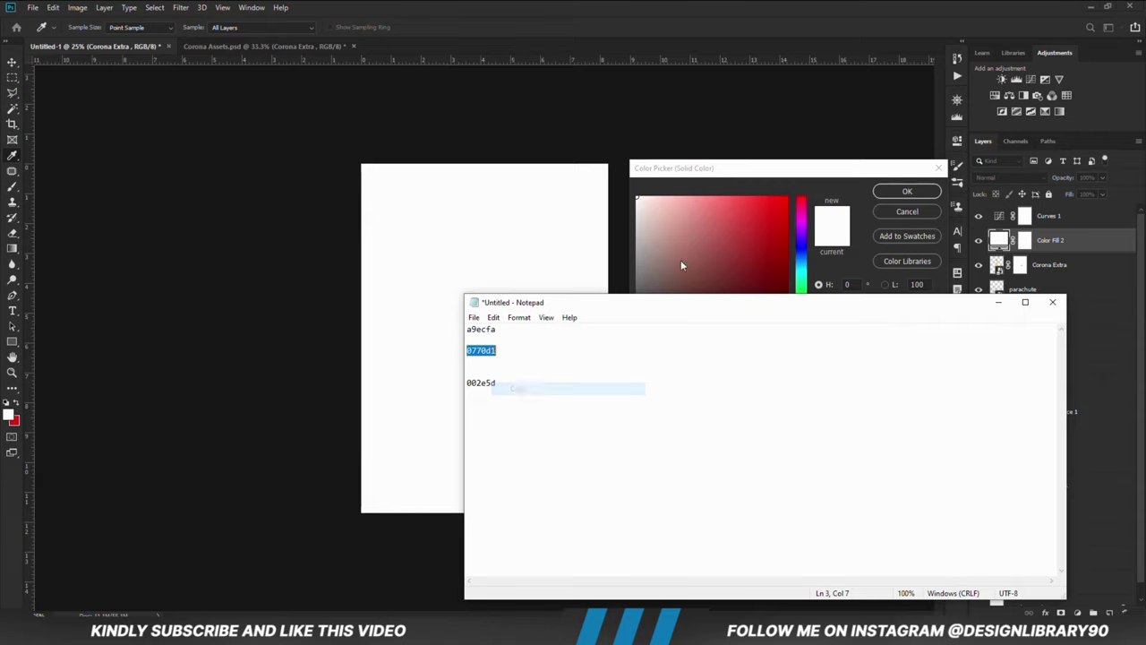
{"action": "left_click", "coordinate": [743, 170]}
{"action": "left_click", "coordinate": [832, 386]}
{"action": "right_click", "coordinate": [838, 388]}
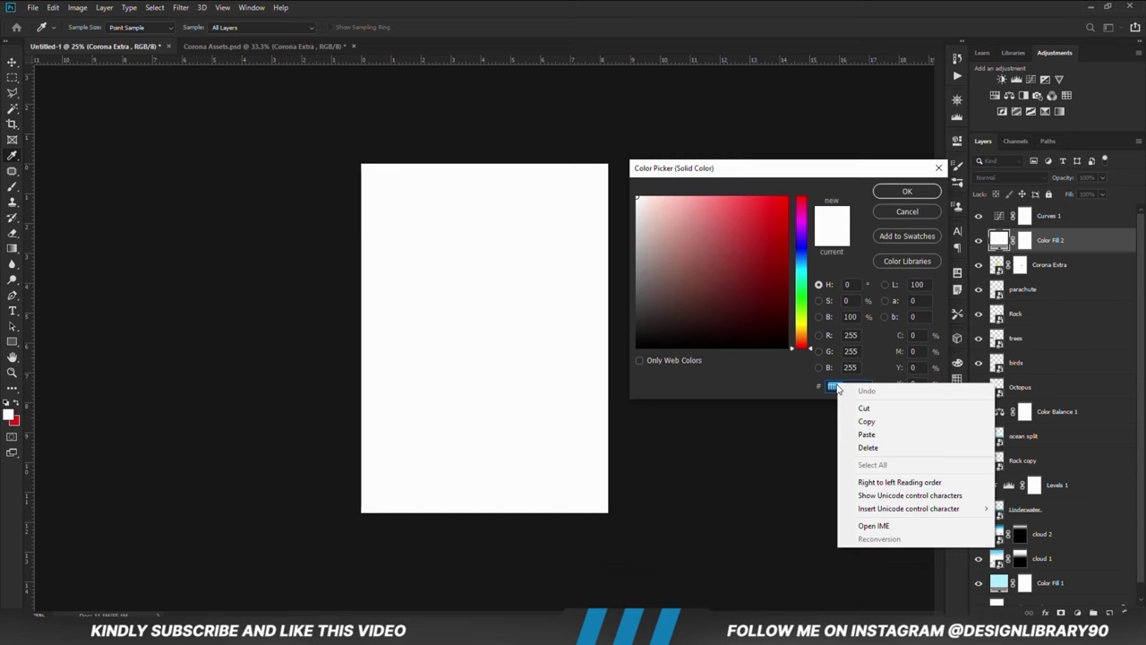
{"action": "left_click", "coordinate": [867, 435]}
{"action": "left_click", "coordinate": [906, 195]}
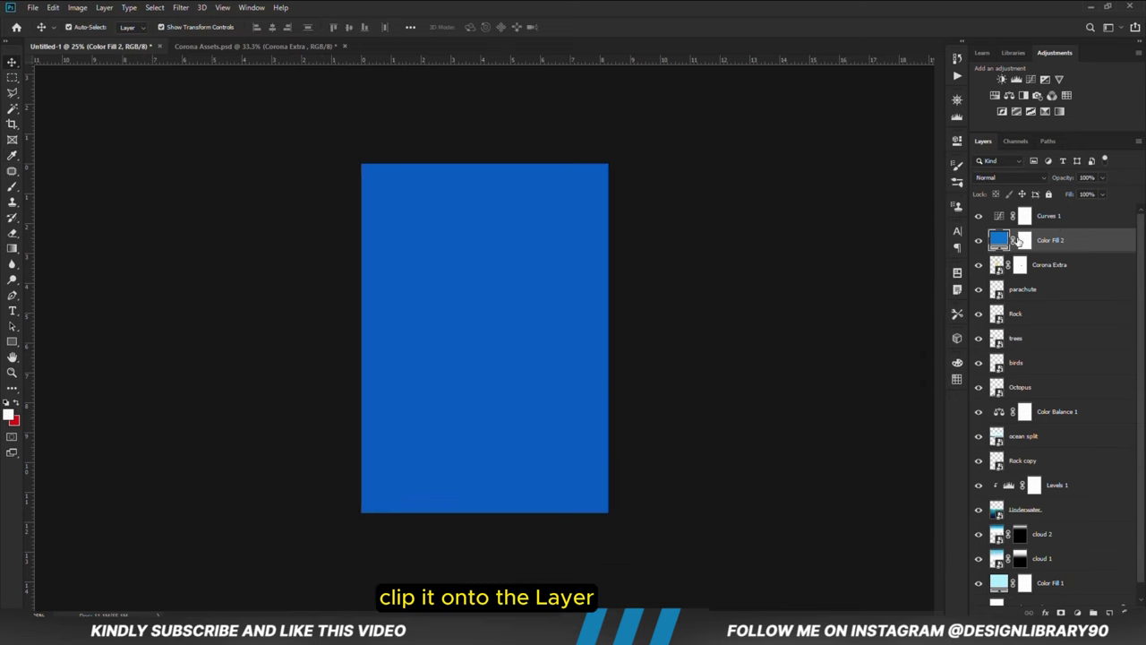
Step: Clip Color Fill 2 to the Corona Extra layer and set its blend mode to Soft Light
{"action": "right_click", "coordinate": [1058, 244]}
{"action": "left_click", "coordinate": [994, 341]}
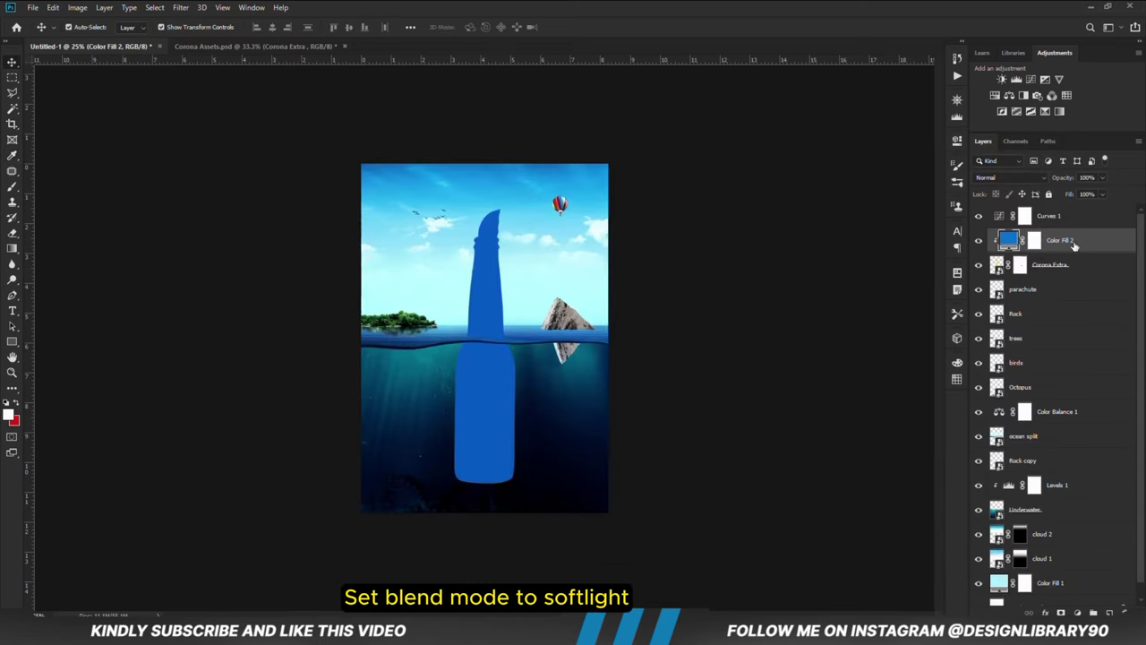
{"action": "left_click", "coordinate": [1028, 178]}
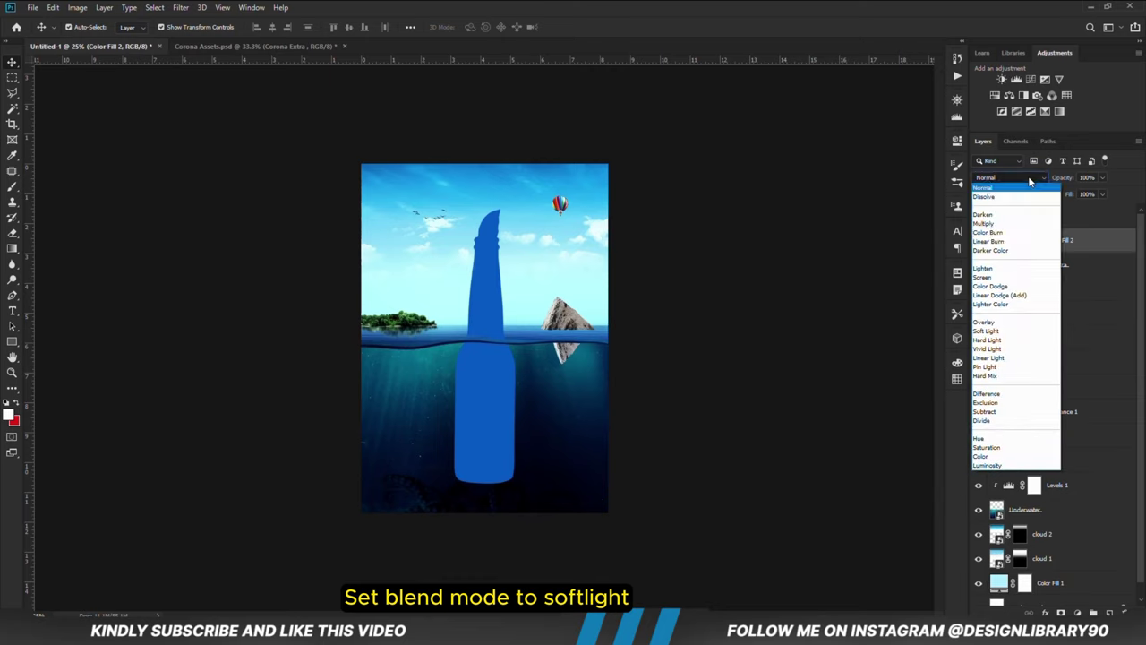
{"action": "left_click", "coordinate": [1000, 333]}
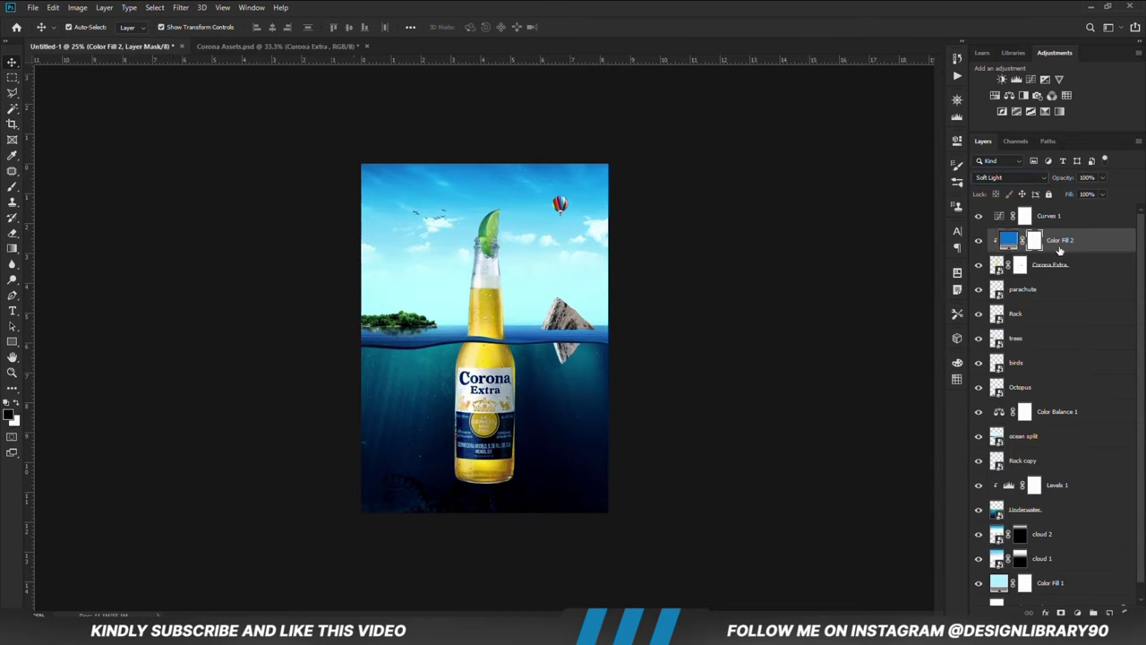
Step: Duplicate Color Fill 2 and clip the copy to the Corona Extra layer
{"action": "key", "text": "ctrl+j"}
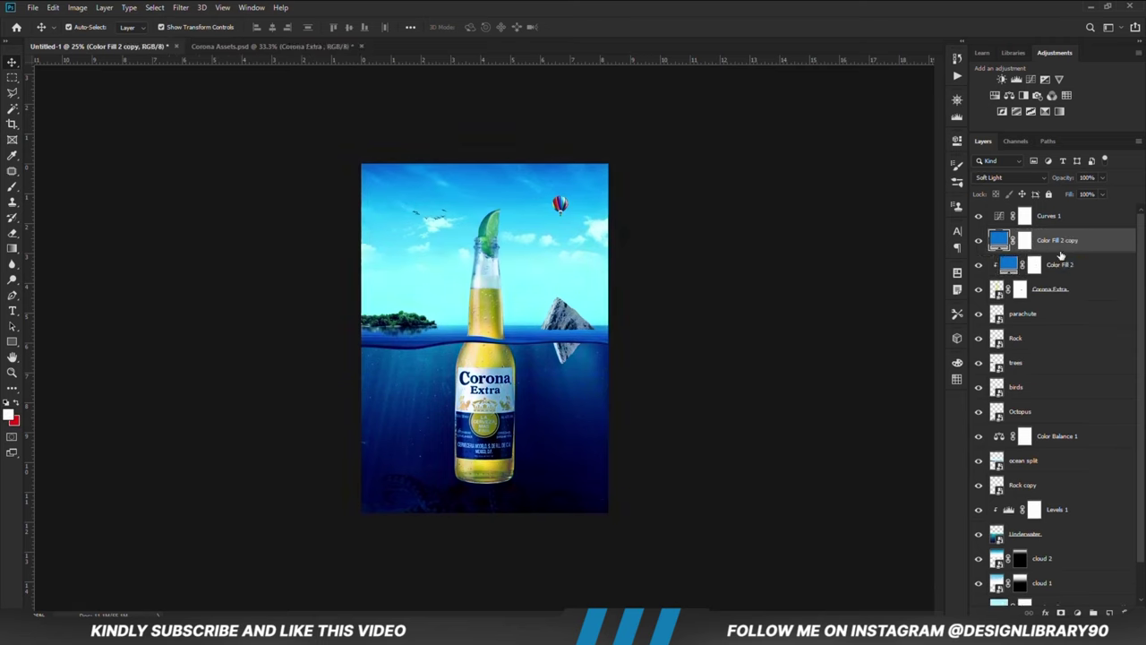
{"action": "right_click", "coordinate": [1063, 255]}
{"action": "left_click", "coordinate": [939, 345]}
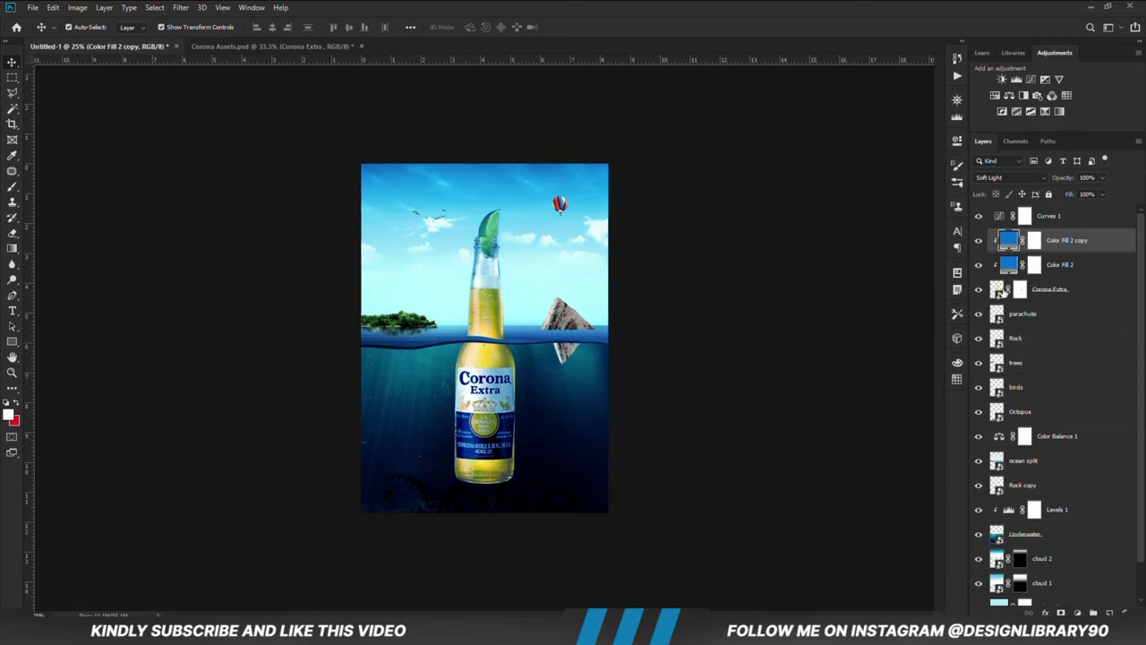
Step: Invert the Color Fill 2 mask and paint white over the underwater part of the bottle with a soft brush at 61% opacity
{"action": "left_click", "coordinate": [1034, 266]}
{"action": "key", "text": "ctrl+i"}
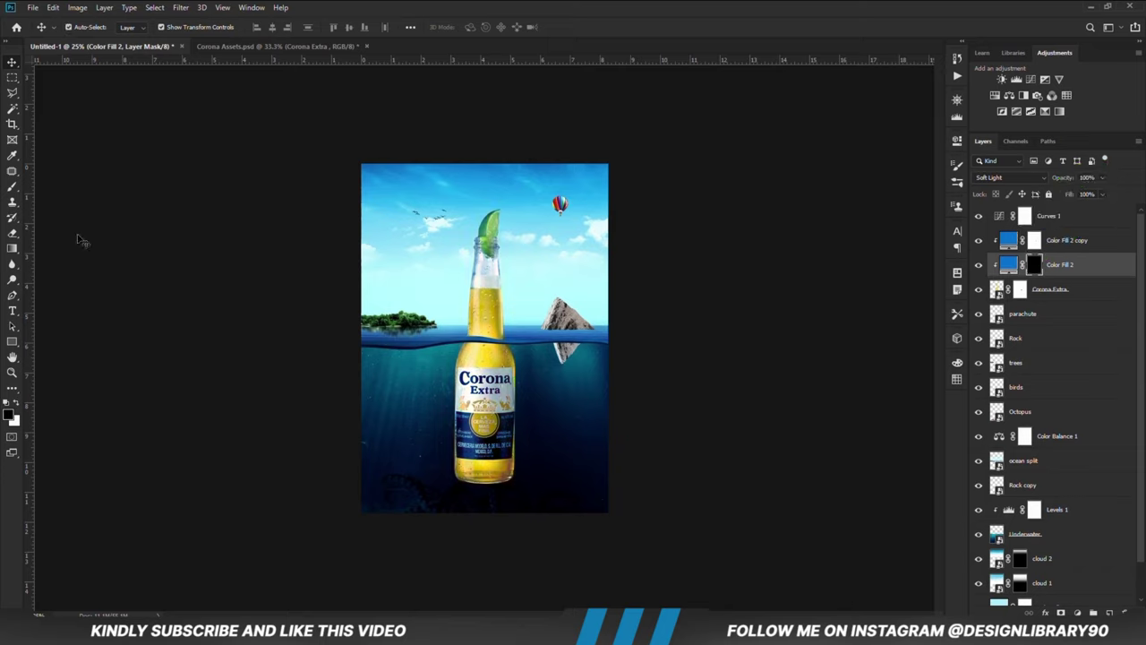
{"action": "left_click", "coordinate": [11, 188]}
{"action": "left_click", "coordinate": [43, 187]}
{"action": "left_click", "coordinate": [12, 188]}
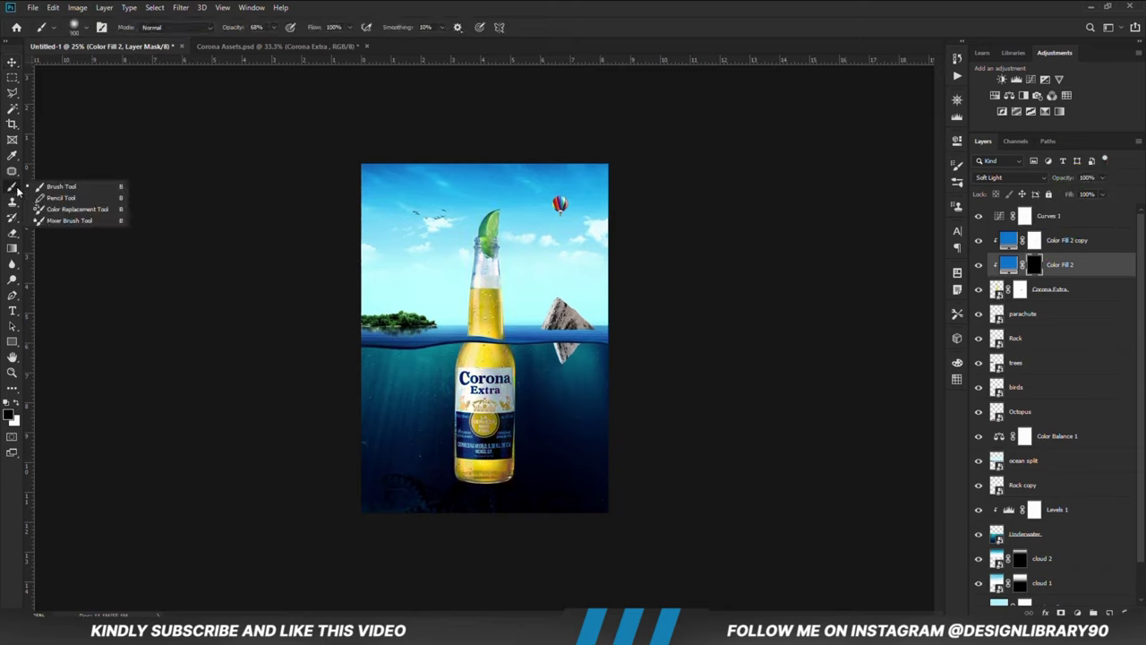
{"action": "left_click", "coordinate": [39, 187]}
{"action": "left_click", "coordinate": [19, 405]}
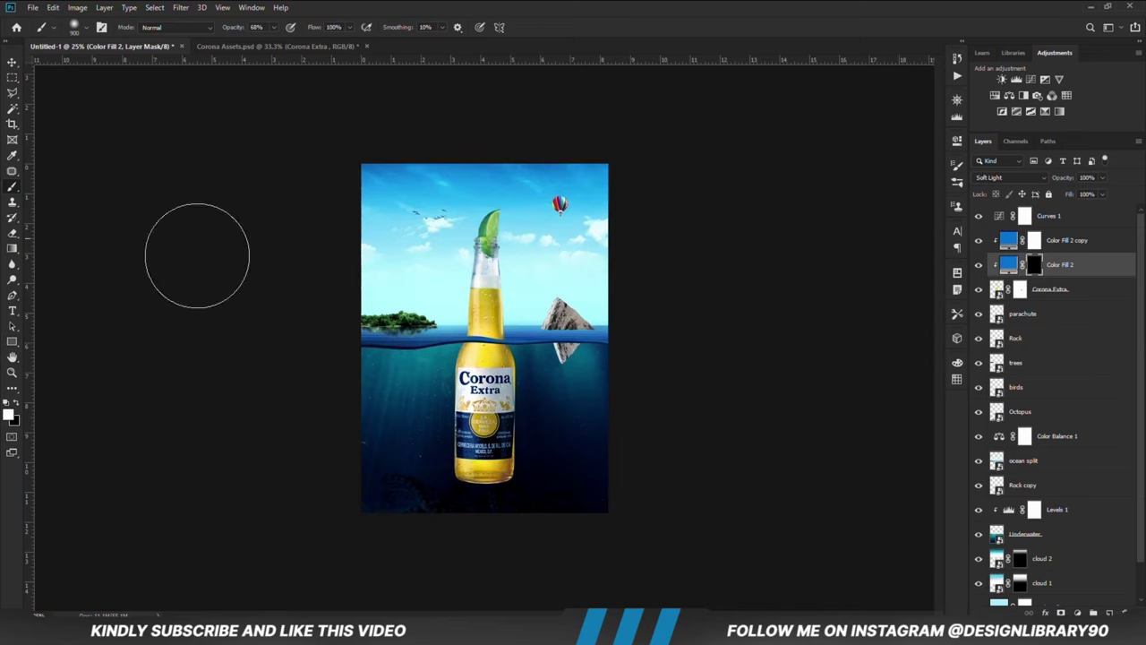
{"action": "left_click", "coordinate": [361, 10]}
{"action": "key", "text": "ctrl+plus"}
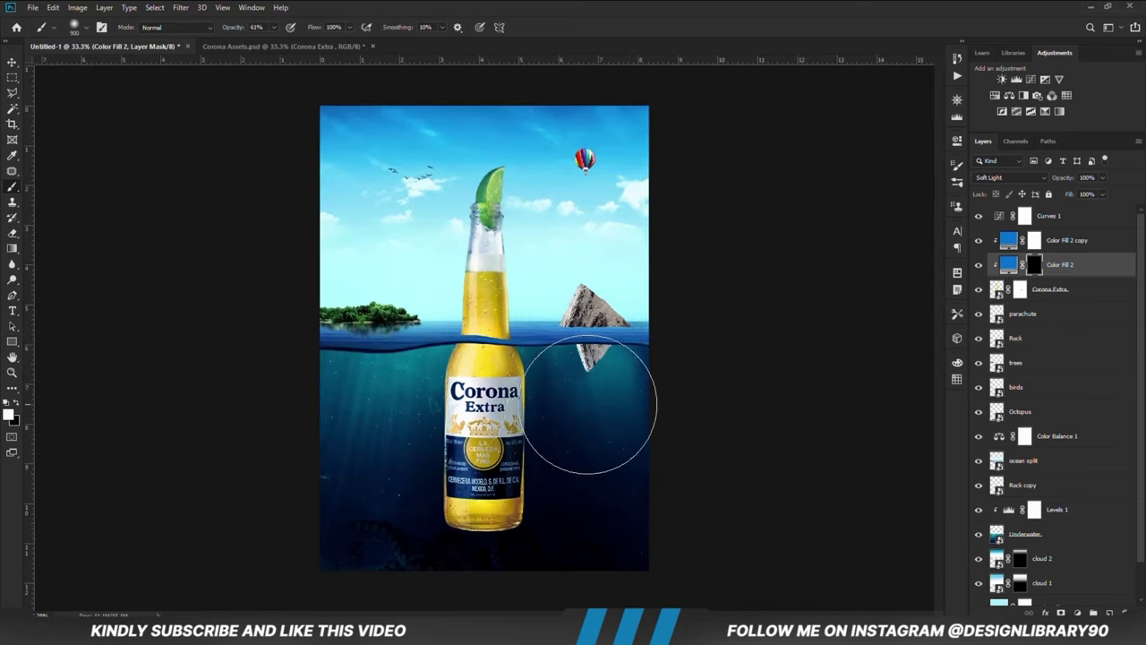
{"action": "mouse_move", "coordinate": [588, 404]}
{"action": "left_mouse_down"}
{"action": "mouse_move", "coordinate": [580, 370]}
{"action": "mouse_move", "coordinate": [561, 539]}
{"action": "mouse_move", "coordinate": [541, 546]}
{"action": "left_mouse_up"}
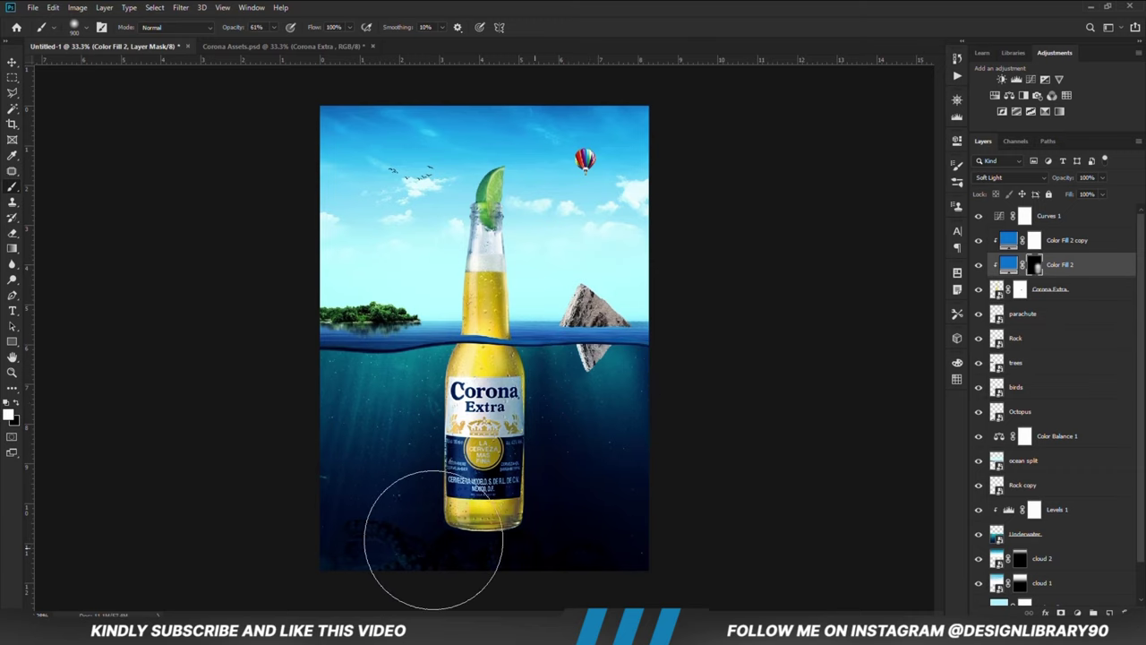
{"action": "mouse_move", "coordinate": [433, 539]}
{"action": "left_mouse_down"}
{"action": "mouse_move", "coordinate": [391, 519]}
{"action": "mouse_move", "coordinate": [379, 420]}
{"action": "mouse_move", "coordinate": [402, 361]}
{"action": "mouse_move", "coordinate": [453, 329]}
{"action": "mouse_move", "coordinate": [499, 329]}
{"action": "mouse_move", "coordinate": [525, 346]}
{"action": "mouse_move", "coordinate": [498, 372]}
{"action": "left_mouse_up"}
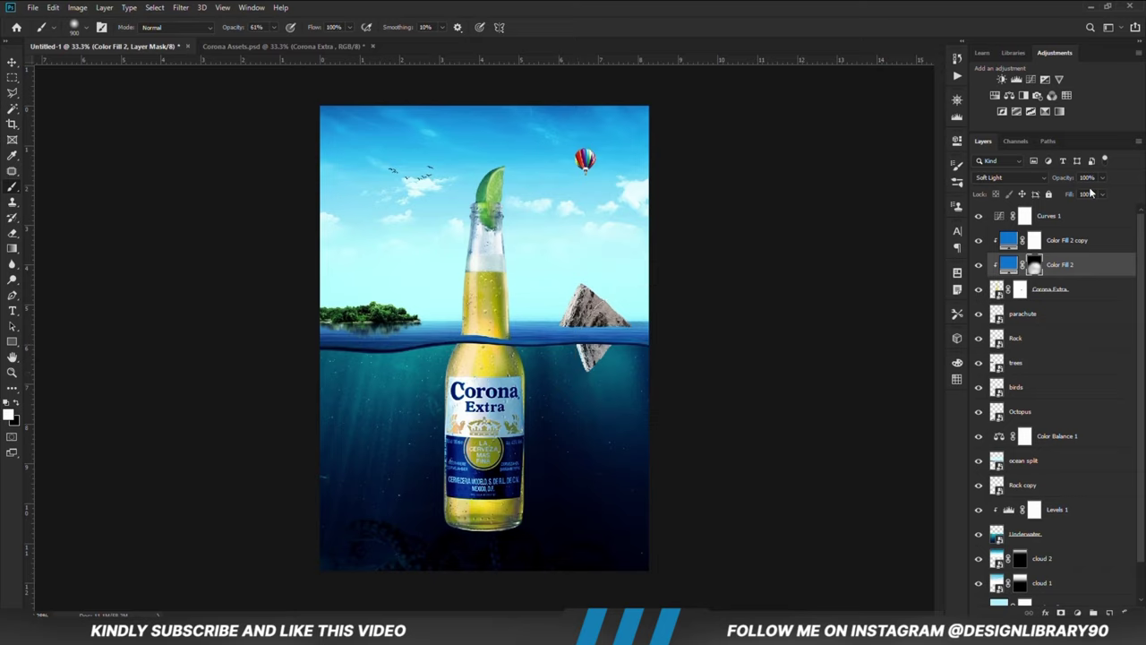
Step: Invert the Color Fill 2 copy mask and paint white over the lower part of the bottle
{"action": "left_click", "coordinate": [1036, 241]}
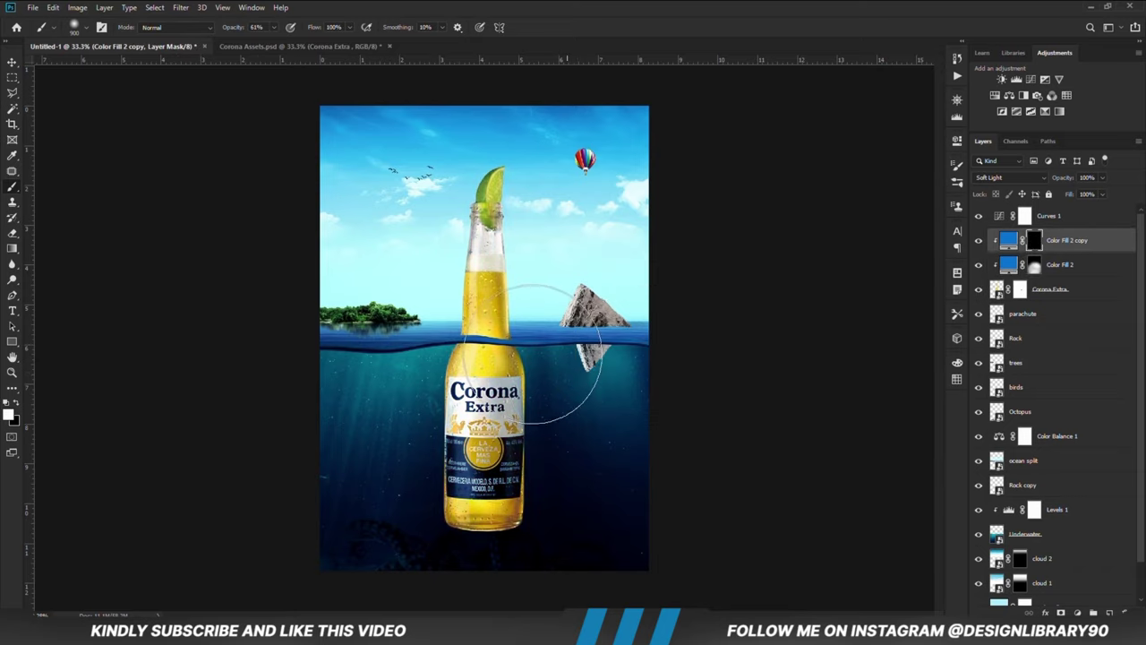
{"action": "left_click", "coordinate": [453, 514]}
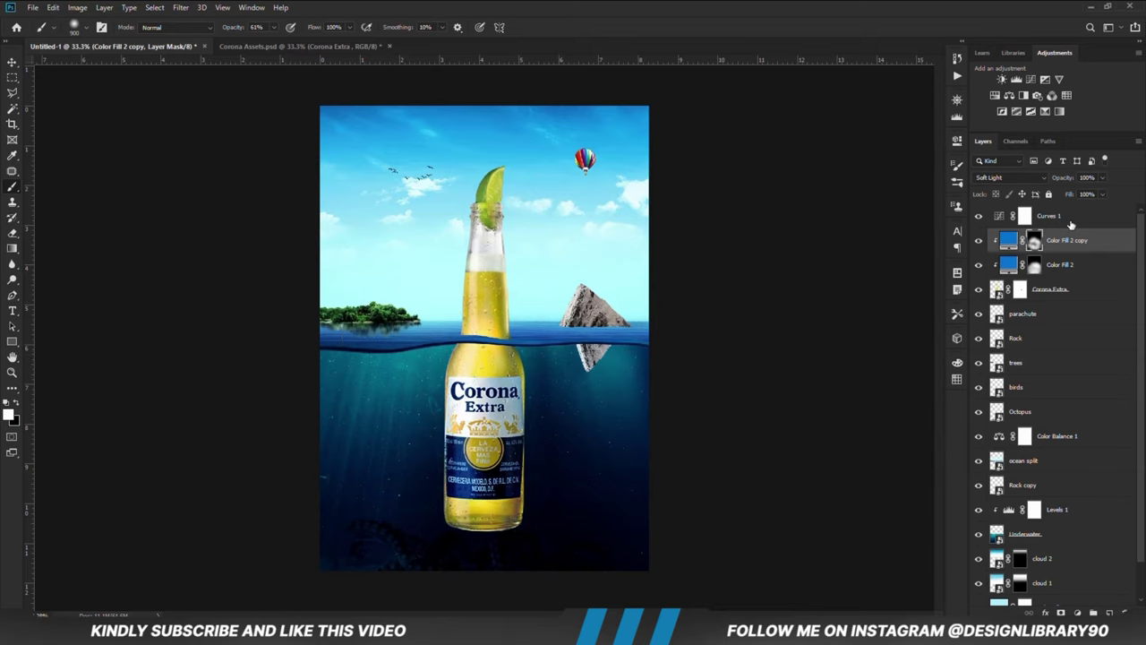
Step: Compare the bottle with and without Color Fill 2 copy and reduce that layer's opacity to 74%
{"action": "left_click", "coordinate": [979, 241]}
{"action": "left_click", "coordinate": [979, 241]}
{"action": "left_click", "coordinate": [12, 63]}
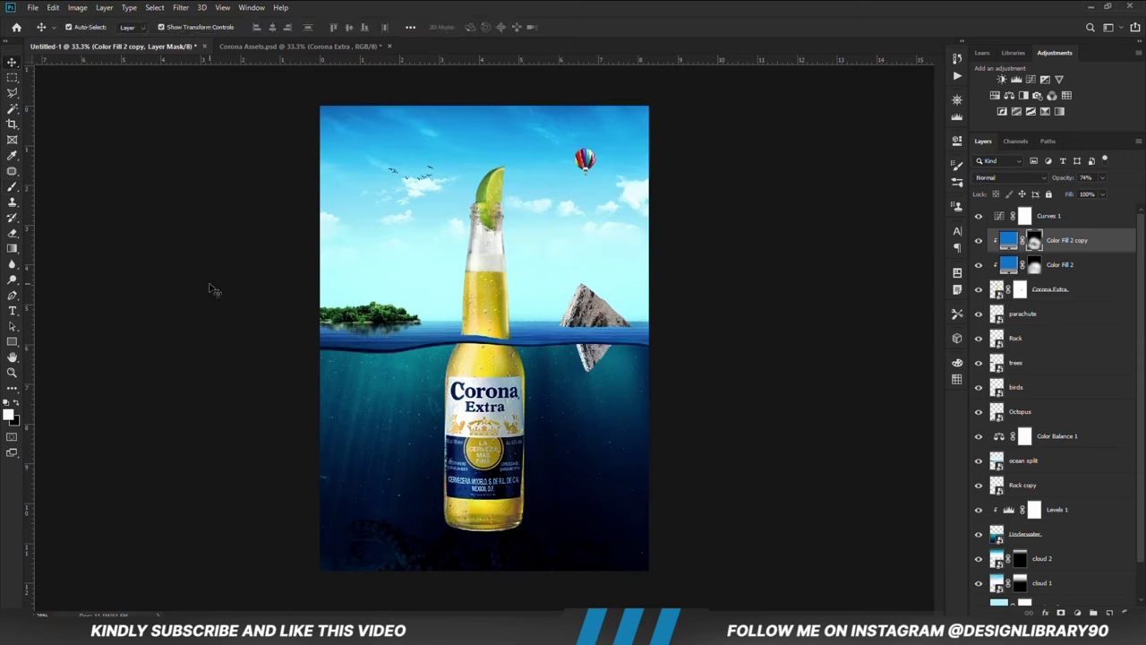
{"action": "left_click", "coordinate": [251, 310]}
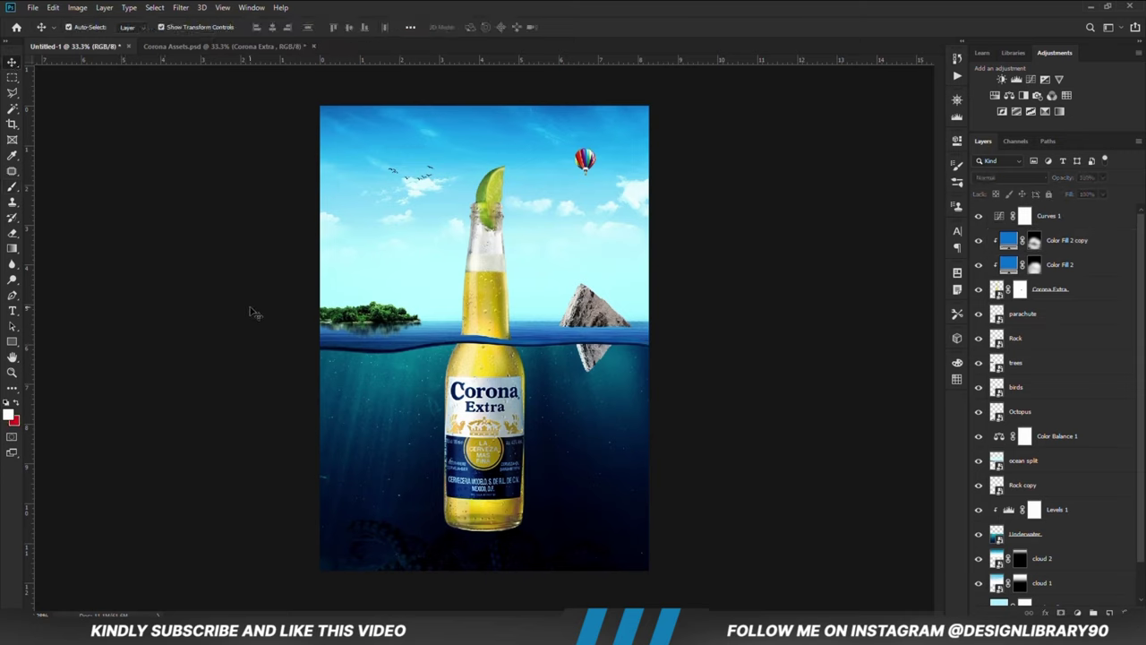
Step: Add a clipped Exposure adjustment layer above Color Fill 2 copy and lower its exposure to about -5.33
{"action": "left_click", "coordinate": [1070, 242]}
{"action": "left_click", "coordinate": [1077, 611]}
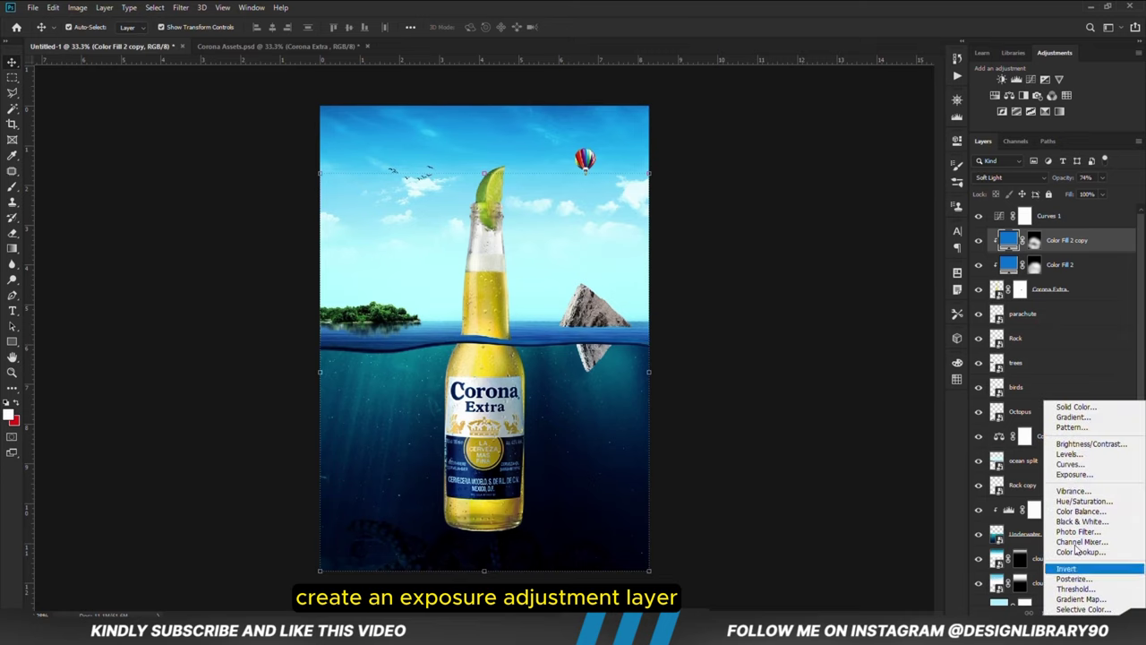
{"action": "left_click", "coordinate": [1073, 475]}
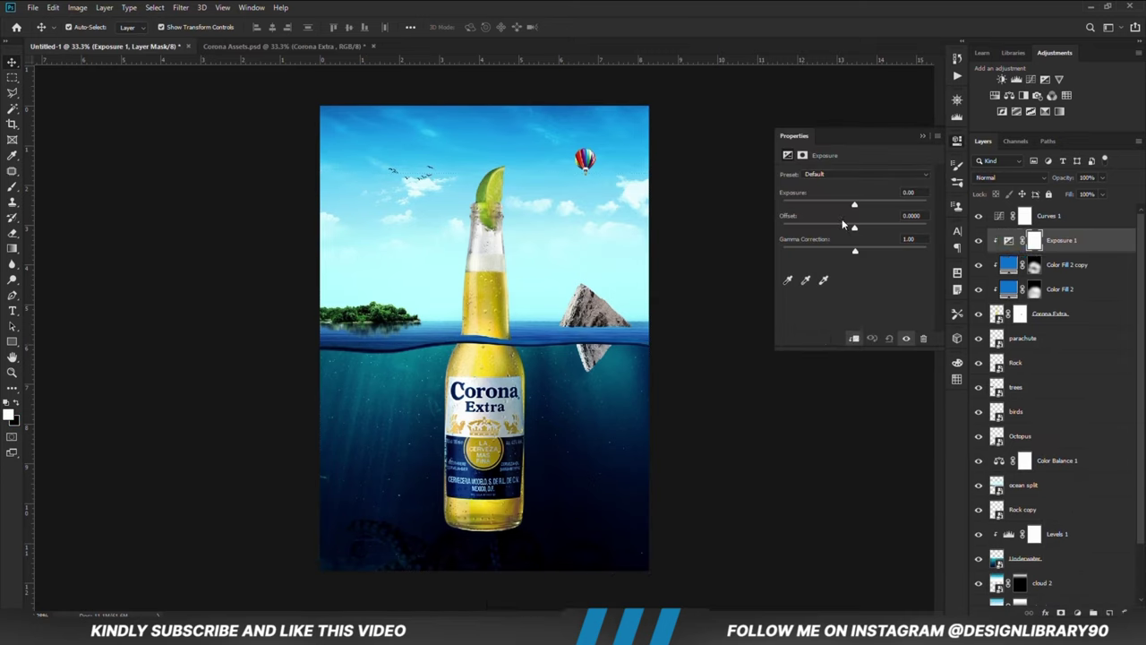
{"action": "left_click_drag", "start_coordinate": [855, 204], "coordinate": [817, 204]}
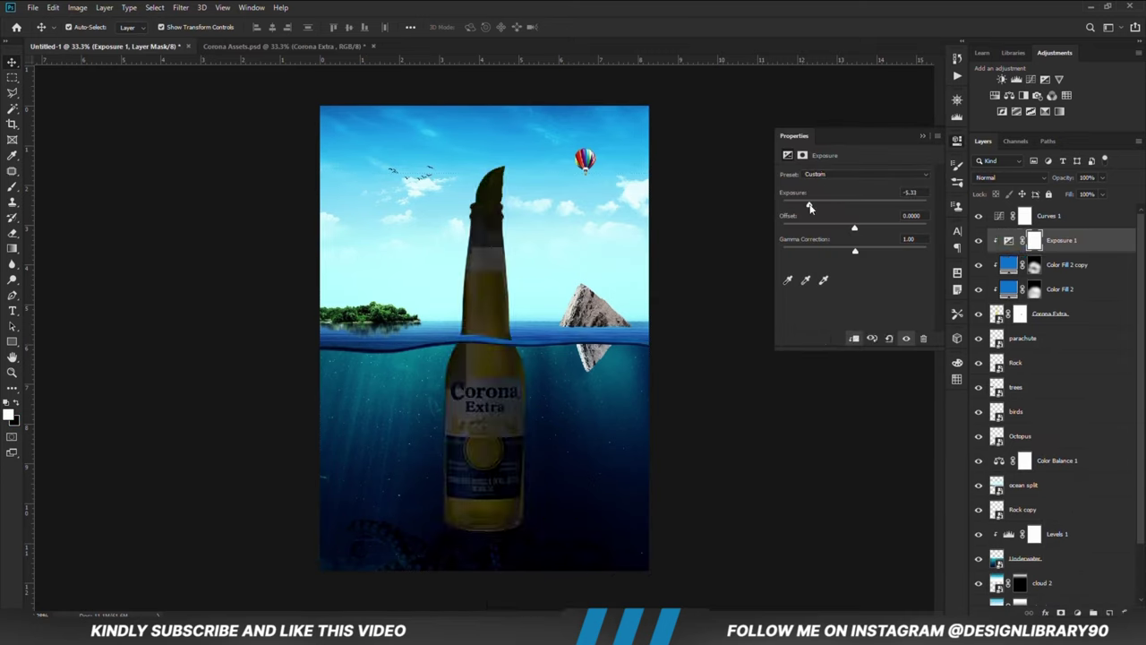
{"action": "left_click", "coordinate": [924, 135]}
Step: Invert the Exposure 1 mask and paint white shading over the submerged bottle with a size 600 soft brush at 12% opacity
{"action": "key", "text": "ctrl+i"}
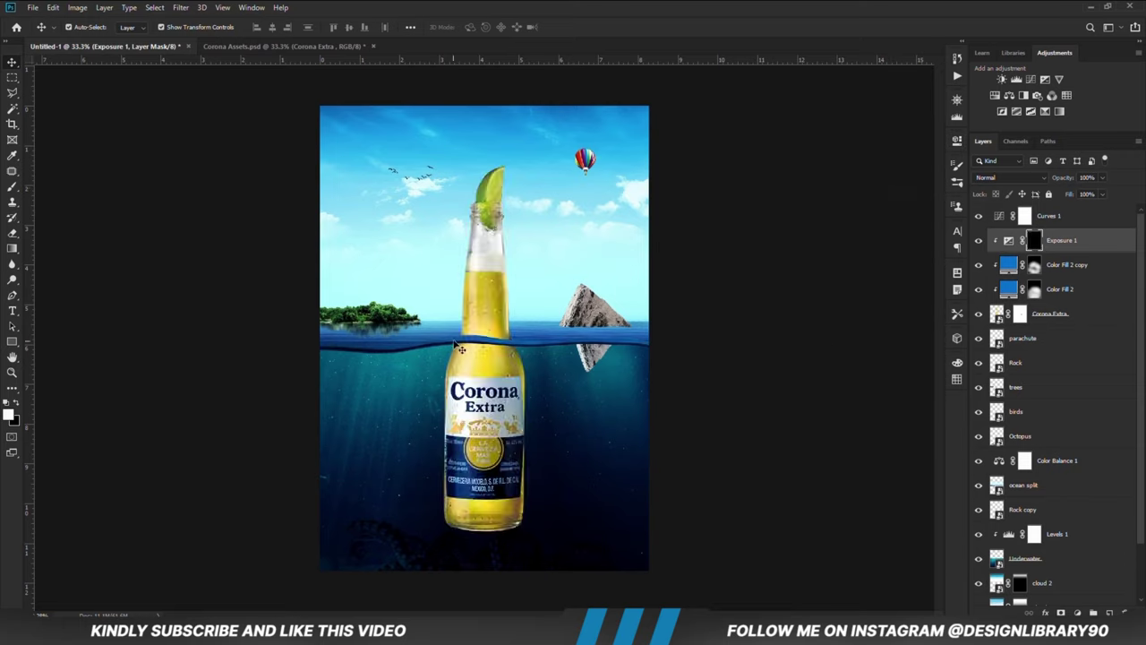
{"action": "key", "text": "b"}
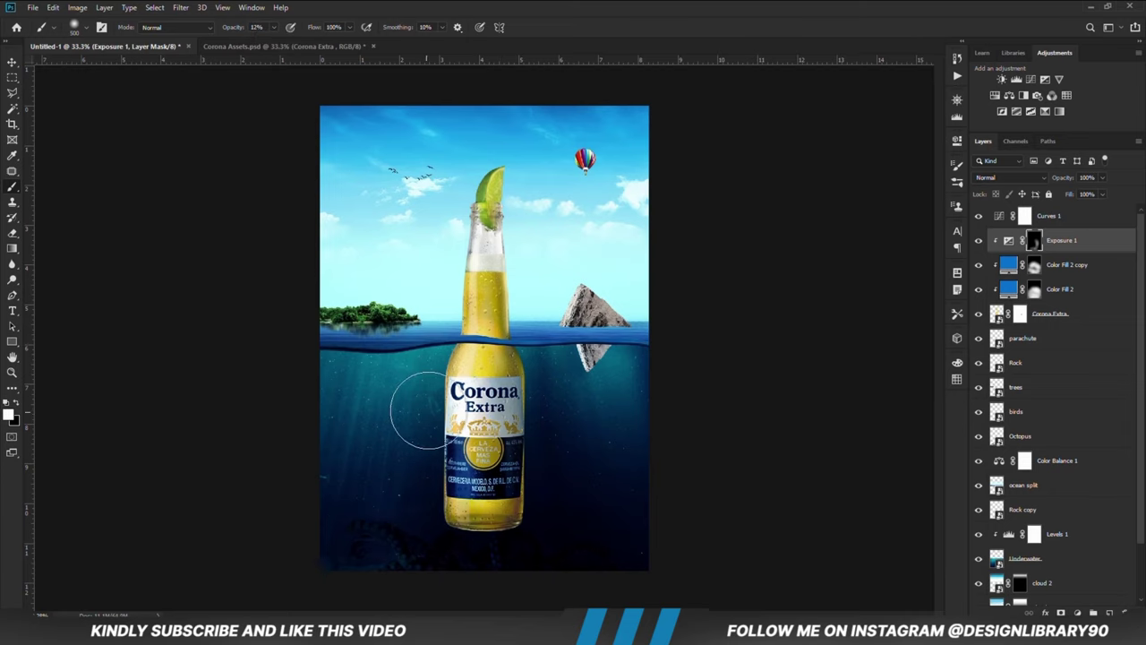
{"action": "key", "text": "]"}
{"action": "mouse_move", "coordinate": [433, 386]}
{"action": "left_mouse_down"}
{"action": "mouse_move", "coordinate": [487, 361]}
{"action": "mouse_move", "coordinate": [578, 374]}
{"action": "left_mouse_up"}
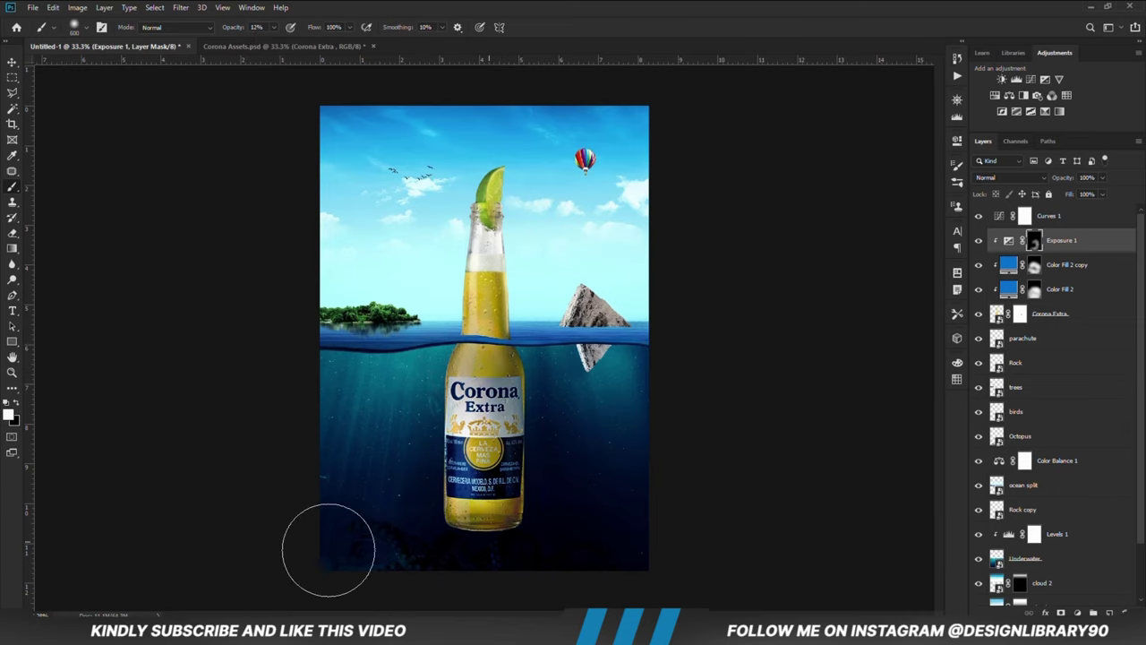
Step: Refine the Exposure 1 mask near the waterline with white and then black at 12% brush opacity, comparing the layer on and off
{"action": "left_click_drag", "start_coordinate": [455, 303], "coordinate": [513, 321]}
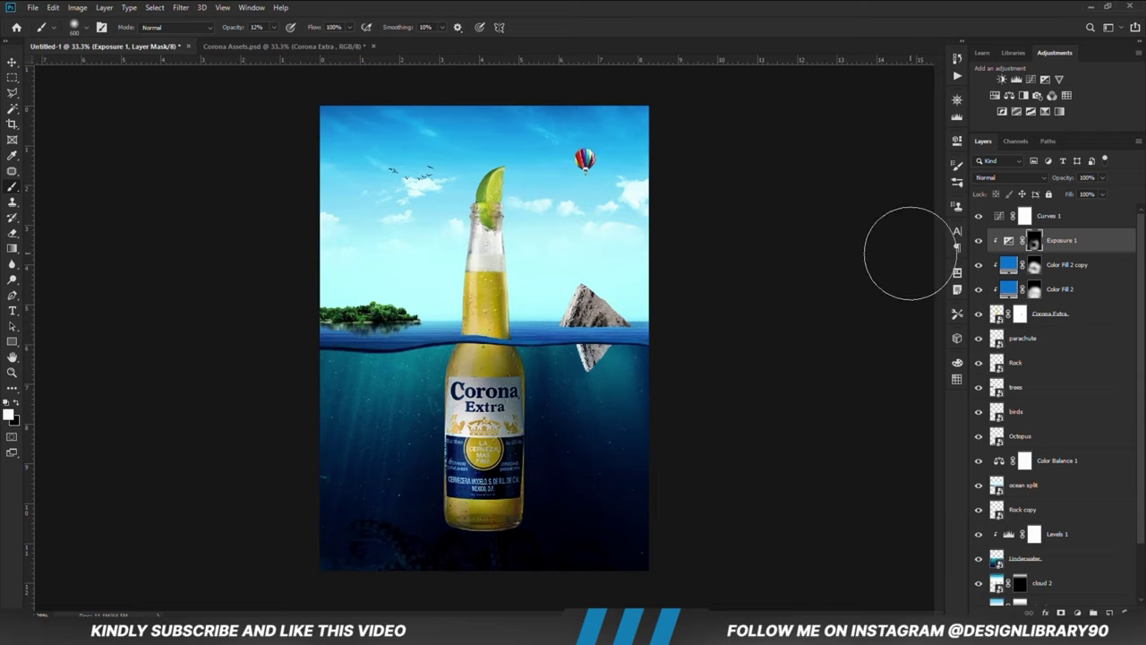
{"action": "left_click", "coordinate": [979, 241]}
{"action": "left_click", "coordinate": [979, 241]}
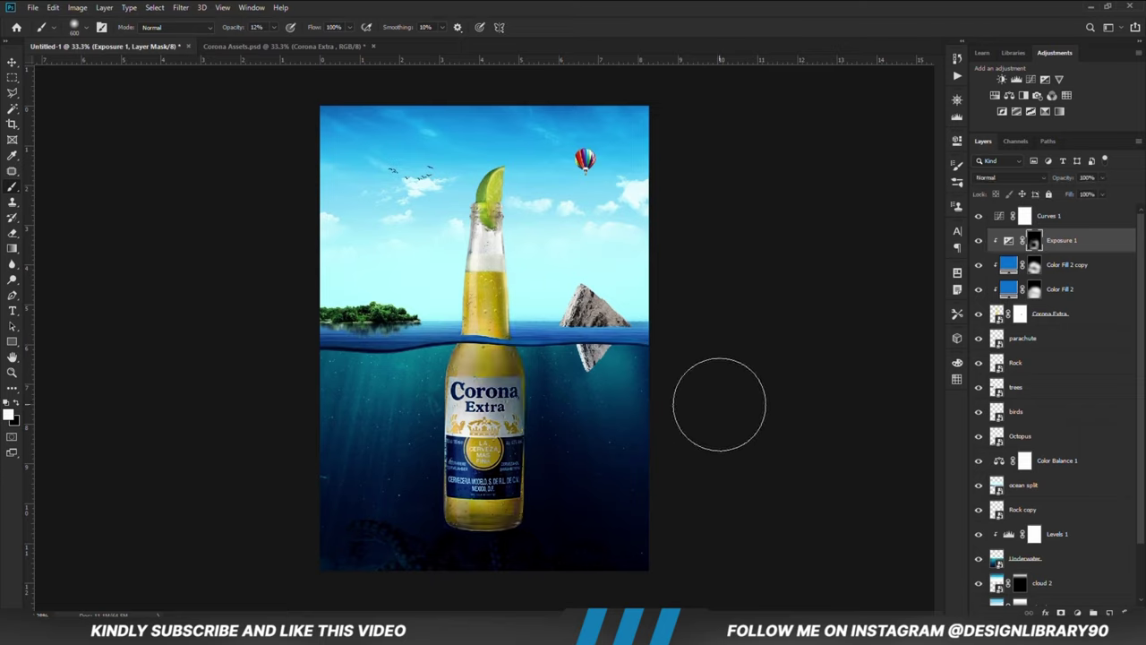
{"action": "key", "text": "x"}
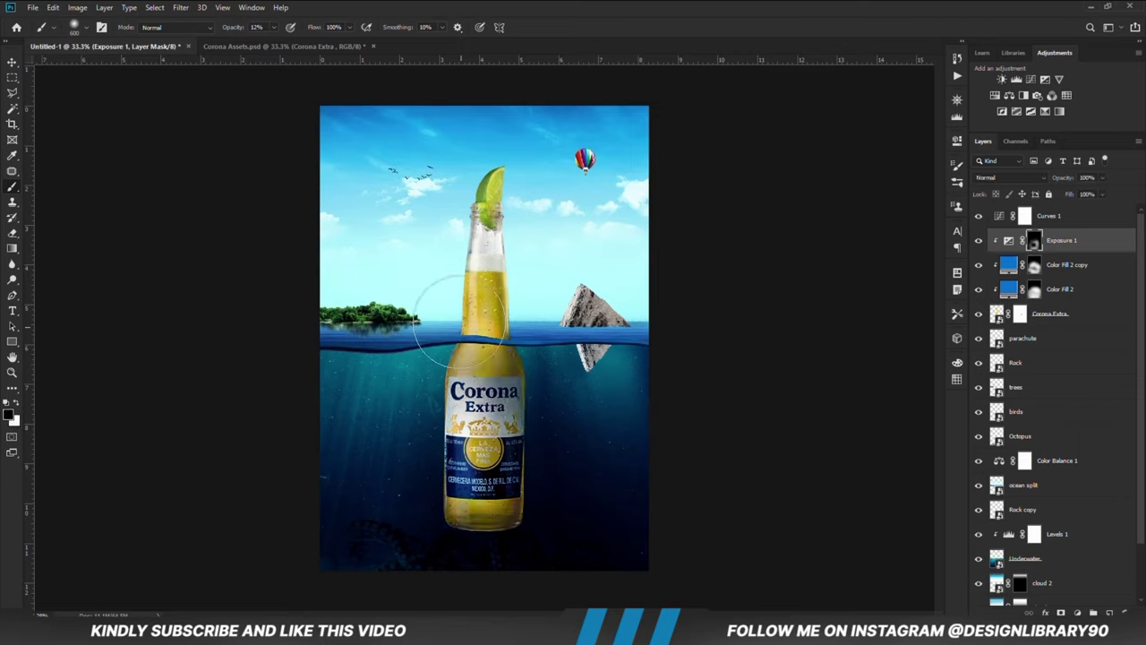
{"action": "left_click_drag", "start_coordinate": [462, 307], "coordinate": [520, 299]}
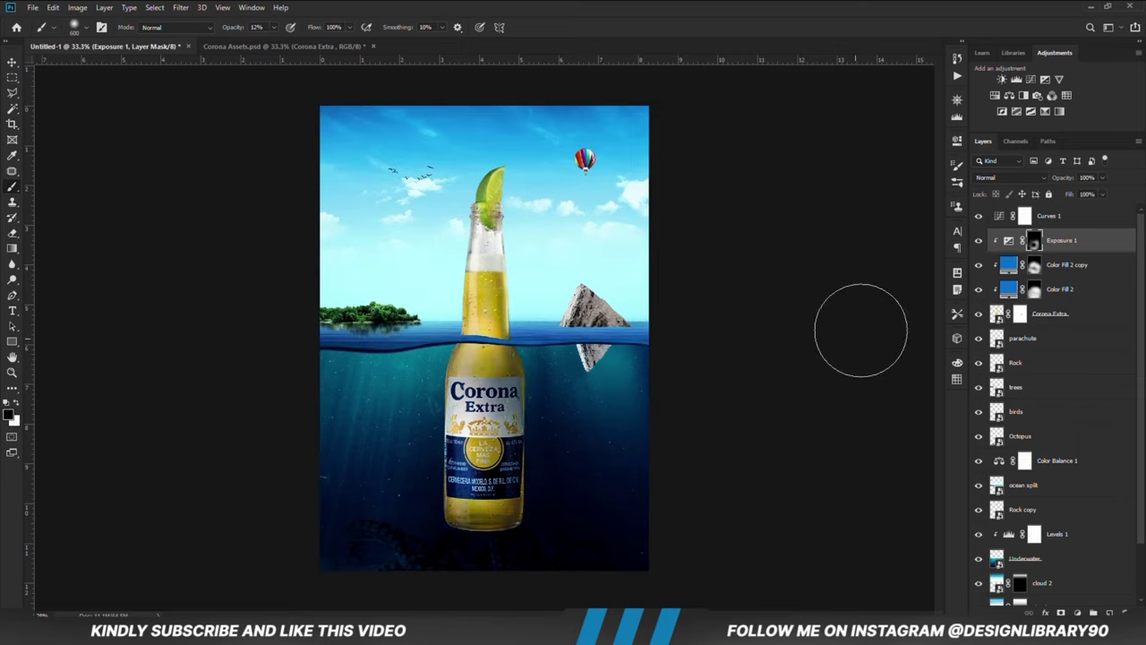
{"action": "left_click", "coordinate": [978, 242]}
{"action": "left_click", "coordinate": [978, 242]}
{"action": "left_click", "coordinate": [1024, 288]}
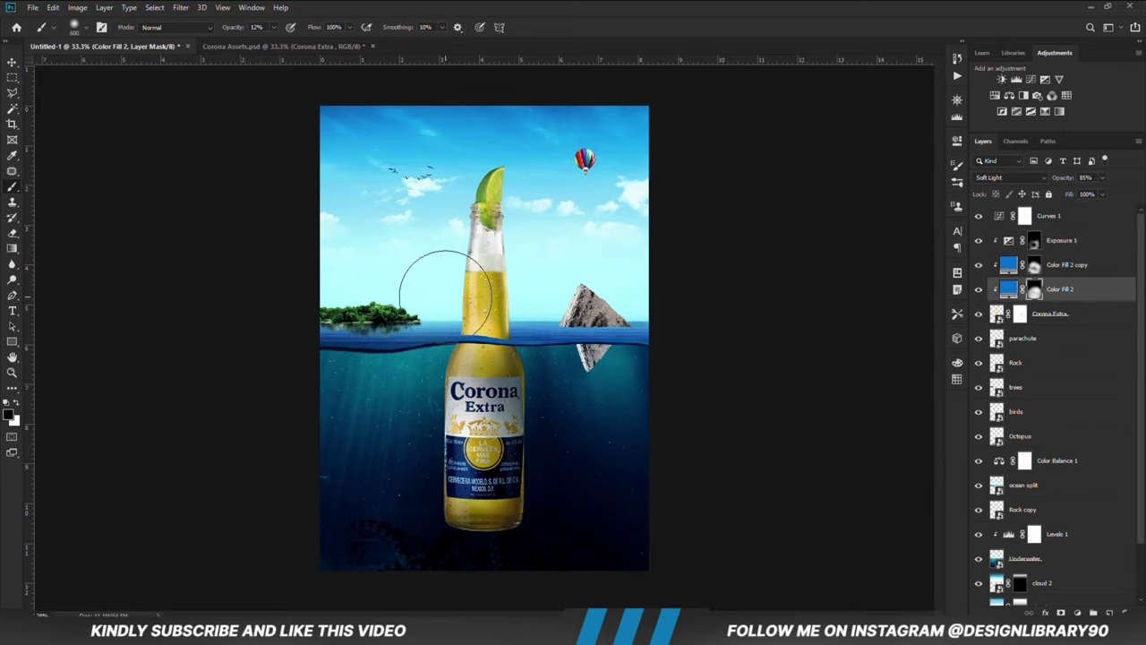
Step: Add a clipped Exposure adjustment layer above Exposure 1 and lower its exposure to darken the whole bottle strongly
{"action": "left_click", "coordinate": [1064, 241]}
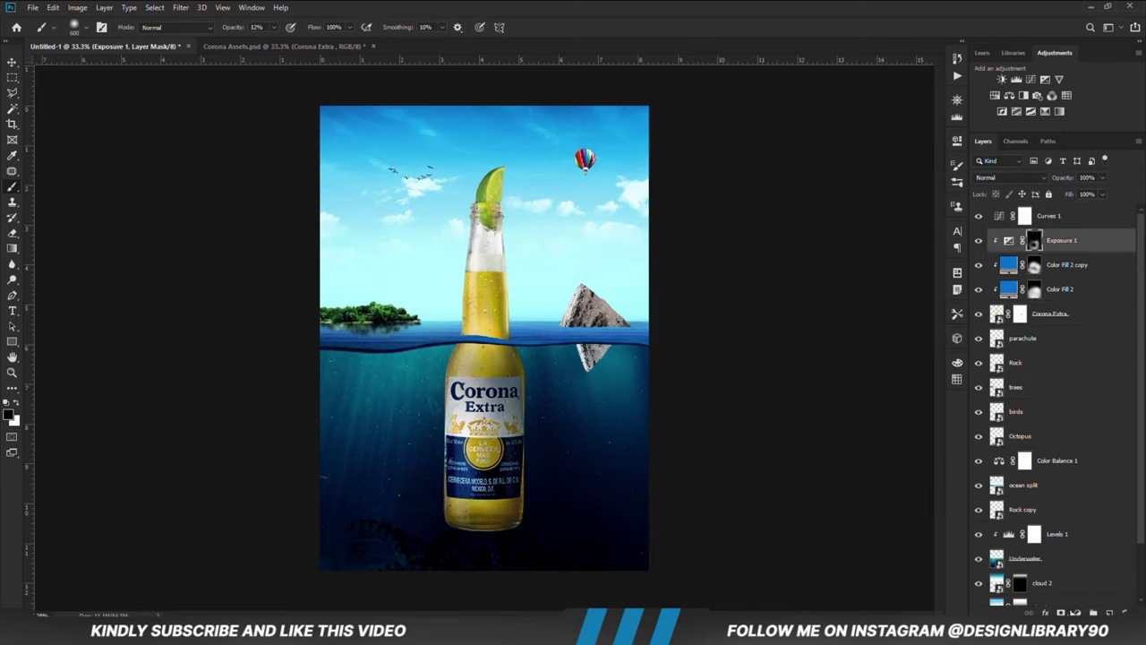
{"action": "left_click", "coordinate": [1076, 613]}
{"action": "left_click", "coordinate": [1072, 470]}
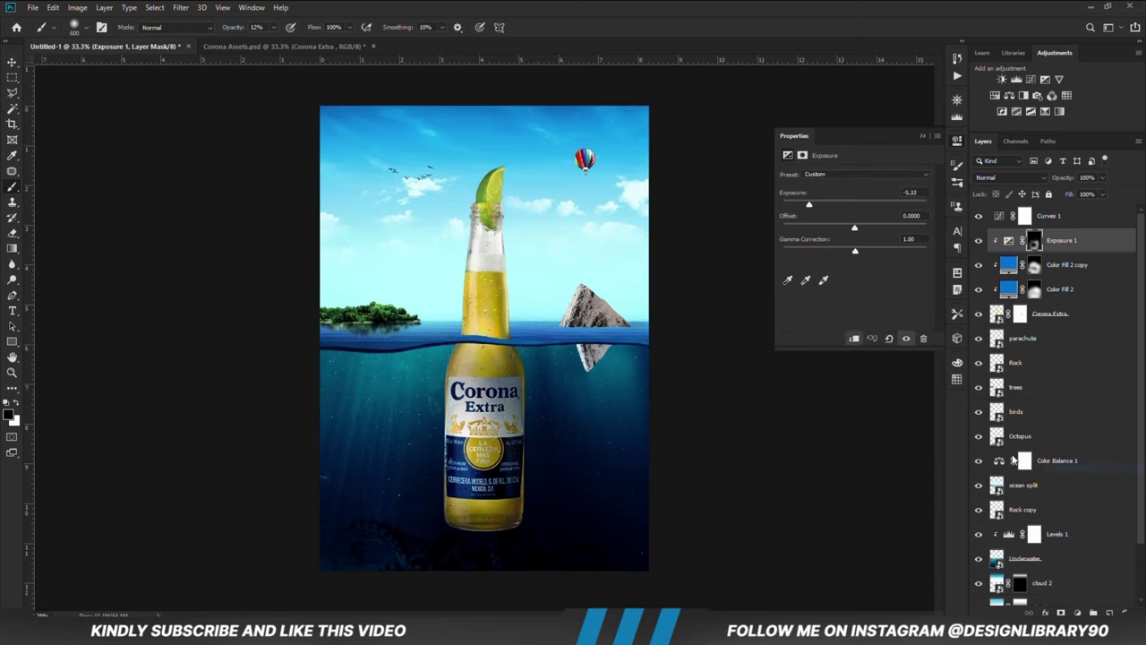
{"action": "left_click", "coordinate": [854, 338]}
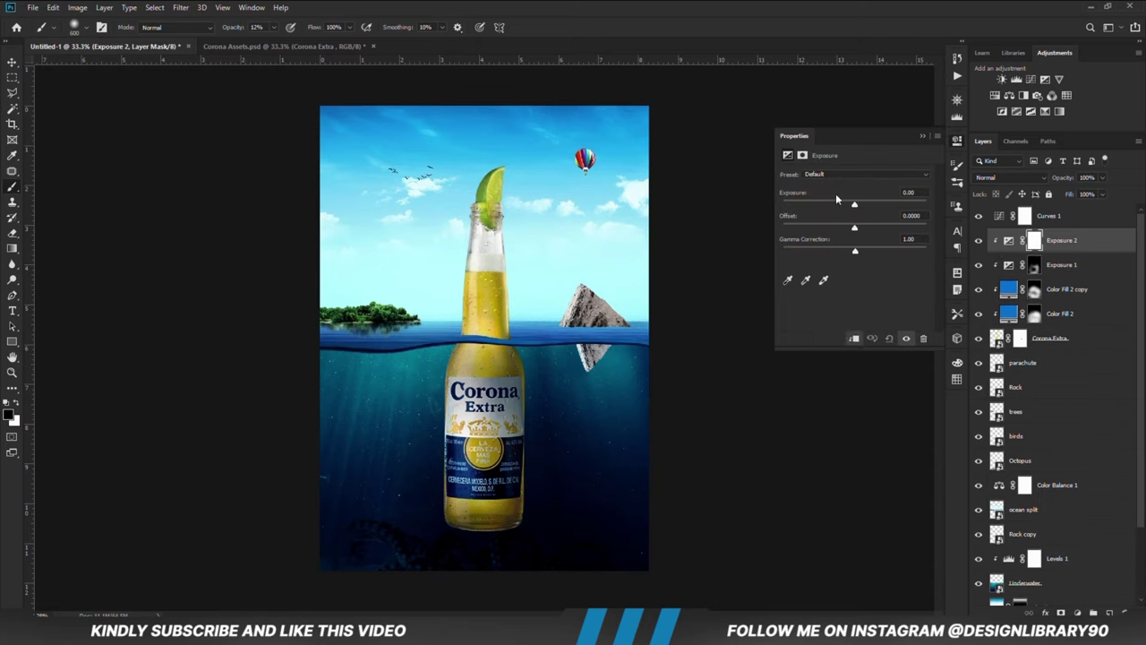
{"action": "left_click_drag", "start_coordinate": [854, 204], "coordinate": [815, 206]}
{"action": "left_click", "coordinate": [922, 136]}
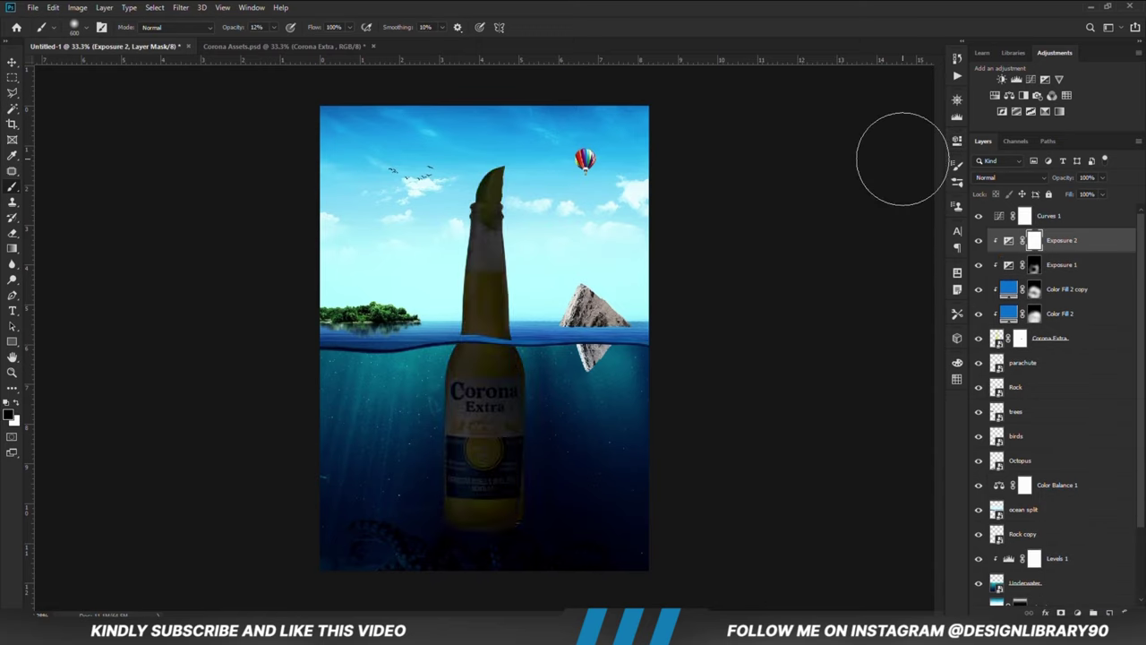
Step: Invert the Exposure 2 mask and paint white shading on the bottle just below the waterline with a size 200 brush at 21% opacity
{"action": "key", "text": "ctrl+i"}
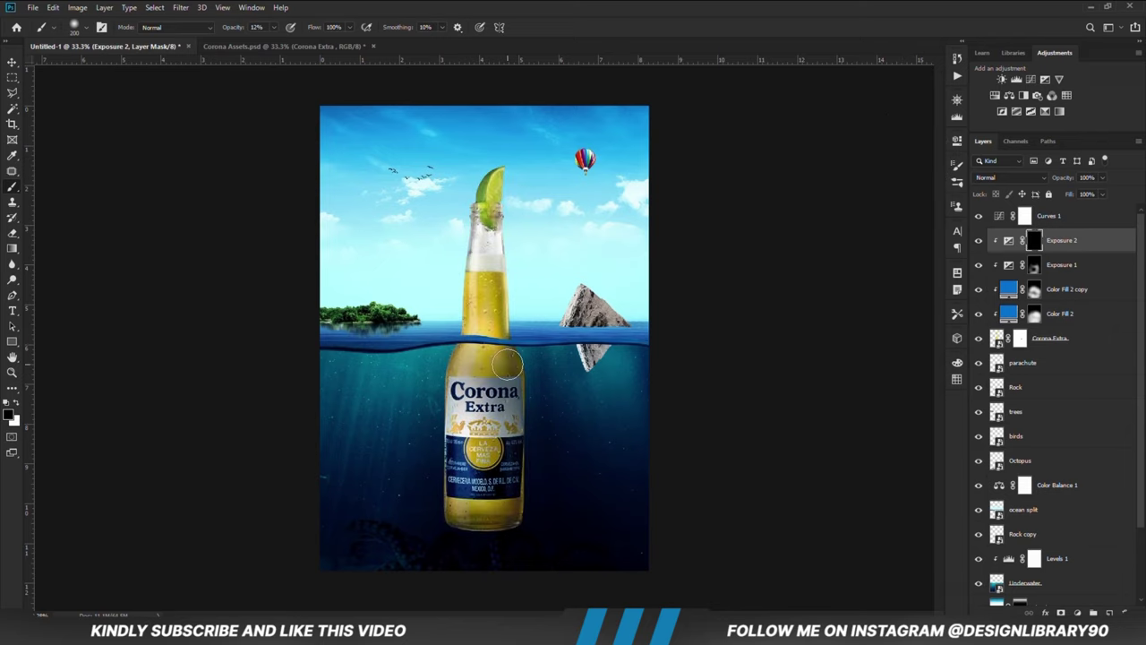
{"action": "left_click", "coordinate": [16, 403]}
{"action": "left_click", "coordinate": [274, 27]}
{"action": "left_click", "coordinate": [275, 41]}
{"action": "left_click_drag", "start_coordinate": [464, 356], "coordinate": [511, 349]}
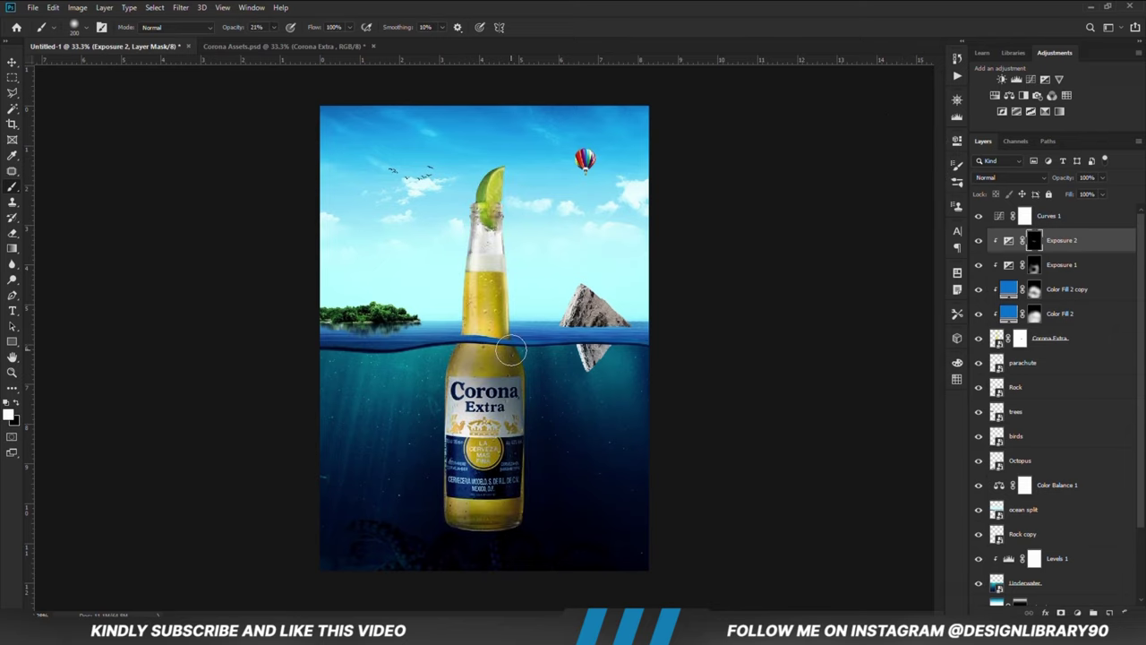
{"action": "scroll", "coordinate": [513, 355], "scroll_direction": "up", "scroll_amount": 2}
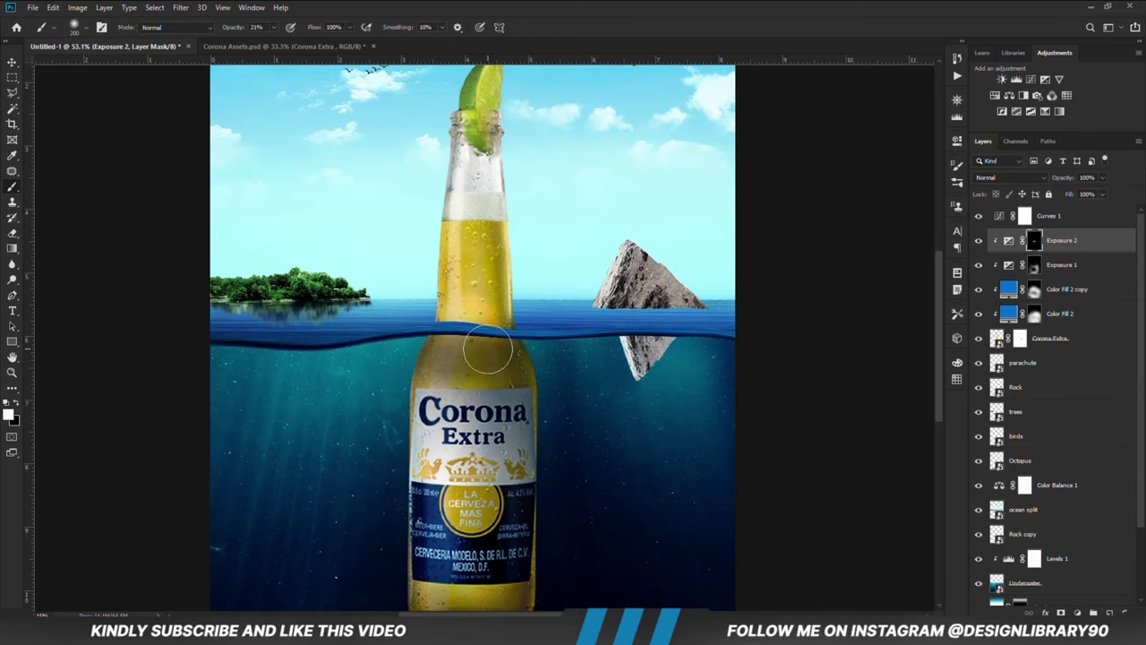
{"action": "mouse_move", "coordinate": [505, 337]}
{"action": "left_mouse_down"}
{"action": "mouse_move", "coordinate": [448, 335]}
{"action": "mouse_move", "coordinate": [470, 328]}
{"action": "left_mouse_up"}
Step: Enlarge the brush to size 400, check the Exposure 2 shading, and set white as the foreground color with 8% brush opacity
{"action": "left_click", "coordinate": [16, 403]}
{"action": "key", "text": "bracketright"}
{"action": "key", "text": "bracketright"}
{"action": "key", "text": "bracketright"}
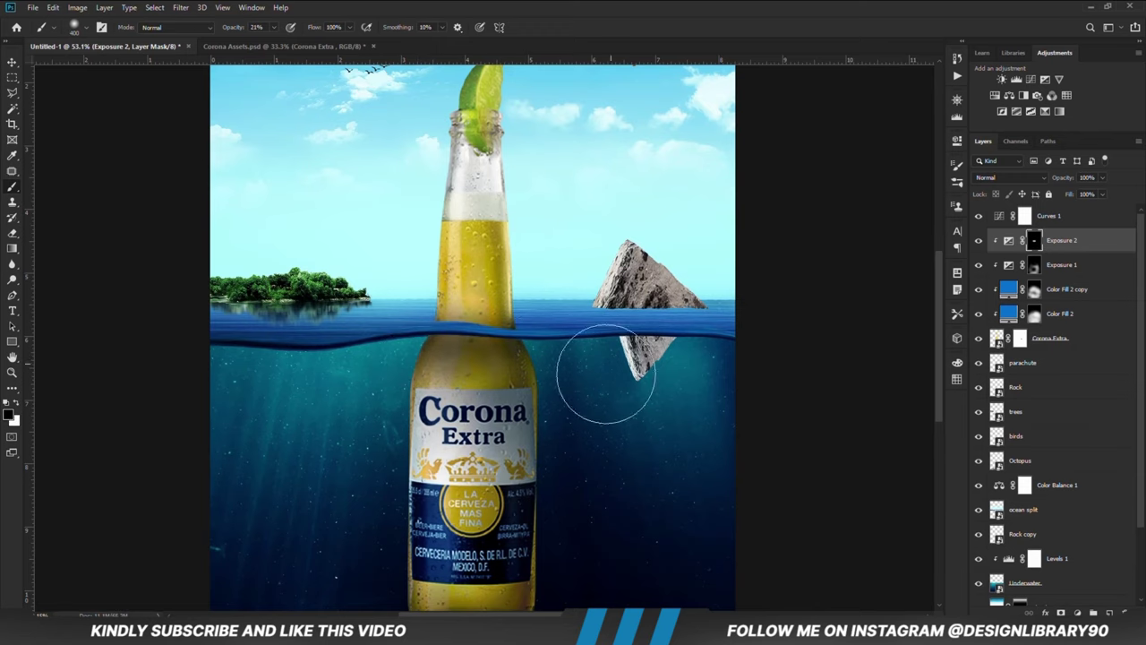
{"action": "scroll", "coordinate": [504, 359], "scroll_direction": "down", "scroll_amount": 2}
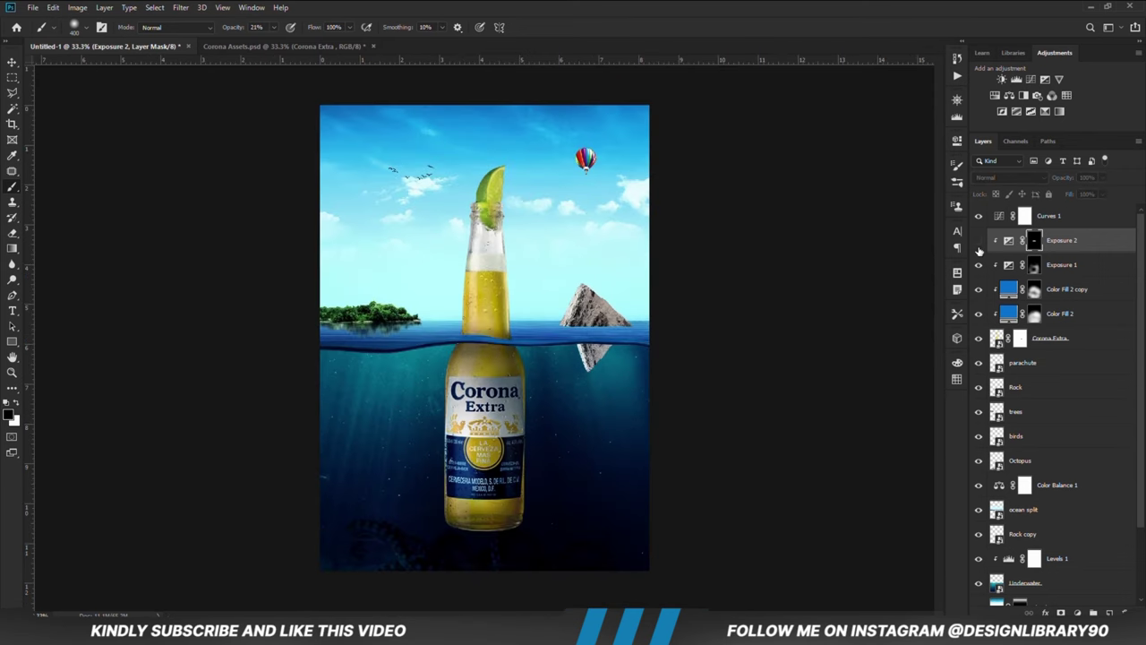
{"action": "key", "text": "5"}
{"action": "key", "text": "9"}
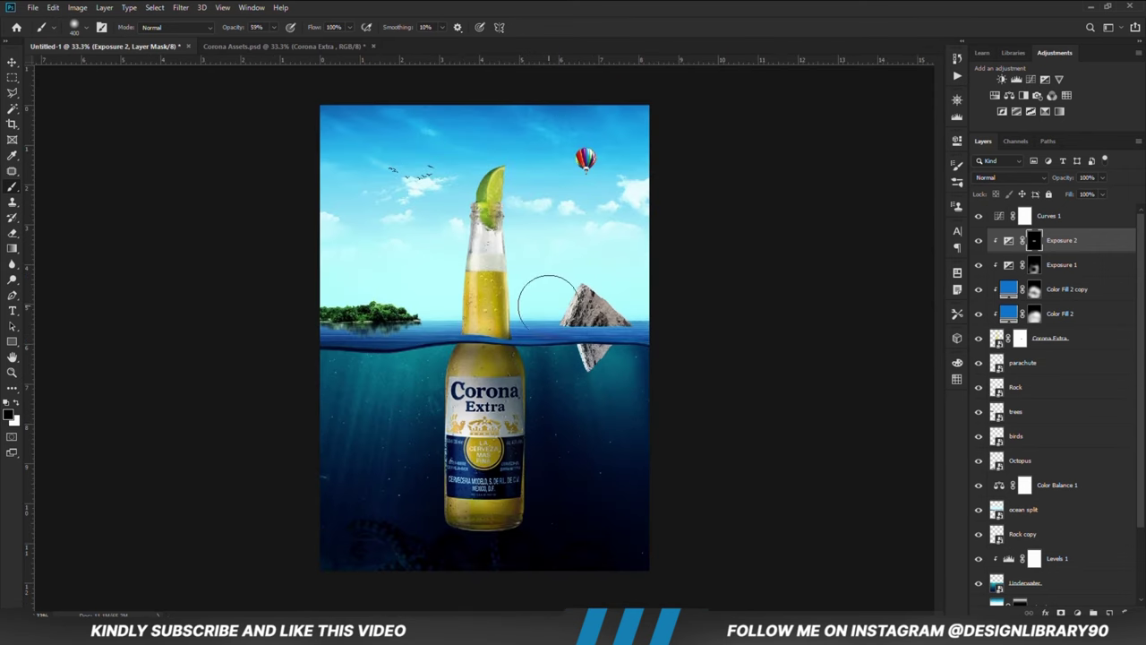
{"action": "left_click_drag", "start_coordinate": [252, 48], "coordinate": [243, 47]}
{"action": "key", "text": "x"}
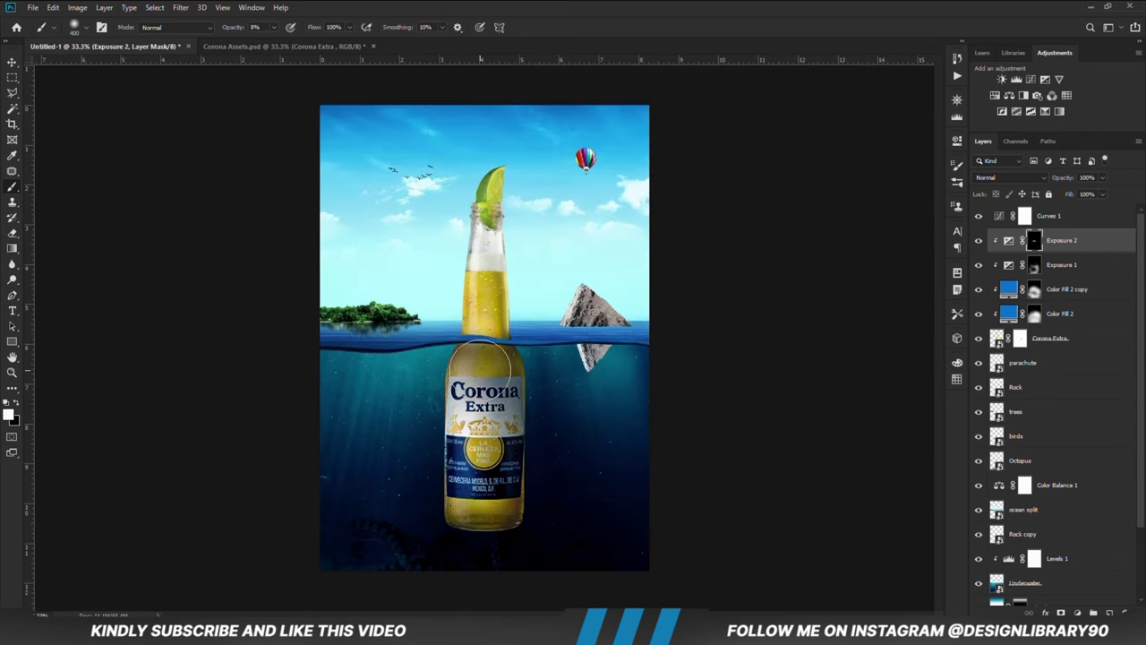
Step: Add another clipped Exposure adjustment layer above Exposure 2 and lower its exposure
{"action": "left_click", "coordinate": [1077, 613]}
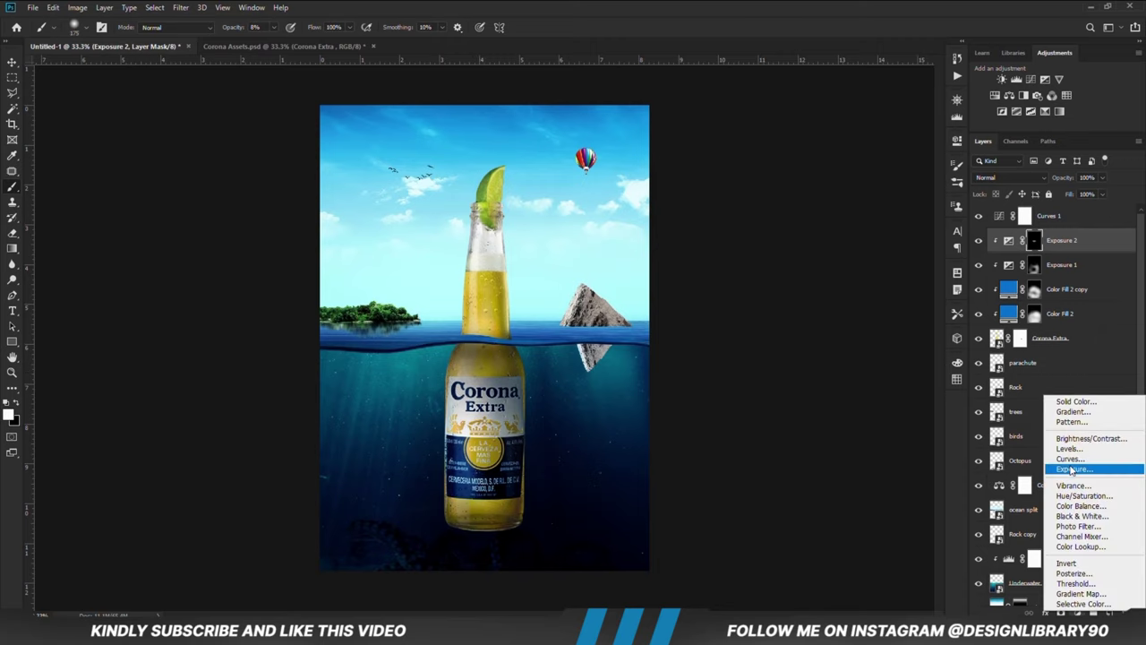
{"action": "left_click", "coordinate": [1072, 469]}
{"action": "left_click_drag", "start_coordinate": [854, 205], "coordinate": [829, 205]}
{"action": "left_click", "coordinate": [927, 134]}
Step: Invert the Exposure 3 mask and paint white shading along the bottle with a size 600 soft brush at 8% opacity
{"action": "key", "text": "ctrl+i"}
{"action": "key", "text": "bracketright"}
{"action": "key", "text": "bracketright"}
{"action": "key", "text": "bracketright"}
{"action": "key", "text": "bracketright"}
{"action": "key", "text": "bracketright"}
{"action": "key", "text": "bracketright"}
{"action": "key", "text": "bracketright"}
{"action": "mouse_move", "coordinate": [495, 503]}
{"action": "left_mouse_down"}
{"action": "mouse_move", "coordinate": [463, 484]}
{"action": "mouse_move", "coordinate": [450, 449]}
{"action": "mouse_move", "coordinate": [532, 201]}
{"action": "mouse_move", "coordinate": [538, 503]}
{"action": "left_mouse_up"}
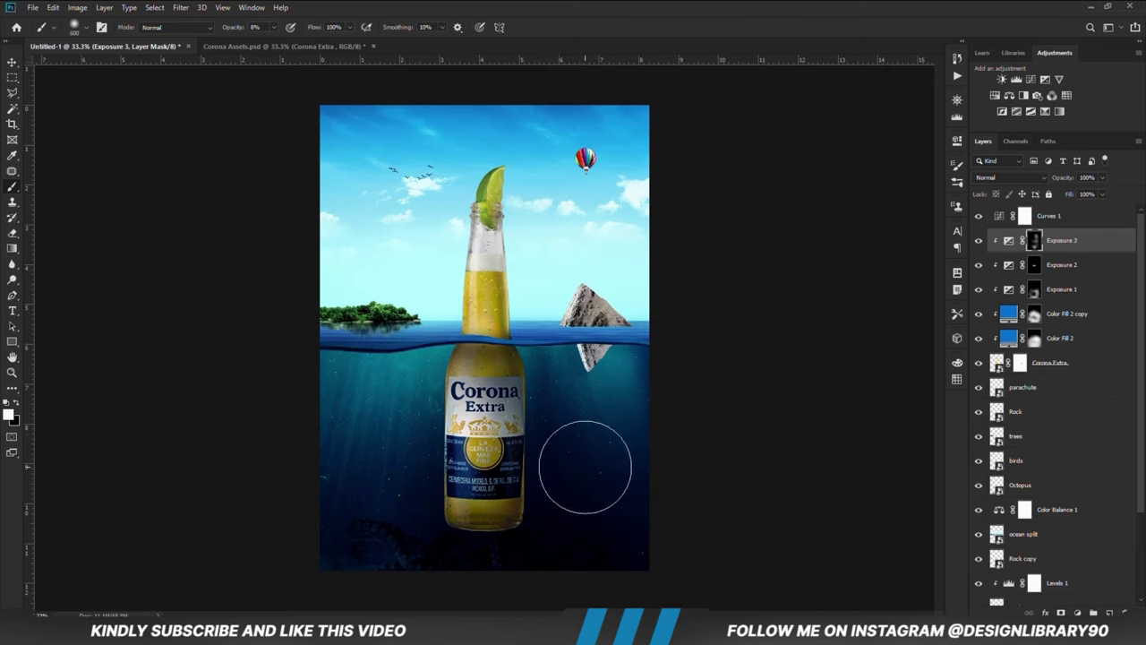
Step: Add a clipped Exposure 4 layer, invert its mask, and paint subtle shading over the upper part of the bottle at 8% opacity
{"action": "left_click", "coordinate": [1078, 613]}
{"action": "left_click", "coordinate": [1065, 498]}
{"action": "left_click", "coordinate": [925, 135]}
{"action": "key", "text": "ctrl+i"}
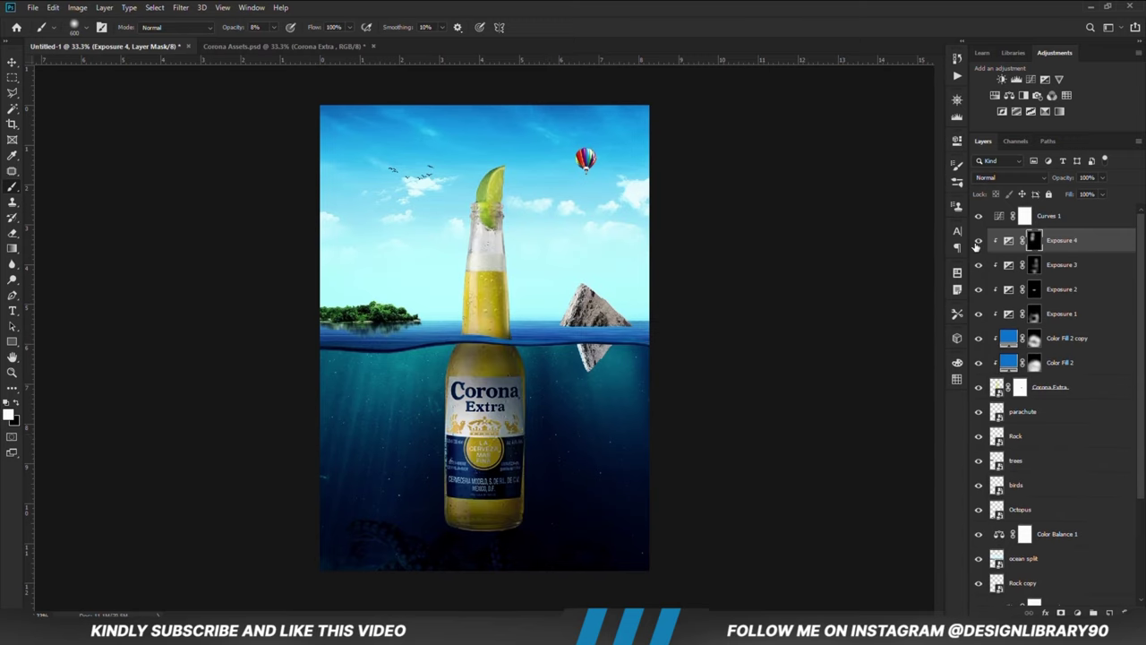
{"action": "key", "text": "v"}
{"action": "left_click", "coordinate": [184, 256]}
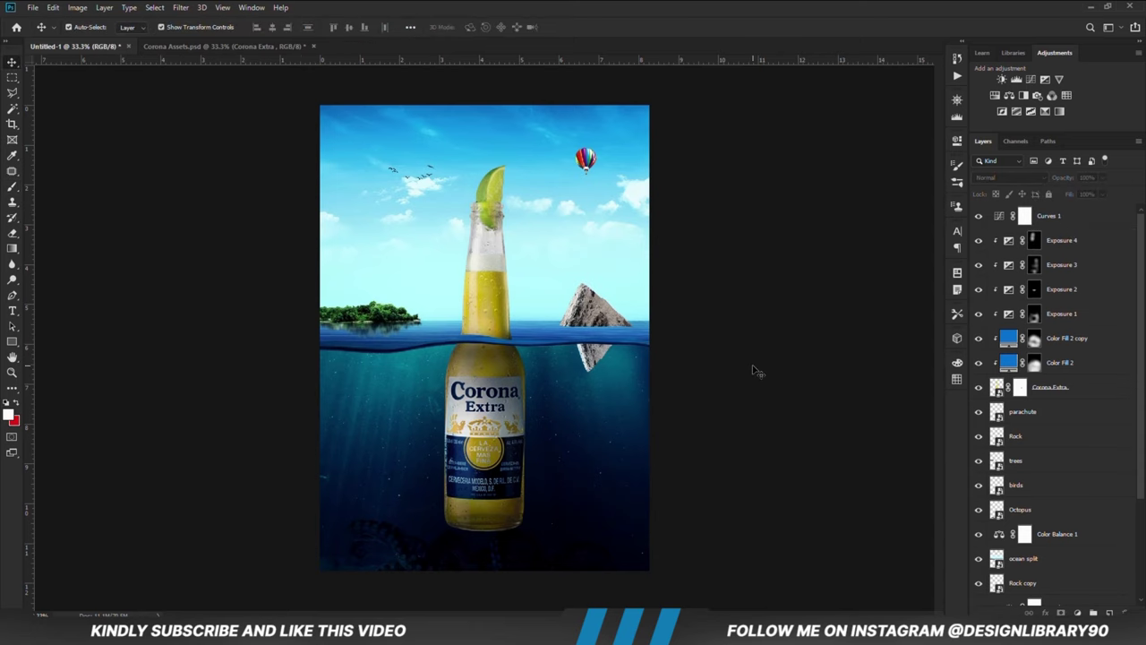
Step: Add a Solid Color fill layer above Exposure 4 using the hex color 002e5d copied from the Notepad color list
{"action": "left_click", "coordinate": [1061, 240]}
{"action": "left_click", "coordinate": [1077, 613]}
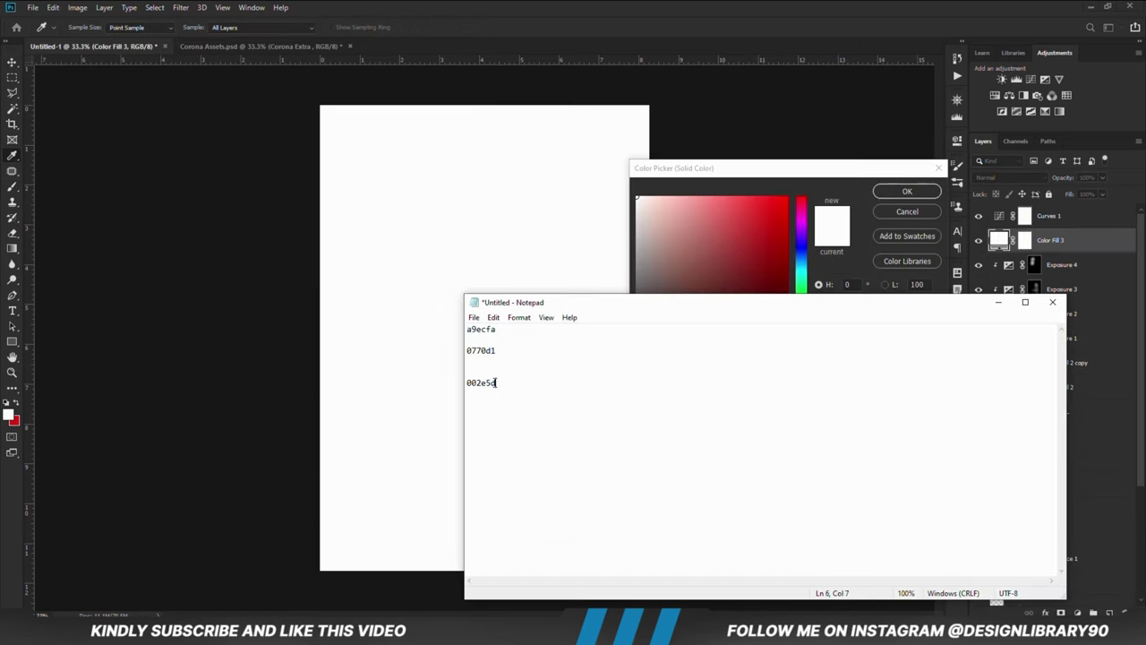
{"action": "double_click", "coordinate": [480, 382]}
{"action": "key", "text": "ctrl+c"}
{"action": "right_click", "coordinate": [493, 386]}
{"action": "left_click", "coordinate": [516, 420]}
{"action": "right_click", "coordinate": [838, 383]}
{"action": "left_click", "coordinate": [860, 437]}
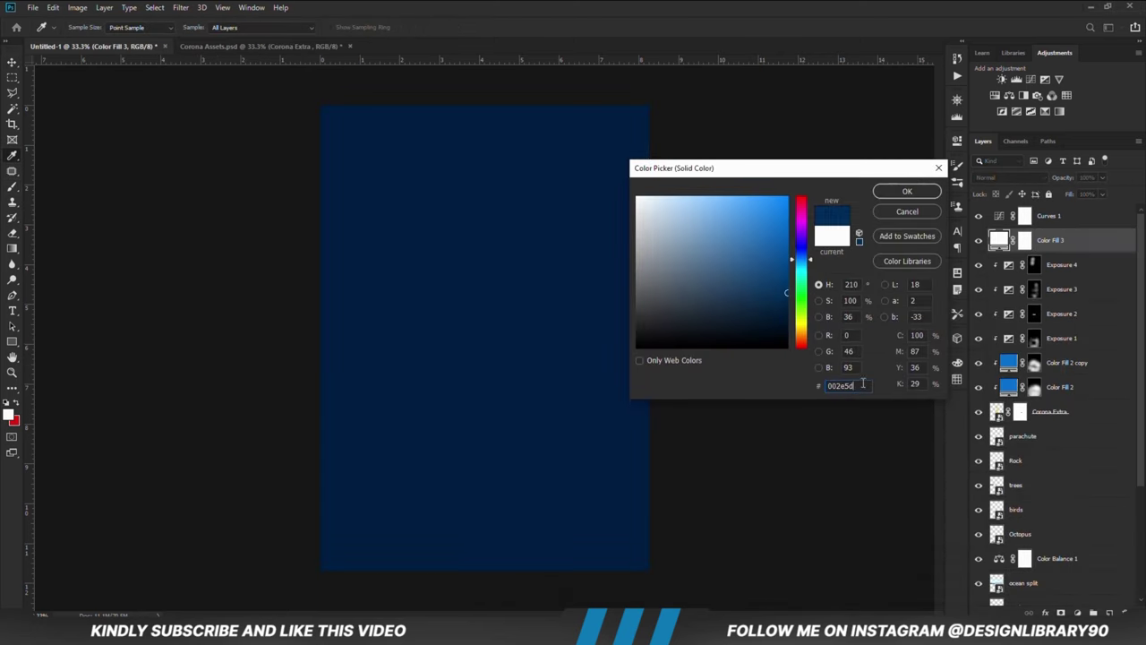
{"action": "left_click", "coordinate": [895, 192]}
Step: Clip Color Fill 3 to the bottle and set its blend mode to Multiply
{"action": "right_click", "coordinate": [1048, 247]}
{"action": "left_click", "coordinate": [994, 342]}
{"action": "left_click", "coordinate": [1007, 177]}
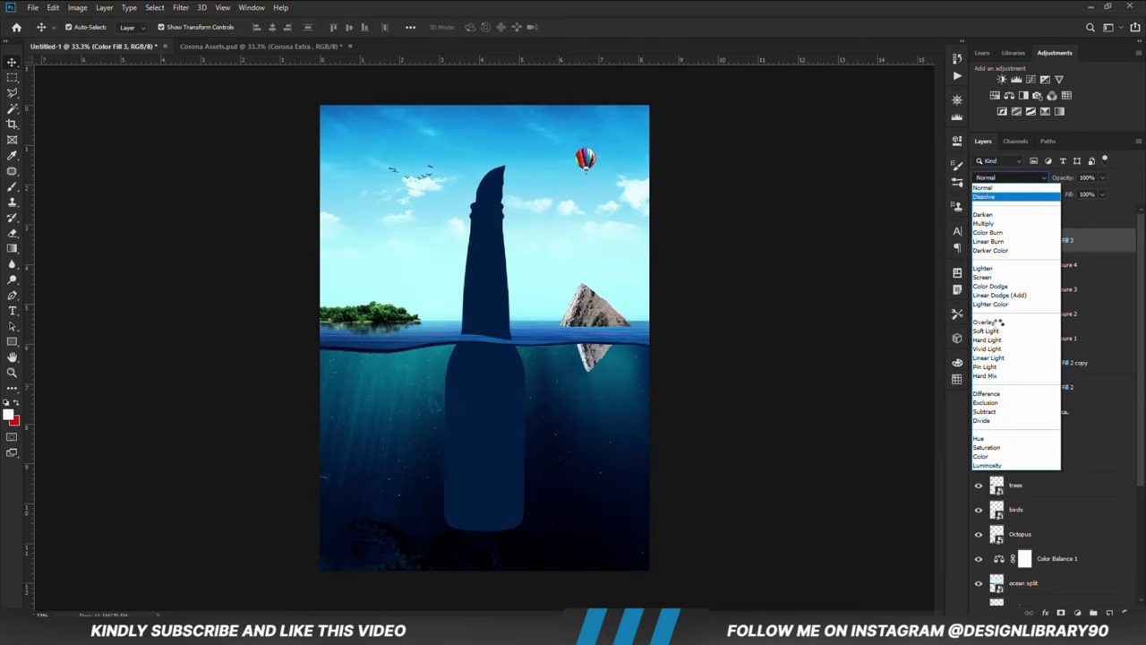
{"action": "left_click", "coordinate": [984, 223]}
Step: Invert the Color Fill 3 mask and paint white over the submerged bottle with large soft brushes, down to size 500, at 8% opacity
{"action": "left_click", "coordinate": [1035, 240]}
{"action": "key", "text": "ctrl+i"}
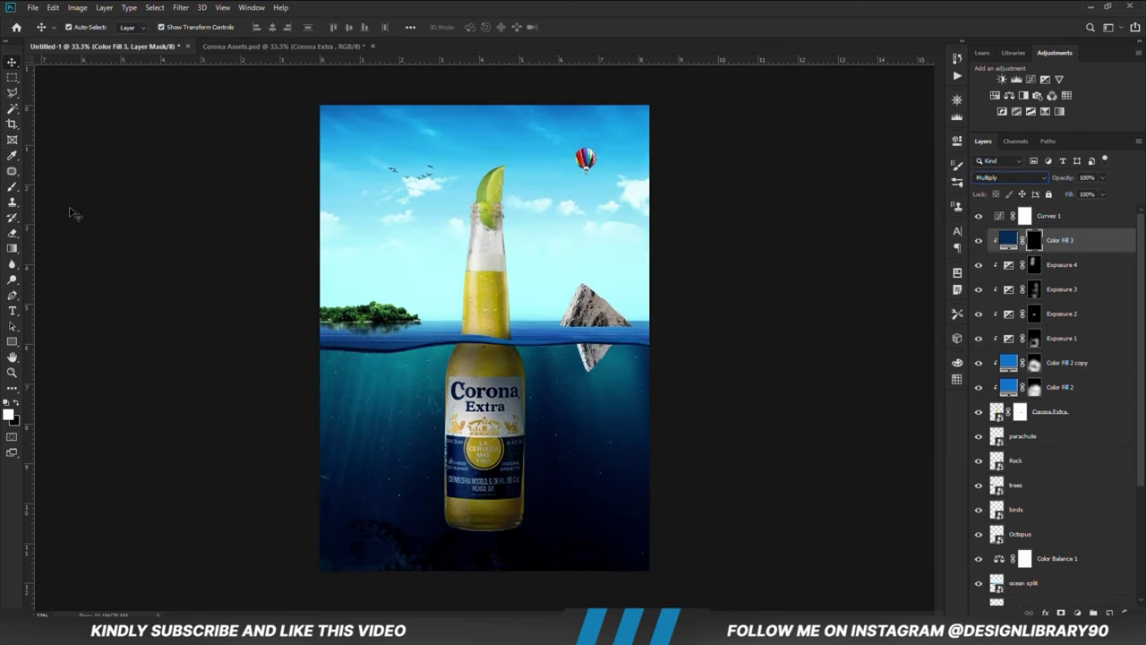
{"action": "left_click", "coordinate": [12, 186]}
{"action": "mouse_move", "coordinate": [390, 353]}
{"action": "left_mouse_down"}
{"action": "mouse_move", "coordinate": [465, 403]}
{"action": "mouse_move", "coordinate": [421, 457]}
{"action": "left_mouse_up"}
{"action": "key", "text": "]"}
{"action": "key", "text": "]"}
{"action": "left_click_drag", "start_coordinate": [517, 494], "coordinate": [515, 541]}
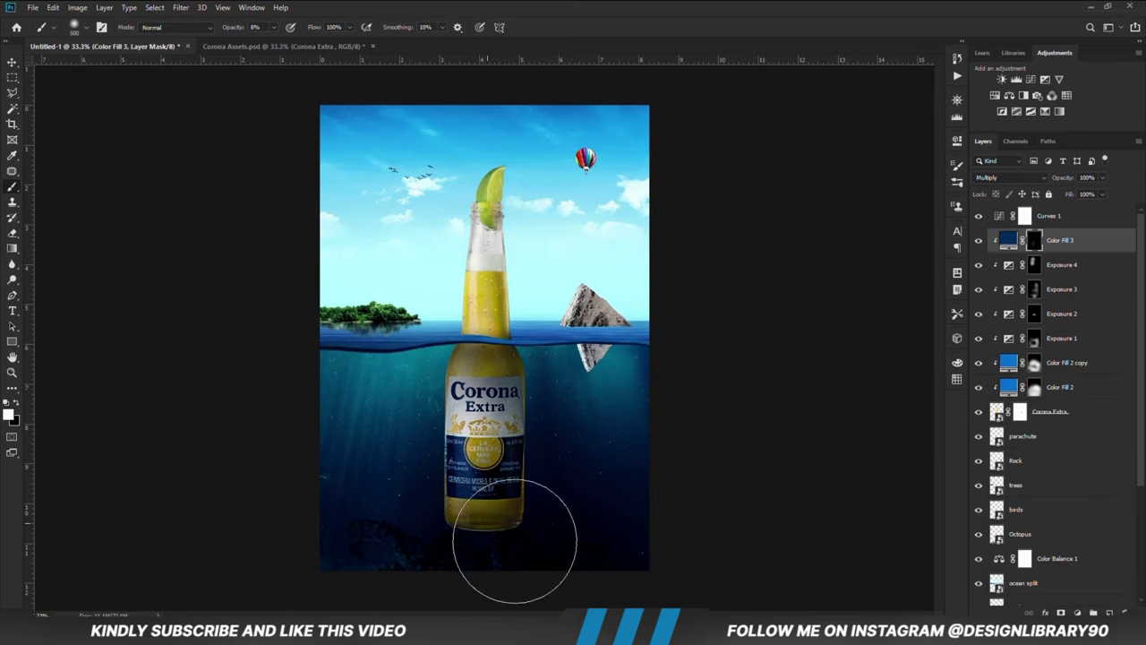
{"action": "key", "text": "["}
{"action": "key", "text": "["}
{"action": "key", "text": "["}
{"action": "left_click", "coordinate": [501, 527]}
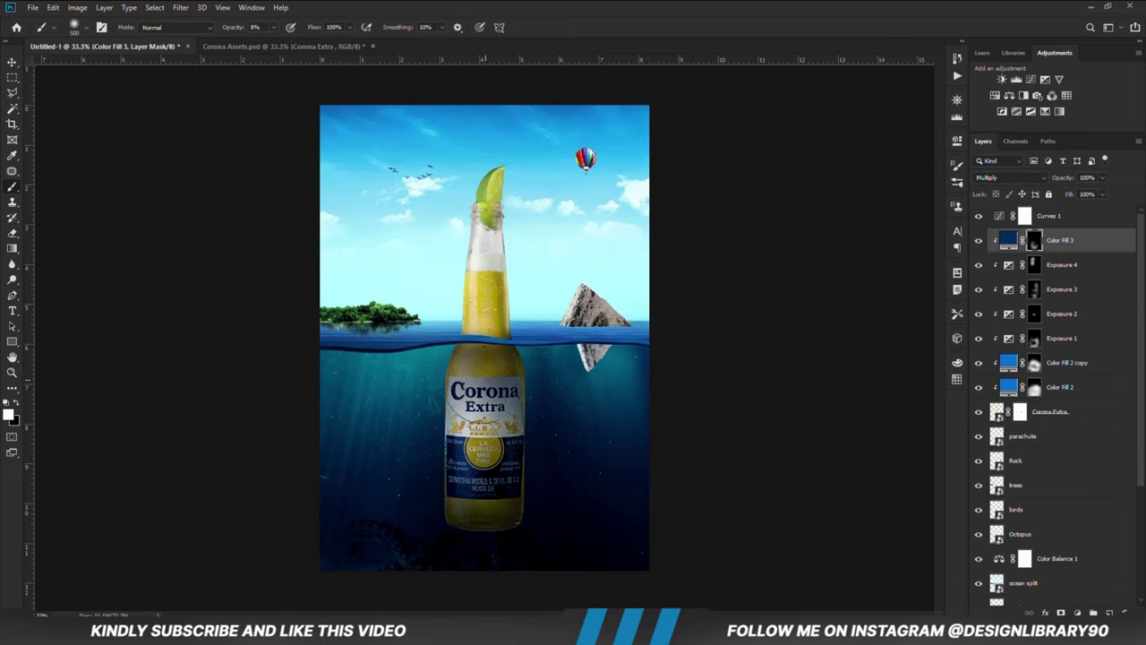
{"action": "key", "text": "bracketleft"}
{"action": "key", "text": "bracketleft"}
{"action": "key", "text": "bracketleft"}
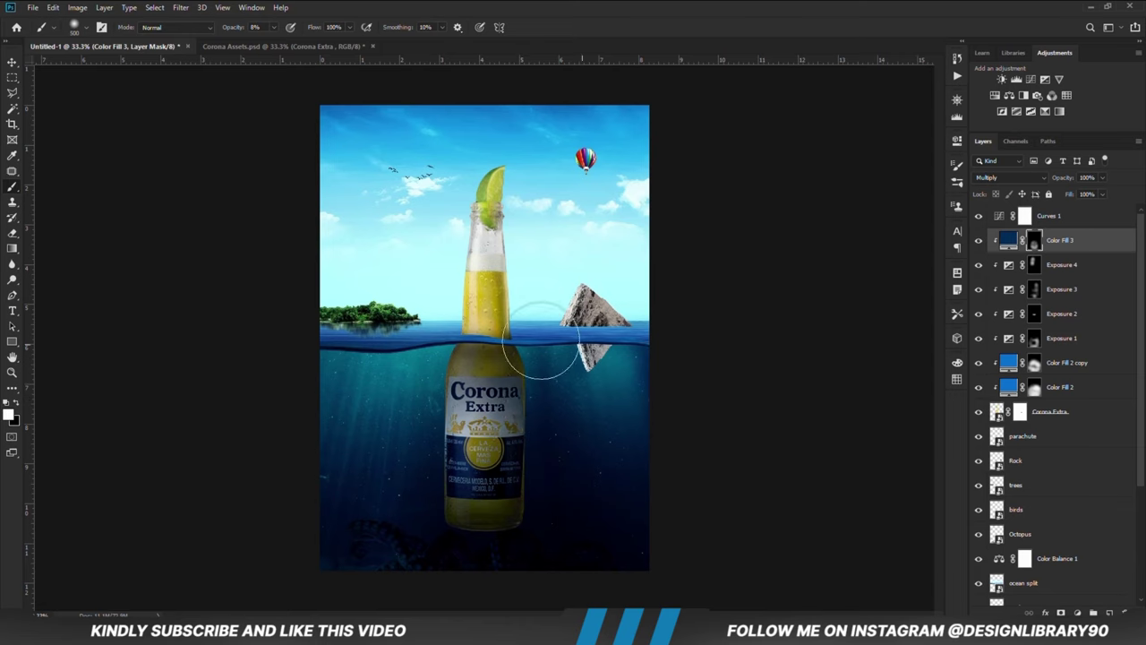
Step: Add a clipped Exposure adjustment layer above Color Fill 3 and lower its exposure
{"action": "left_click", "coordinate": [11, 62]}
{"action": "left_click", "coordinate": [788, 332]}
{"action": "left_click", "coordinate": [1055, 249]}
{"action": "left_click", "coordinate": [1078, 612]}
{"action": "left_click", "coordinate": [1084, 468]}
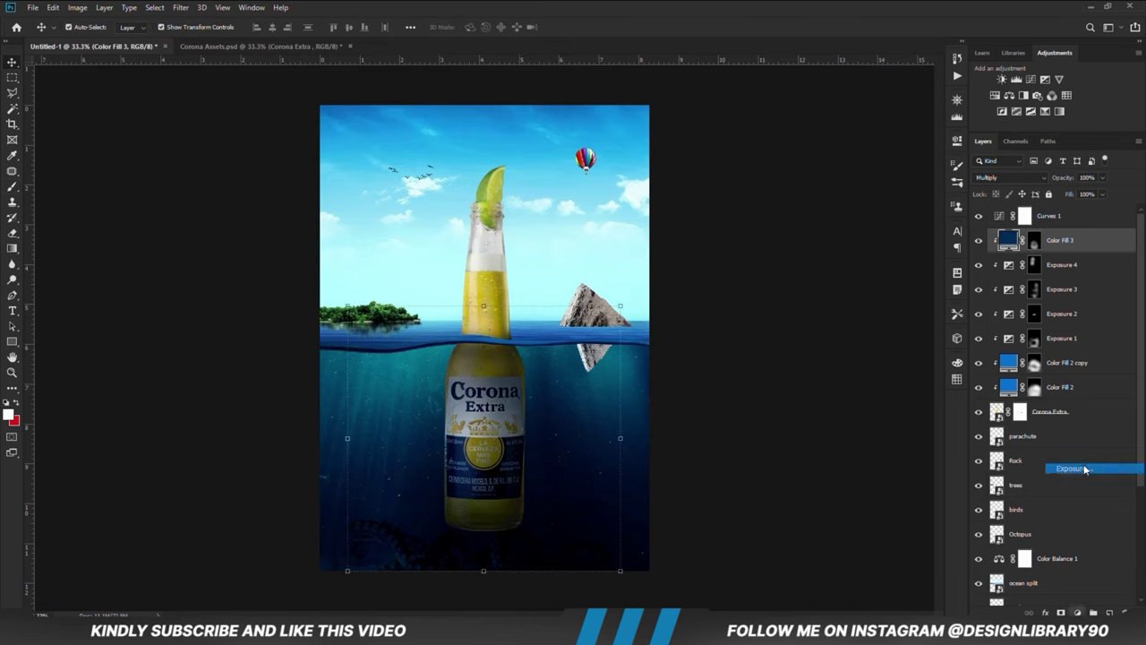
{"action": "left_click_drag", "start_coordinate": [1085, 470], "coordinate": [856, 340]}
{"action": "left_click_drag", "start_coordinate": [841, 206], "coordinate": [831, 205]}
Step: Invert the Exposure 5 mask and paint white shading over the lower part of the bottle with a size 500 brush at 12% opacity
{"action": "key", "text": "ctrl+i"}
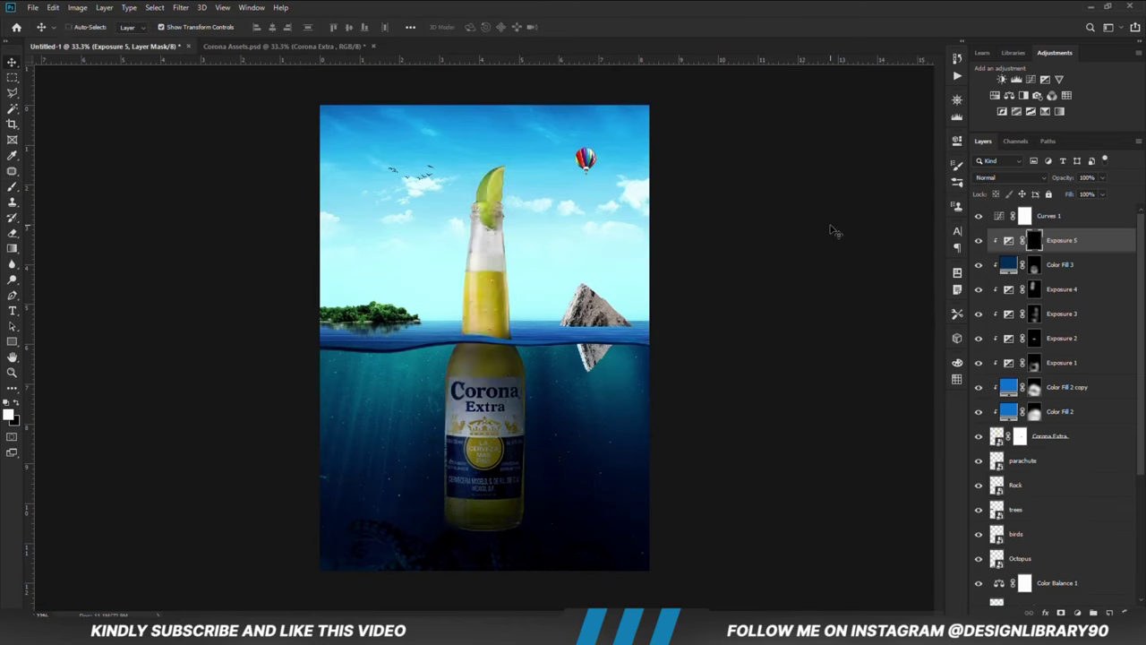
{"action": "left_click", "coordinate": [12, 171]}
{"action": "left_click", "coordinate": [12, 186]}
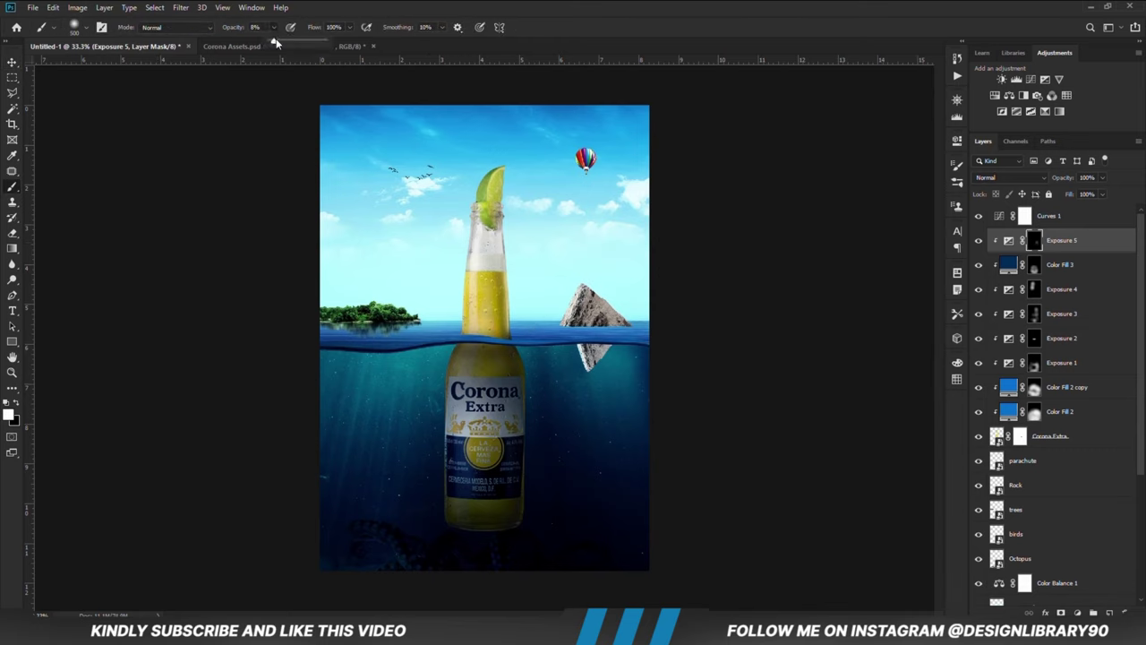
{"action": "key", "text": "1"}
{"action": "key", "text": "2"}
{"action": "mouse_move", "coordinate": [535, 480]}
{"action": "left_mouse_down"}
{"action": "mouse_move", "coordinate": [428, 379]}
{"action": "mouse_move", "coordinate": [523, 542]}
{"action": "mouse_move", "coordinate": [479, 514]}
{"action": "left_mouse_up"}
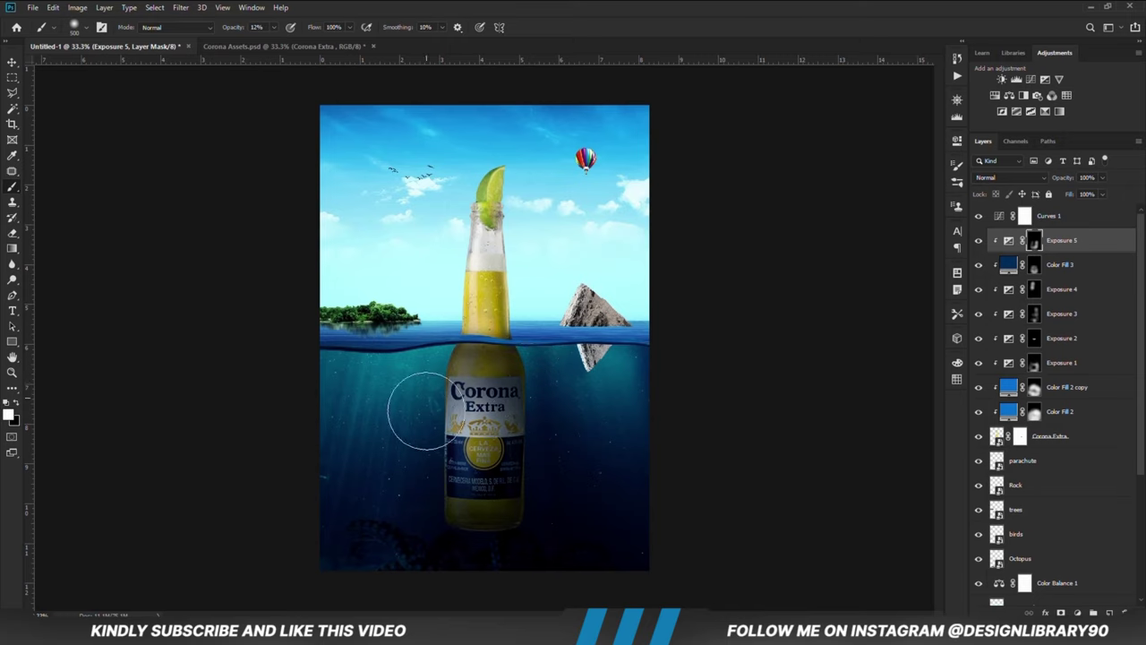
Step: Add a darkening clipped Exposure 6 layer, invert its mask, and paint white shading over the submerged bottle
{"action": "left_click", "coordinate": [1078, 613]}
{"action": "left_click", "coordinate": [1066, 471]}
{"action": "key", "text": "ctrl+j"}
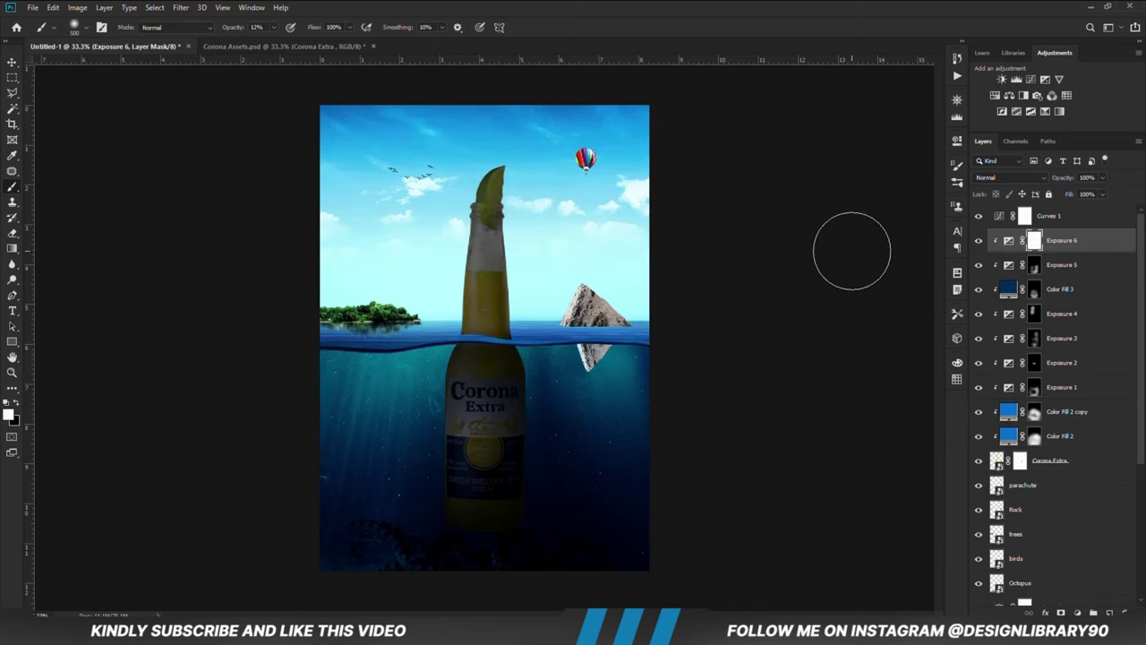
{"action": "key", "text": "ctrl+i"}
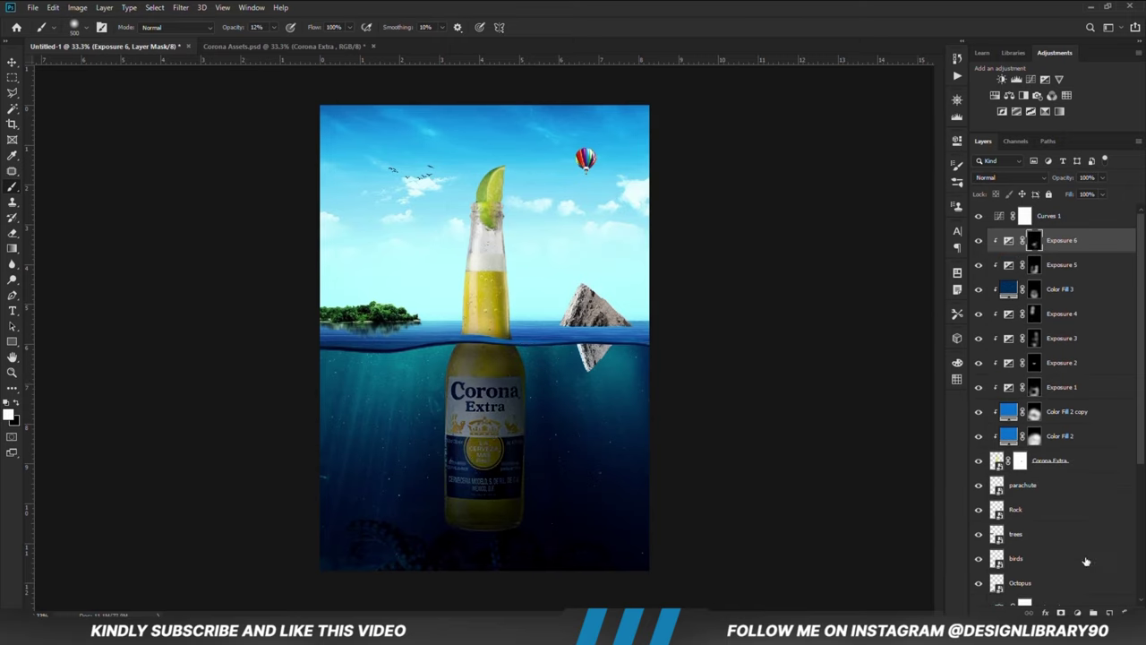
Step: Add a clipped Curves adjustment layer above Exposure 6 and pull the RGB curve down at two points to darken the bottle
{"action": "left_click", "coordinate": [1094, 612]}
{"action": "left_click", "coordinate": [1057, 458]}
{"action": "left_click_drag", "start_coordinate": [838, 291], "coordinate": [839, 296]}
{"action": "left_click_drag", "start_coordinate": [882, 254], "coordinate": [882, 251]}
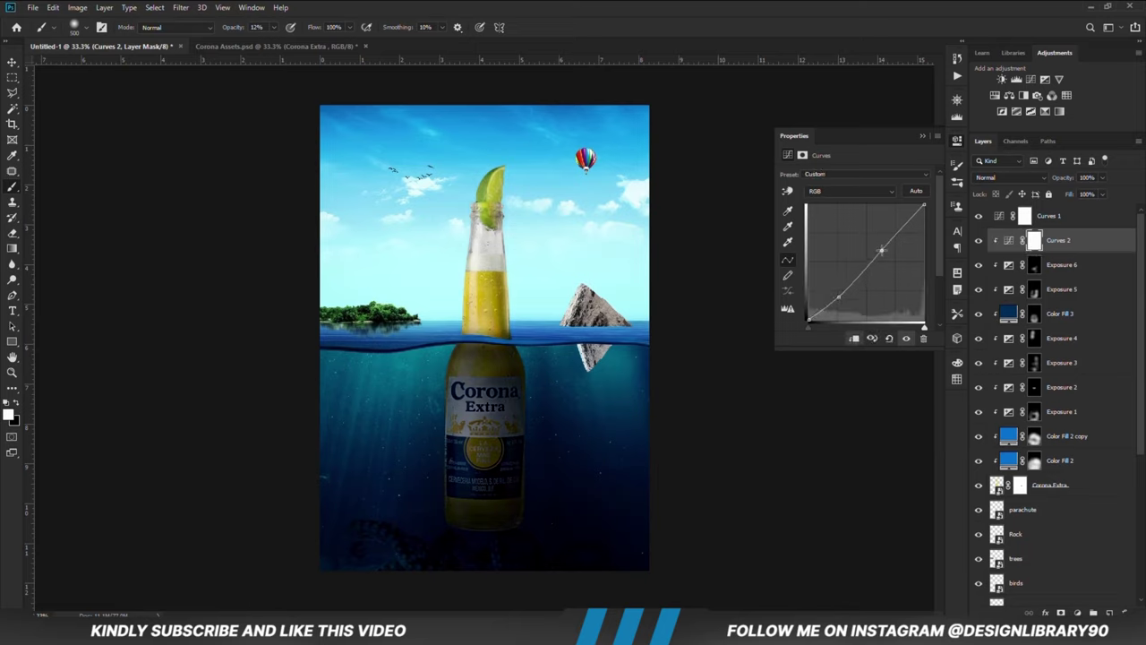
{"action": "left_click", "coordinate": [906, 338]}
{"action": "left_click", "coordinate": [905, 338]}
{"action": "left_click_drag", "start_coordinate": [839, 296], "coordinate": [839, 299]}
{"action": "mouse_move", "coordinate": [881, 249]}
{"action": "left_mouse_down"}
{"action": "mouse_move", "coordinate": [876, 236]}
{"action": "mouse_move", "coordinate": [886, 248]}
{"action": "left_mouse_up"}
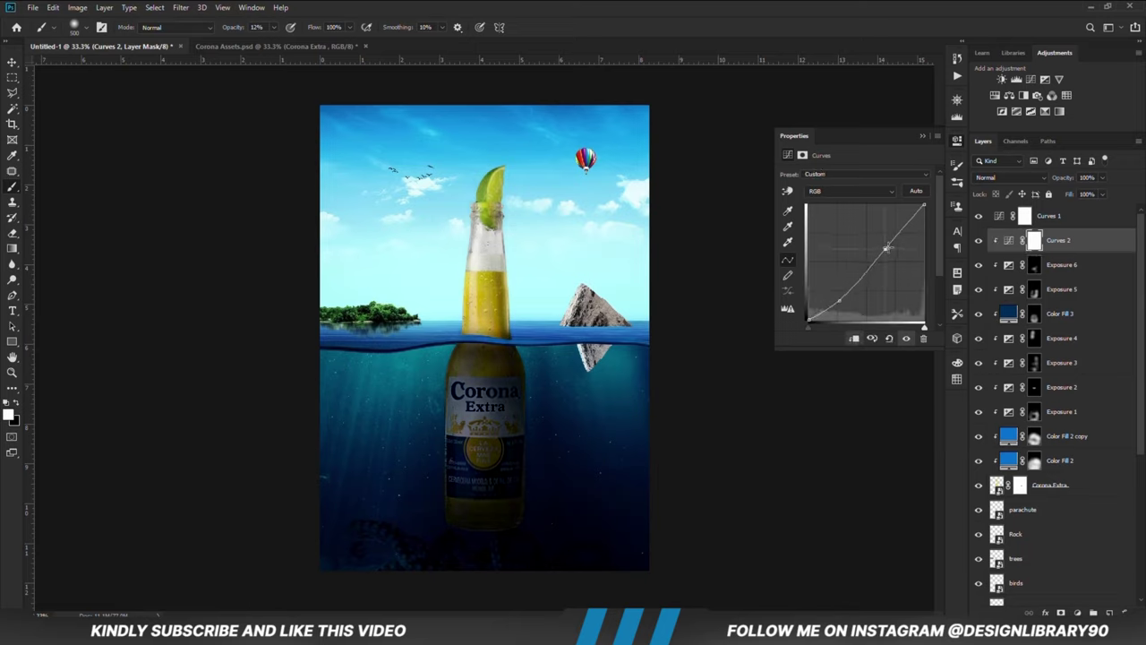
Step: Reduce the Curves 2 layer's opacity to 59% and deselect the layer
{"action": "left_click", "coordinate": [924, 137]}
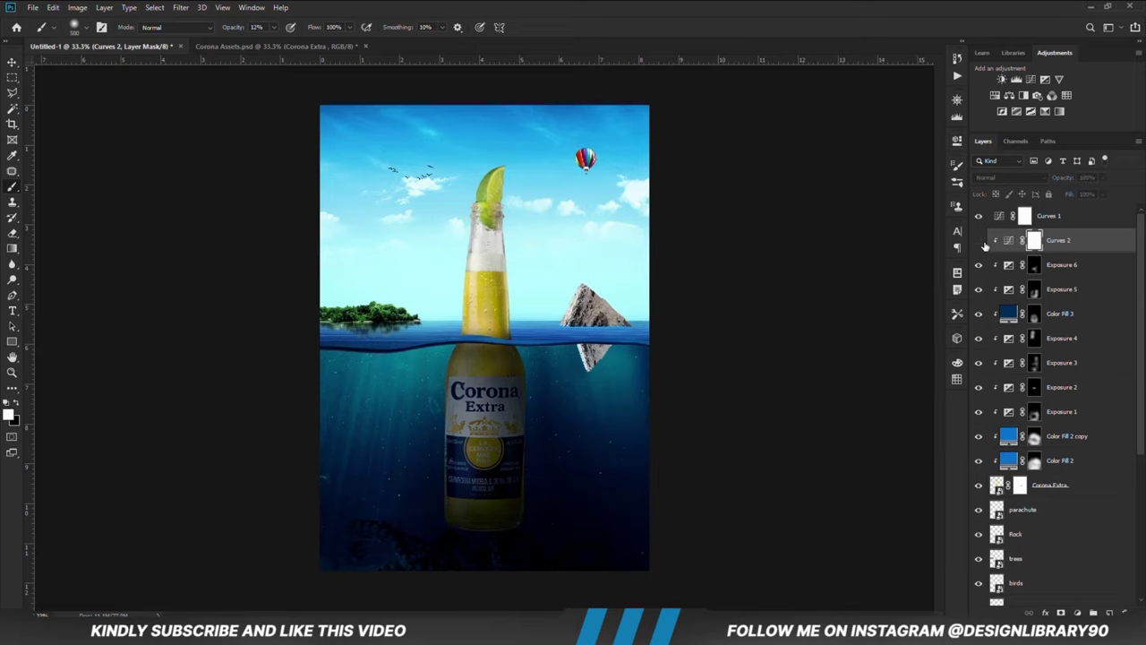
{"action": "key", "text": "v"}
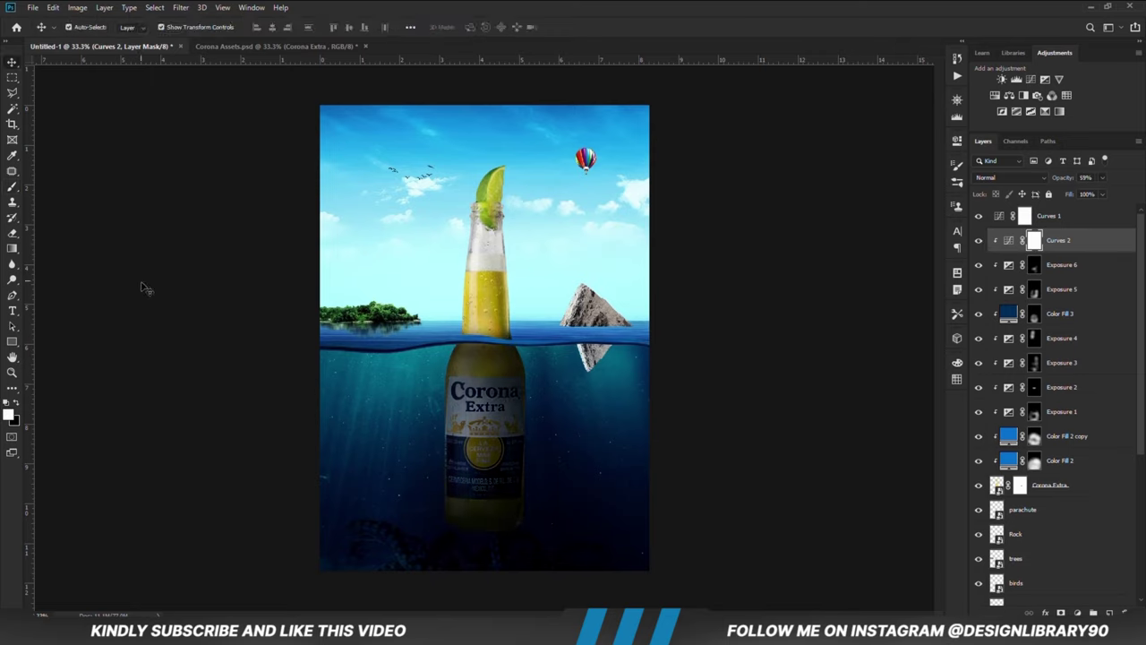
{"action": "left_click", "coordinate": [192, 313]}
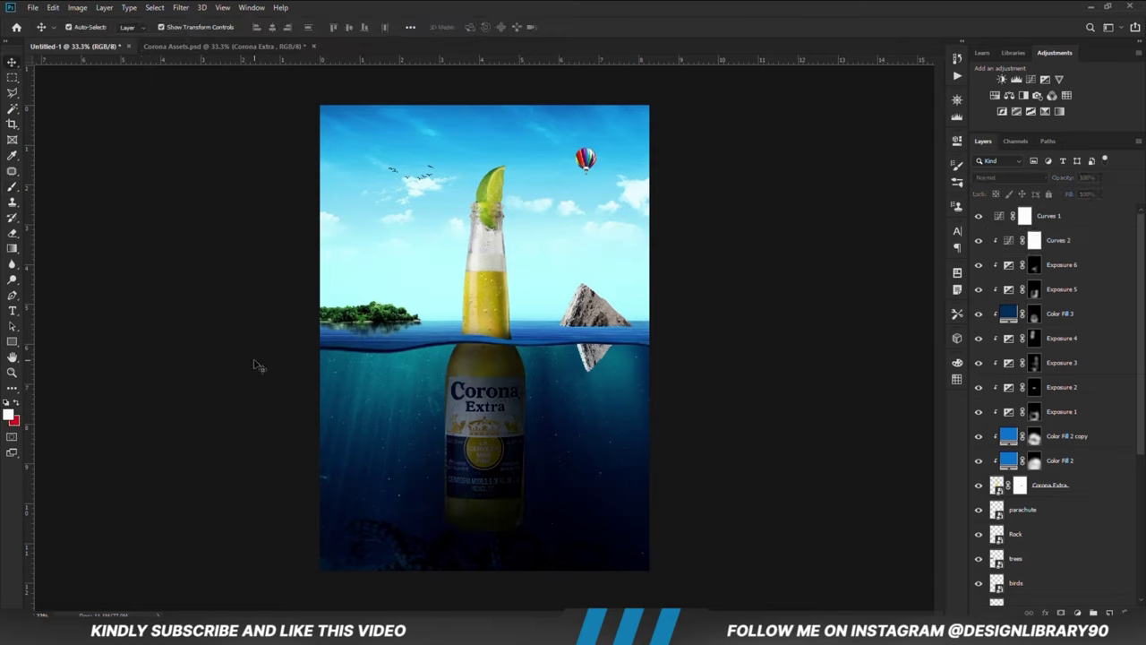
Step: Add an Exposure adjustment layer clipped to the Rock layer with exposure set to -3.89
{"action": "left_click", "coordinate": [585, 315]}
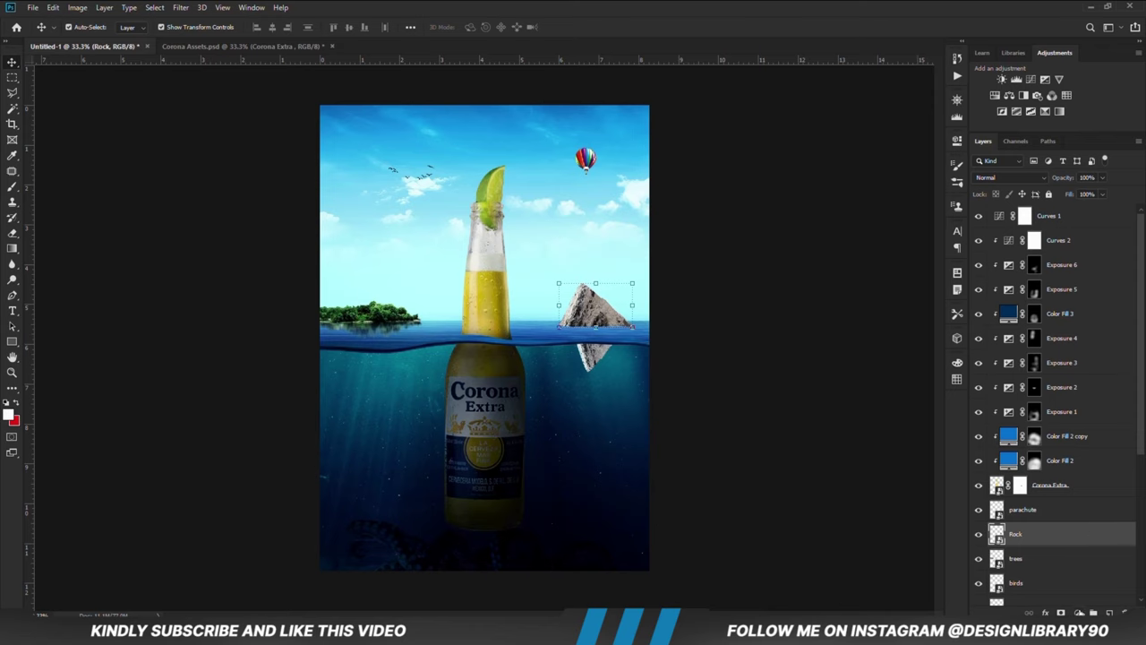
{"action": "left_click", "coordinate": [1086, 612]}
{"action": "left_click", "coordinate": [1075, 463]}
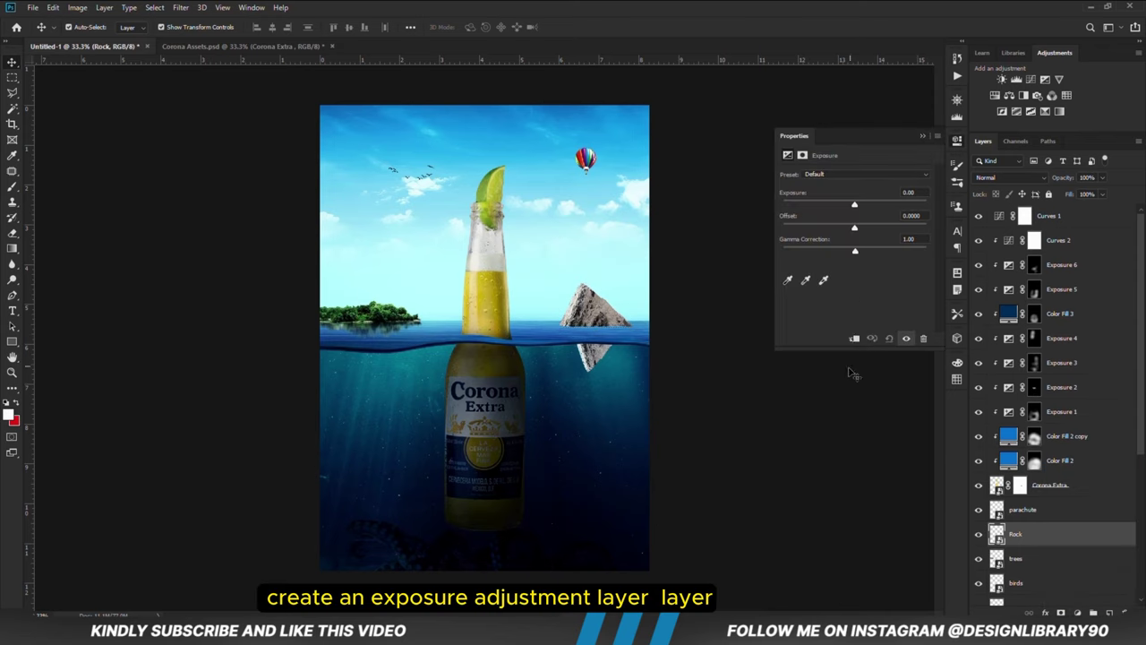
{"action": "left_click", "coordinate": [855, 338]}
{"action": "left_click_drag", "start_coordinate": [855, 205], "coordinate": [813, 207]}
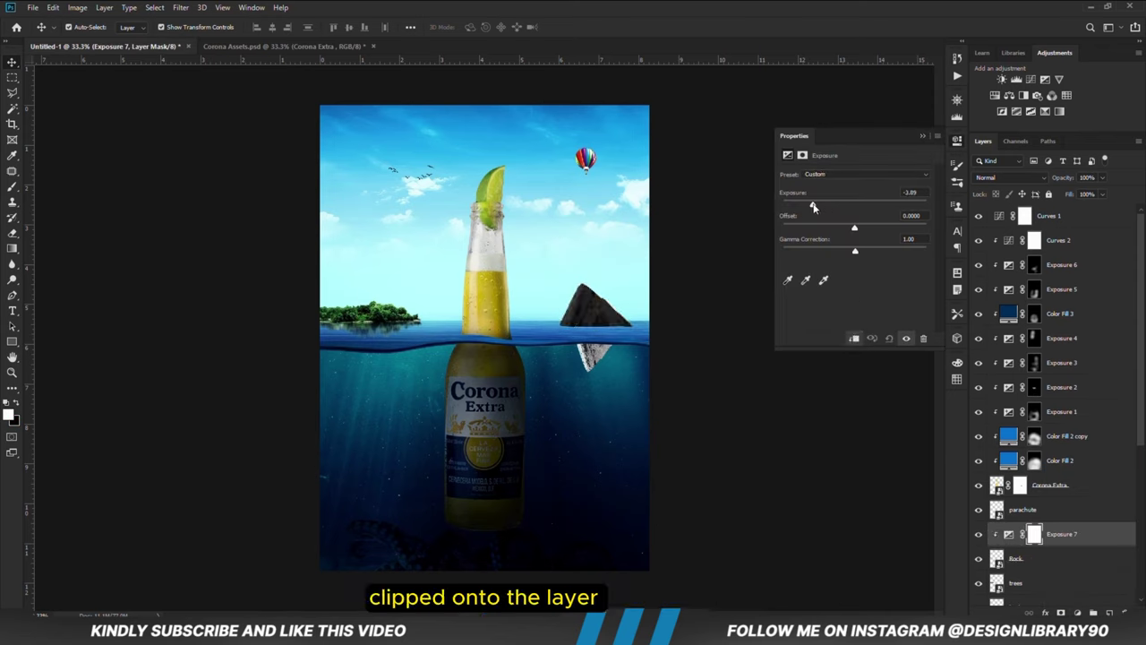
{"action": "left_click", "coordinate": [923, 137]}
Step: Invert the Exposure 7 mask and paint white shading on the above-water rock with a smaller soft brush at 12% opacity
{"action": "key", "text": "ctrl+i"}
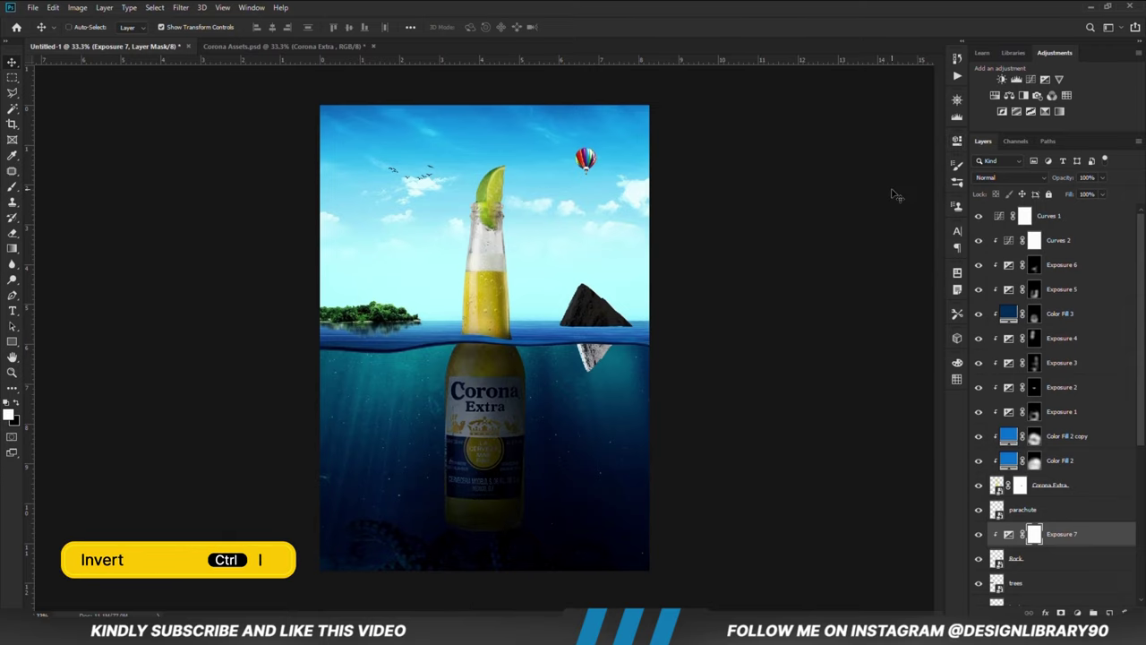
{"action": "key", "text": "b"}
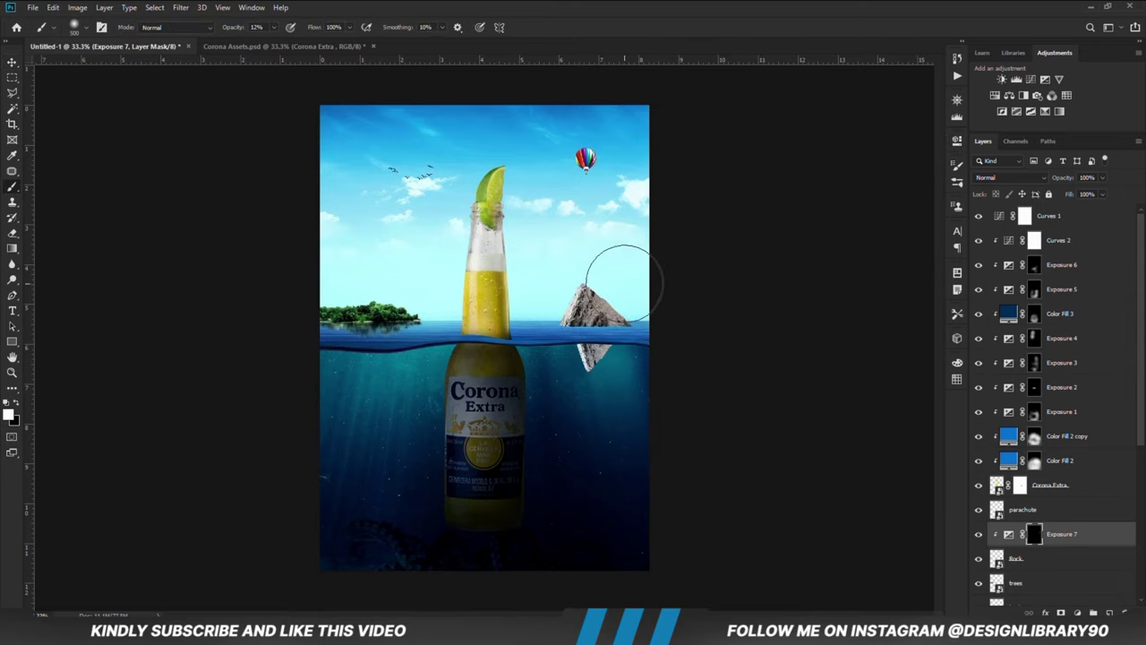
{"action": "key", "text": "bracketleft"}
{"action": "key", "text": "bracketleft"}
{"action": "key", "text": "bracketleft"}
{"action": "key", "text": "bracketleft"}
{"action": "key", "text": "bracketleft"}
{"action": "key", "text": "bracketleft"}
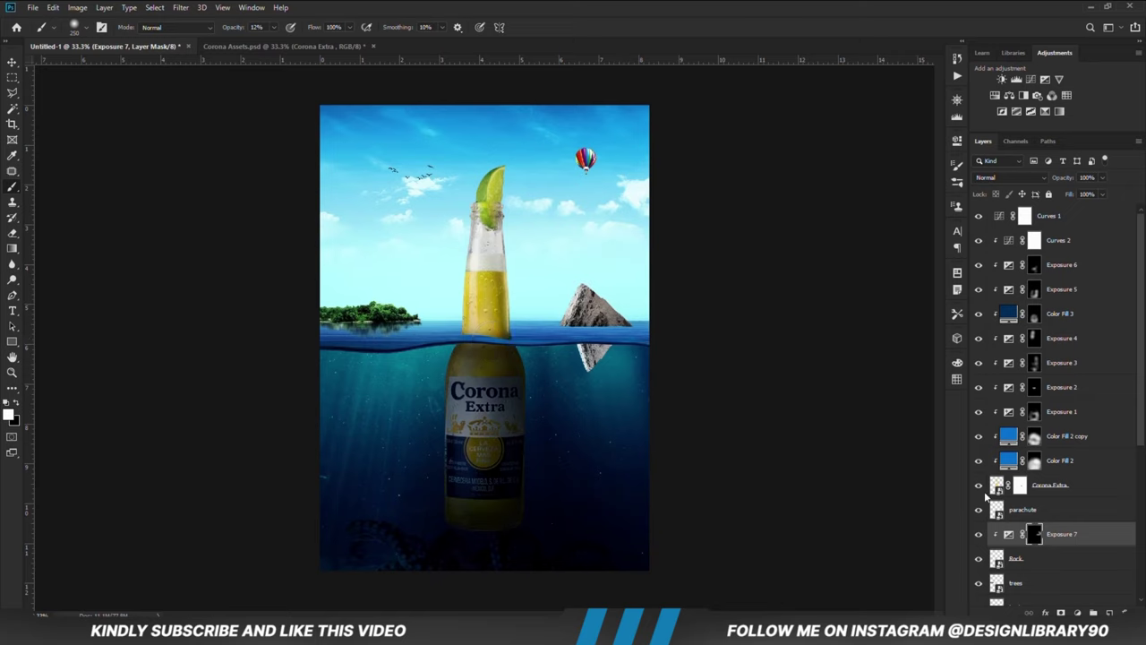
{"action": "left_click", "coordinate": [980, 533]}
Step: Create a layer above the trees layer and paint a black shadow at the rock's waterline with a flattened soft brush at 100% opacity
{"action": "scroll", "coordinate": [1061, 528], "scroll_direction": "down", "scroll_amount": 1}
{"action": "left_click", "coordinate": [1064, 555]}
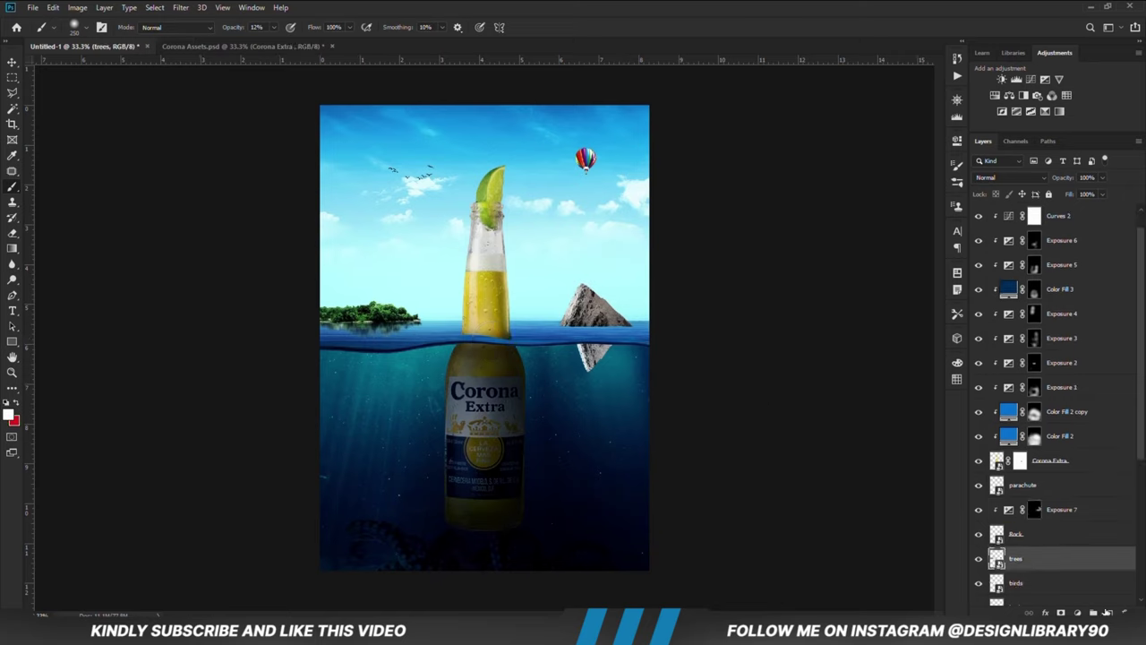
{"action": "key", "text": "ctrl+shift+alt+n"}
{"action": "right_click", "coordinate": [576, 334]}
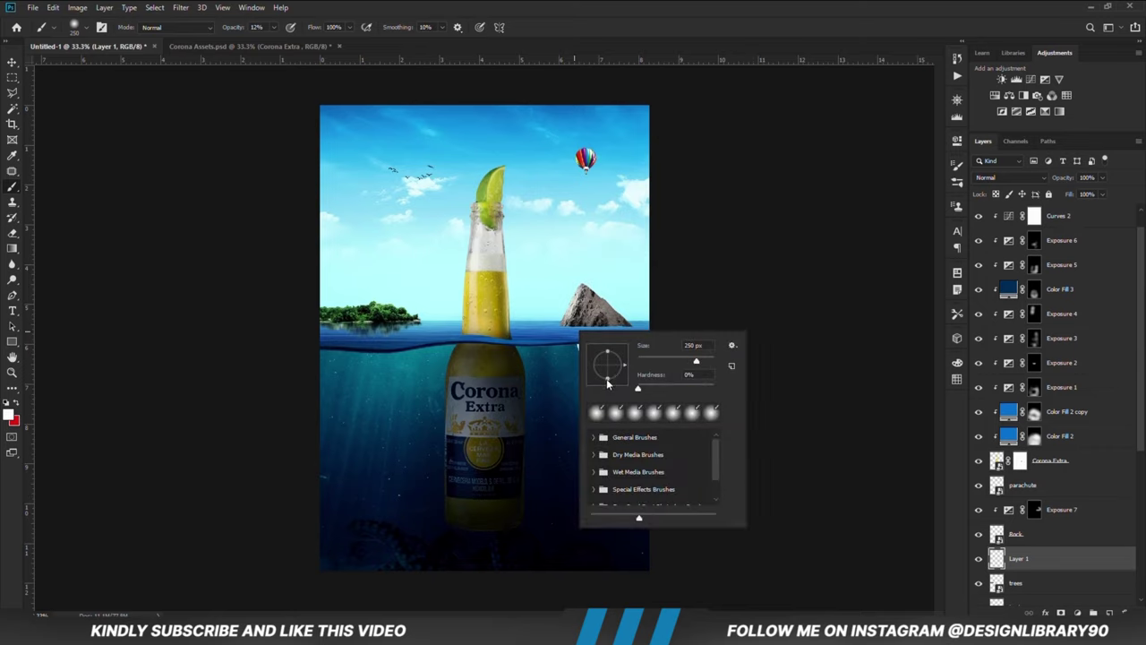
{"action": "key", "text": "Escape"}
{"action": "key", "text": "0"}
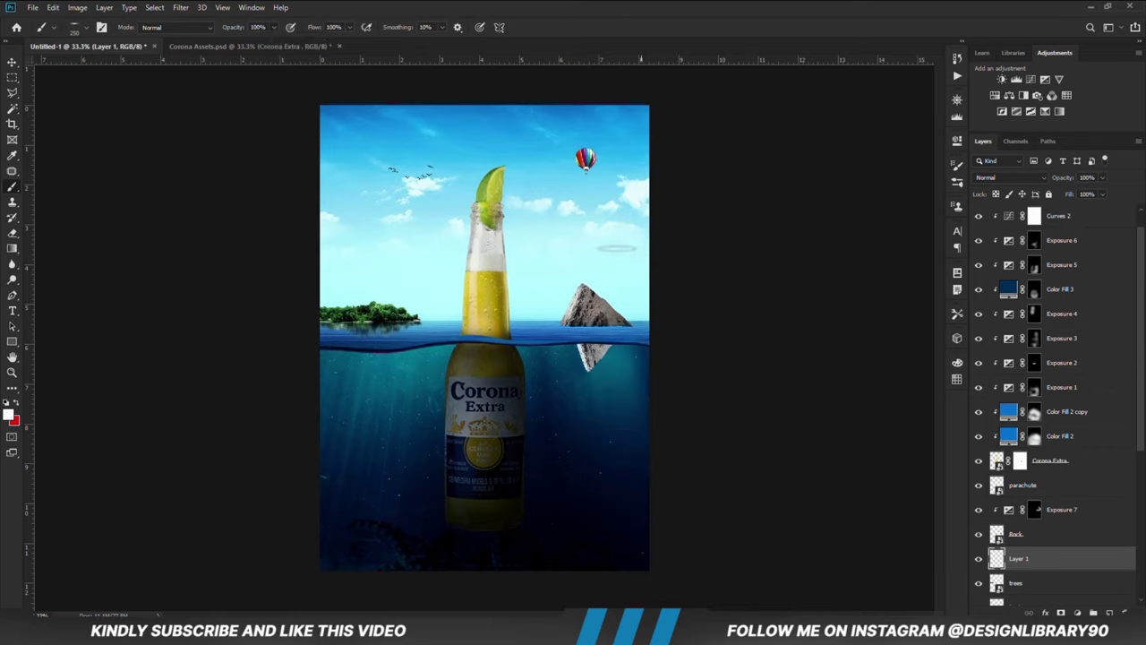
{"action": "right_click", "coordinate": [605, 323]}
{"action": "key", "text": "Escape"}
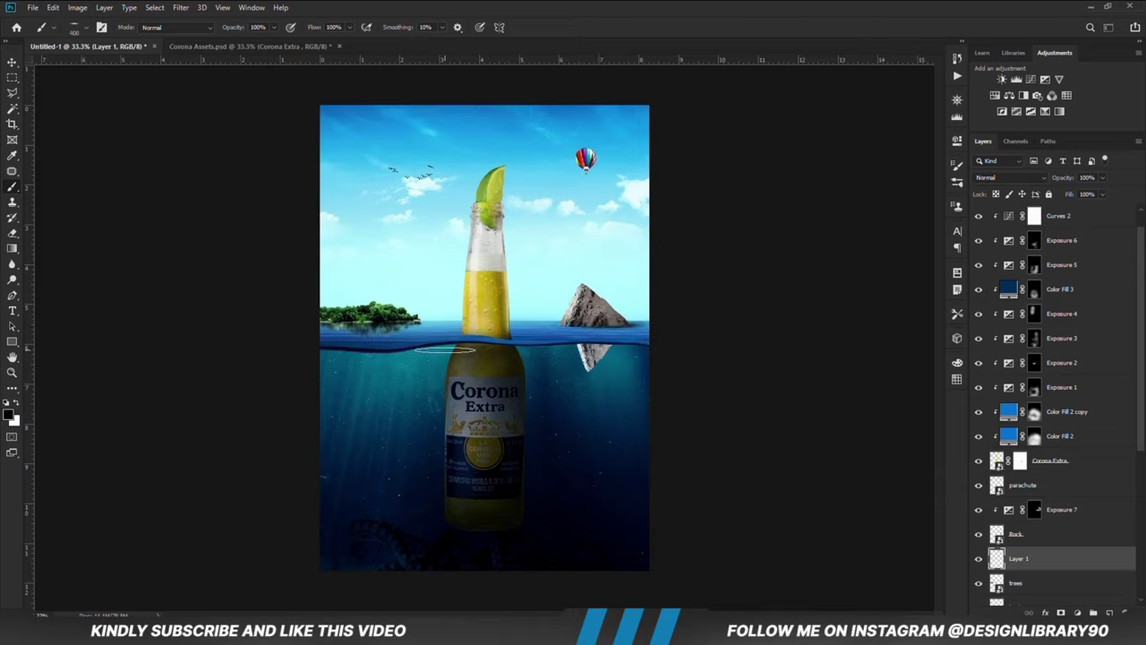
Step: Add a mask to Layer 1 to refine the rock's shadow, and create another shadow layer above it
{"action": "left_click", "coordinate": [1062, 612]}
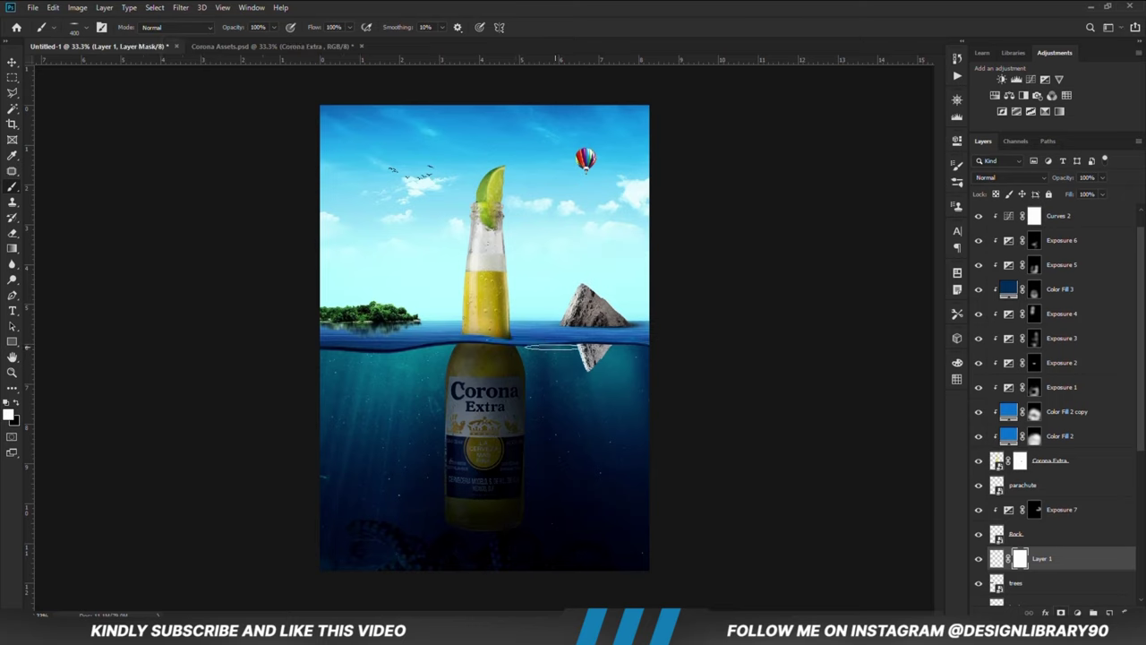
{"action": "left_click", "coordinate": [1111, 612]}
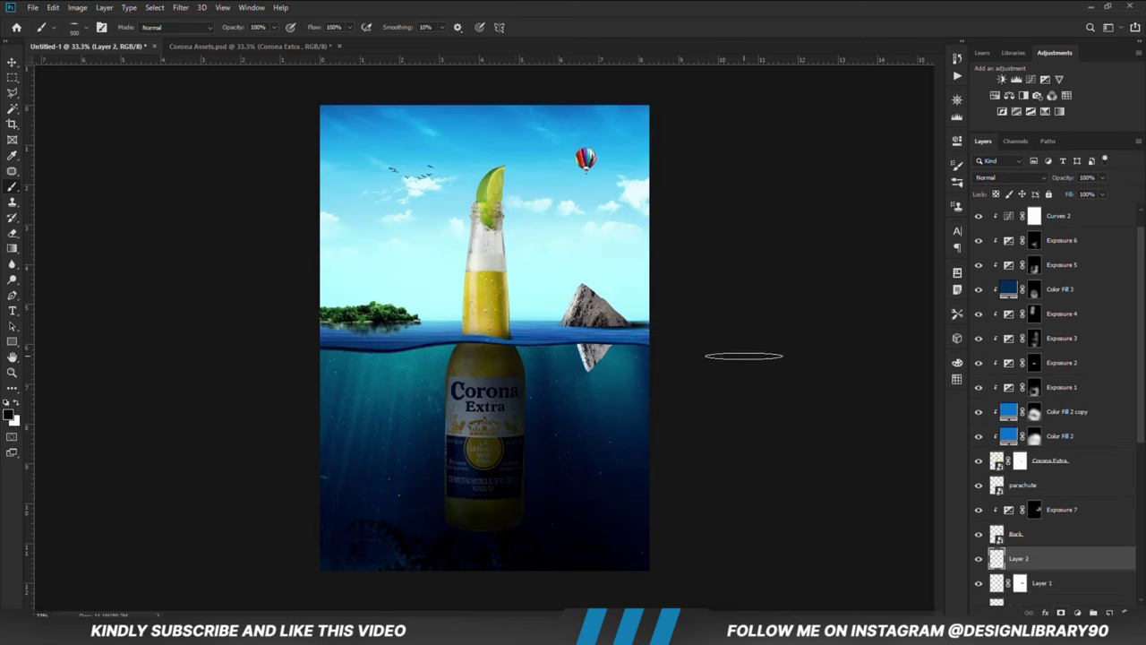
{"action": "left_click", "coordinate": [1032, 580]}
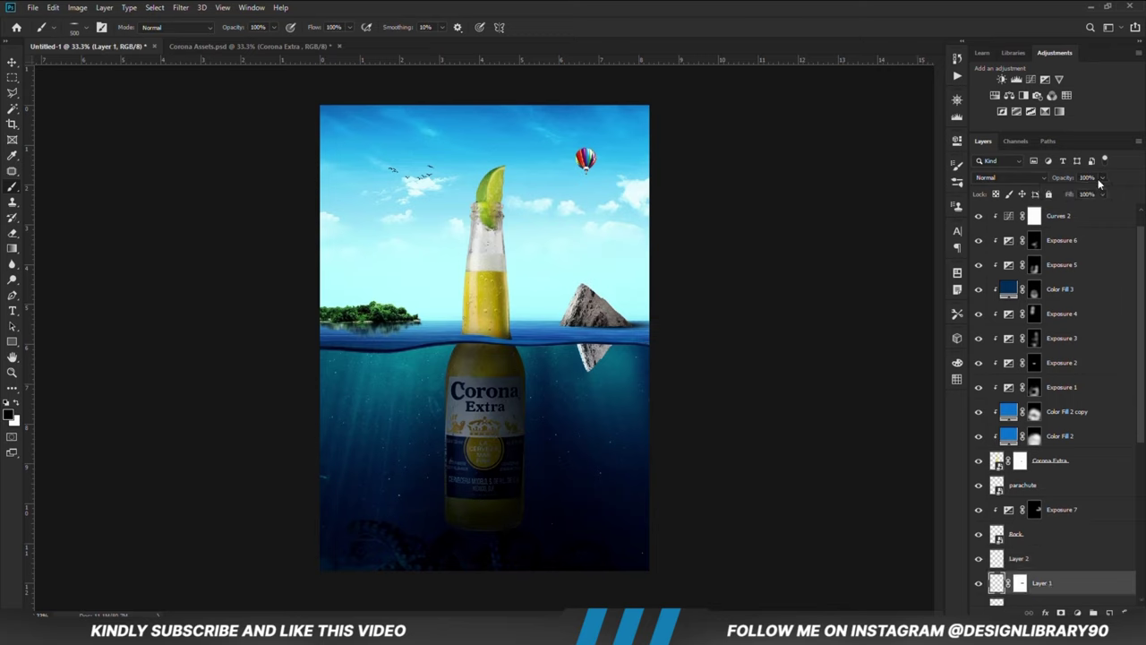
Step: Add an Exposure adjustment layer clipped to the underwater Rock copy layer with exposure set to -5.67
{"action": "left_click", "coordinate": [12, 62]}
{"action": "left_click", "coordinate": [606, 367]}
{"action": "left_click", "coordinate": [593, 355]}
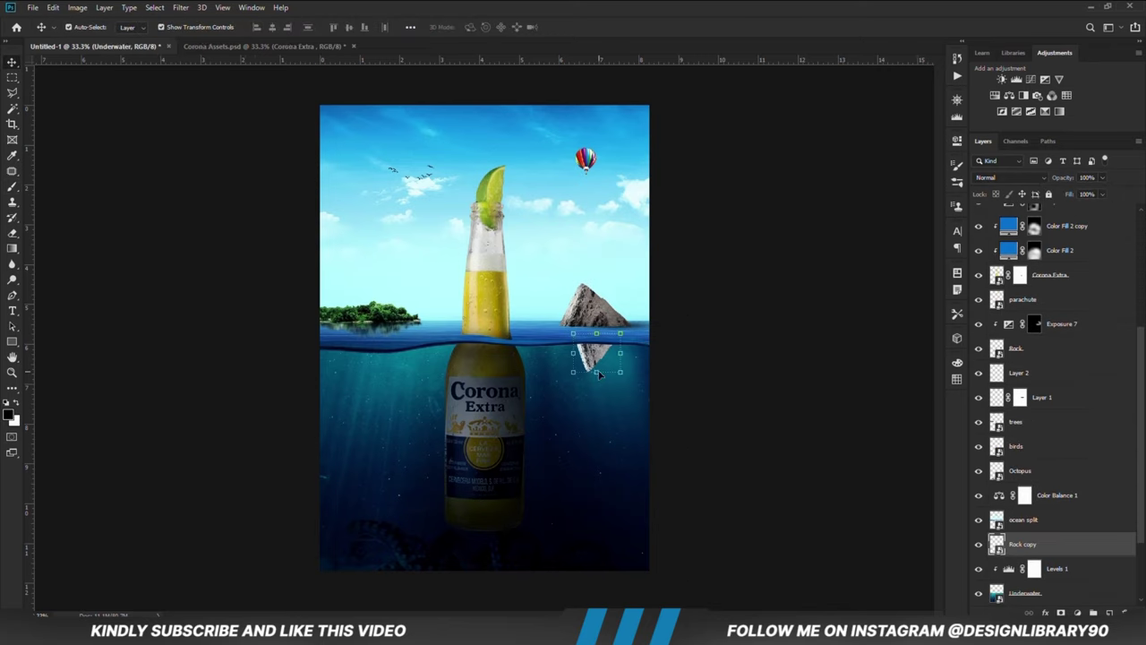
{"action": "left_click", "coordinate": [1078, 612]}
{"action": "left_click", "coordinate": [1070, 475]}
{"action": "left_click", "coordinate": [852, 339]}
{"action": "left_click_drag", "start_coordinate": [855, 205], "coordinate": [809, 205]}
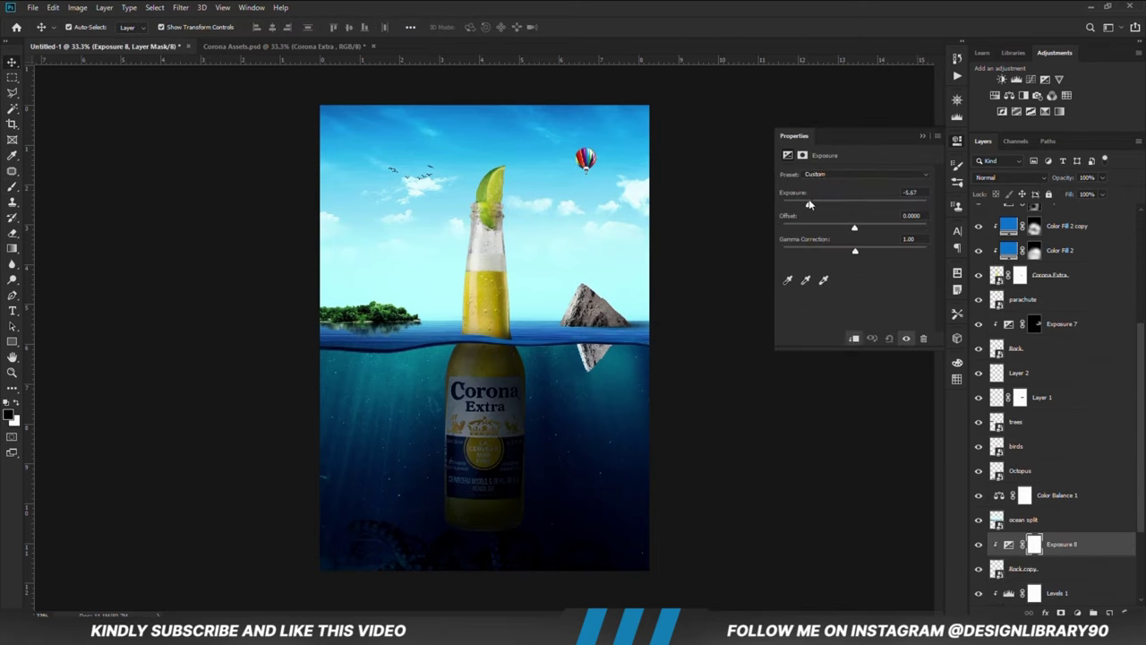
{"action": "left_click", "coordinate": [922, 136]}
Step: Invert the Exposure 8 mask and paint white shading over the submerged rock with a size 175 round soft brush at 17% opacity
{"action": "key", "text": "ctrl+i"}
{"action": "key", "text": "b"}
{"action": "right_click", "coordinate": [624, 374]}
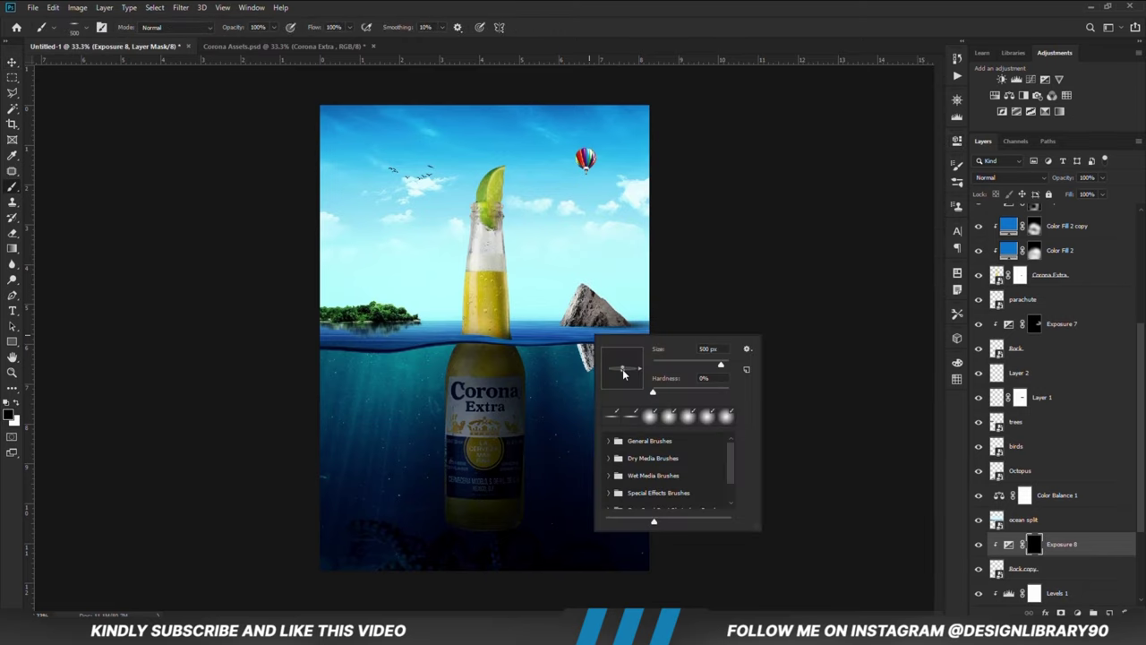
{"action": "left_click", "coordinate": [591, 16]}
{"action": "key", "text": "bracketleft"}
{"action": "key", "text": "bracketleft"}
{"action": "key", "text": "bracketleft"}
{"action": "key", "text": "bracketleft"}
{"action": "key", "text": "bracketleft"}
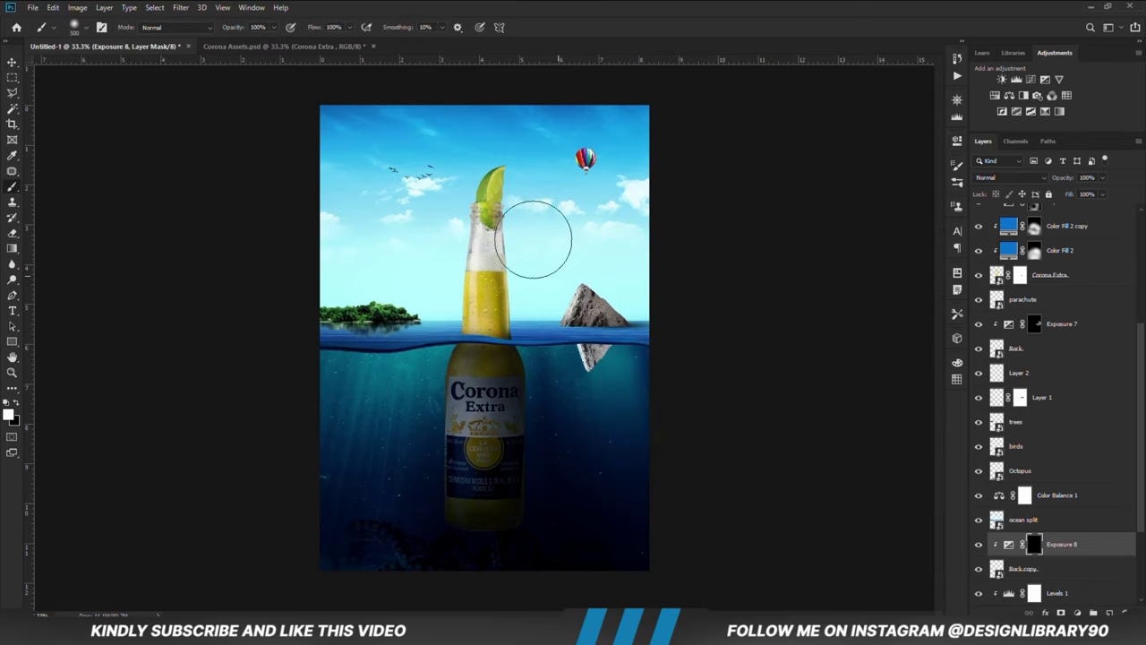
{"action": "key", "text": "1"}
{"action": "key", "text": "7"}
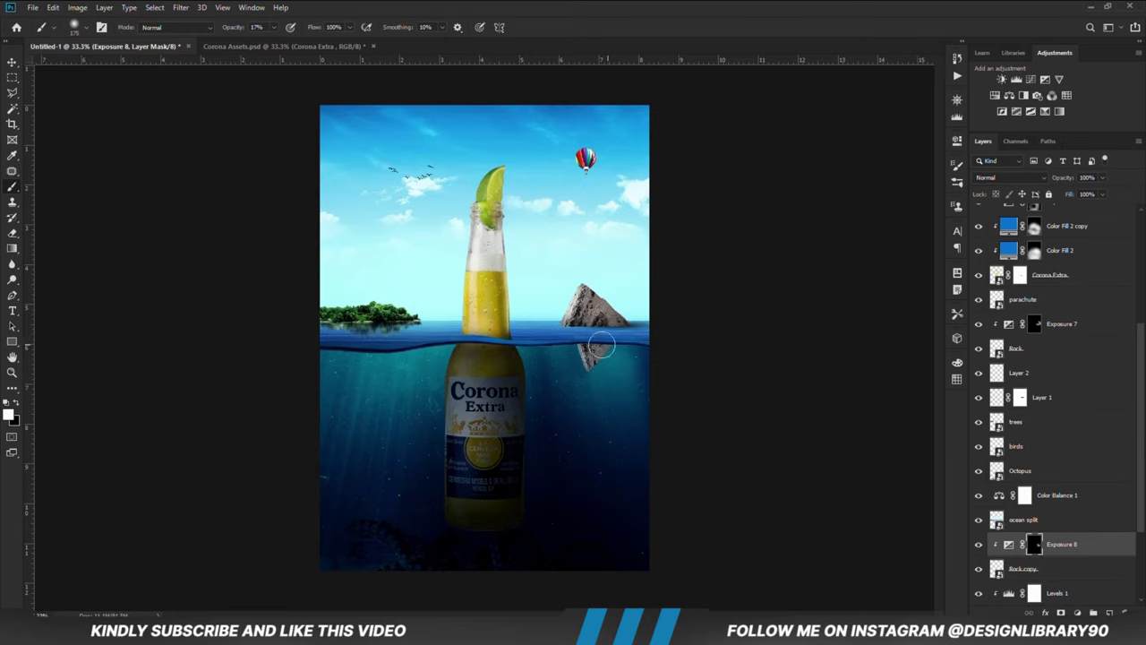
{"action": "key", "text": "v"}
{"action": "left_click", "coordinate": [174, 365]}
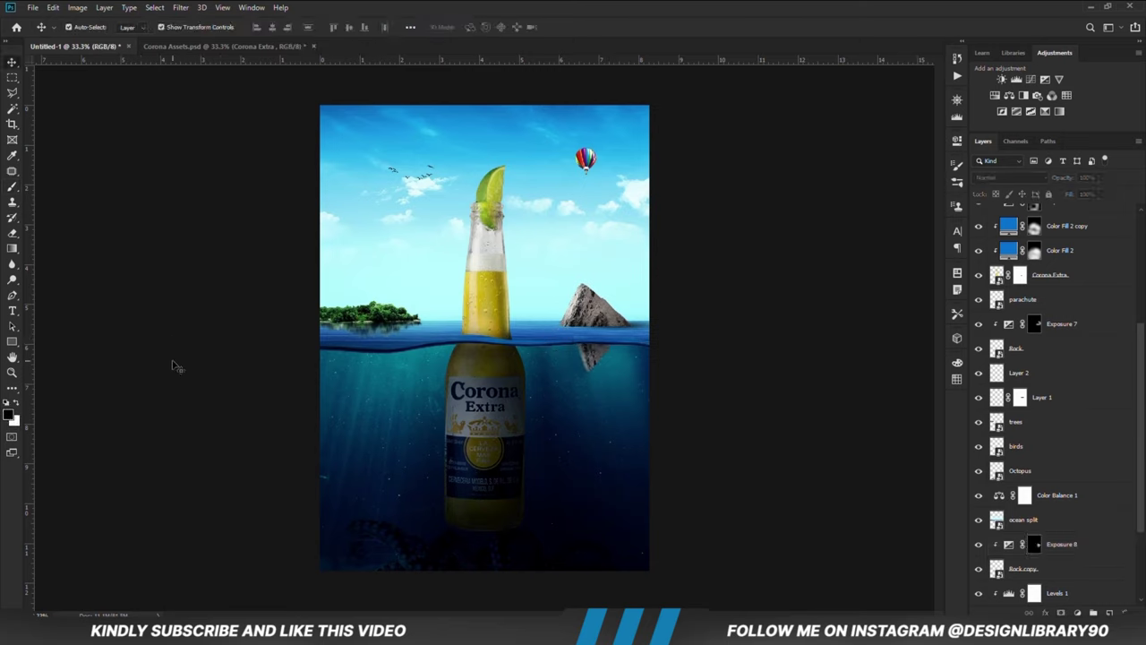
Step: Bring the lifebuoy from Corona Assets.psd into the poster and position it over the bottle's neck just above the waterline
{"action": "left_click", "coordinate": [225, 49]}
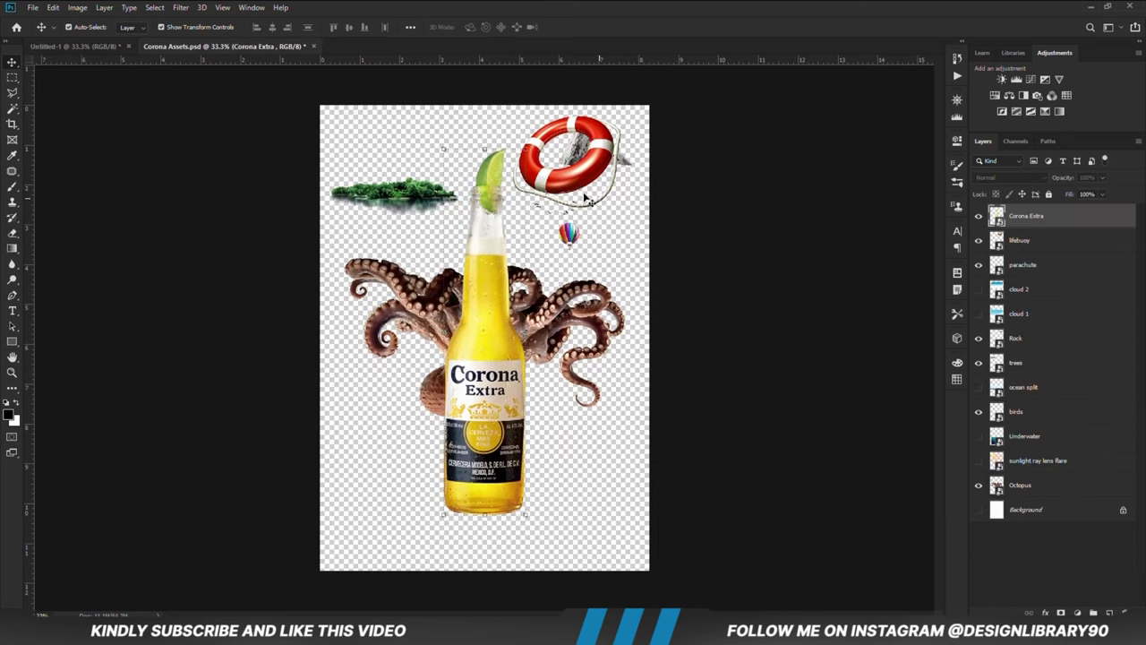
{"action": "left_click_drag", "start_coordinate": [570, 187], "coordinate": [588, 190]}
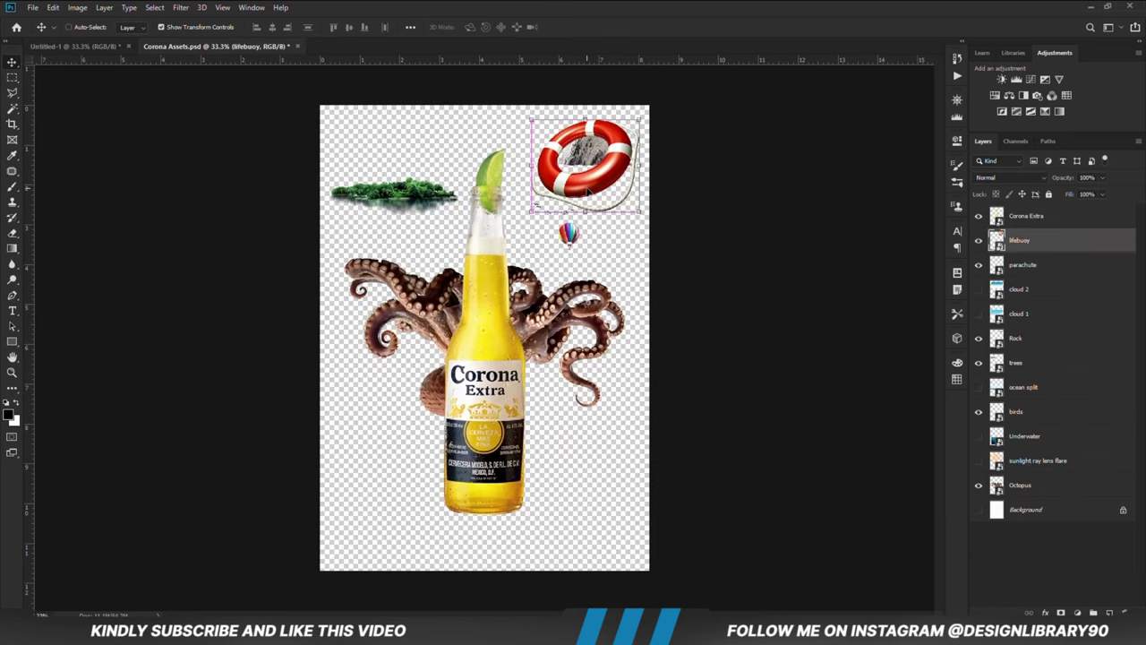
{"action": "left_click_drag", "start_coordinate": [97, 57], "coordinate": [503, 313]}
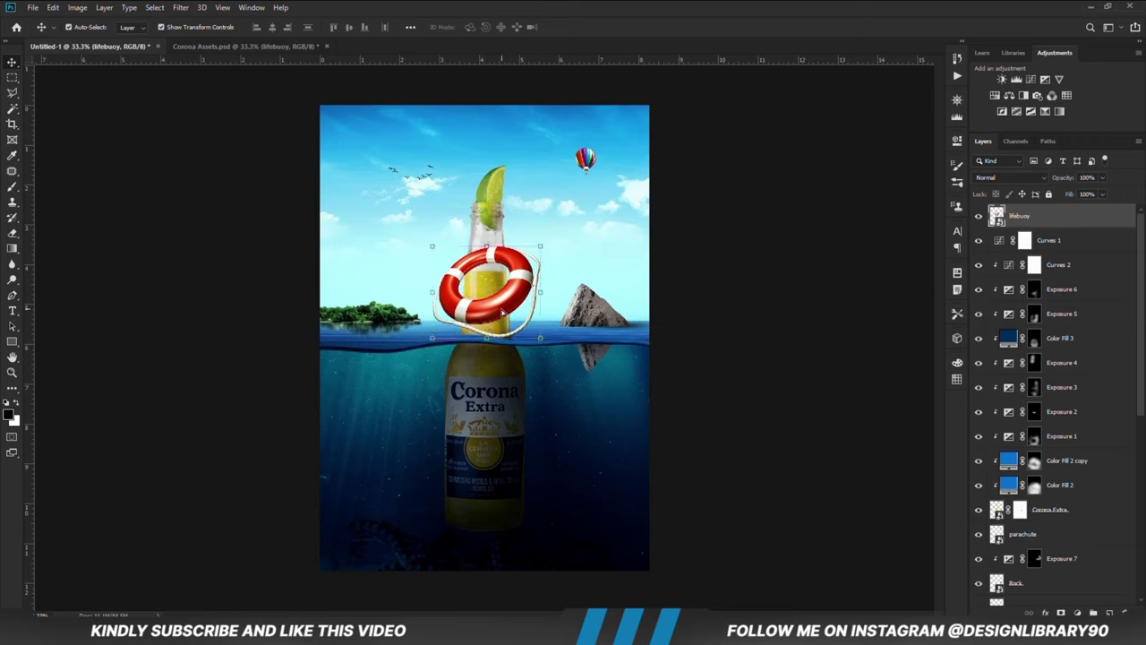
{"action": "key", "text": "Up"}
{"action": "key", "text": "Up"}
{"action": "key", "text": "Up"}
{"action": "key", "text": "Up"}
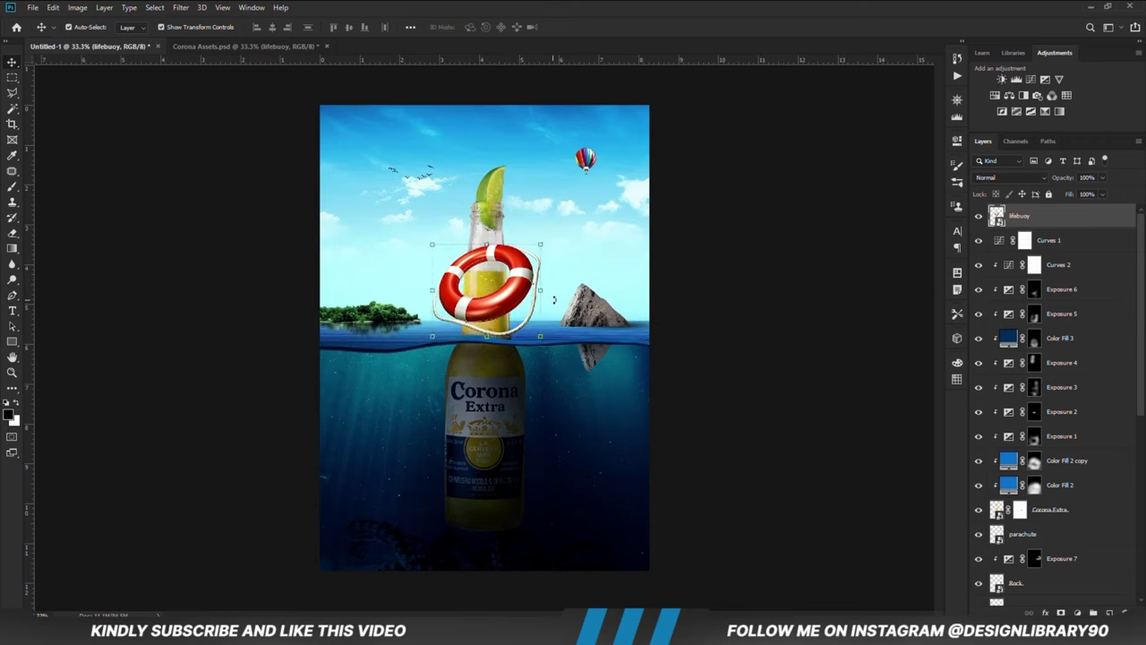
{"action": "left_click", "coordinate": [732, 308]}
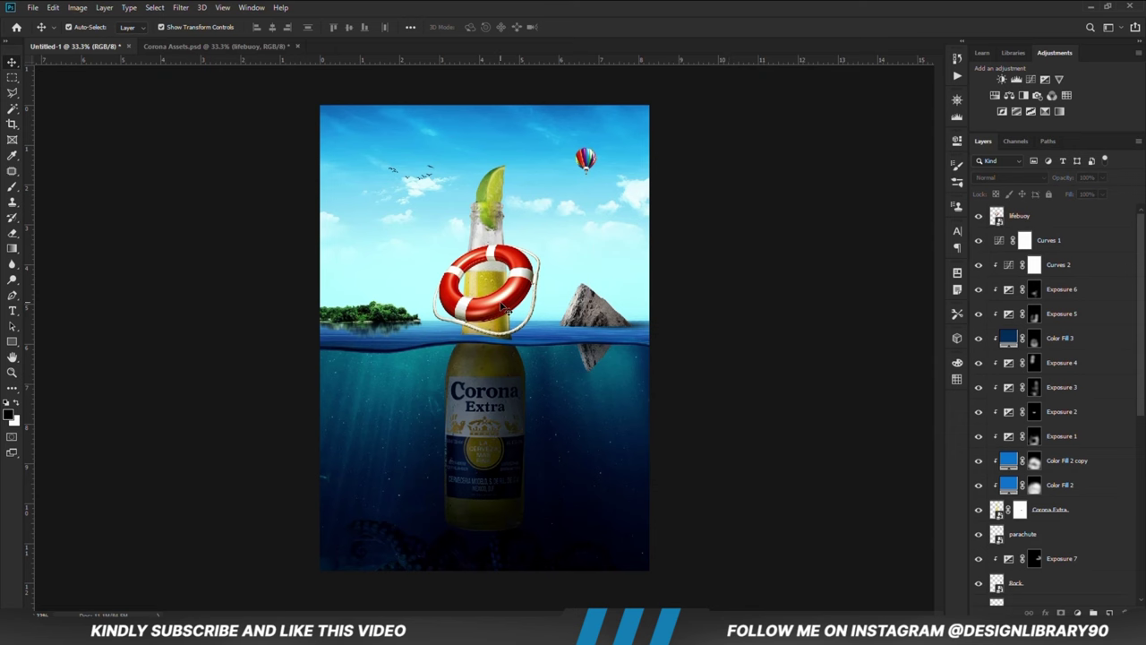
Step: Add a layer mask to the lifebuoy layer and reduce its opacity to 30%
{"action": "left_click", "coordinate": [503, 309]}
{"action": "key", "text": "ctrl+plus"}
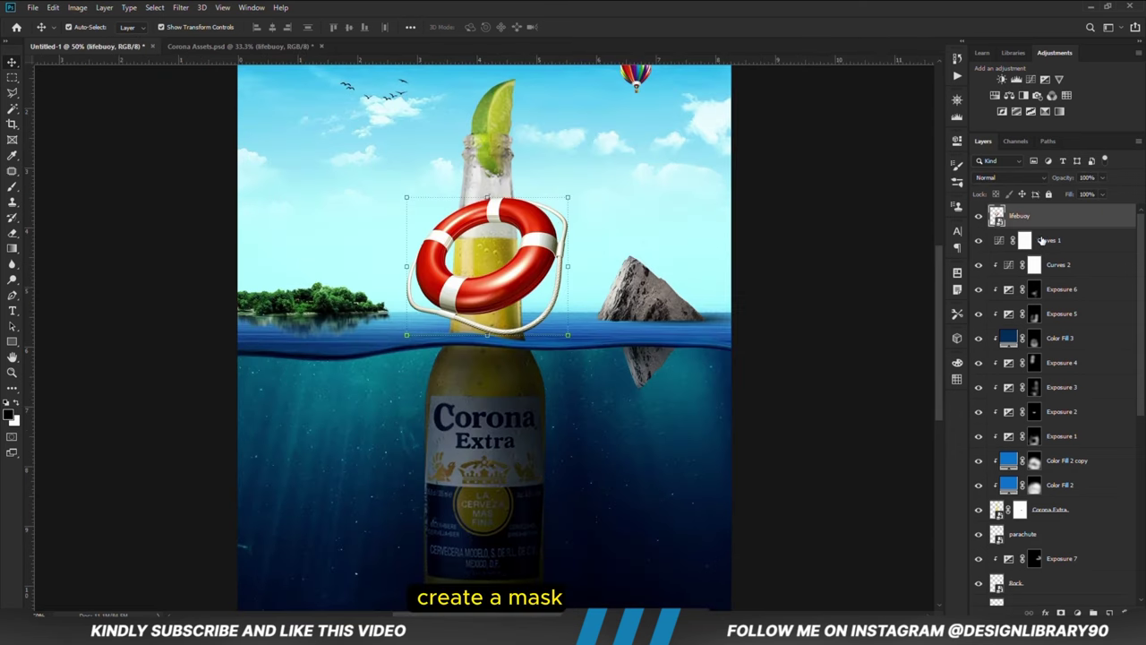
{"action": "left_click", "coordinate": [1052, 612]}
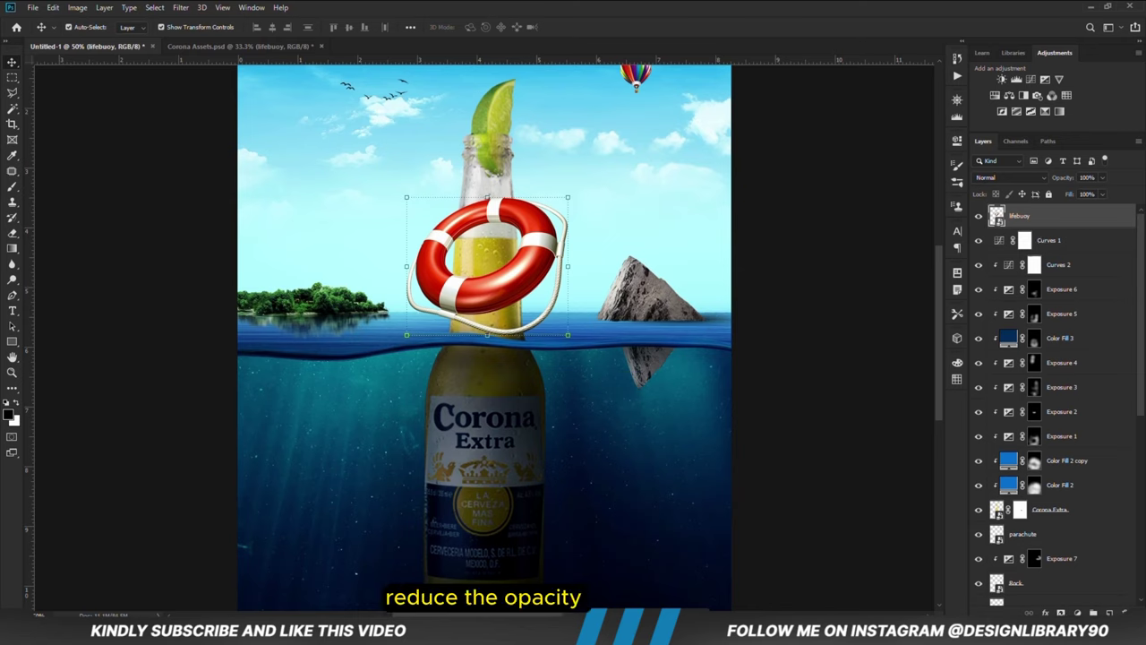
{"action": "left_click", "coordinate": [1065, 193]}
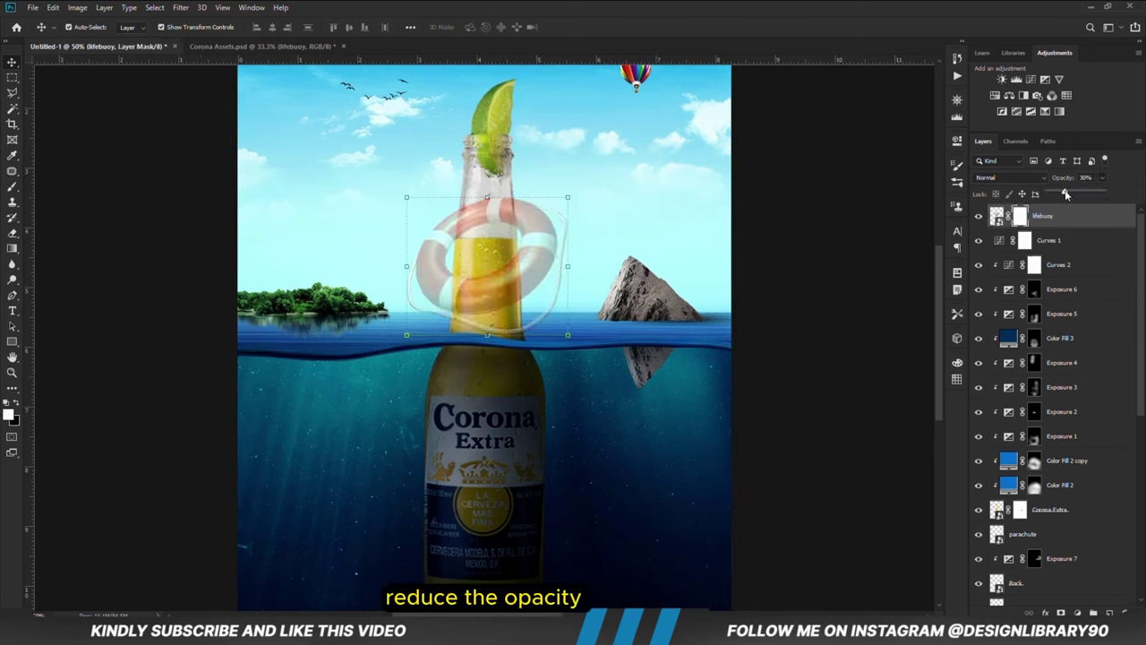
Step: Trace the bottle neck where it overlaps the lifebuoy's upper ring with the Pen tool, load the path as a selection, and activate the Rectangular Marquee tool
{"action": "left_click", "coordinate": [12, 296]}
{"action": "scroll", "coordinate": [461, 211], "scroll_direction": "up", "scroll_amount": 3}
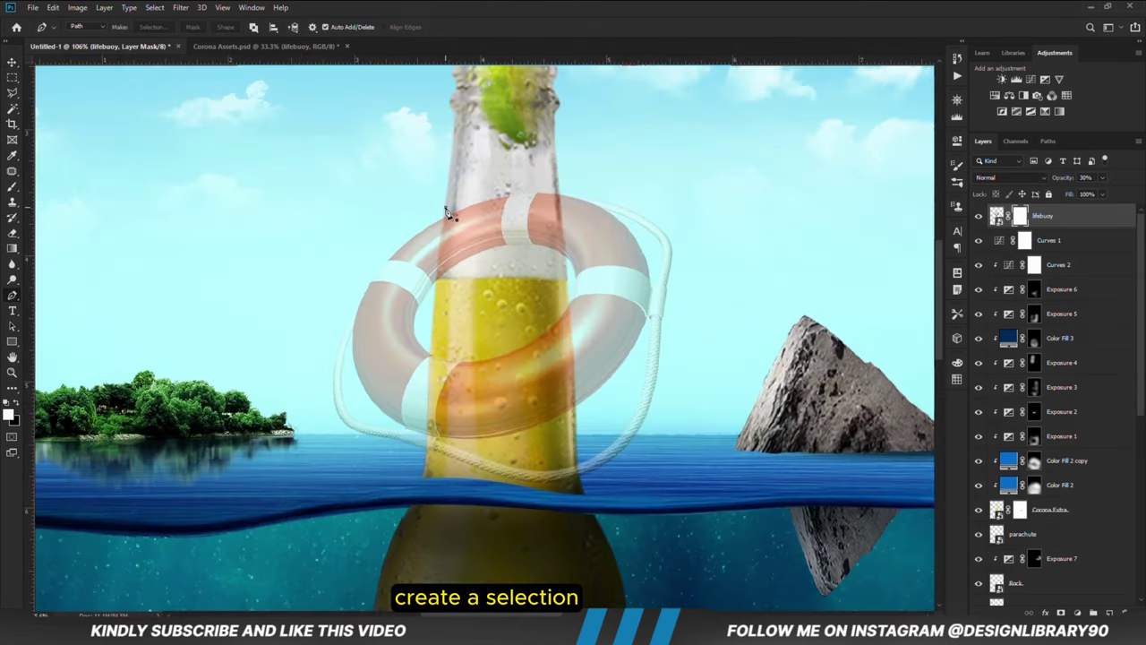
{"action": "left_click", "coordinate": [446, 209]}
{"action": "left_click_drag", "start_coordinate": [527, 295], "coordinate": [548, 265]}
{"action": "left_click_drag", "start_coordinate": [557, 185], "coordinate": [564, 223]}
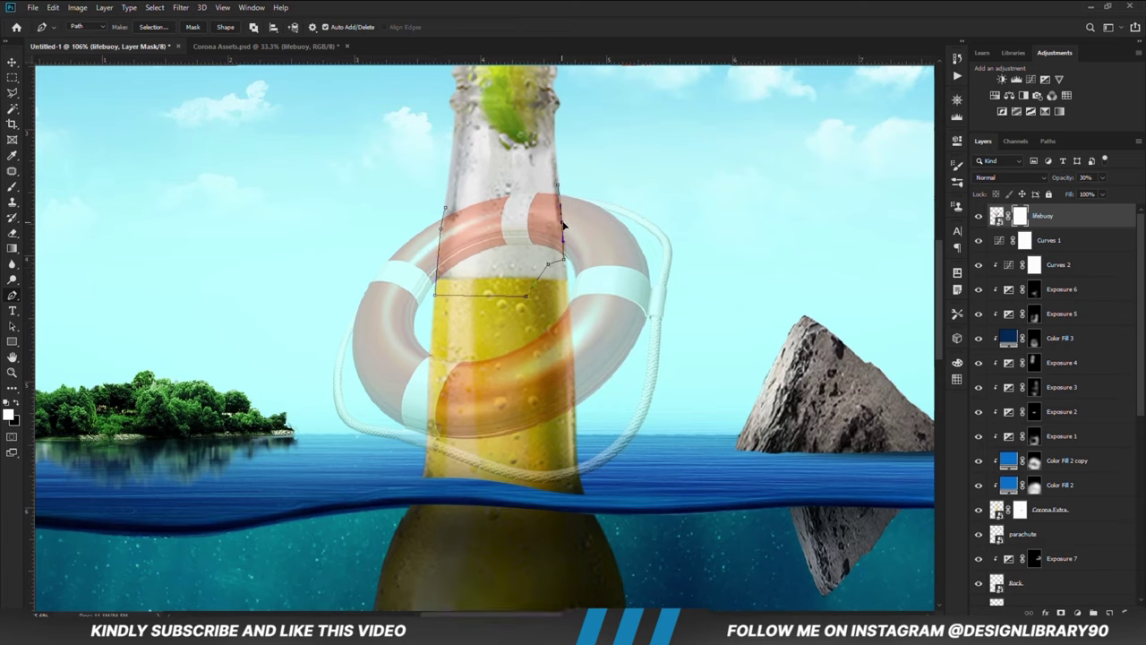
{"action": "left_click", "coordinate": [466, 175]}
{"action": "left_click", "coordinate": [447, 209]}
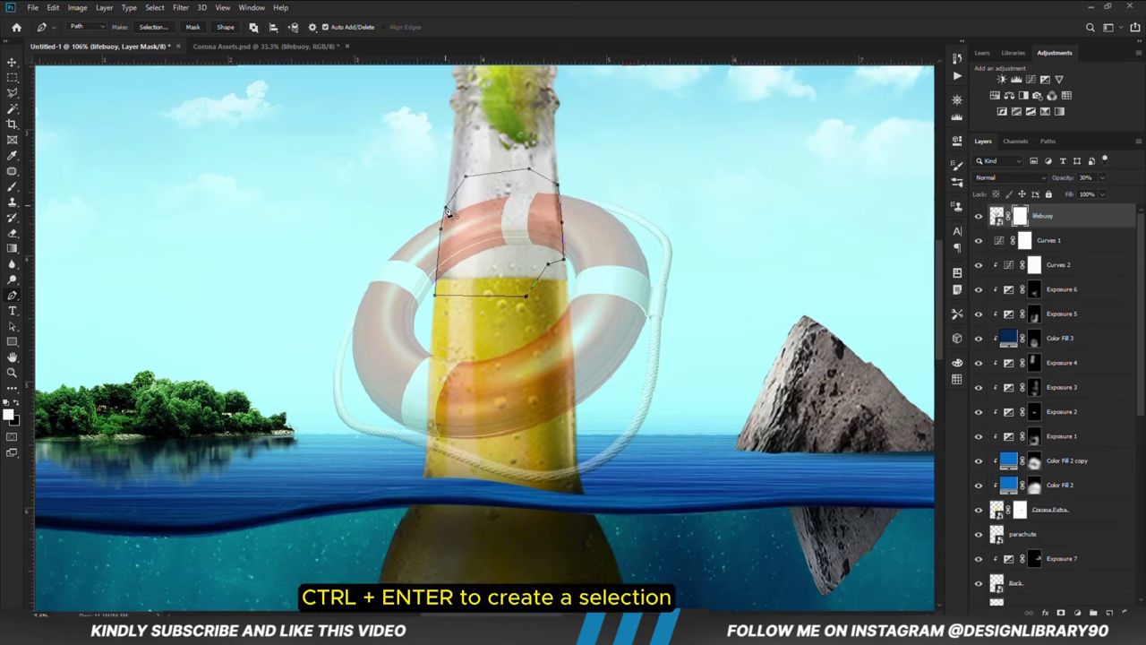
{"action": "key", "text": "ctrl+Return"}
{"action": "right_click", "coordinate": [13, 77]}
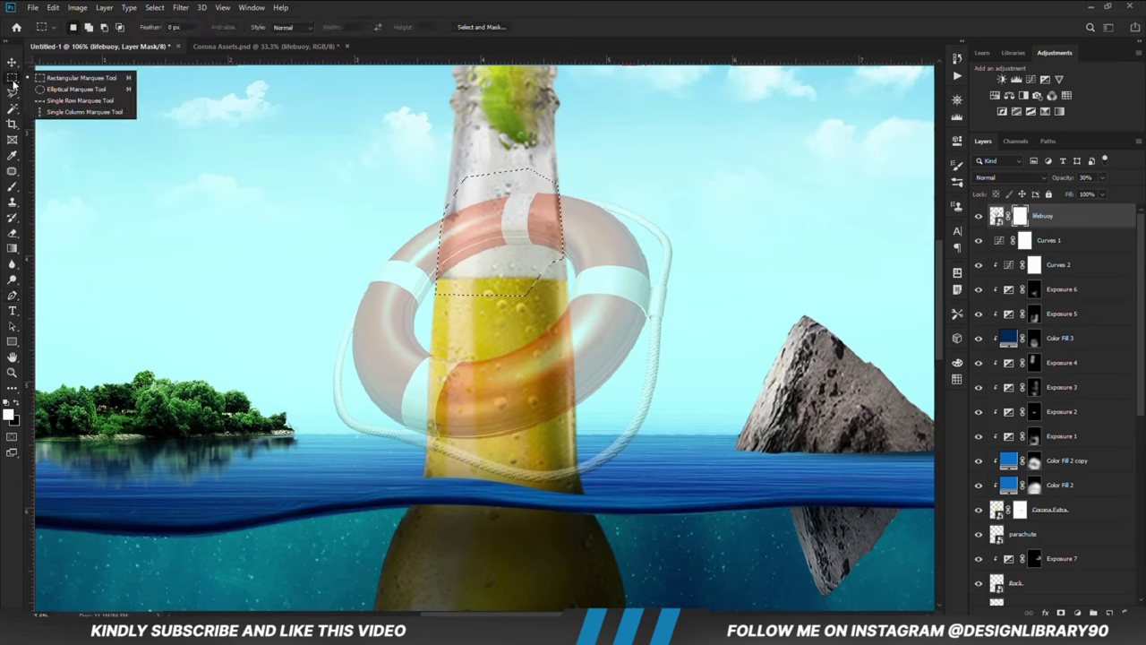
{"action": "left_click", "coordinate": [81, 75]}
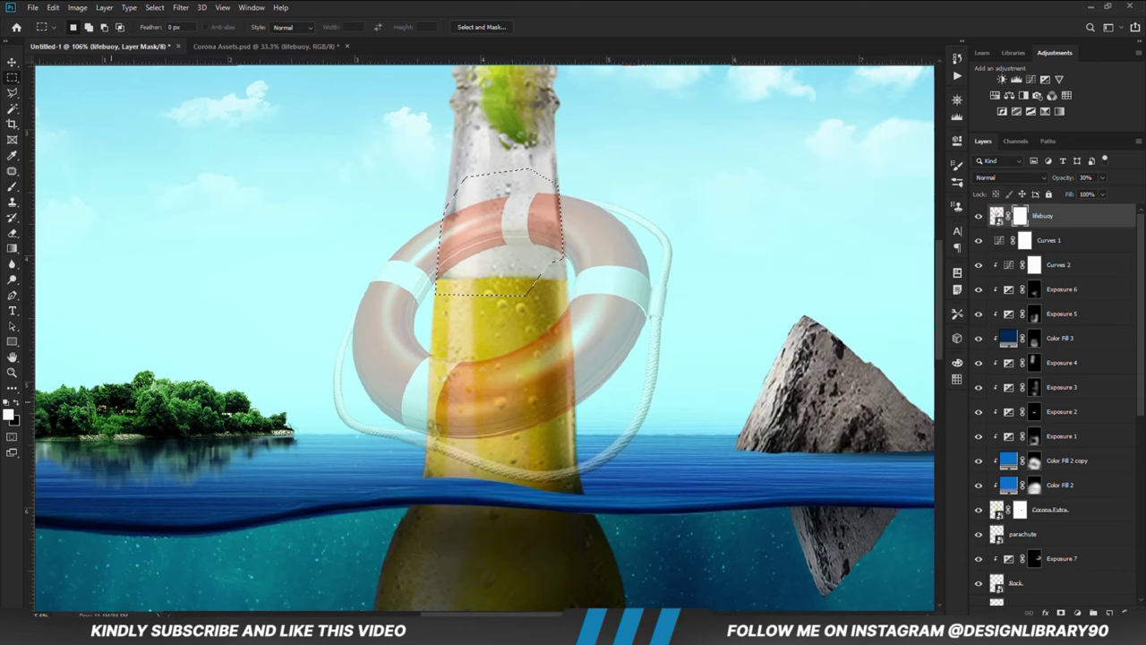
Step: Fill the selected bottle-neck area on the lifebuoy's layer mask with the black foreground color and deselect
{"action": "key", "text": "x"}
{"action": "right_click", "coordinate": [495, 233]}
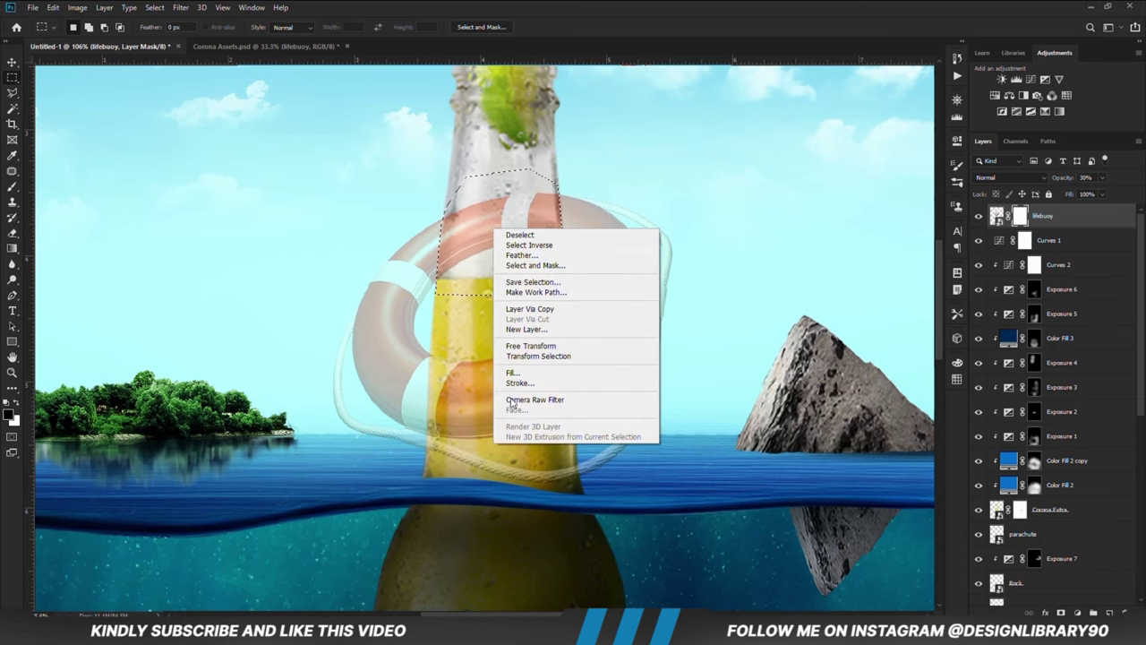
{"action": "left_click", "coordinate": [506, 369]}
{"action": "left_click", "coordinate": [414, 173]}
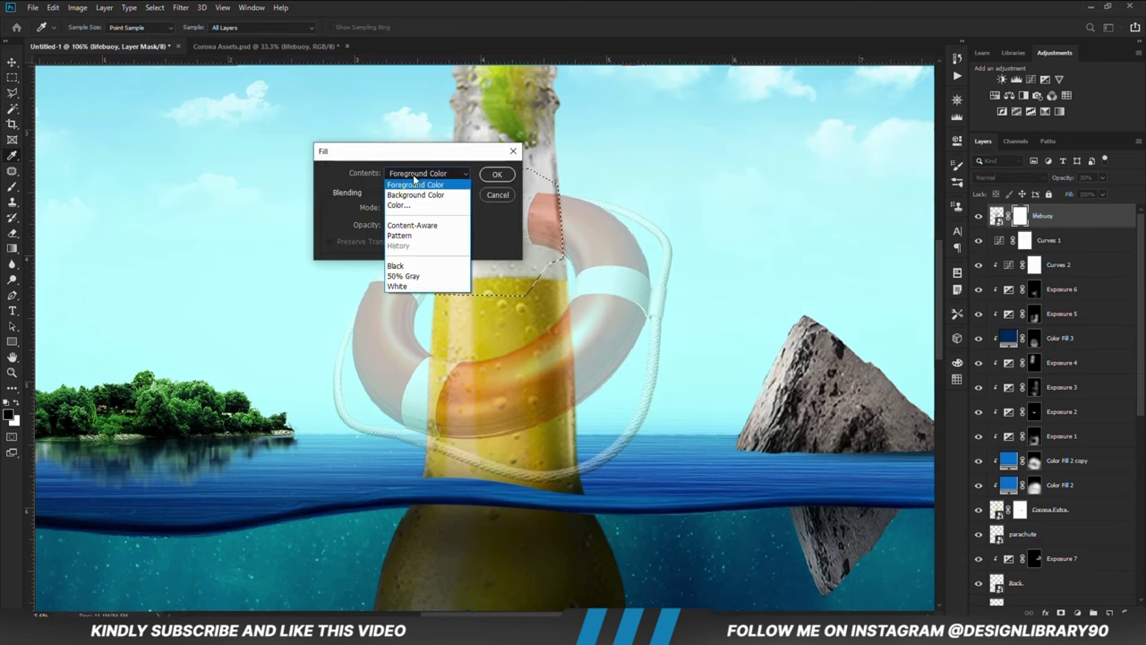
{"action": "left_click", "coordinate": [418, 175]}
{"action": "left_click", "coordinate": [497, 173]}
{"action": "key", "text": "ctrl+d"}
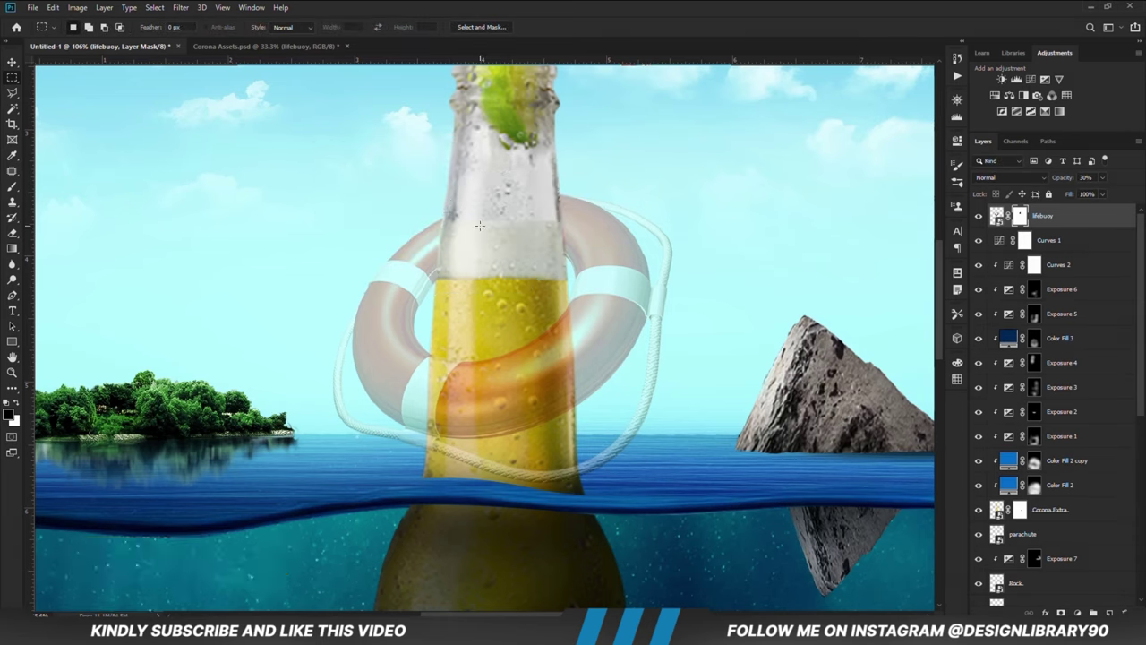
Step: Restore the lifebuoy layer's opacity to 100% and deselect the layer
{"action": "key", "text": "l"}
{"action": "key", "text": "ctrl+minus"}
{"action": "key", "text": "ctrl+minus"}
{"action": "key", "text": "ctrl+minus"}
{"action": "key", "text": "ctrl+minus"}
{"action": "left_click", "coordinate": [1103, 177]}
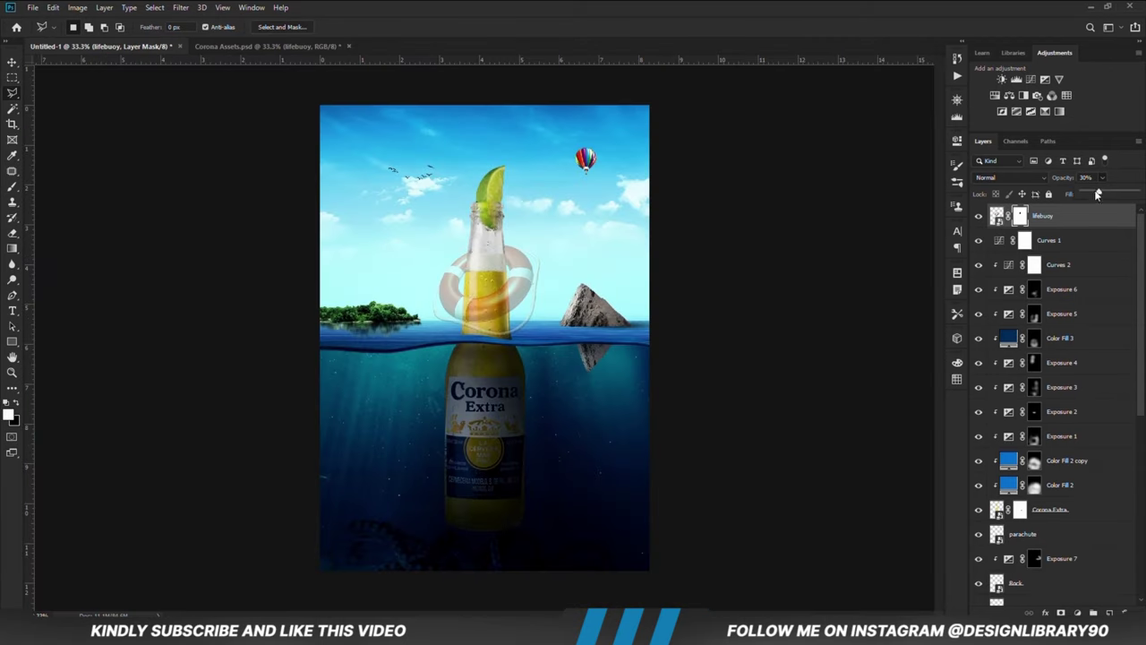
{"action": "left_click_drag", "start_coordinate": [1097, 192], "coordinate": [1139, 192]}
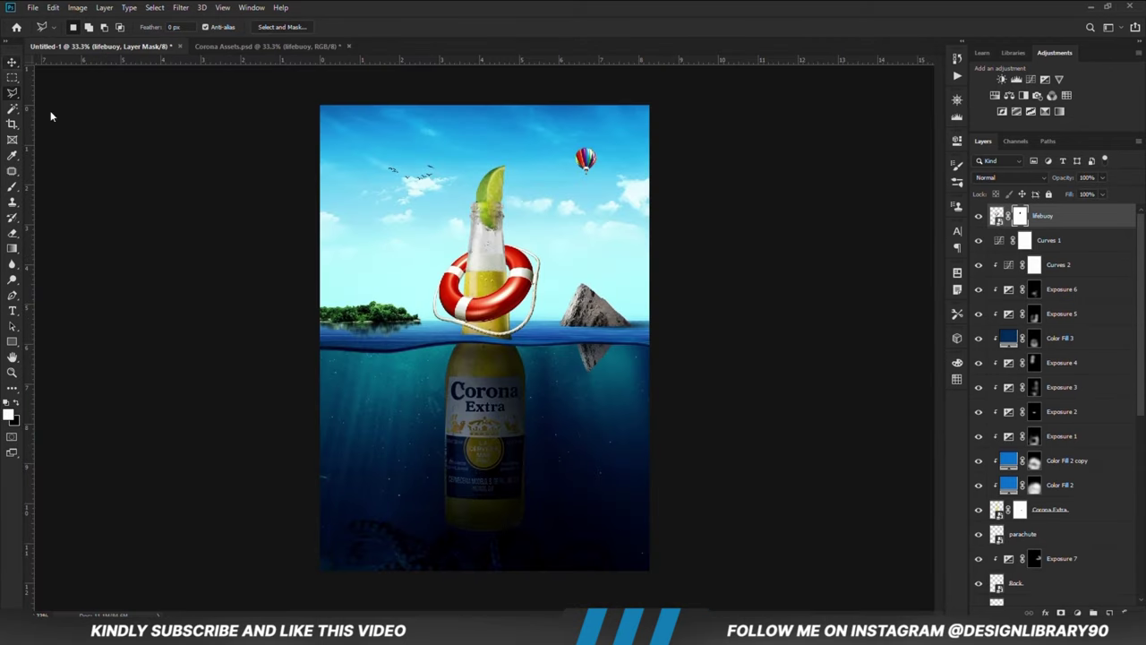
{"action": "key", "text": "v"}
{"action": "left_click", "coordinate": [179, 256]}
{"action": "key", "text": "ctrl+minus"}
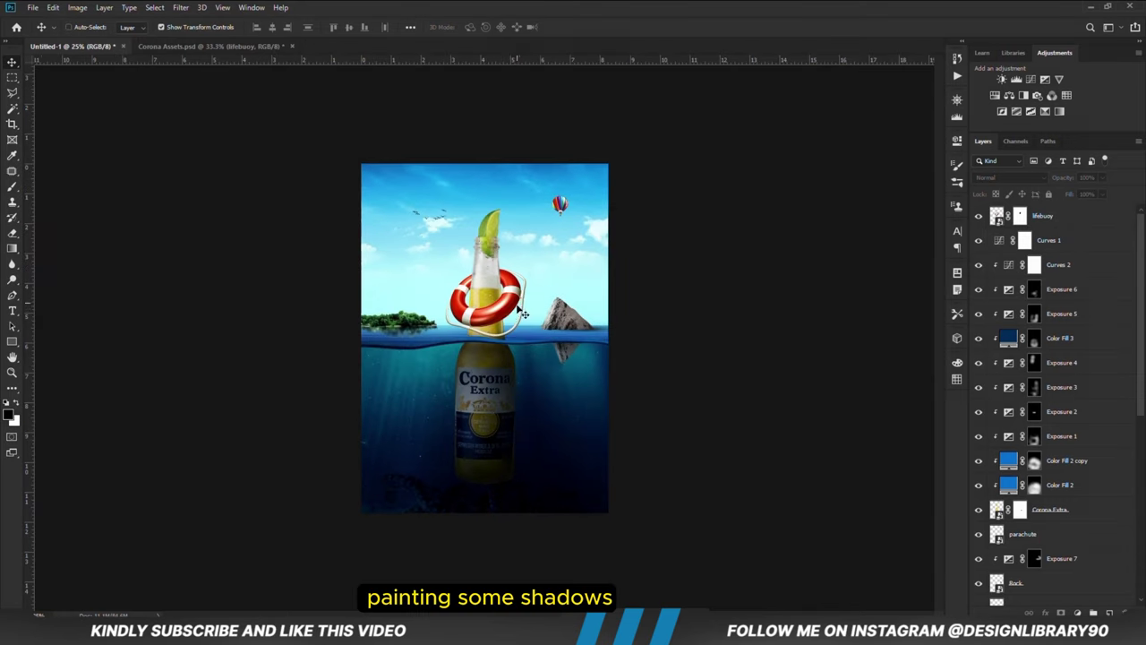
Step: Clip an Exposure adjustment of -2.94 to the lifebuoy layer and invert its mask
{"action": "left_click", "coordinate": [510, 315]}
{"action": "left_click", "coordinate": [978, 216]}
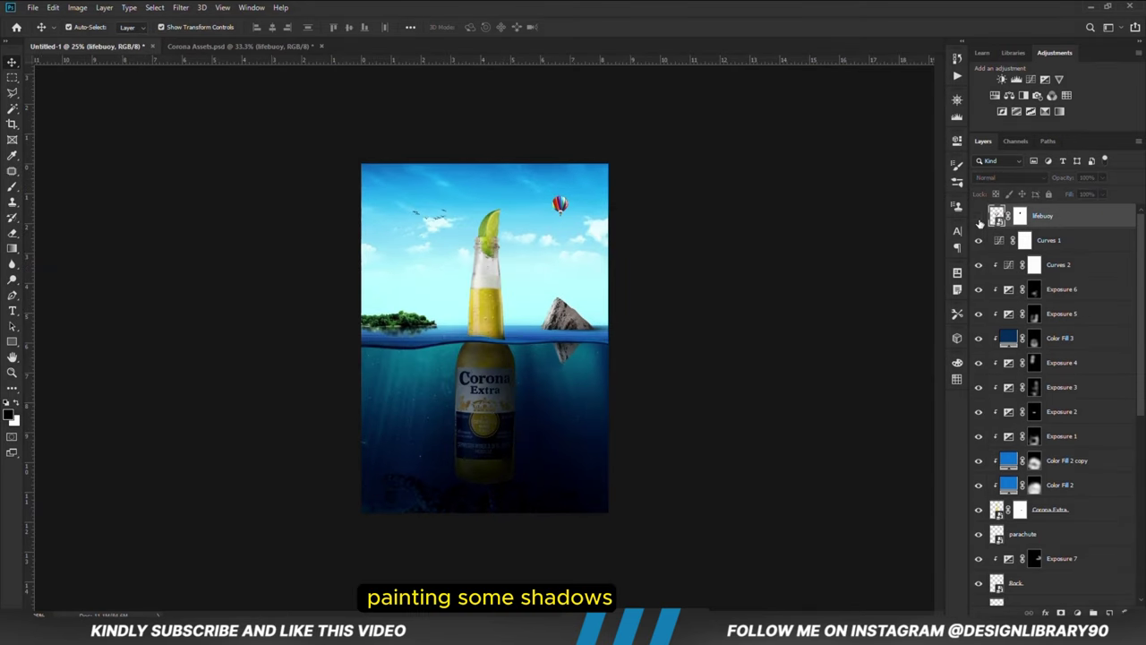
{"action": "left_click", "coordinate": [978, 215]}
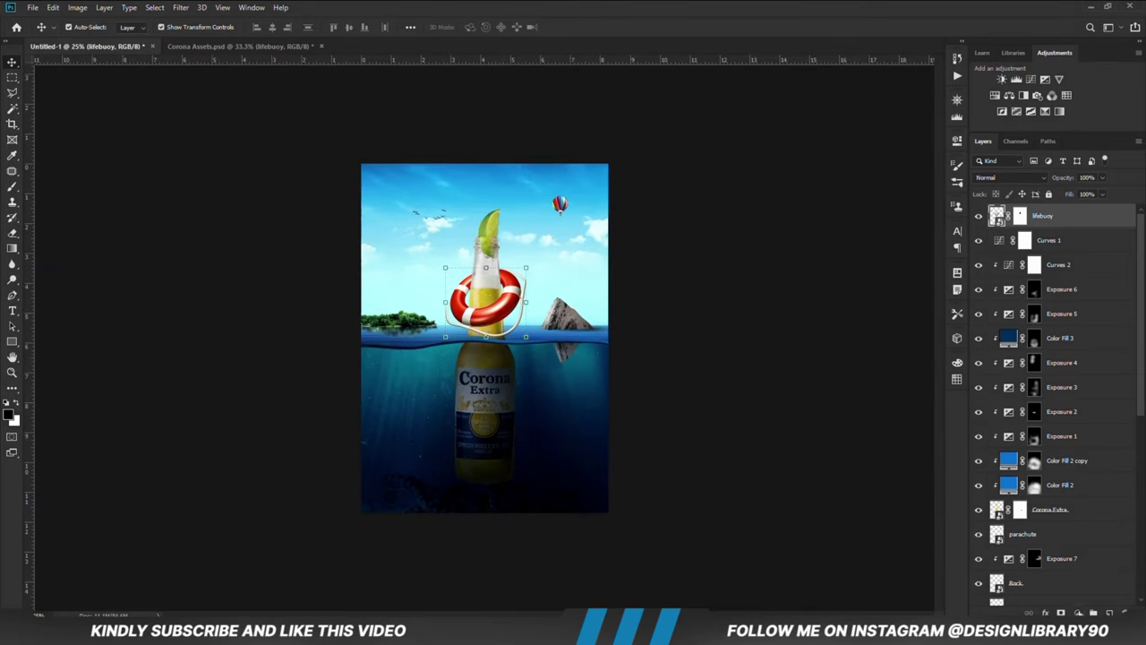
{"action": "left_click", "coordinate": [1085, 614]}
{"action": "left_click", "coordinate": [1070, 468]}
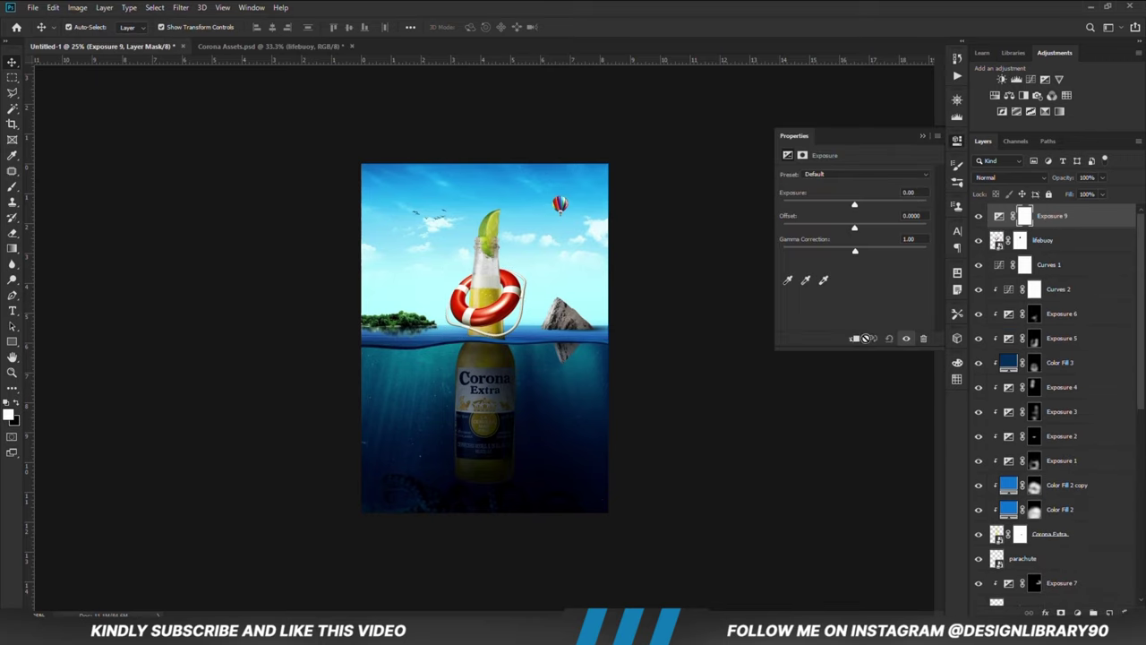
{"action": "left_click", "coordinate": [854, 339]}
{"action": "left_click_drag", "start_coordinate": [832, 202], "coordinate": [823, 205]}
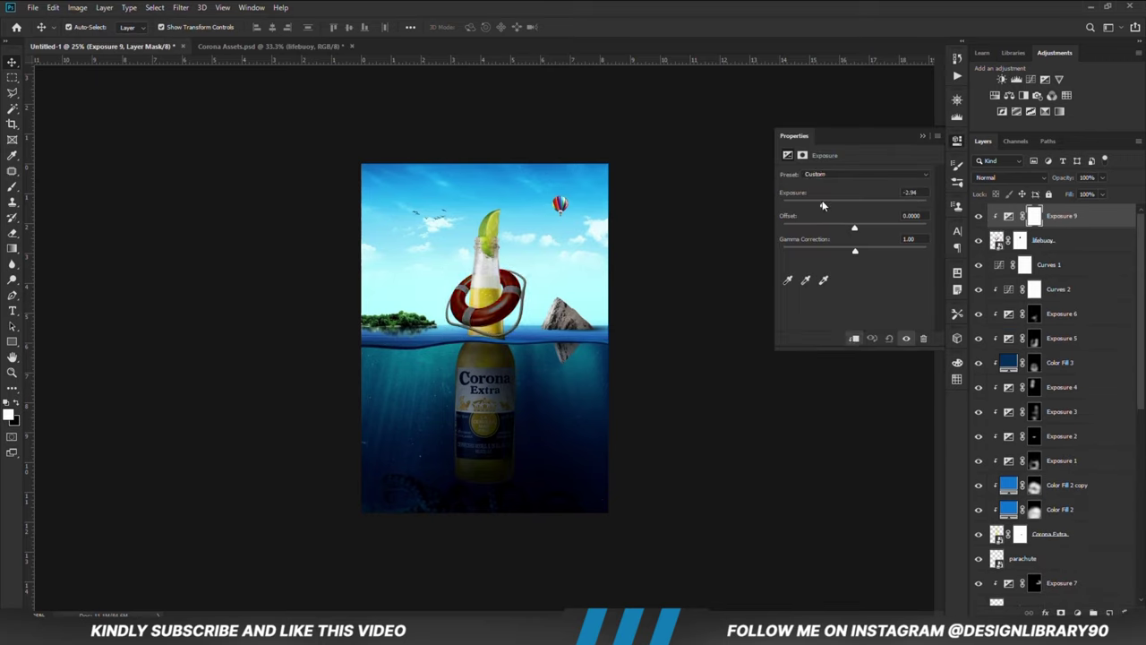
{"action": "left_click", "coordinate": [924, 136]}
{"action": "key", "text": "ctrl+i"}
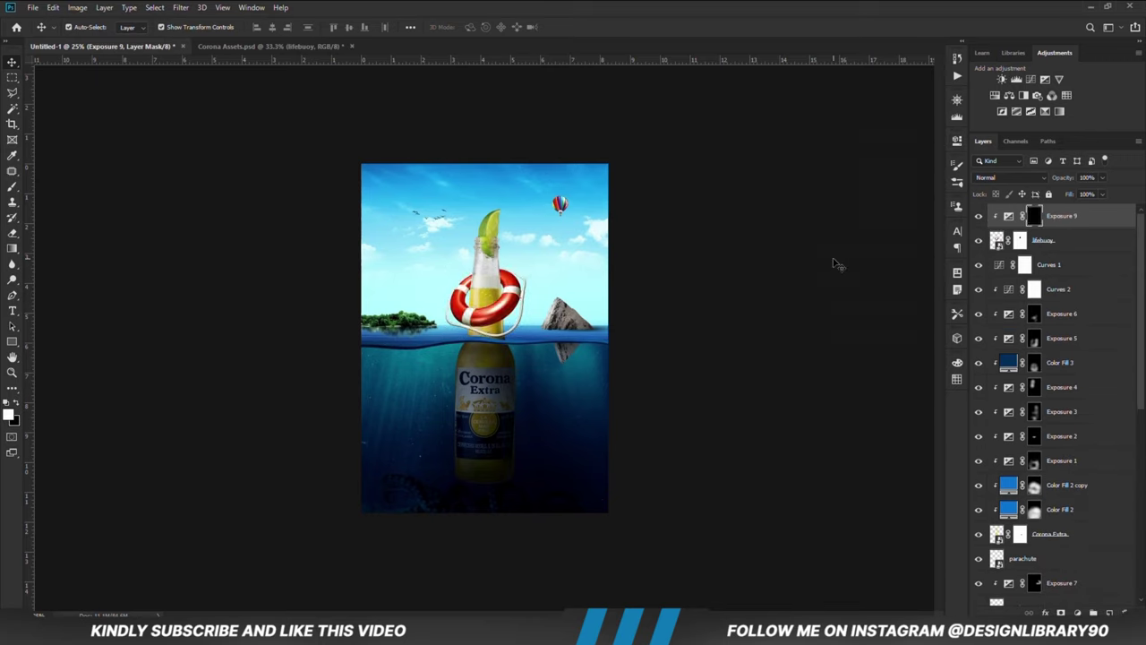
Step: Paint white shading over the lifebuoy on the Exposure 9 mask with a size 400 soft brush at 11% opacity
{"action": "key", "text": "b"}
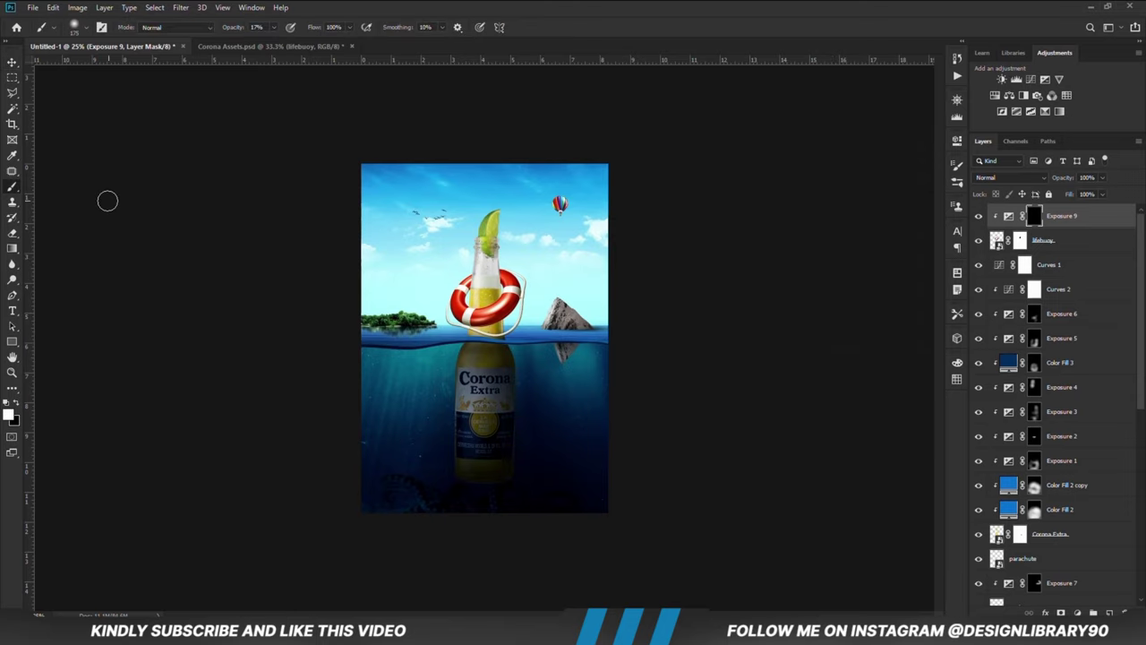
{"action": "right_click", "coordinate": [11, 187]}
{"action": "left_click", "coordinate": [331, 12]}
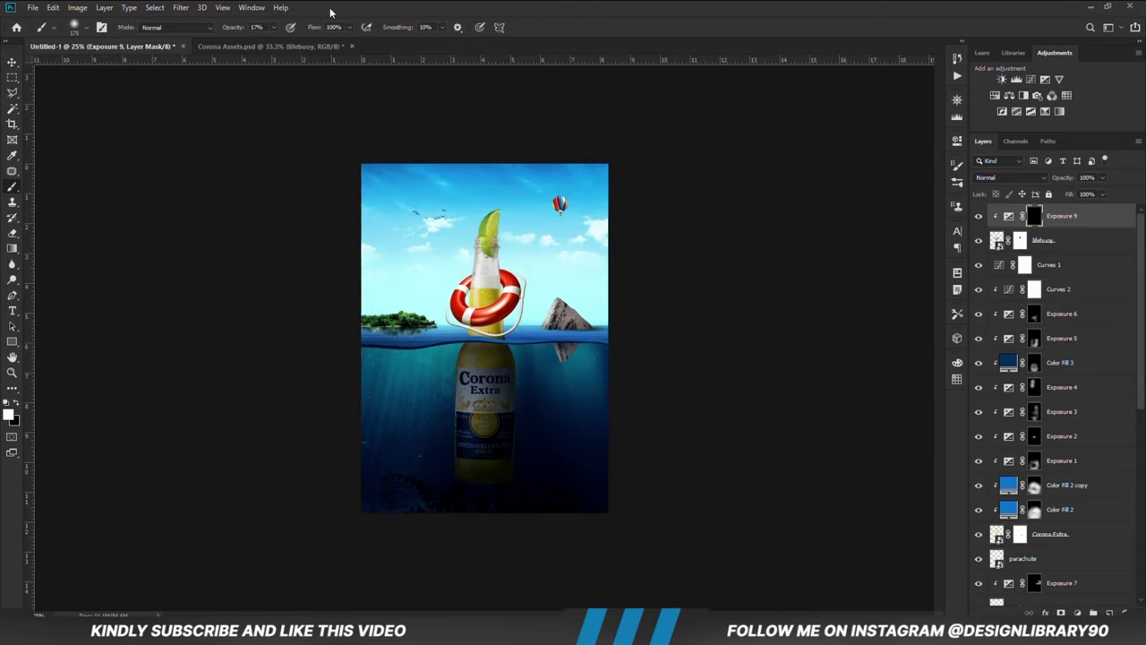
{"action": "left_click", "coordinate": [11, 415]}
{"action": "left_click", "coordinate": [906, 190]}
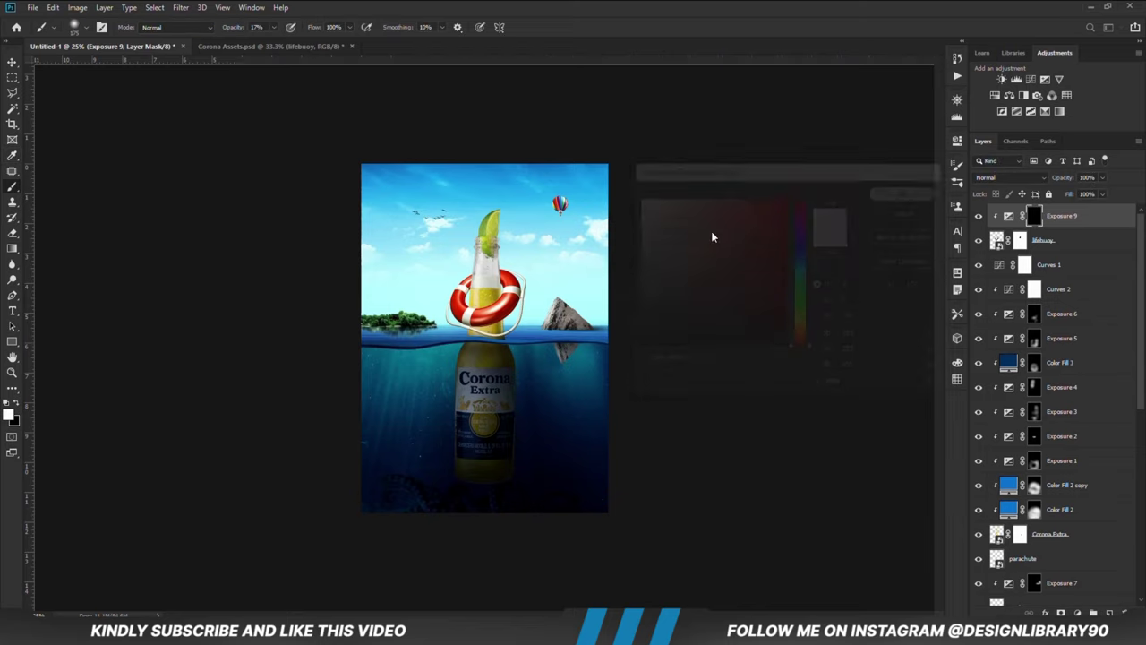
{"action": "key", "text": "bracketright"}
{"action": "key", "text": "bracketright"}
{"action": "key", "text": "bracketright"}
{"action": "key", "text": "bracketright"}
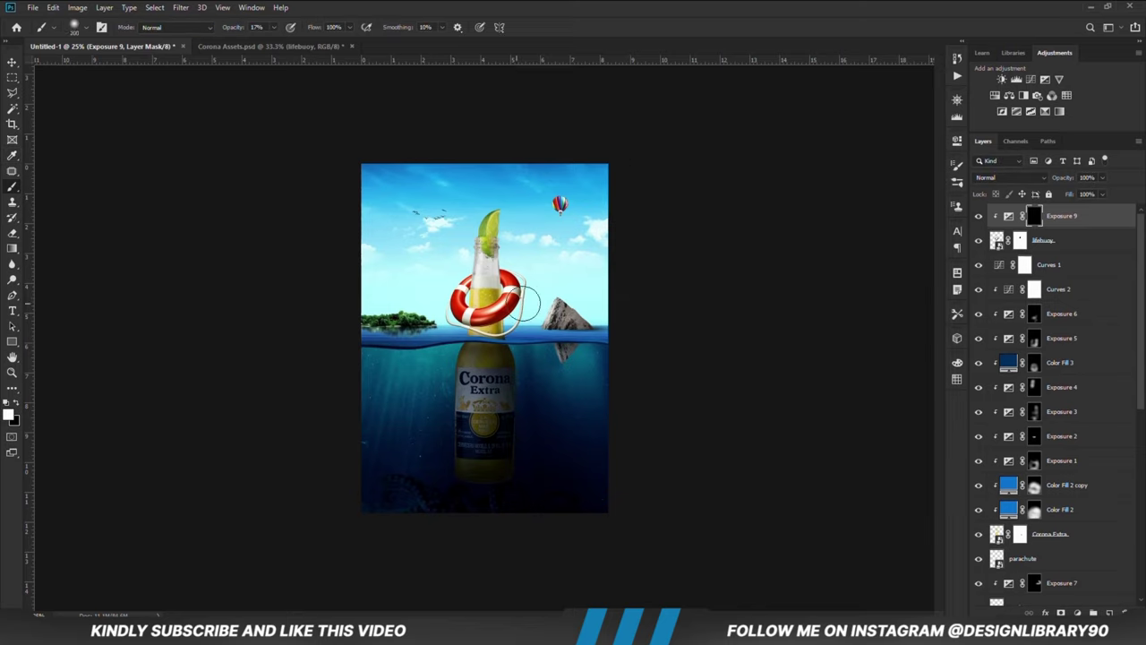
{"action": "left_click", "coordinate": [274, 28]}
{"action": "left_click_drag", "start_coordinate": [272, 42], "coordinate": [268, 42]}
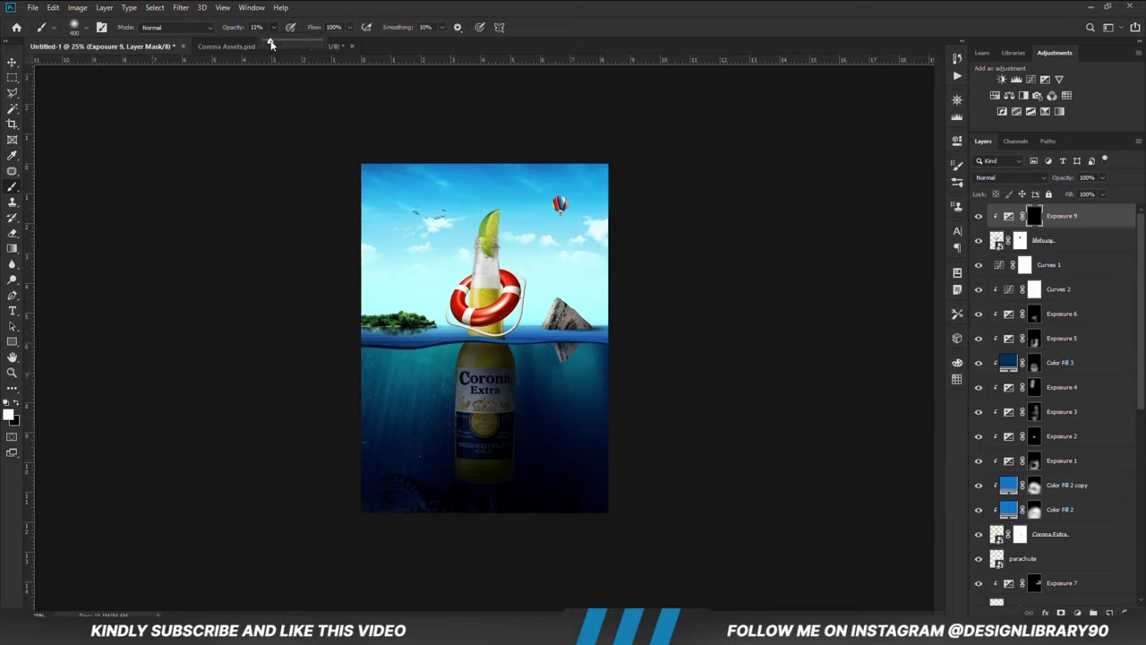
{"action": "left_click", "coordinate": [378, 5]}
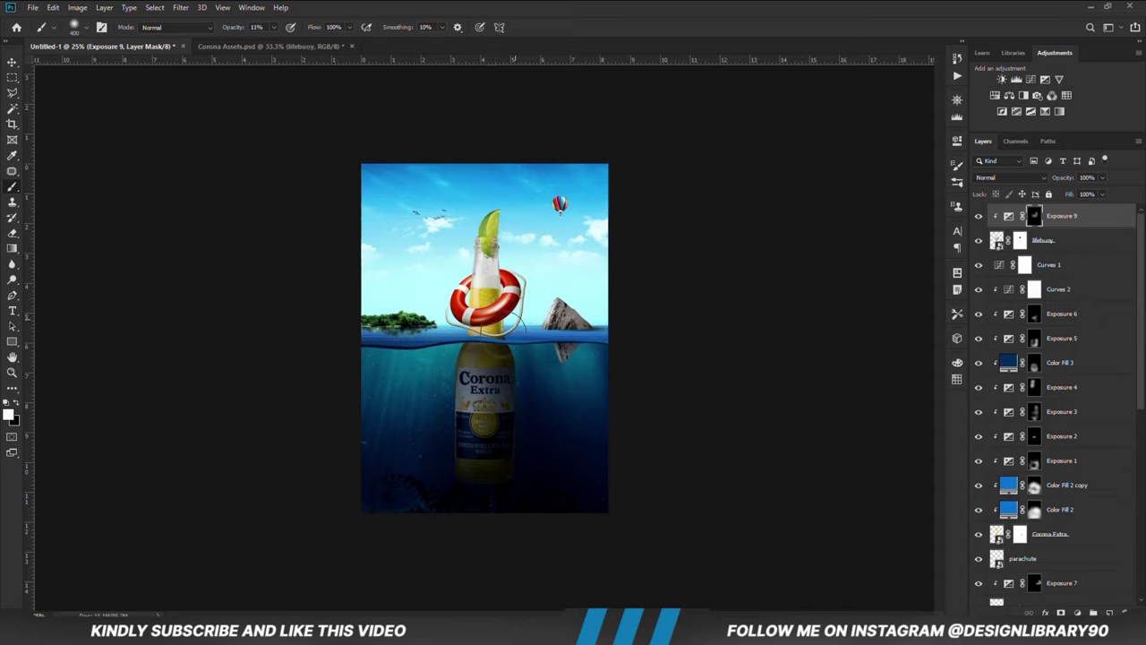
Step: Clip another darkening Exposure adjustment to the lifebuoy, invert its mask, and paint white shading with a size 200 brush at 11% opacity
{"action": "left_click", "coordinate": [1076, 613]}
{"action": "left_click", "coordinate": [1021, 284]}
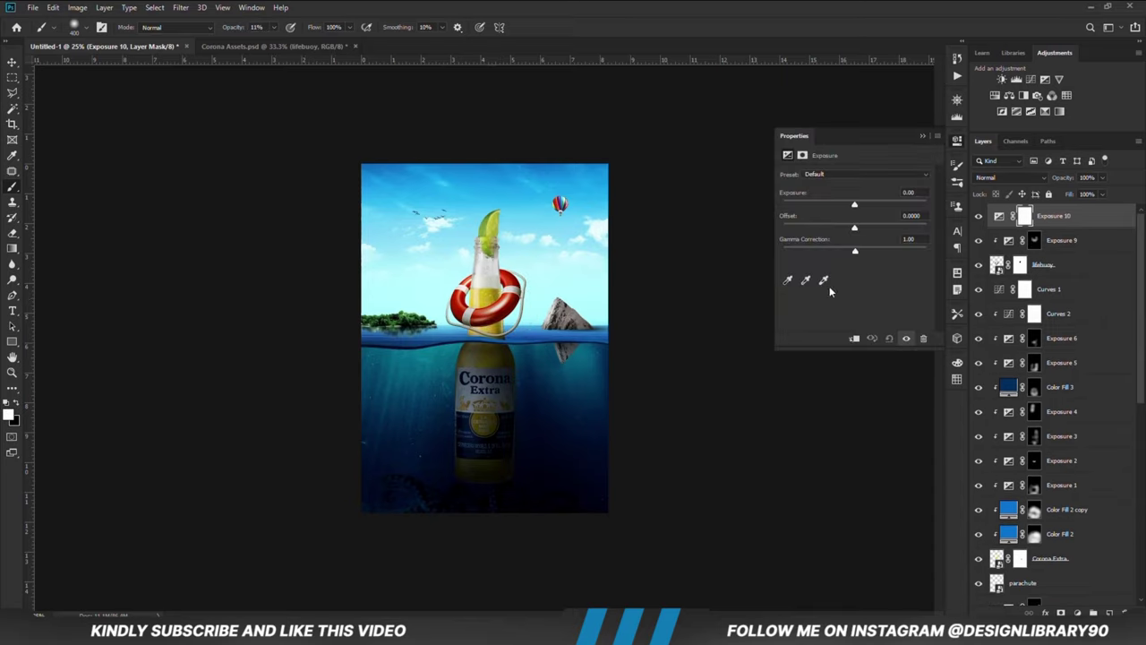
{"action": "left_click_drag", "start_coordinate": [855, 204], "coordinate": [837, 207]}
{"action": "key", "text": "ctrl+i"}
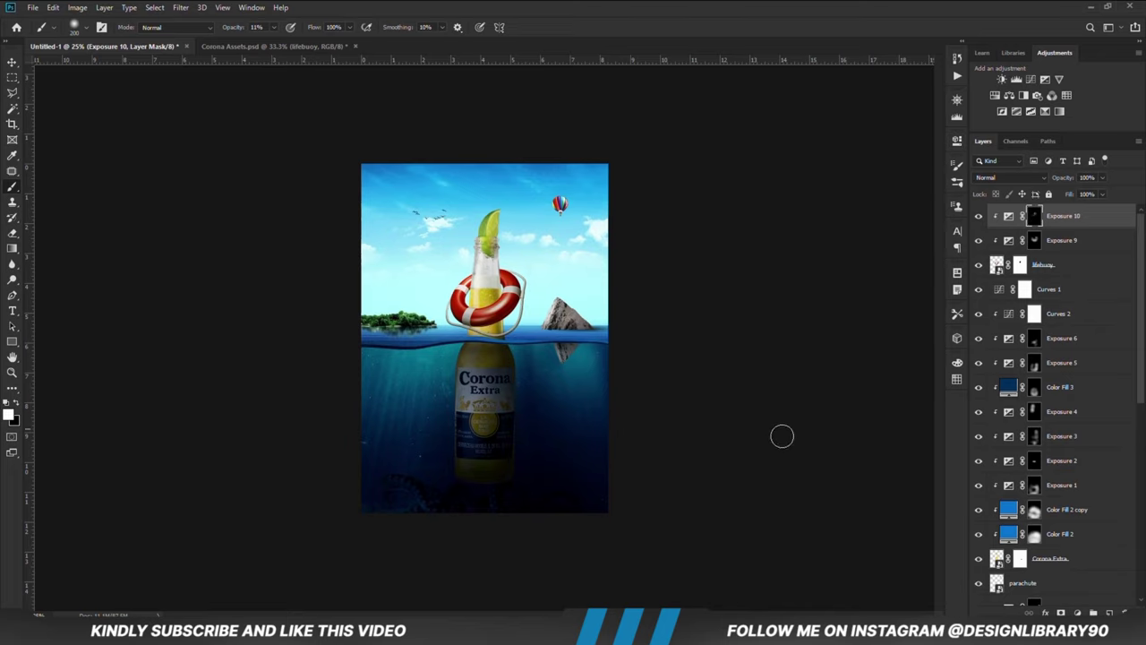
Step: Clip an Exposure adjustment of -6.67 to the lifebuoy, invert its mask, and paint white shading with a size 175 brush at 23% opacity
{"action": "left_click", "coordinate": [1077, 613]}
{"action": "left_click", "coordinate": [1061, 471]}
{"action": "left_click_drag", "start_coordinate": [855, 204], "coordinate": [815, 206]}
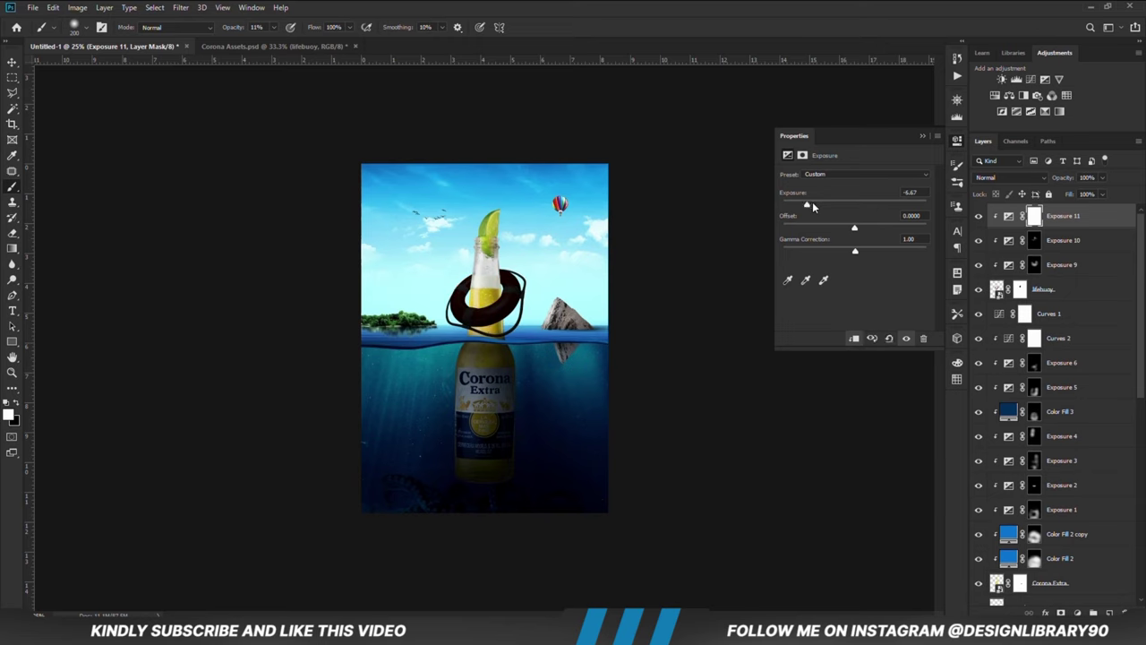
{"action": "key", "text": "ctrl+i"}
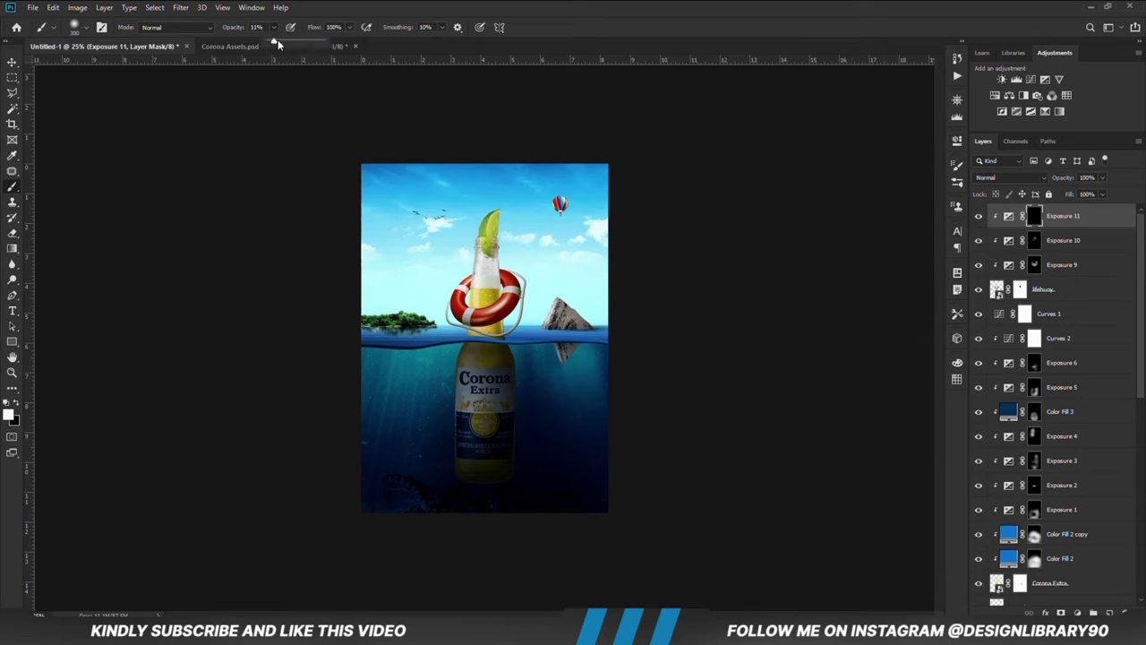
{"action": "scroll", "coordinate": [484, 268], "scroll_direction": "up", "scroll_amount": 3}
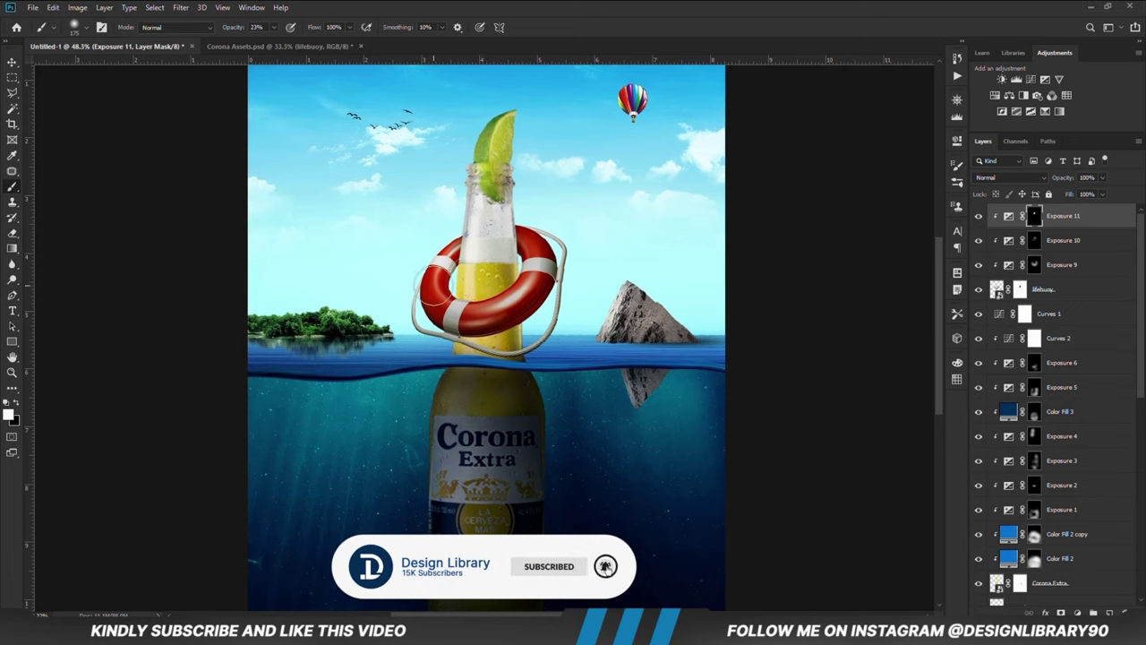
{"action": "scroll", "coordinate": [515, 242], "scroll_direction": "up", "scroll_amount": 4}
{"action": "scroll", "coordinate": [448, 192], "scroll_direction": "down", "scroll_amount": 6}
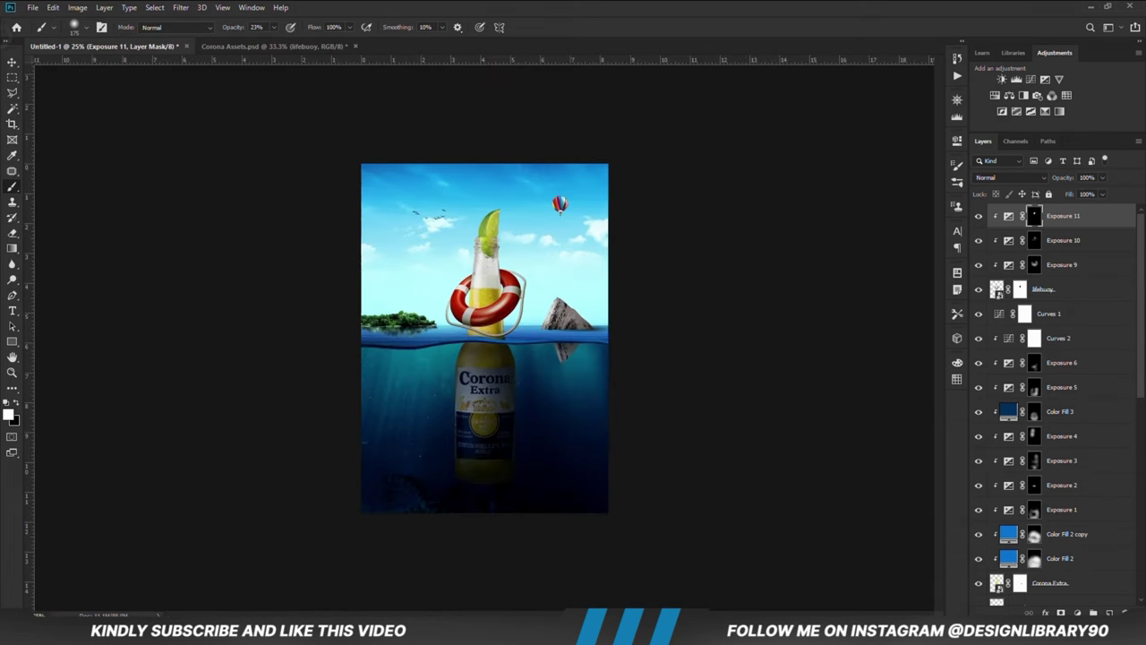
Step: Clip a Curves adjustment to the lifebuoy and shape a gentle S-curve with lowered shadows and raised highlights
{"action": "key", "text": "v"}
{"action": "left_click", "coordinate": [1073, 611]}
{"action": "left_click", "coordinate": [1067, 460]}
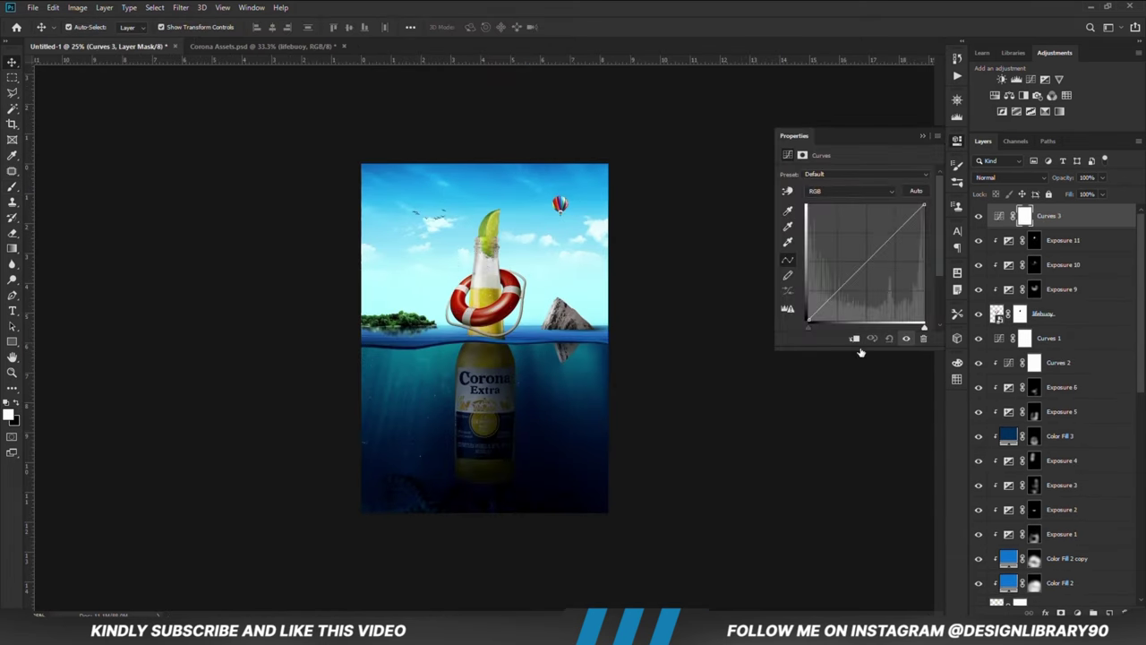
{"action": "left_click_drag", "start_coordinate": [836, 293], "coordinate": [836, 298]}
{"action": "left_click_drag", "start_coordinate": [887, 250], "coordinate": [882, 242]}
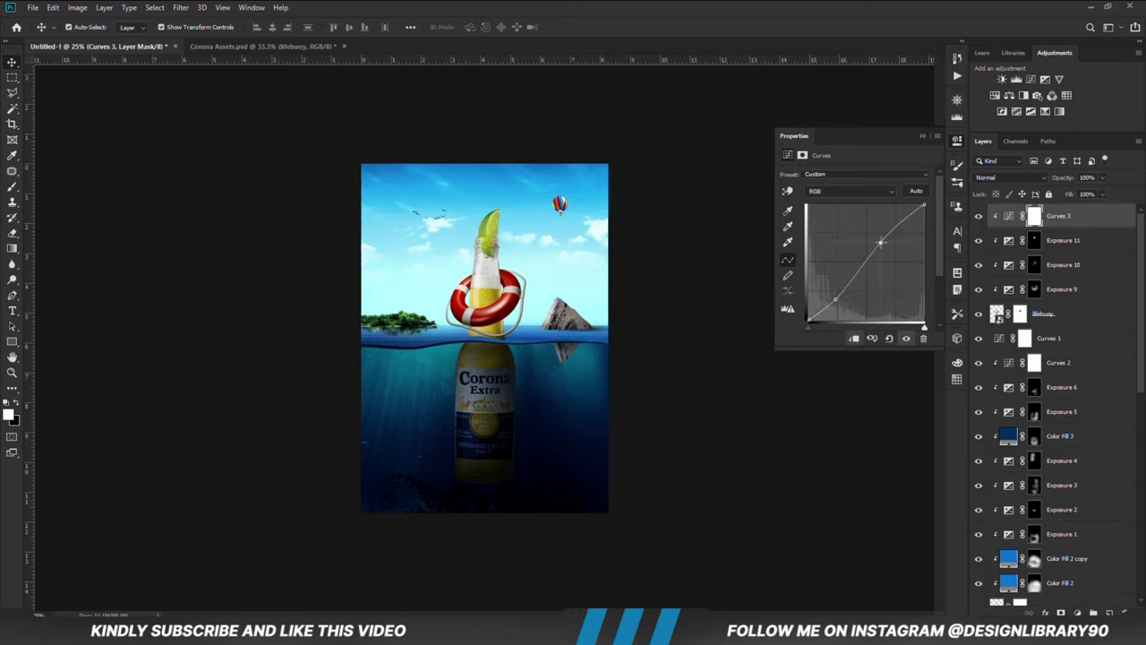
{"action": "left_click", "coordinate": [923, 137]}
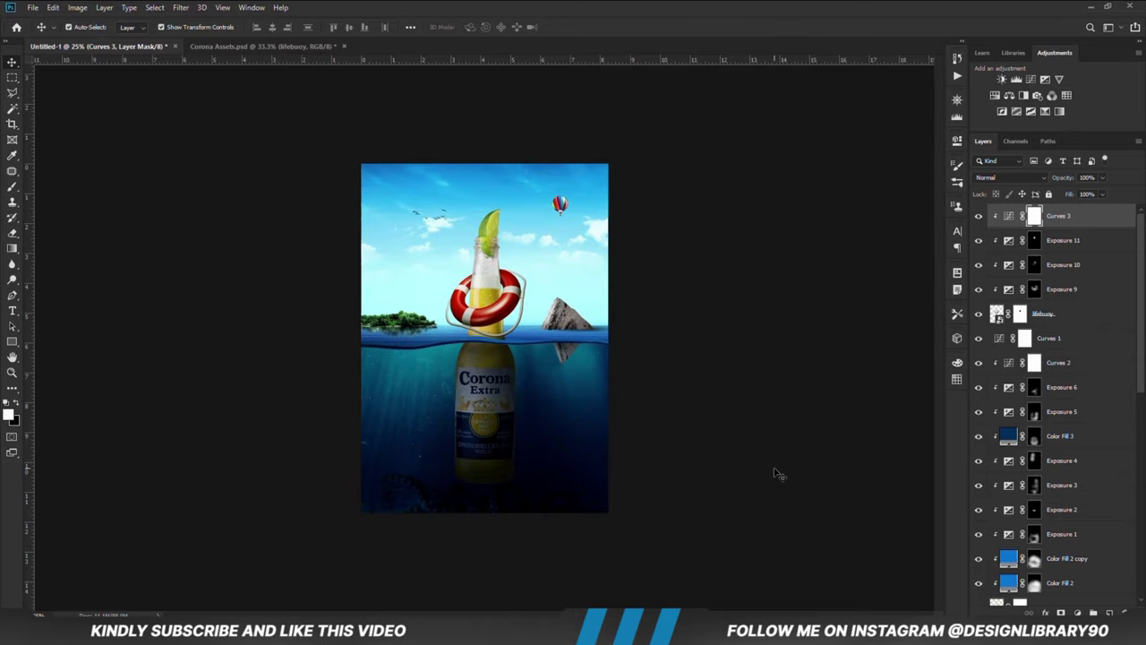
Step: Add a Drop Shadow effect to the lifebuoy layer
{"action": "left_click", "coordinate": [1052, 317]}
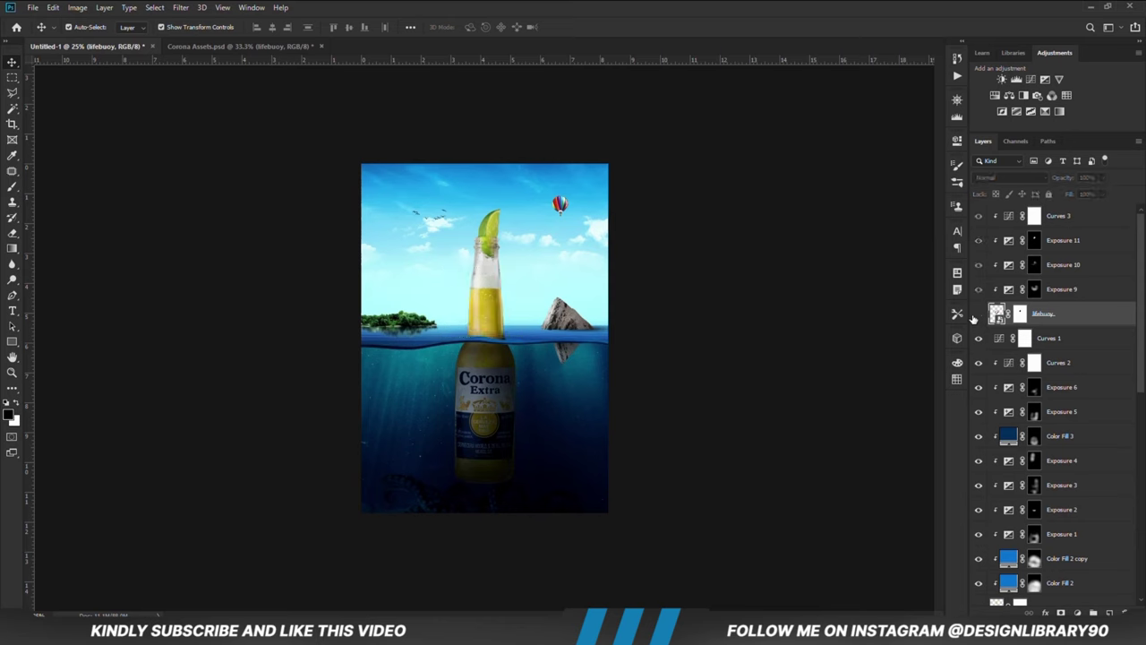
{"action": "right_click", "coordinate": [1074, 319]}
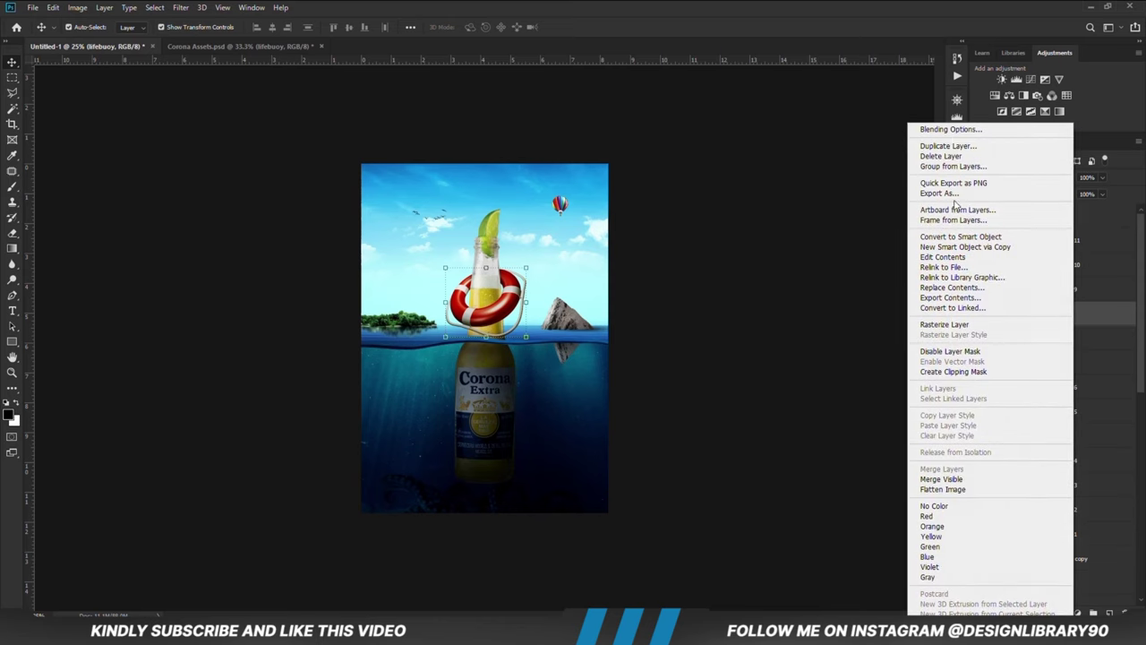
{"action": "left_click", "coordinate": [953, 132]}
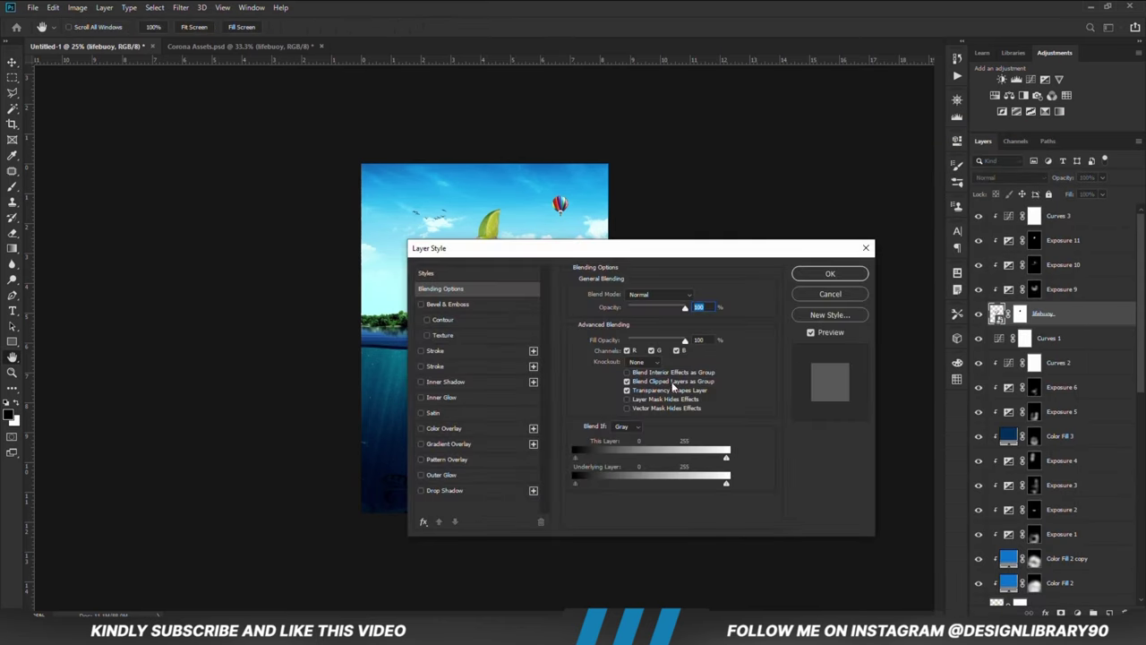
{"action": "left_click", "coordinate": [455, 491]}
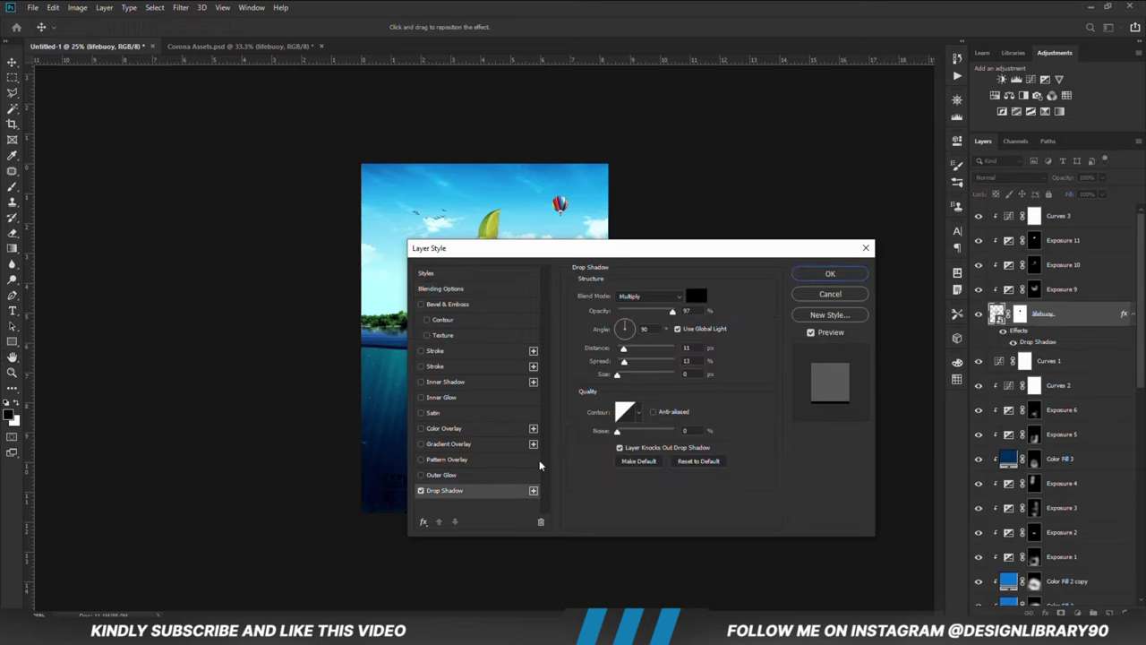
Step: Set the drop shadow's opacity to 100%, angle to 110° and distance to 34 px, and apply the layer style
{"action": "left_click_drag", "start_coordinate": [700, 309], "coordinate": [681, 311]}
{"action": "type", "text": "00"}
{"action": "type", "text": "1"}
{"action": "type", "text": "00"}
{"action": "left_click_drag", "start_coordinate": [651, 329], "coordinate": [632, 329]}
{"action": "type", "text": "15"}
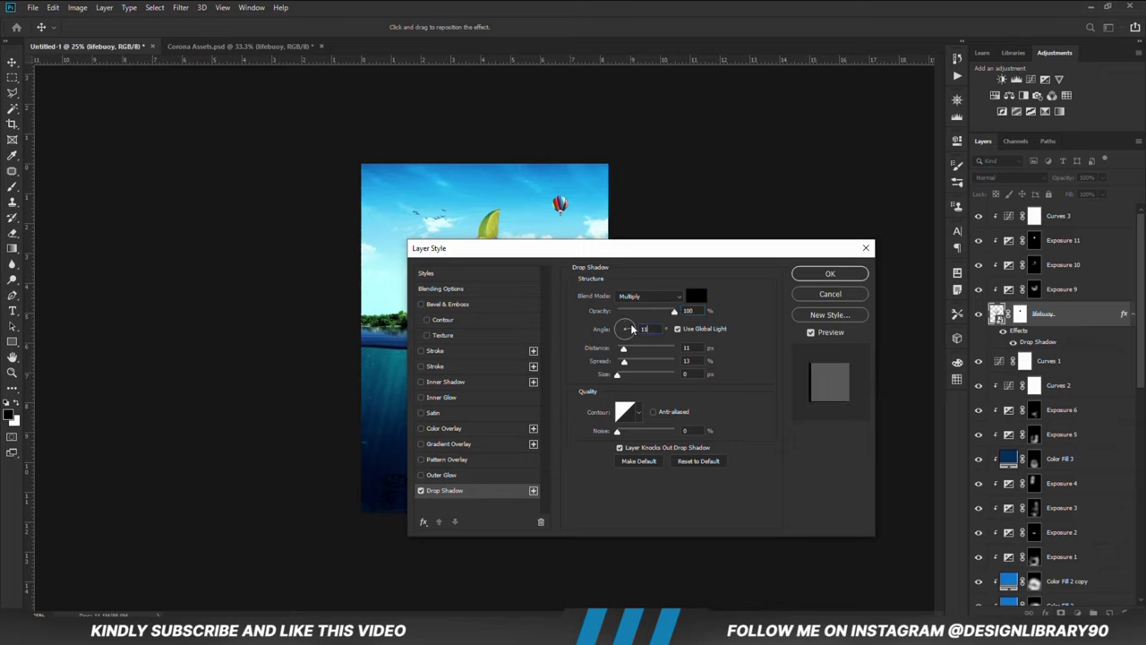
{"action": "type", "text": "0"}
{"action": "key", "text": "Tab"}
{"action": "type", "text": "34"}
{"action": "key", "text": "Tab"}
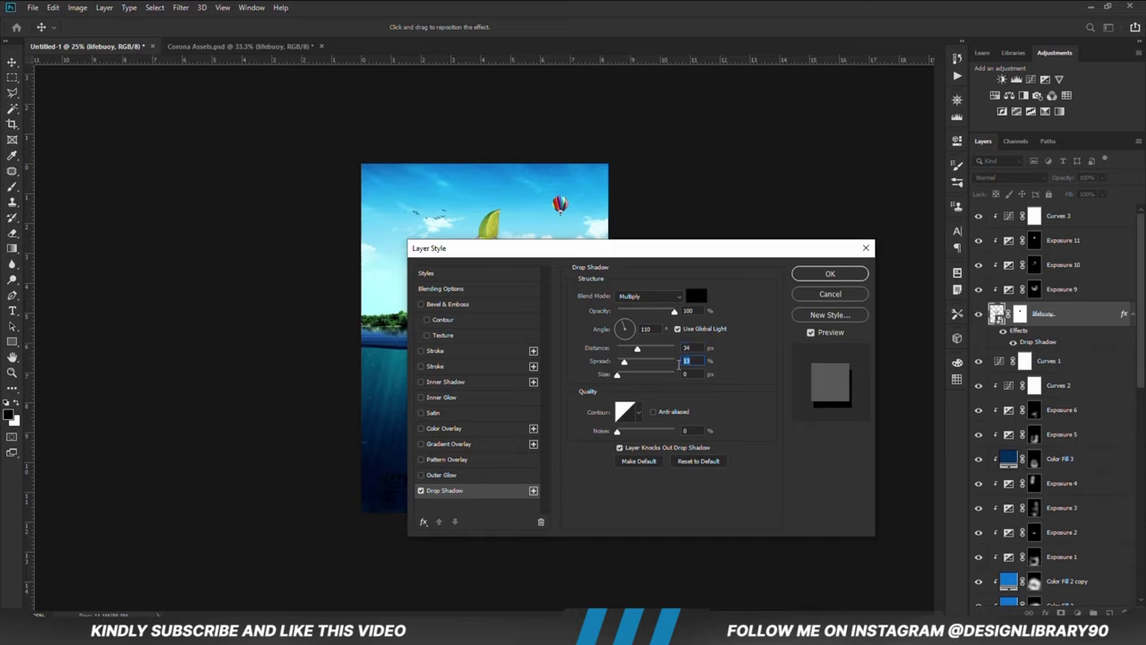
{"action": "key", "text": "Tab"}
{"action": "left_click", "coordinate": [812, 277]}
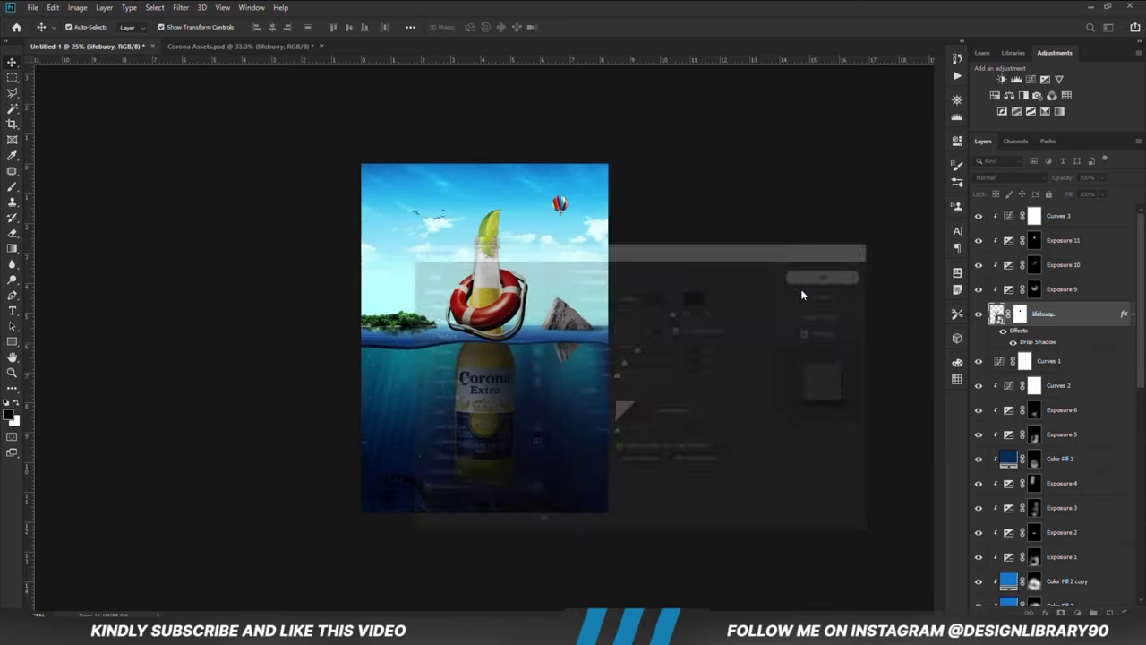
Step: Separate the lifebuoy's drop shadow effect into its own layer and convert that layer to a smart object
{"action": "left_click", "coordinate": [1133, 316]}
{"action": "right_click", "coordinate": [1128, 319]}
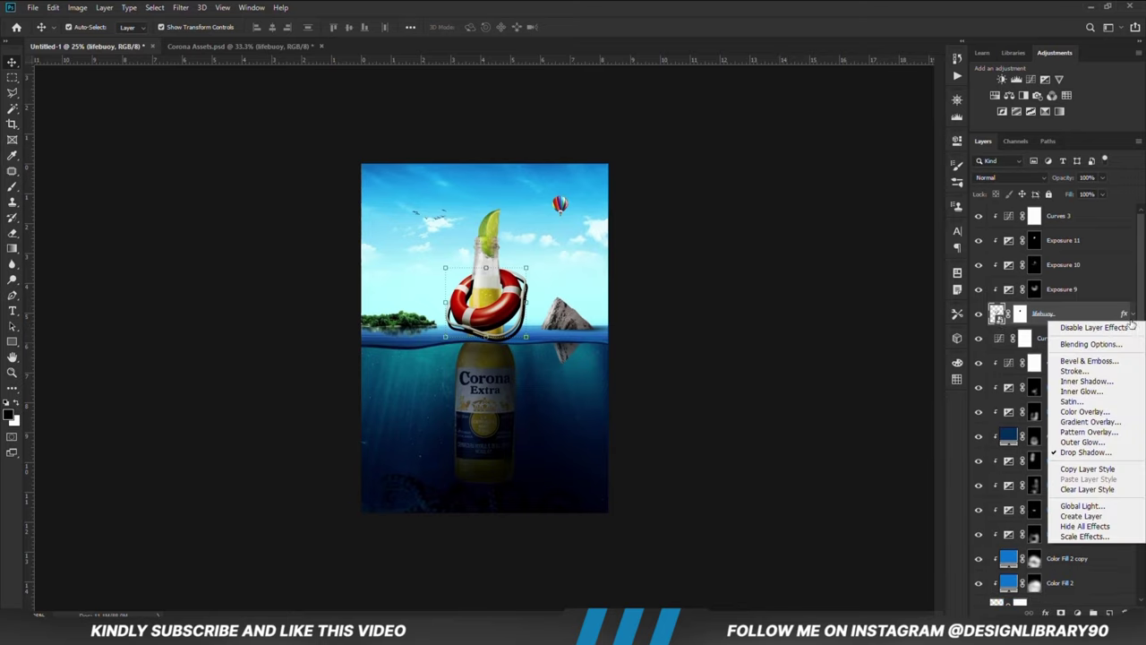
{"action": "left_click", "coordinate": [1086, 516]}
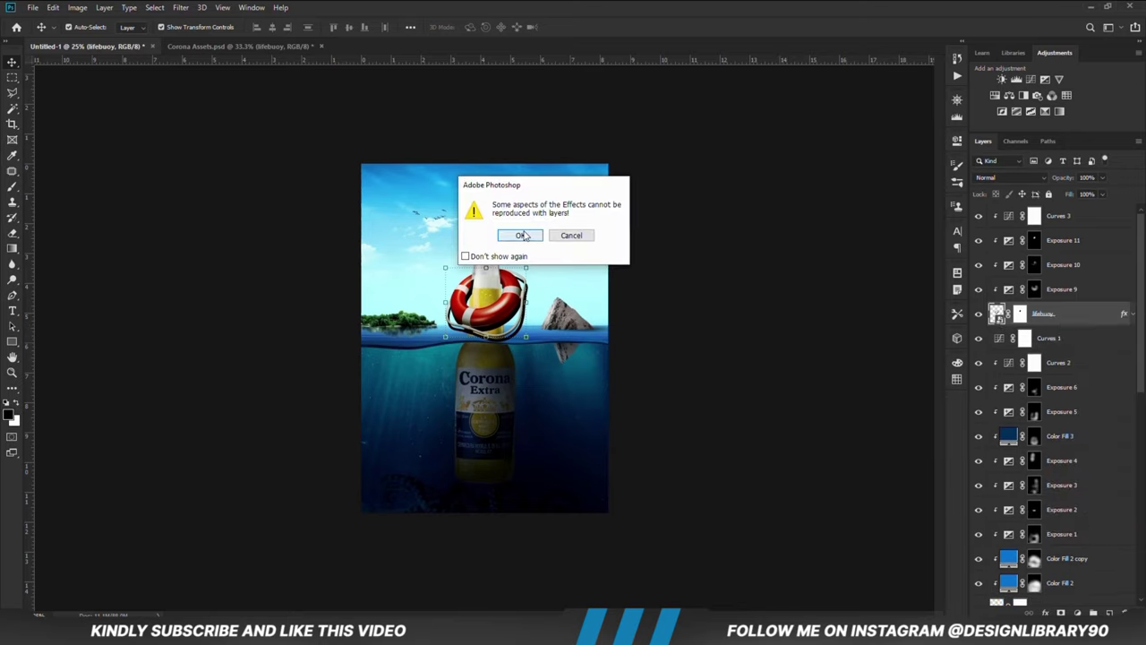
{"action": "left_click", "coordinate": [522, 237]}
{"action": "left_click", "coordinate": [1054, 338]}
{"action": "right_click", "coordinate": [1049, 342]}
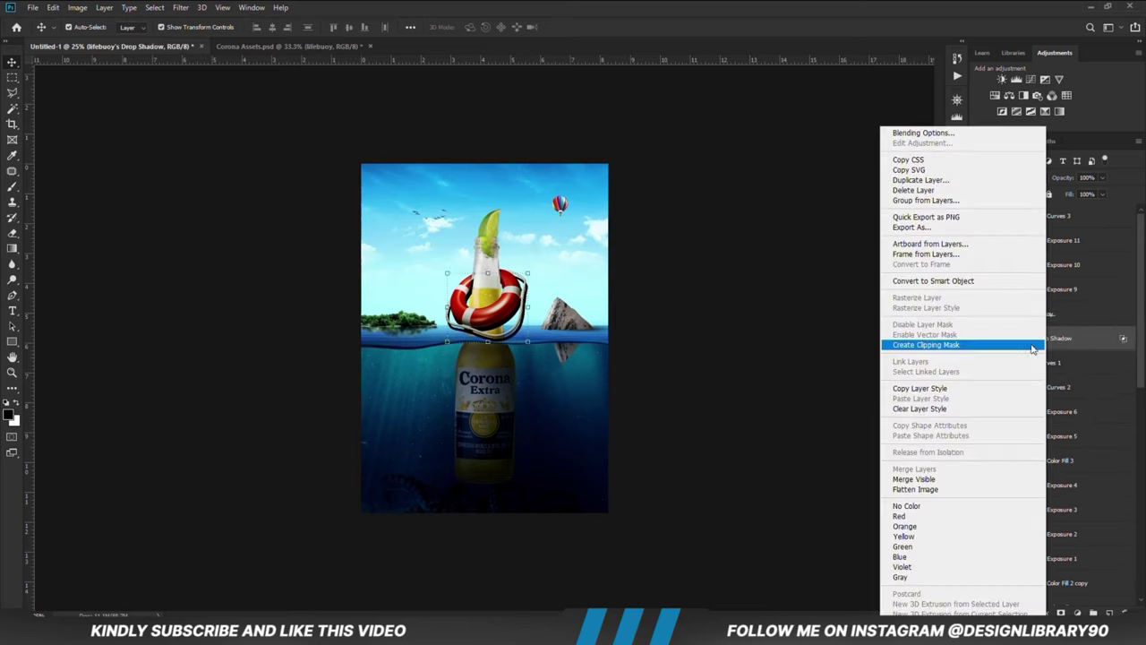
{"action": "left_click", "coordinate": [915, 281]}
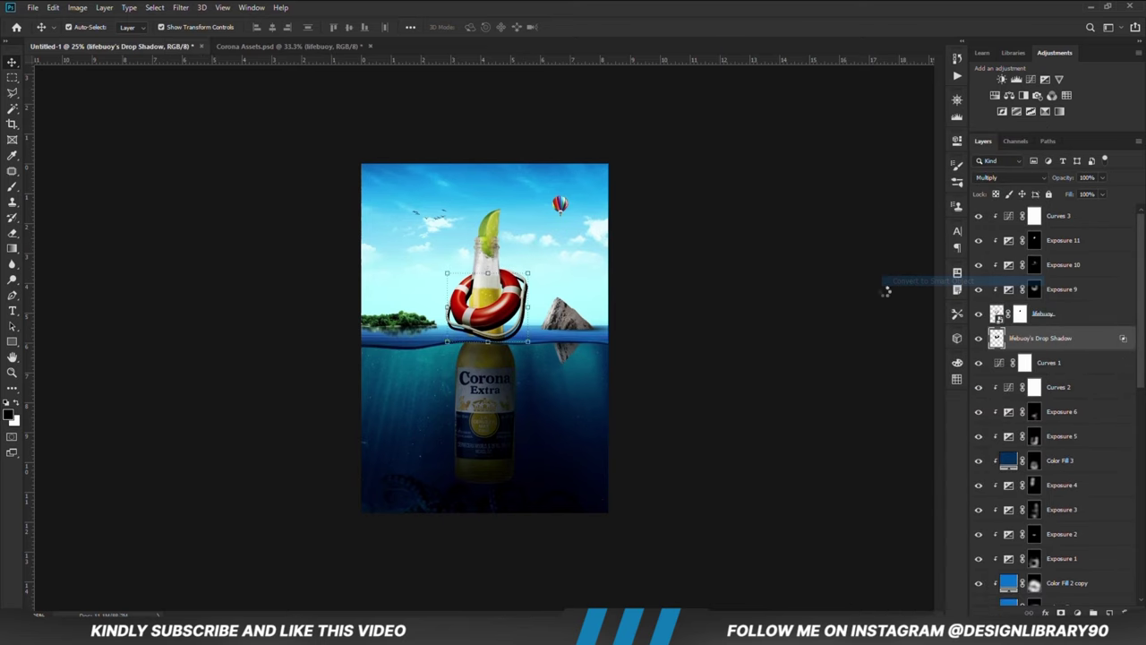
Step: Apply an 11.1 px Gaussian Blur to the lifebuoy's shadow layer and lower the layer's opacity to 82%
{"action": "left_click", "coordinate": [181, 8]}
{"action": "mouse_move", "coordinate": [218, 146]}
{"action": "left_click", "coordinate": [364, 190]}
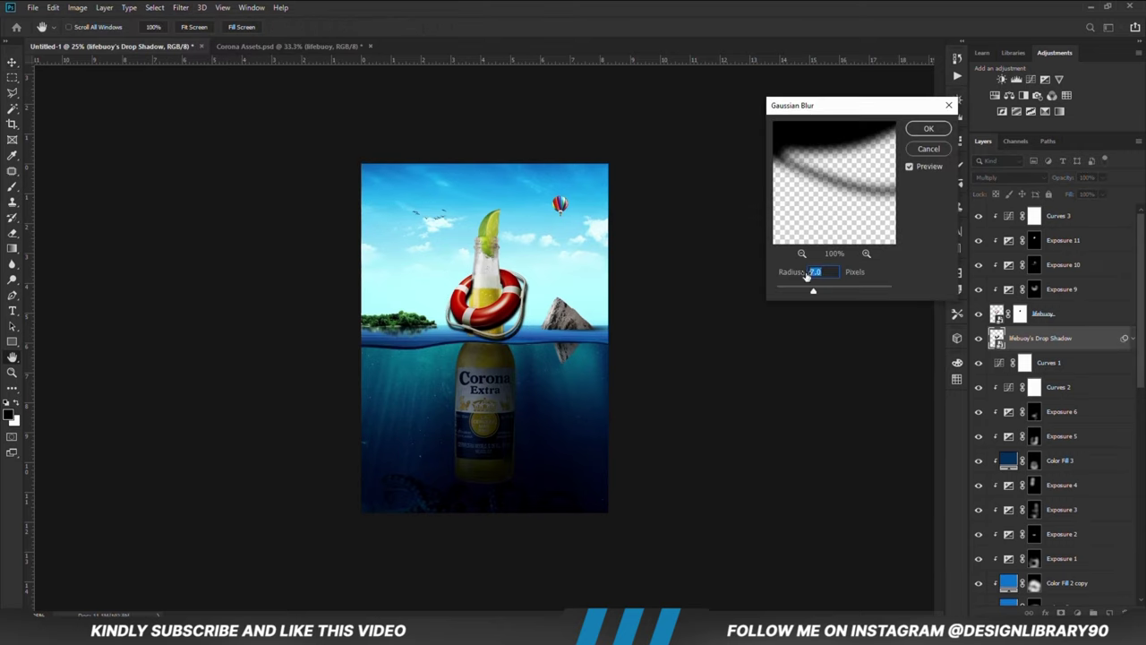
{"action": "type", "text": "11.1"}
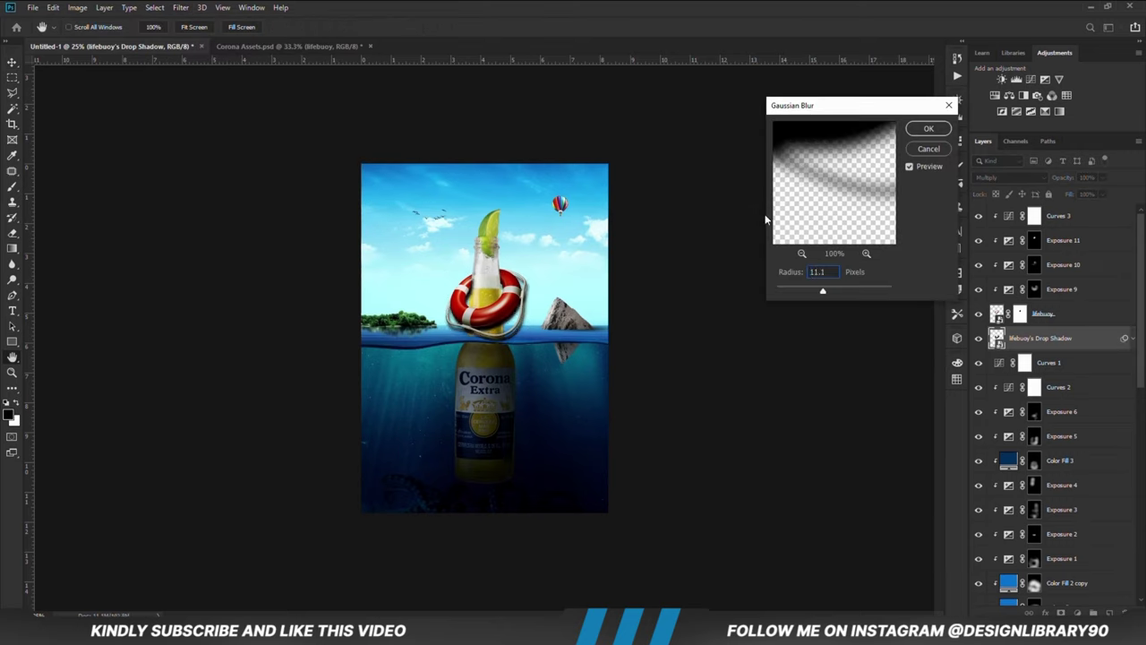
{"action": "key", "text": "Return"}
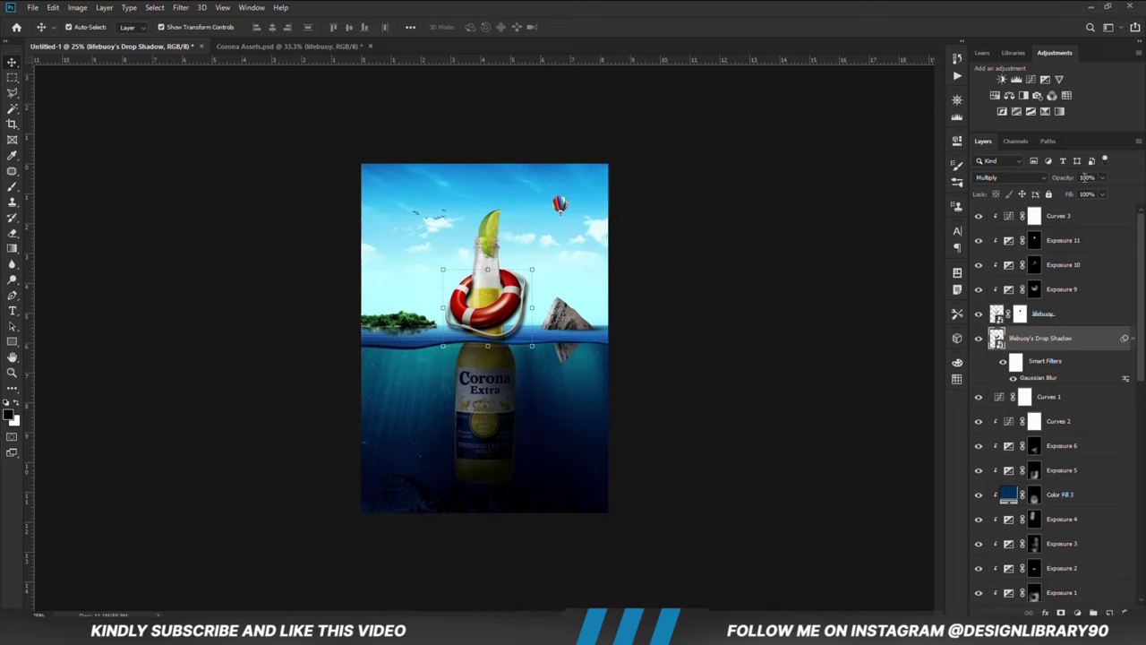
{"action": "left_click", "coordinate": [1102, 178]}
{"action": "mouse_move", "coordinate": [1102, 193]}
{"action": "left_mouse_down"}
{"action": "mouse_move", "coordinate": [1082, 193]}
{"action": "mouse_move", "coordinate": [1093, 194]}
{"action": "left_mouse_up"}
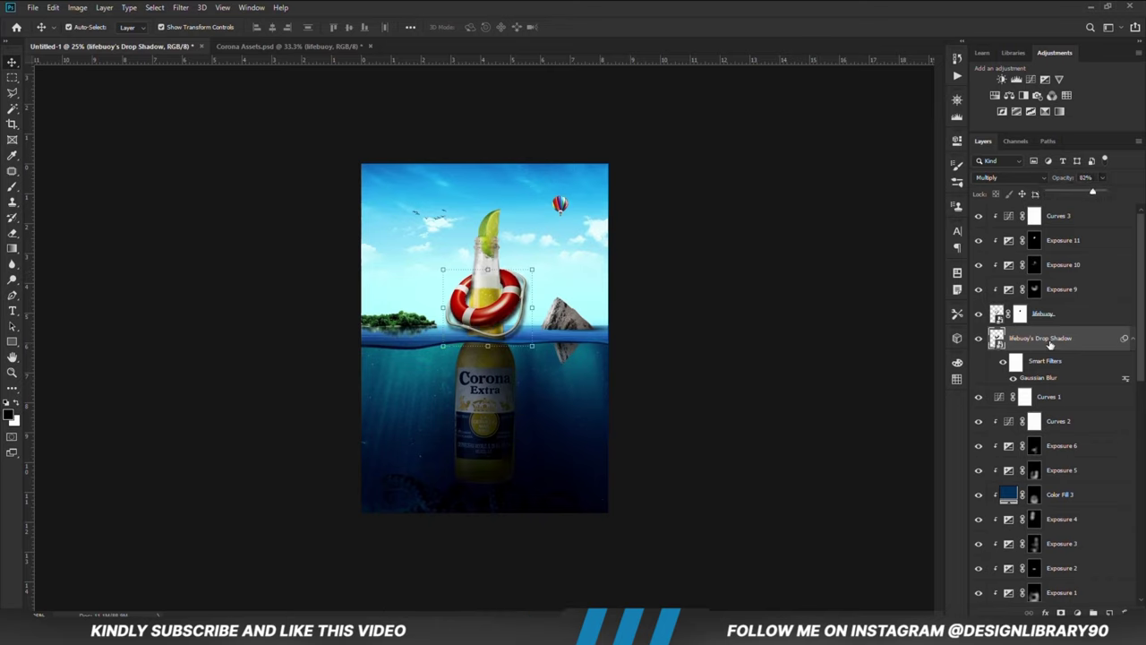
Step: Add a mask to the lifebuoy's shadow layer and hide the shadow outside the bottle with a size 500 black brush at 85% opacity
{"action": "left_click", "coordinate": [1060, 613]}
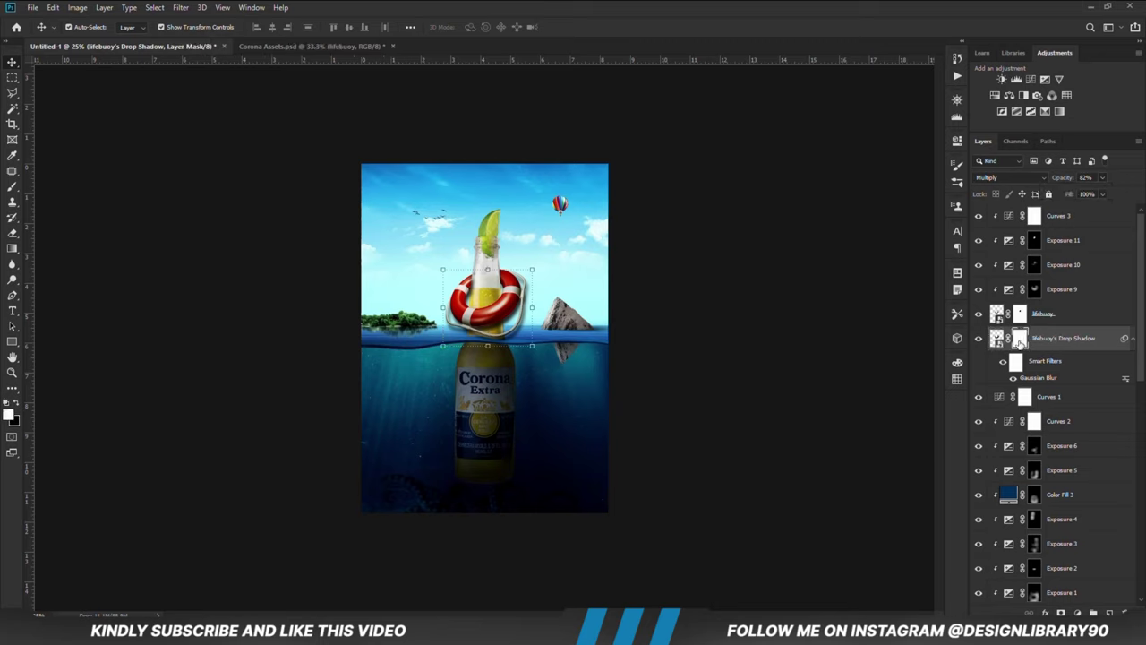
{"action": "left_click", "coordinate": [16, 188]}
{"action": "left_click", "coordinate": [45, 189]}
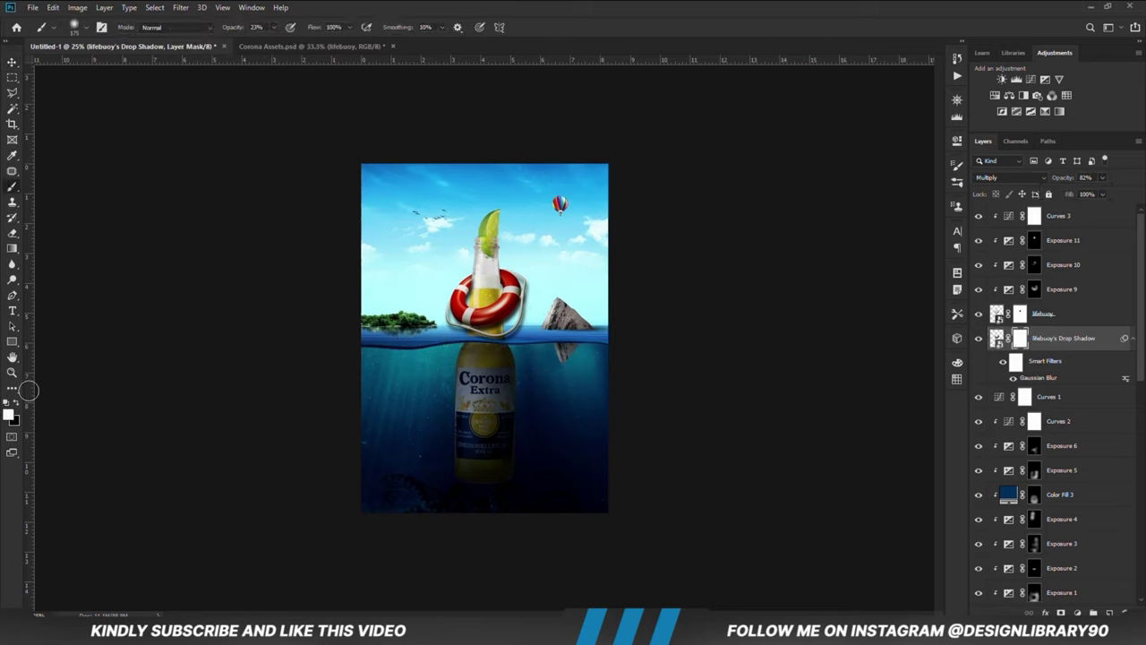
{"action": "left_click", "coordinate": [15, 404]}
{"action": "key", "text": "bracketright"}
{"action": "key", "text": "bracketright"}
{"action": "key", "text": "bracketright"}
{"action": "key", "text": "bracketright"}
{"action": "key", "text": "bracketright"}
{"action": "key", "text": "bracketright"}
{"action": "key", "text": "bracketright"}
{"action": "key", "text": "bracketright"}
{"action": "key", "text": "bracketright"}
{"action": "left_click", "coordinate": [443, 292]}
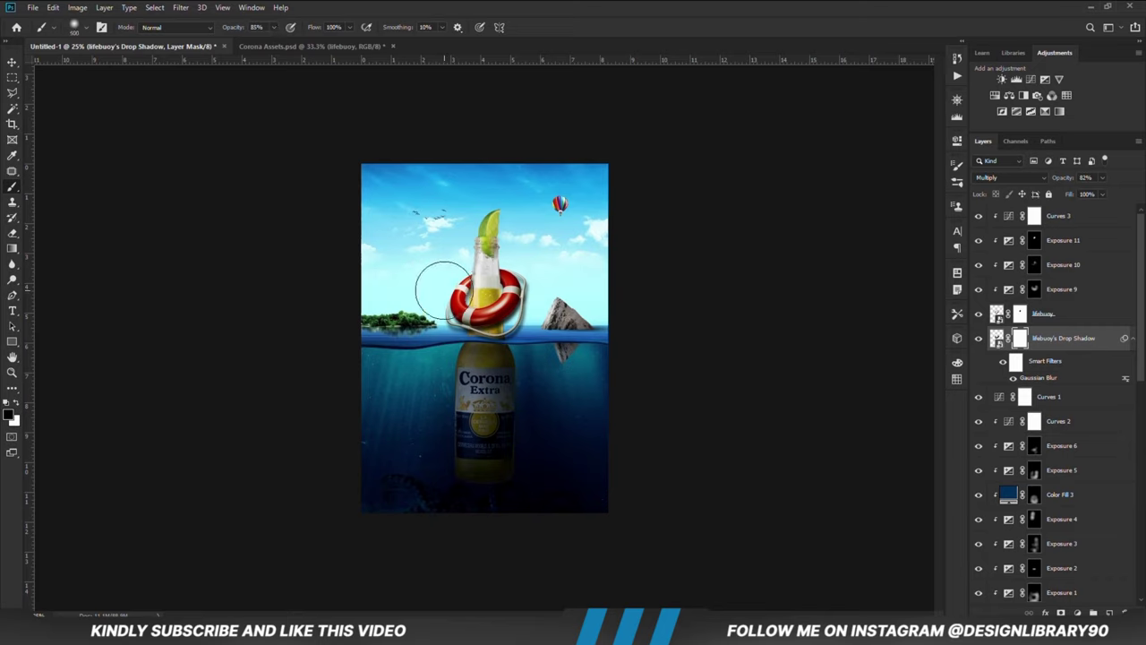
{"action": "left_click", "coordinate": [447, 283]}
{"action": "left_click", "coordinate": [447, 283]}
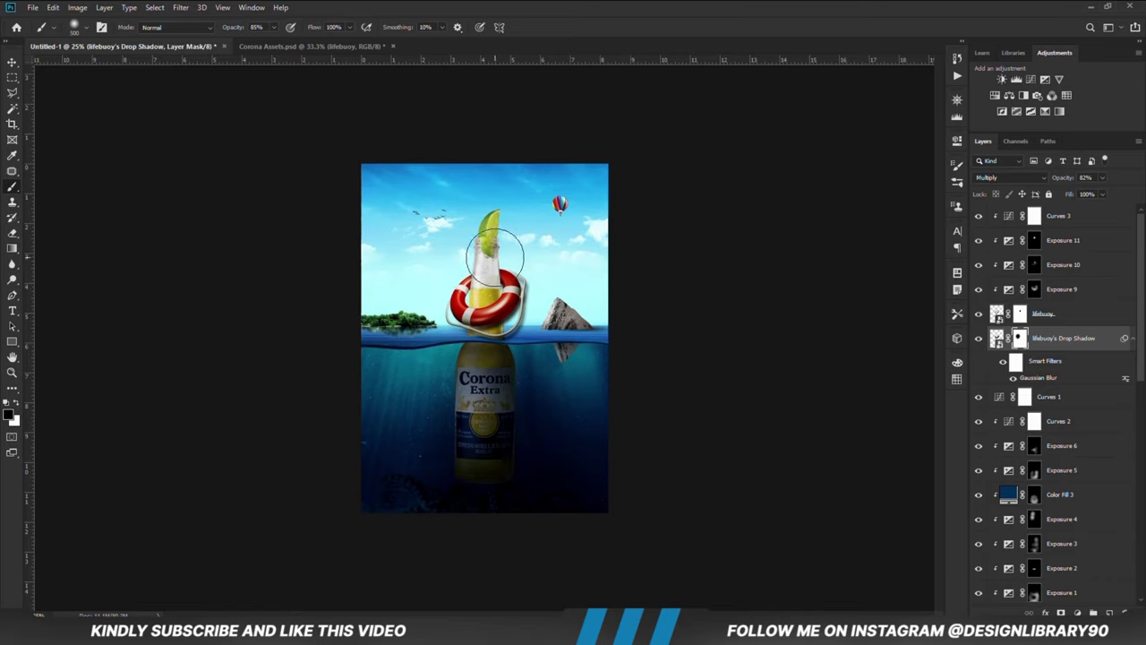
{"action": "left_click", "coordinate": [540, 309]}
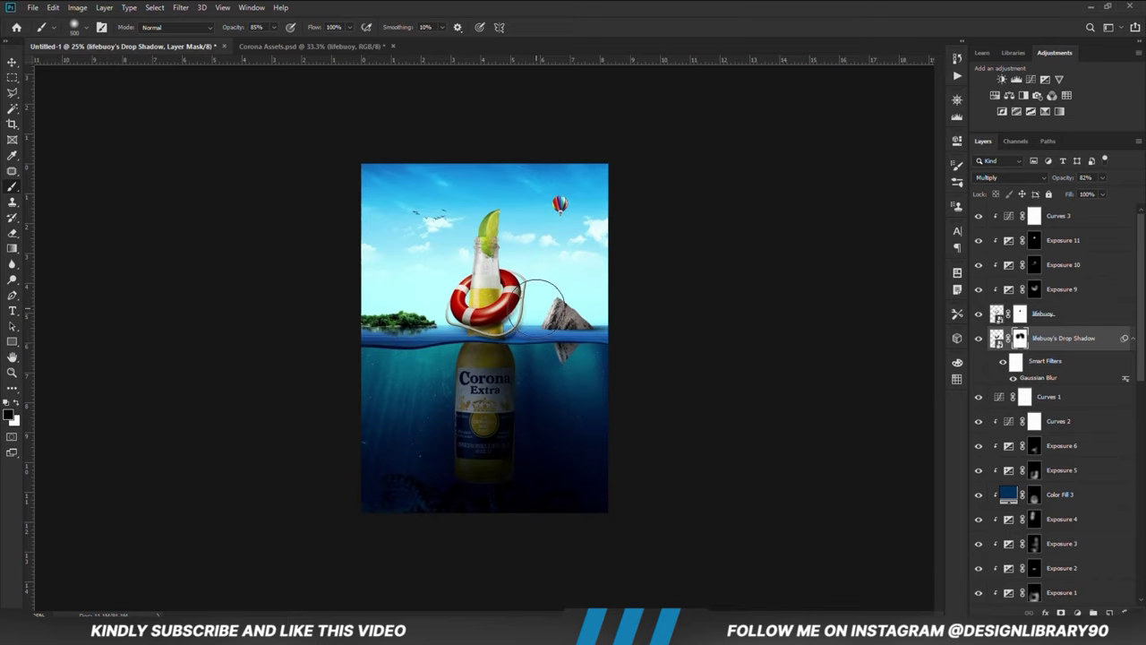
Step: Refine the shadow mask around the lifebuoy with a size 100 brush and deselect the layer
{"action": "key", "text": "bracketleft"}
{"action": "key", "text": "bracketleft"}
{"action": "key", "text": "bracketleft"}
{"action": "key", "text": "bracketleft"}
{"action": "key", "text": "bracketleft"}
{"action": "key", "text": "bracketleft"}
{"action": "key", "text": "bracketleft"}
{"action": "key", "text": "bracketleft"}
{"action": "key", "text": "bracketleft"}
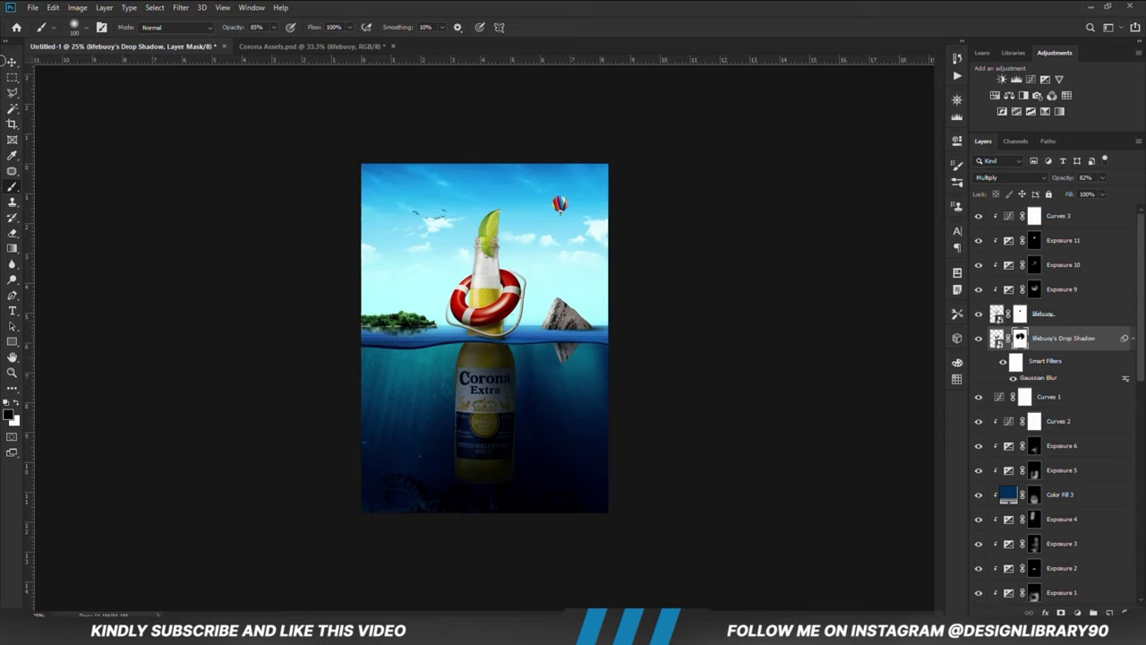
{"action": "key", "text": "v"}
{"action": "left_click", "coordinate": [703, 315]}
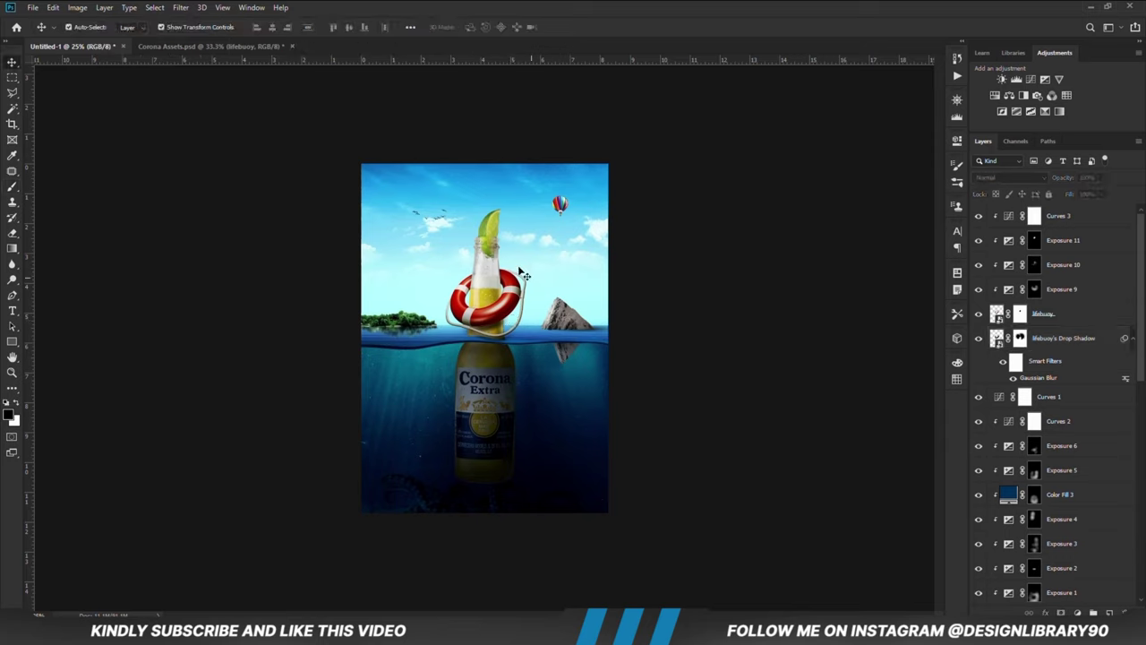
Step: Add a darkening Exposure adjustment clipped to the bottle, directly above the Exposure 6 layer
{"action": "left_click", "coordinate": [491, 271]}
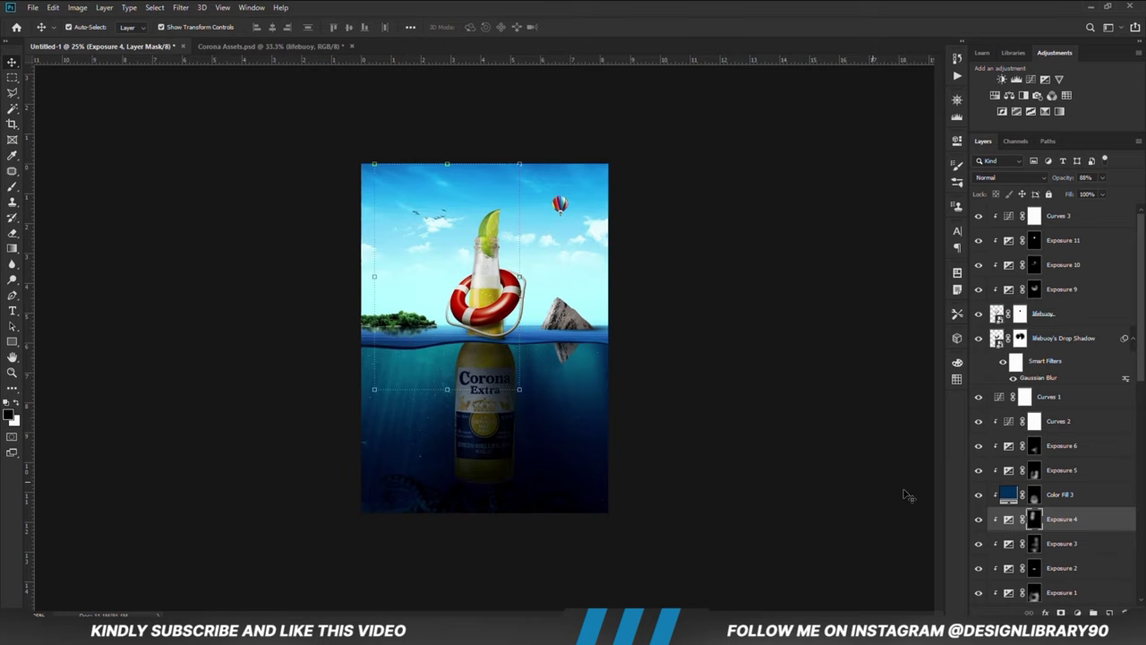
{"action": "left_click", "coordinate": [1066, 453]}
{"action": "left_click", "coordinate": [1077, 612]}
{"action": "left_click", "coordinate": [1064, 466]}
{"action": "left_click_drag", "start_coordinate": [845, 206], "coordinate": [824, 207]}
{"action": "left_click", "coordinate": [934, 132]}
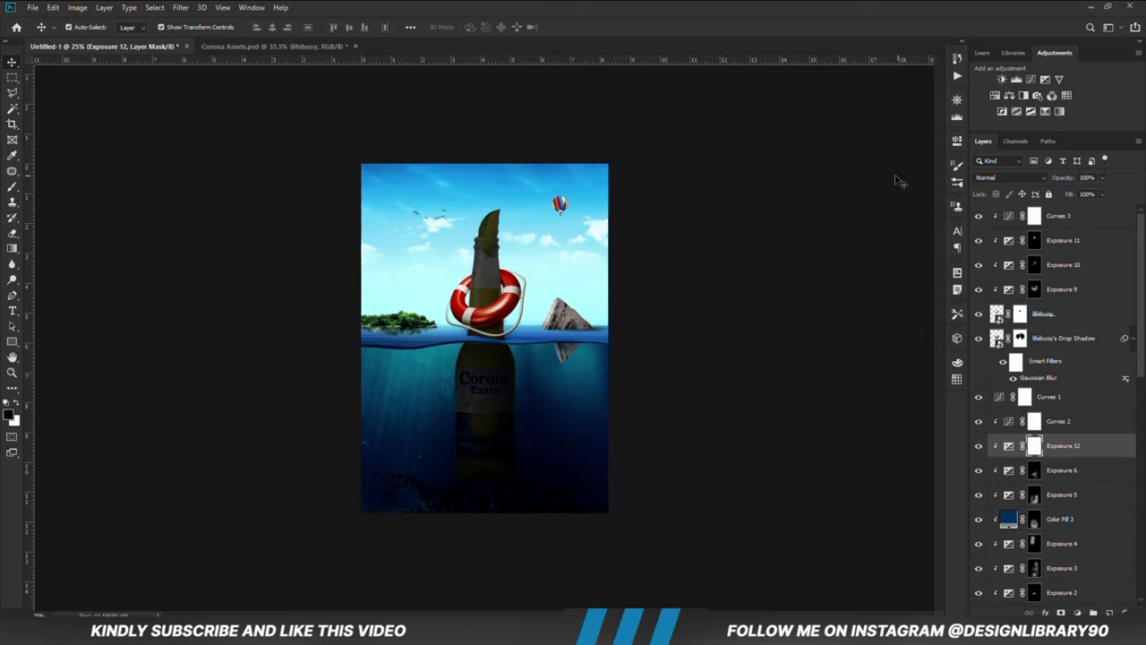
Step: Invert the new Exposure mask and paint white shading on the bottle around the lifebuoy with a size 80 brush at 85% opacity
{"action": "key", "text": "ctrl+i"}
{"action": "key", "text": "b"}
{"action": "key", "text": "x"}
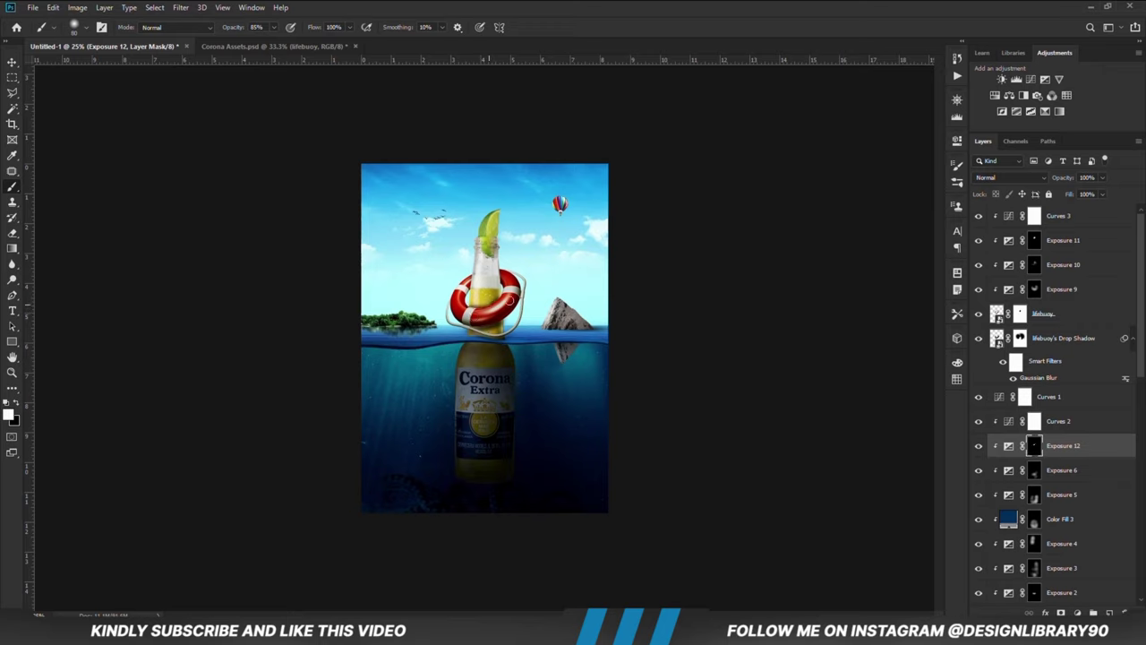
Step: Soften the shading on the Exposure mask with a size 200 black brush at 22% opacity
{"action": "left_click", "coordinate": [16, 402]}
{"action": "left_click", "coordinate": [274, 27]}
{"action": "left_click_drag", "start_coordinate": [286, 43], "coordinate": [238, 43]}
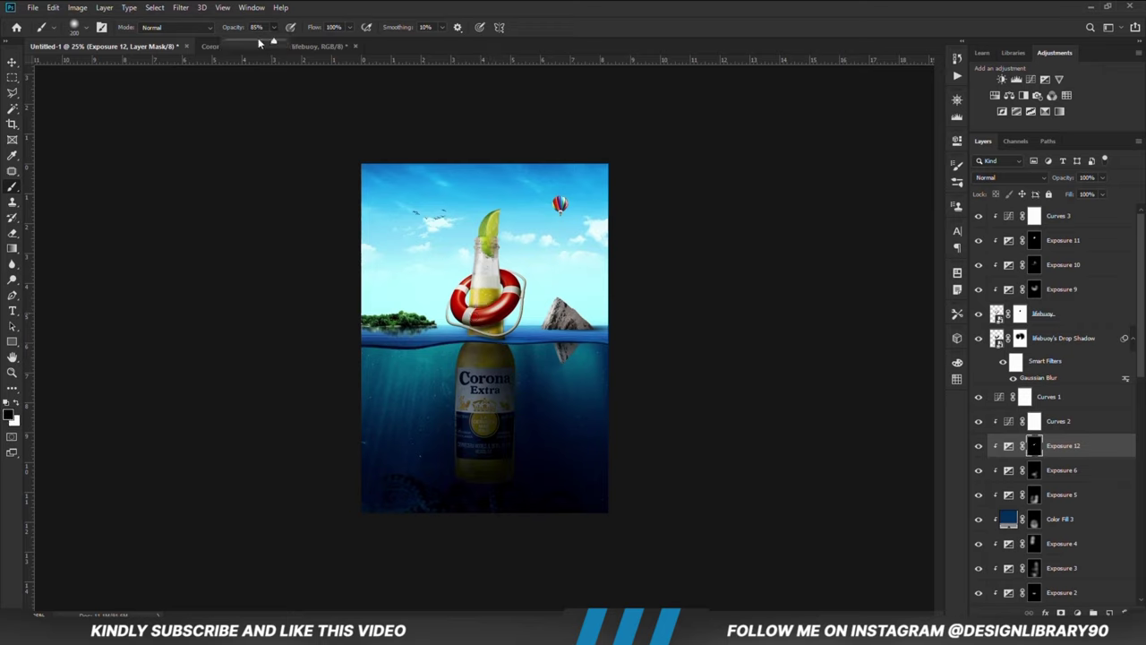
{"action": "left_click", "coordinate": [350, 16]}
{"action": "key", "text": "bracketright"}
{"action": "key", "text": "bracketright"}
{"action": "key", "text": "bracketright"}
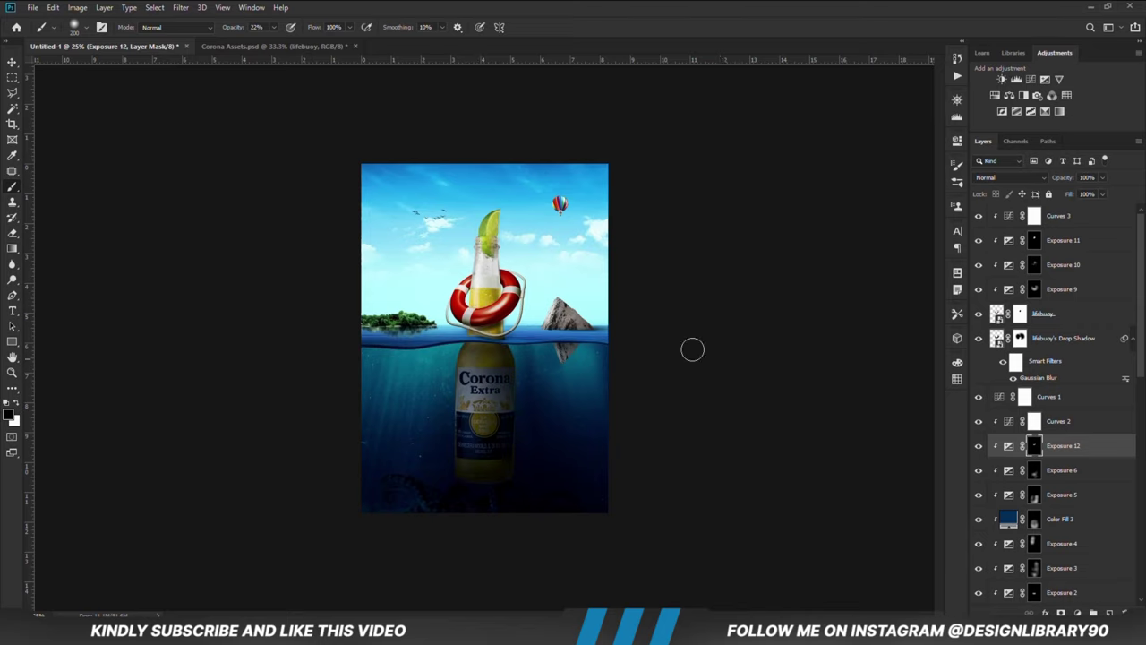
Step: Create a new empty layer directly below the ocean split layer
{"action": "left_click", "coordinate": [13, 63]}
{"action": "left_click", "coordinate": [120, 250], "text": "ctrl"}
{"action": "key", "text": "ctrl+plus"}
{"action": "key", "text": "ctrl+plus"}
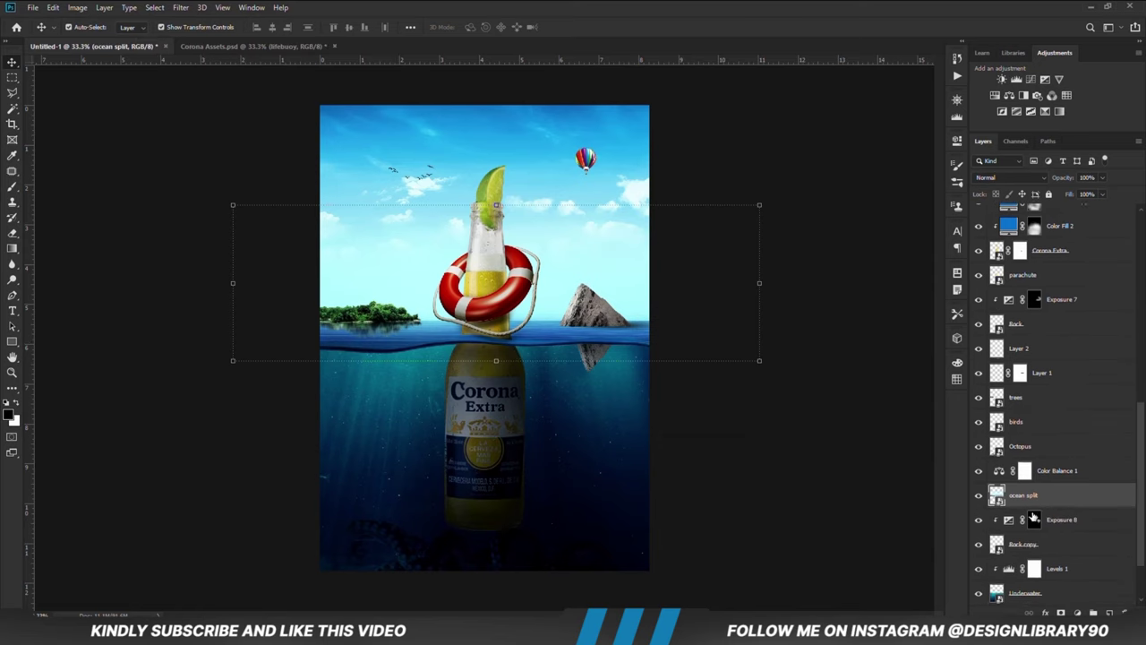
{"action": "left_click", "coordinate": [1110, 612]}
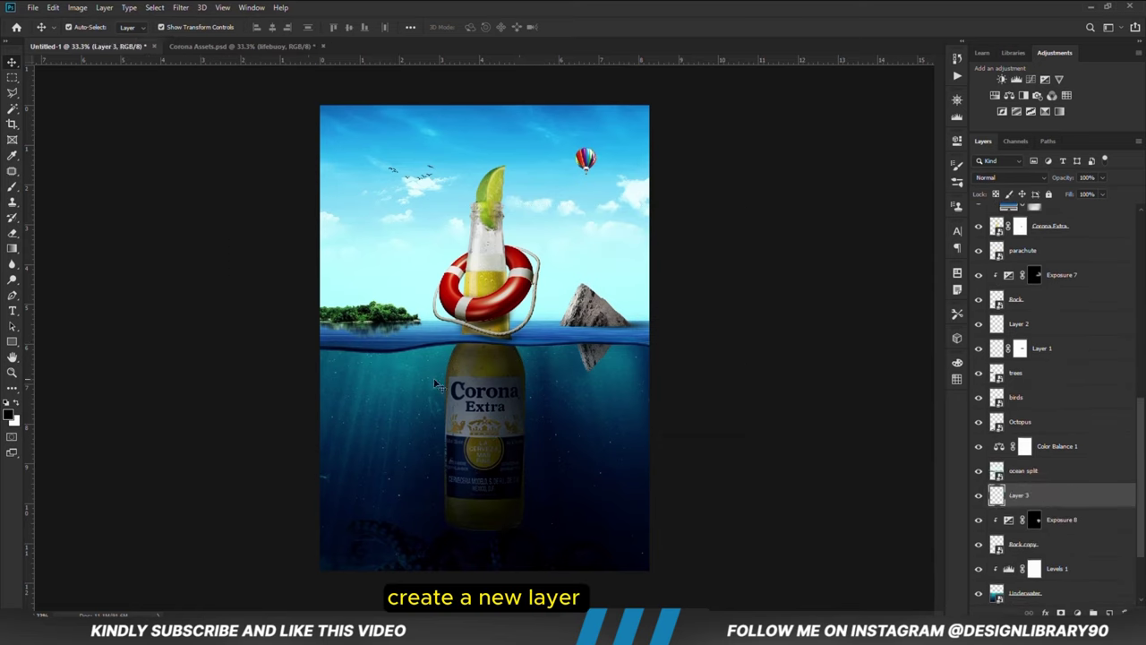
Step: Paint black shadows across the water just below the waterline with the Brush tool at 13% opacity
{"action": "right_click", "coordinate": [13, 186]}
{"action": "left_click", "coordinate": [58, 186]}
{"action": "left_click_drag", "start_coordinate": [274, 28], "coordinate": [266, 42]}
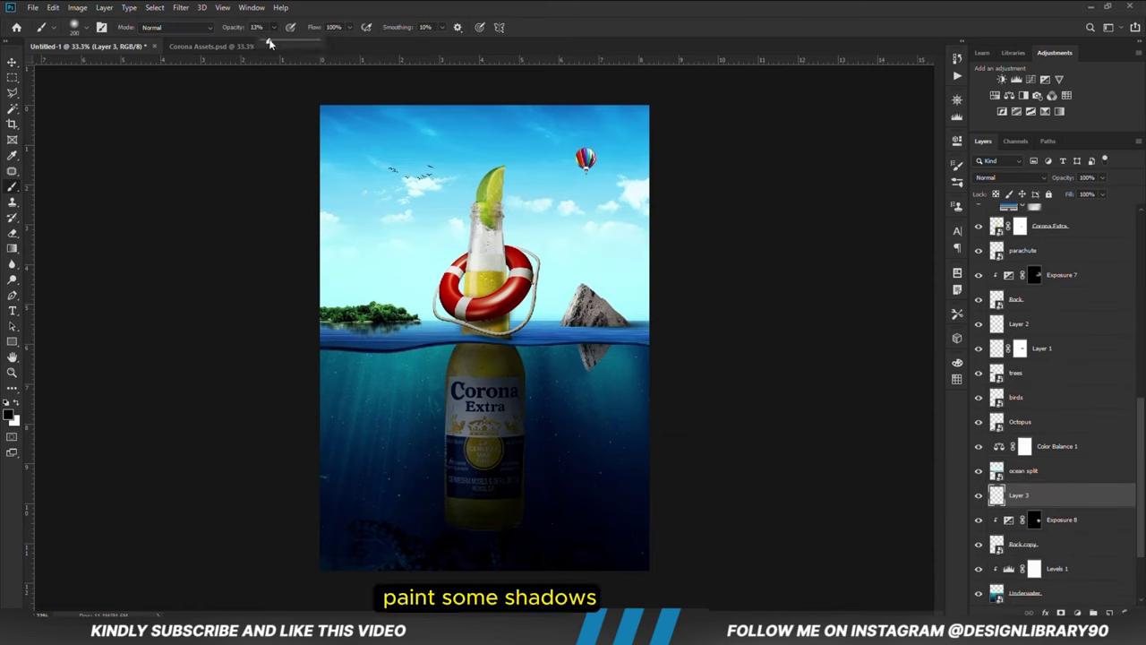
{"action": "mouse_move", "coordinate": [359, 370]}
{"action": "left_mouse_down"}
{"action": "mouse_move", "coordinate": [687, 360]}
{"action": "mouse_move", "coordinate": [614, 353]}
{"action": "mouse_move", "coordinate": [633, 347]}
{"action": "mouse_move", "coordinate": [253, 348]}
{"action": "mouse_move", "coordinate": [754, 352]}
{"action": "mouse_move", "coordinate": [379, 346]}
{"action": "mouse_move", "coordinate": [416, 341]}
{"action": "left_mouse_up"}
{"action": "key", "text": "bracketleft"}
{"action": "key", "text": "bracketleft"}
{"action": "key", "text": "bracketleft"}
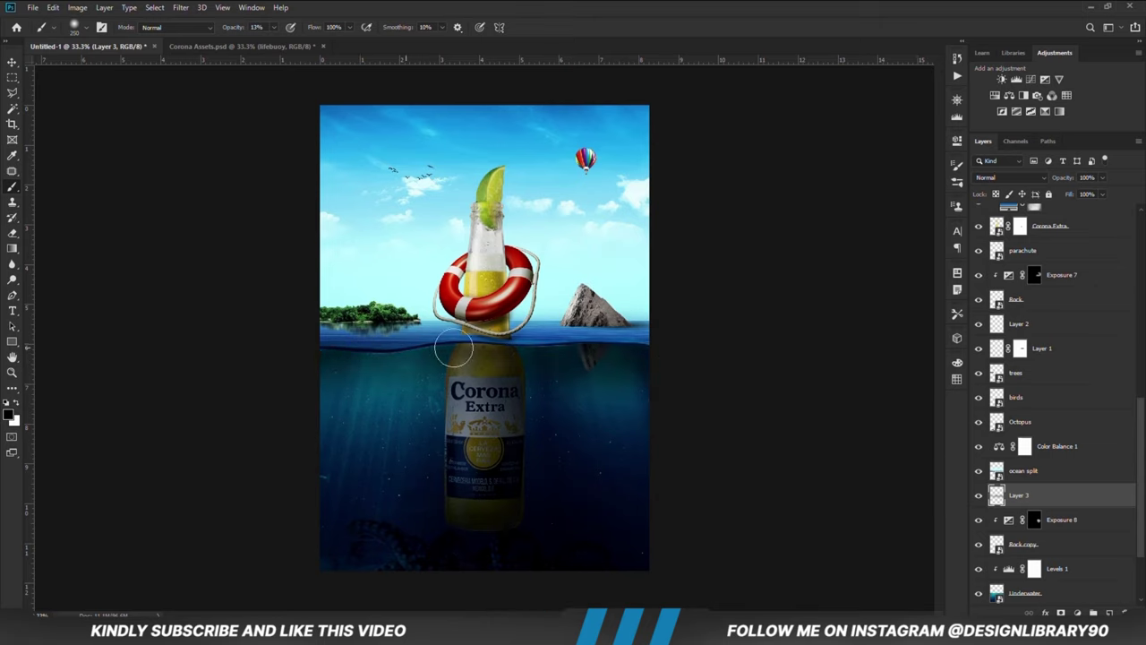
Step: Add a mask to the underwater shadow layer and fade its lower area with a black brush enlarged to size 600
{"action": "left_click", "coordinate": [1060, 612]}
{"action": "key", "text": "bracketright"}
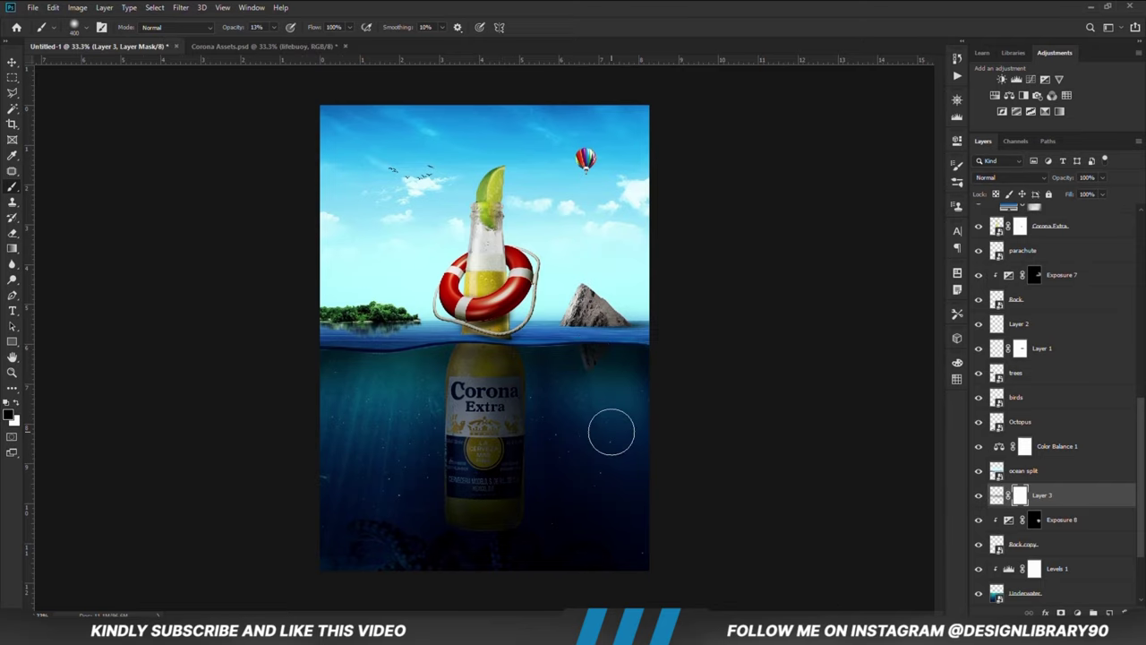
{"action": "key", "text": "bracketright"}
{"action": "key", "text": "bracketright"}
{"action": "key", "text": "bracketright"}
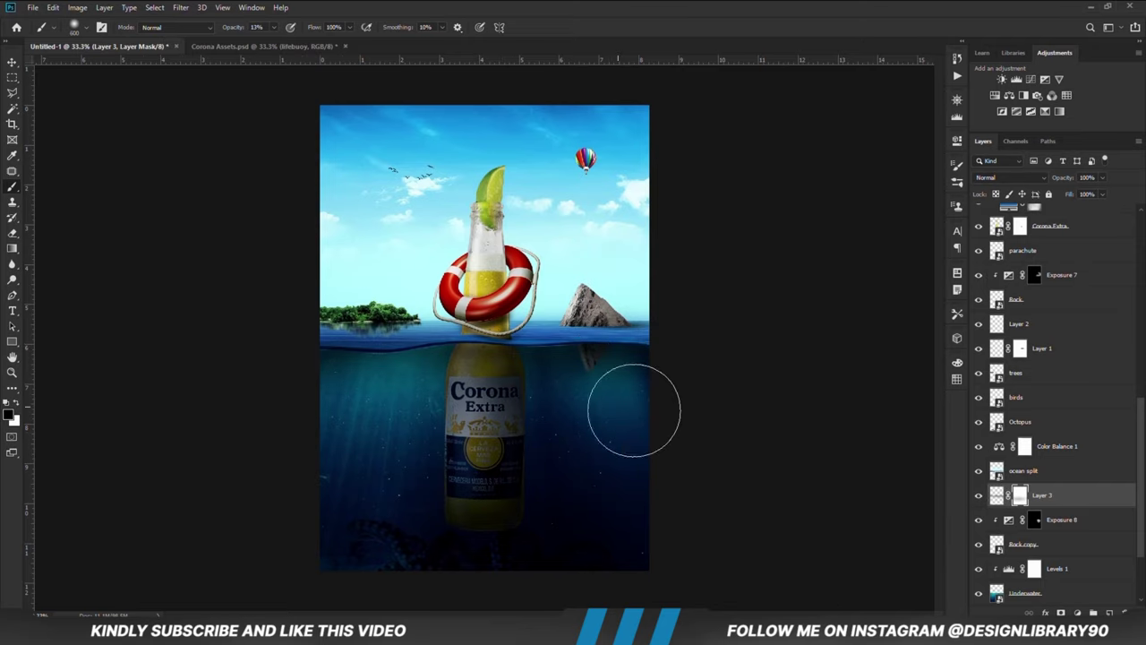
{"action": "key", "text": "v"}
Step: Create a new layer above Curves 2 and paint soft black shadows over the submerged part of the bottle
{"action": "scroll", "coordinate": [1060, 417], "scroll_direction": "up", "scroll_amount": 10}
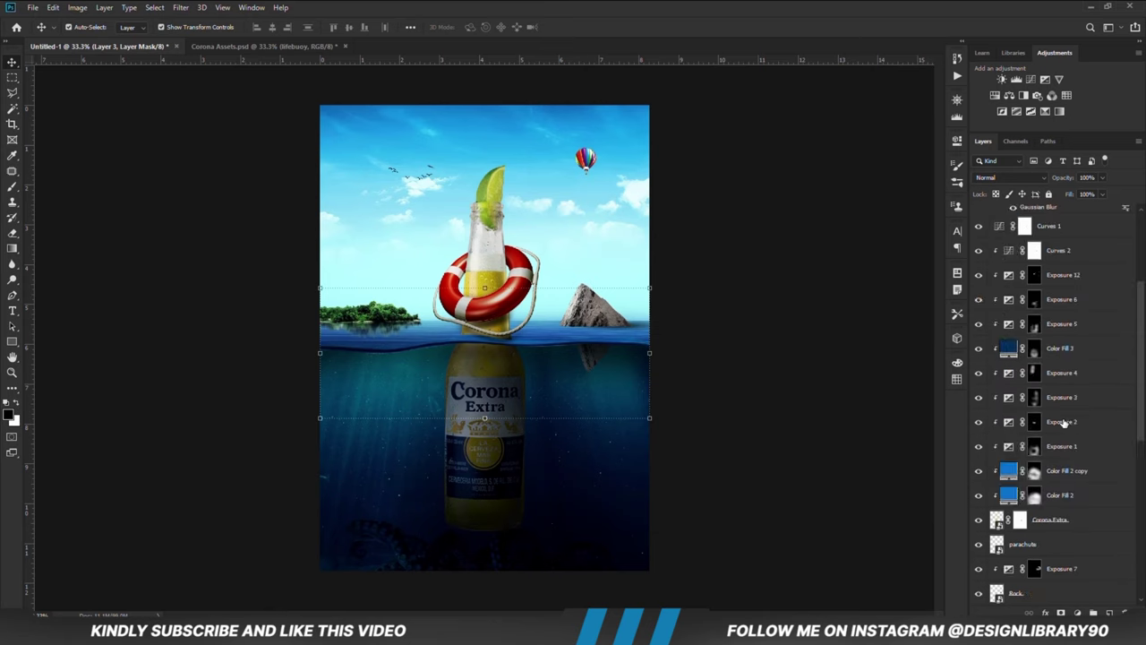
{"action": "left_click", "coordinate": [1078, 357]}
{"action": "key", "text": "b"}
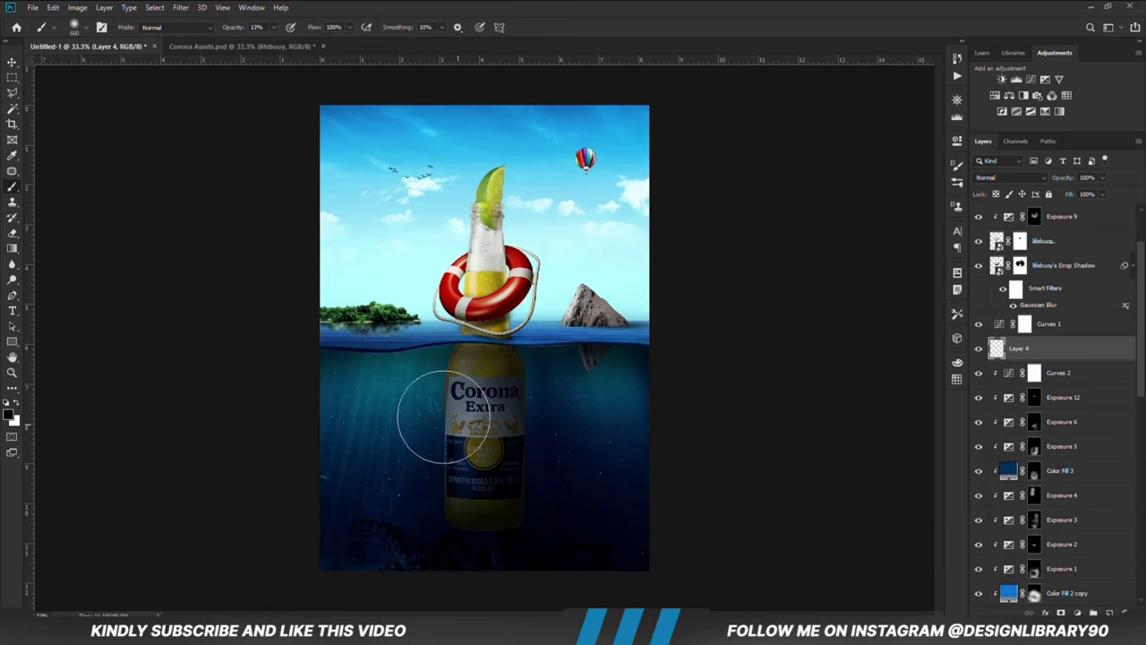
{"action": "mouse_move", "coordinate": [487, 442]}
{"action": "left_mouse_down"}
{"action": "mouse_move", "coordinate": [474, 418]}
{"action": "mouse_move", "coordinate": [543, 385]}
{"action": "left_mouse_up"}
{"action": "mouse_move", "coordinate": [496, 527]}
{"action": "left_mouse_down"}
{"action": "mouse_move", "coordinate": [400, 442]}
{"action": "mouse_move", "coordinate": [500, 404]}
{"action": "mouse_move", "coordinate": [539, 406]}
{"action": "mouse_move", "coordinate": [541, 522]}
{"action": "mouse_move", "coordinate": [645, 397]}
{"action": "mouse_move", "coordinate": [440, 413]}
{"action": "mouse_move", "coordinate": [546, 388]}
{"action": "left_mouse_up"}
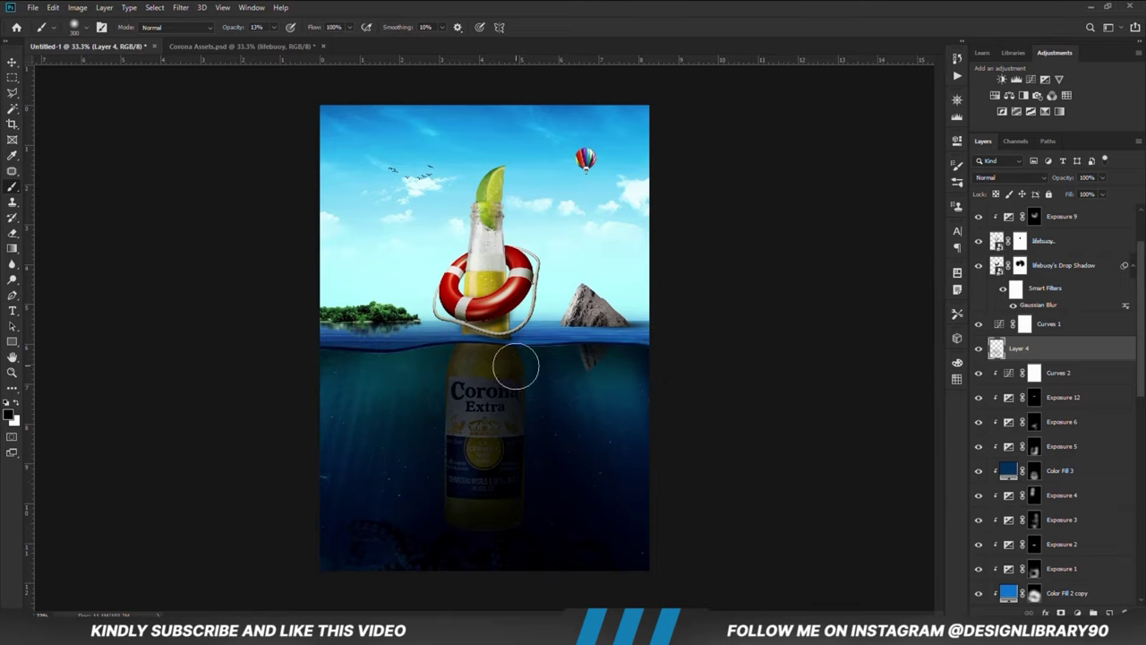
Step: Lower the bottle shadow layer's opacity to 58% and mask its spill above the waterline with a size 300 black brush at 36% opacity
{"action": "left_click", "coordinate": [978, 349]}
{"action": "left_click", "coordinate": [978, 349]}
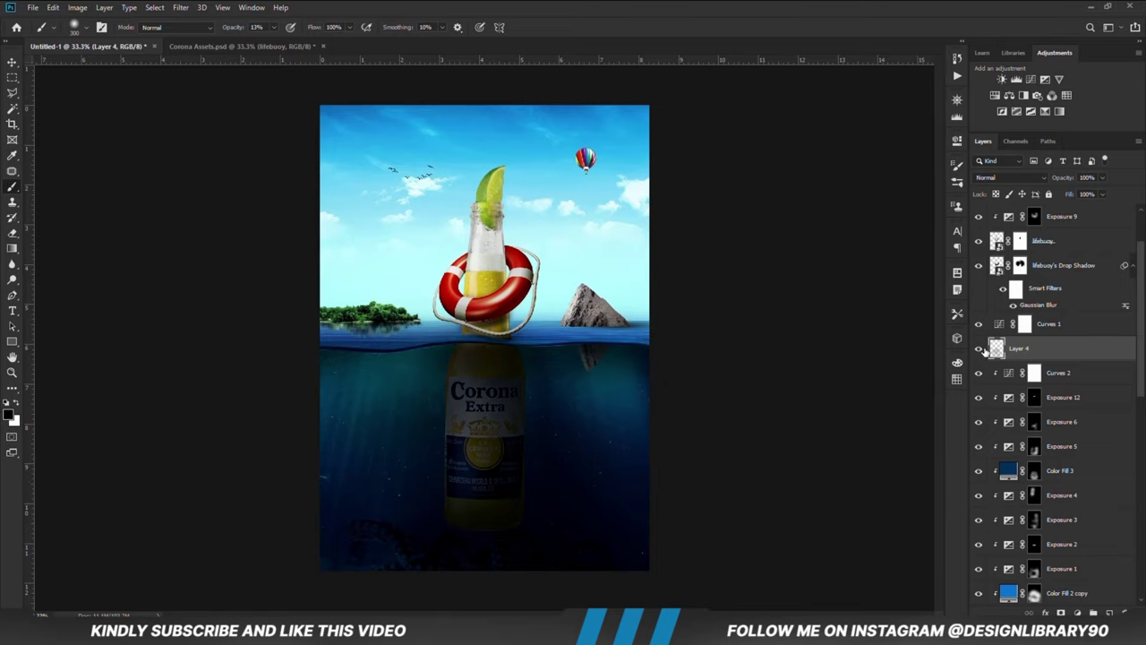
{"action": "left_click_drag", "start_coordinate": [1098, 197], "coordinate": [1080, 195]}
{"action": "left_click", "coordinate": [1061, 613]}
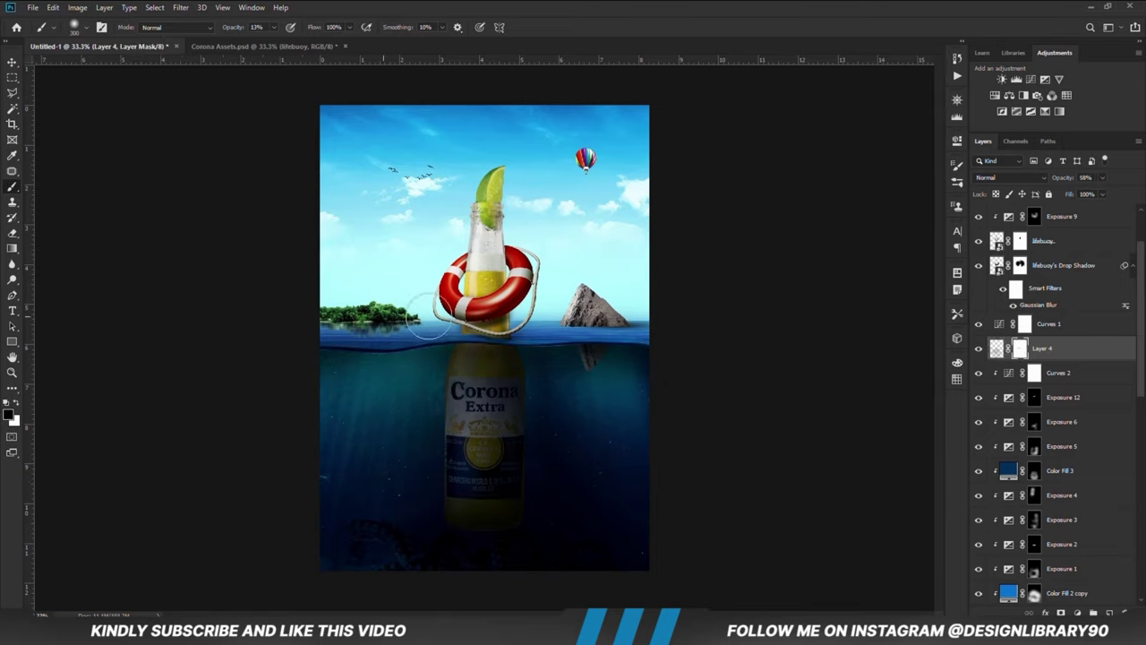
{"action": "left_click_drag", "start_coordinate": [276, 28], "coordinate": [286, 43]}
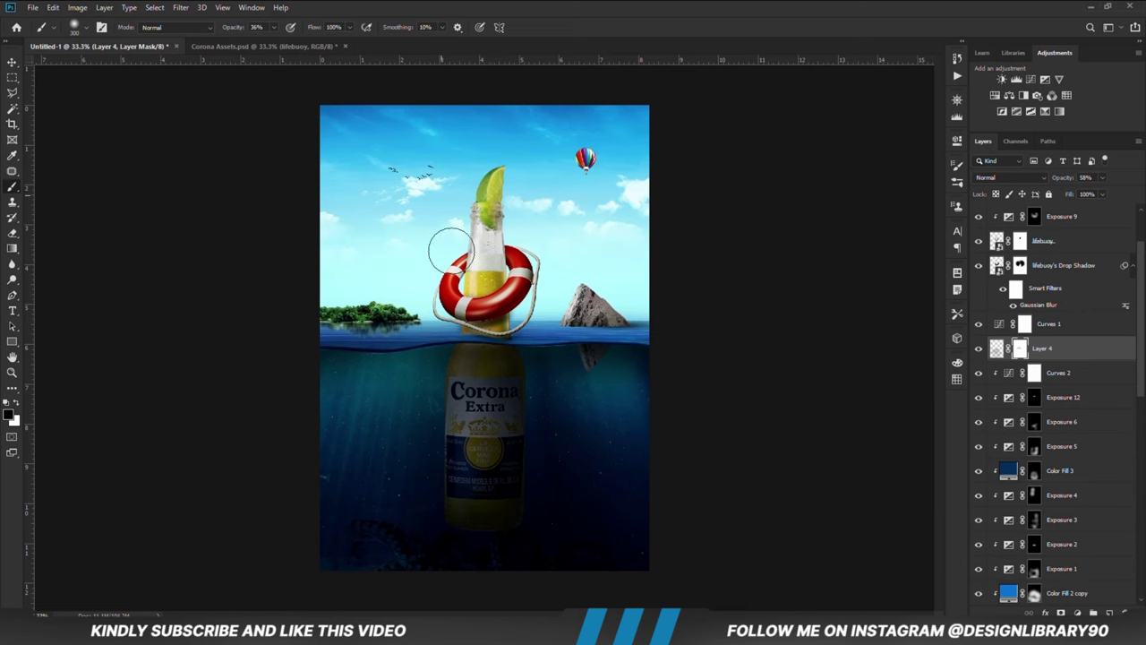
{"action": "left_click", "coordinate": [11, 62]}
{"action": "left_click", "coordinate": [146, 294]}
Step: Bring the sunlight ray lens flare from Corona Assets.psd into the poster and place it over the scene as the top layer
{"action": "left_click", "coordinate": [216, 46]}
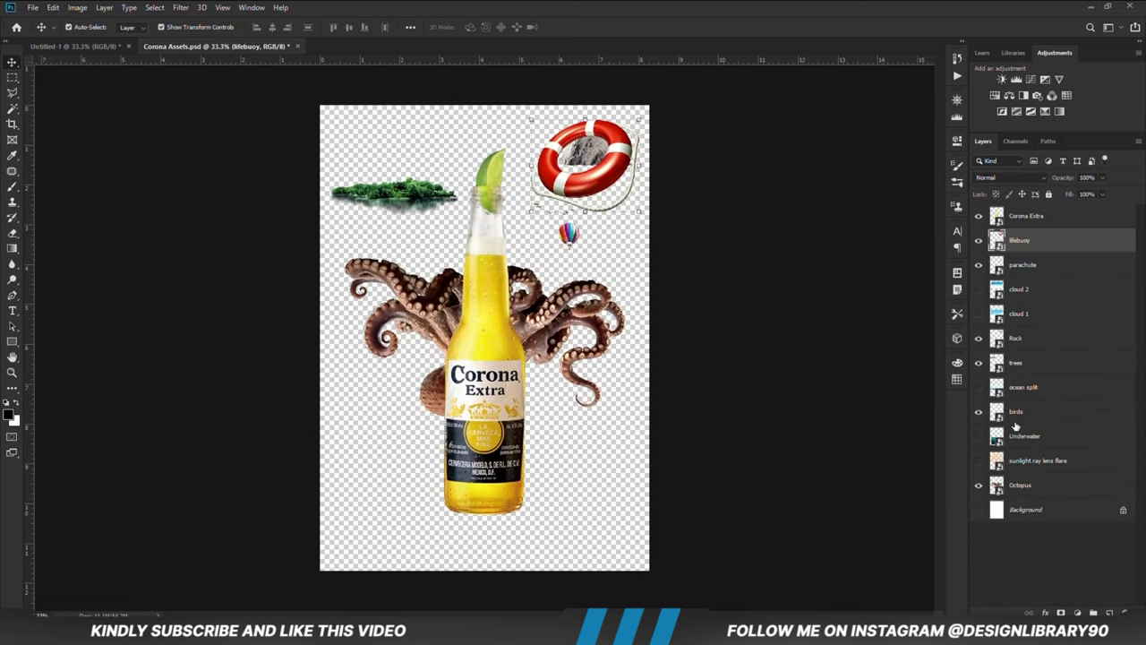
{"action": "left_click", "coordinate": [978, 460]}
{"action": "left_click_drag", "start_coordinate": [333, 259], "coordinate": [363, 201]}
{"action": "key", "text": "ctrl+t"}
{"action": "key", "text": "Return"}
Step: Set the sunlight flare layer's blend mode to Screen and clip a Levels adjustment to it with the black input raised to 26
{"action": "left_click", "coordinate": [1009, 178]}
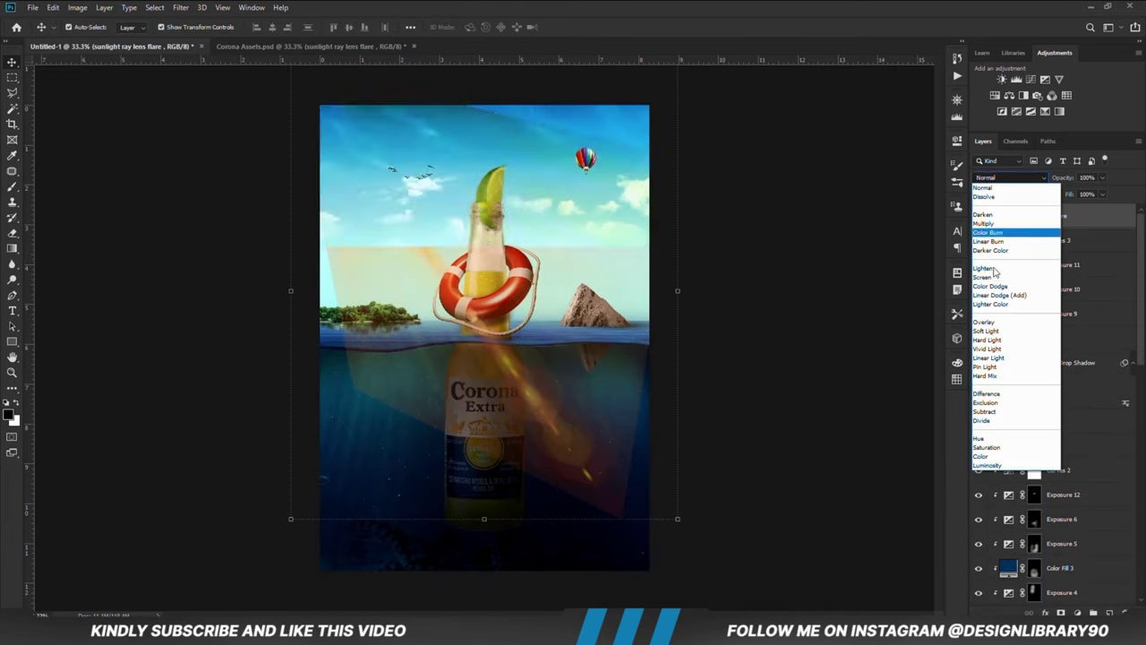
{"action": "left_click", "coordinate": [999, 258]}
{"action": "left_click", "coordinate": [1078, 613]}
{"action": "left_click", "coordinate": [1078, 452]}
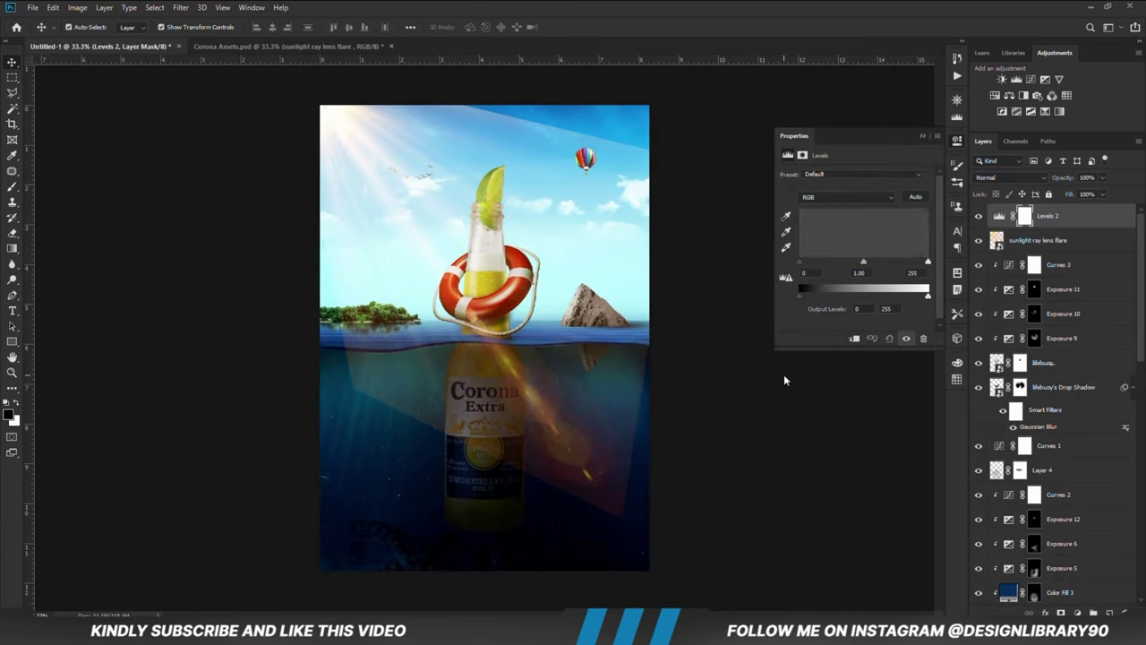
{"action": "left_click", "coordinate": [855, 338]}
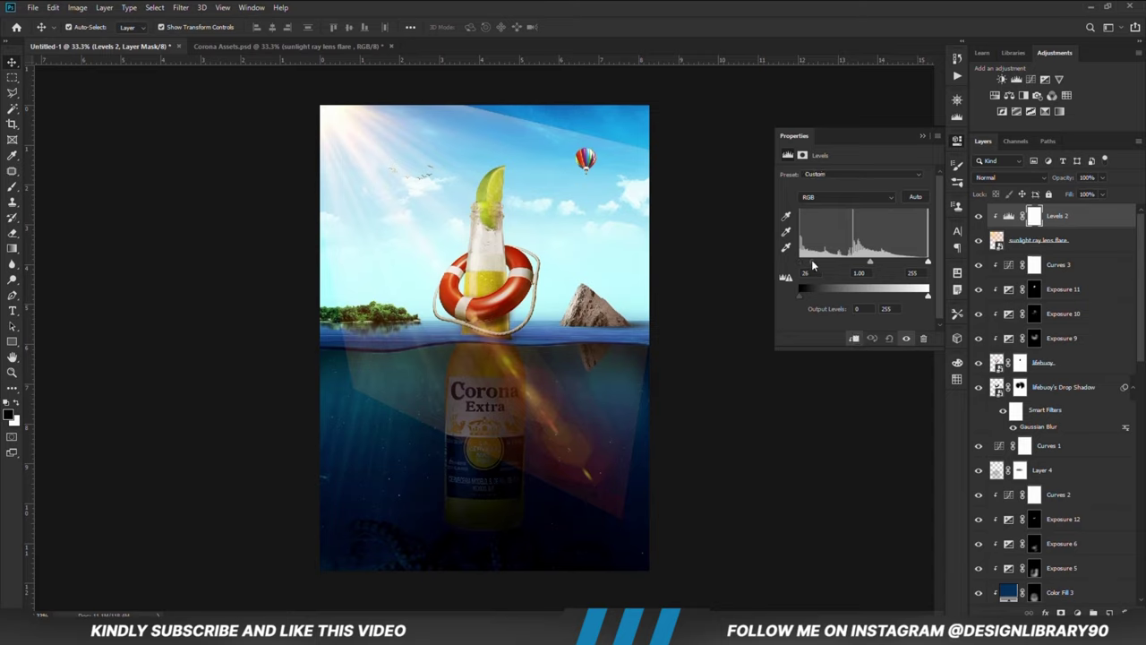
{"action": "left_click", "coordinate": [923, 137]}
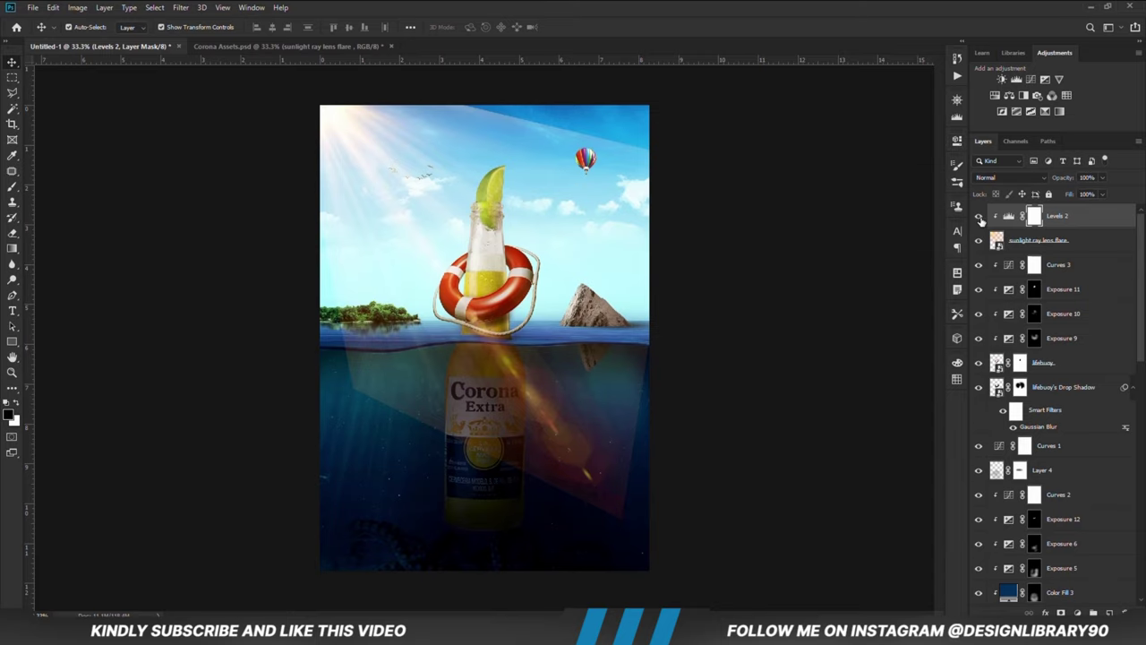
Step: Add a clipped, colorized Hue/Saturation adjustment tinting the flare blue at hue 203 and saturation 46, with slightly reduced lightness
{"action": "left_click", "coordinate": [1086, 613]}
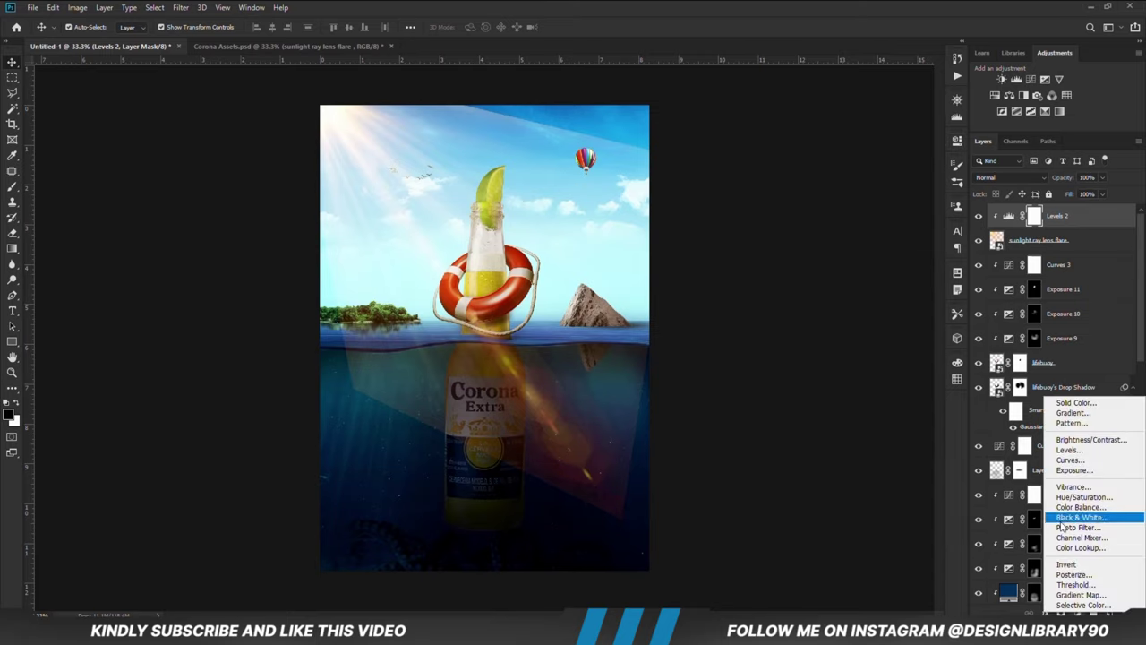
{"action": "left_click", "coordinate": [1085, 498]}
{"action": "left_click", "coordinate": [842, 283]}
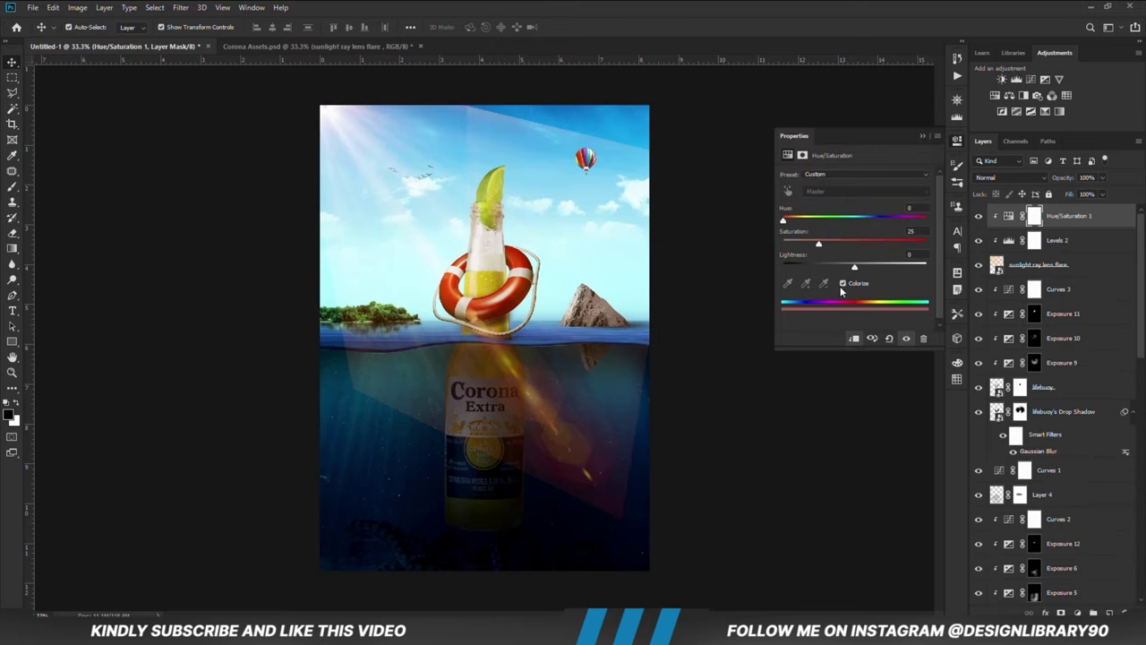
{"action": "left_click_drag", "start_coordinate": [789, 221], "coordinate": [854, 222]}
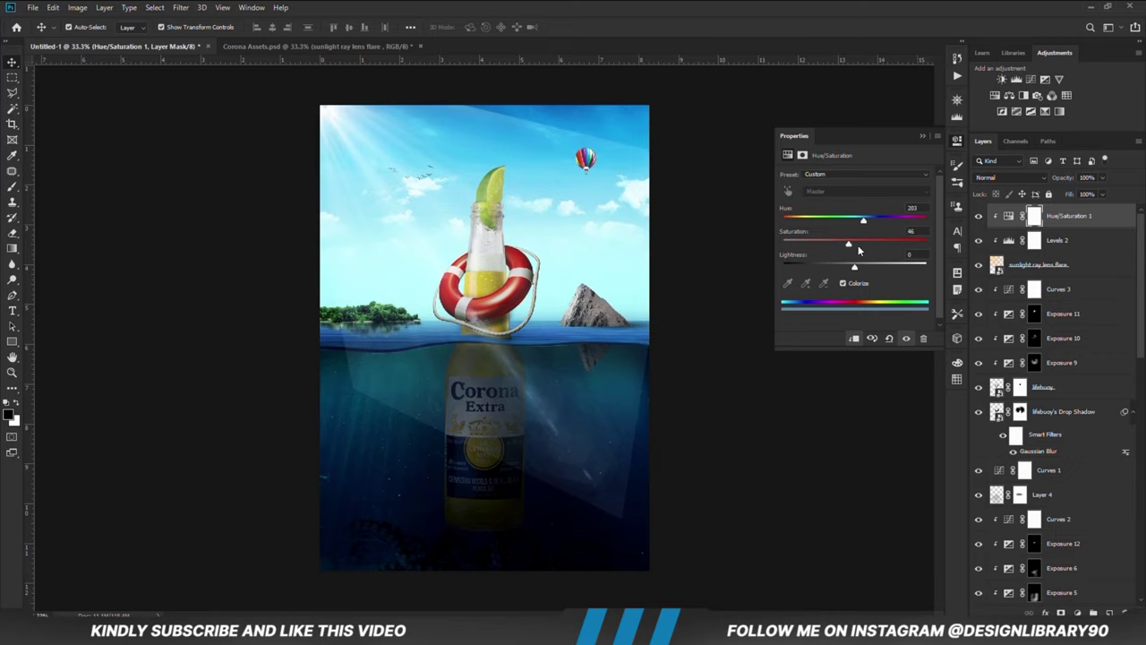
{"action": "left_click_drag", "start_coordinate": [854, 267], "coordinate": [841, 268]}
{"action": "left_click", "coordinate": [729, 179]}
Step: Reposition the sunlight ray lens flare layer so its rays fall from the upper corner of the sky
{"action": "left_click", "coordinate": [1025, 263]}
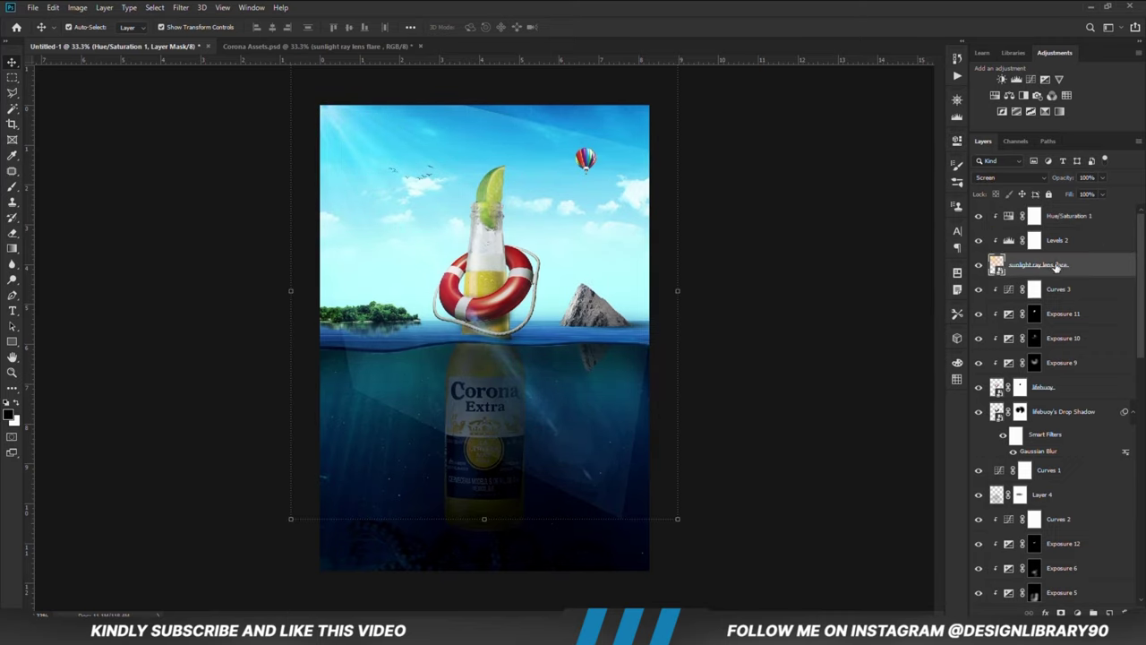
{"action": "key", "text": "ctrl+t"}
{"action": "left_click_drag", "start_coordinate": [551, 327], "coordinate": [541, 302]}
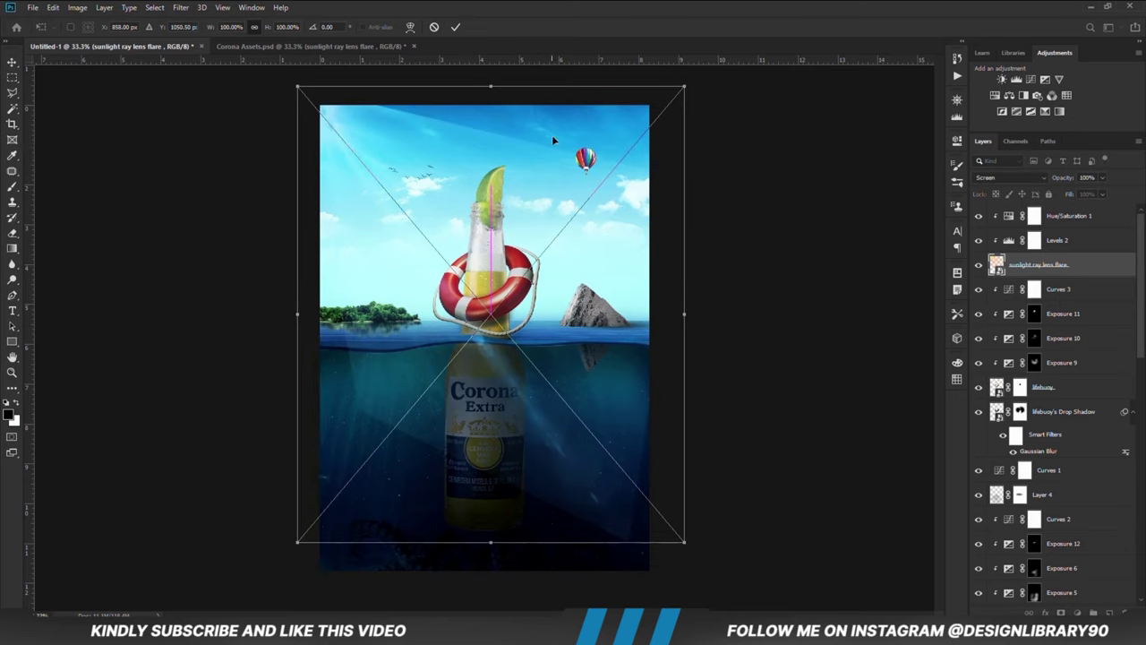
{"action": "key", "text": "Return"}
Step: Add a mask to the flare layer and fade its hard edges underwater with a size 900 black brush at 24% opacity
{"action": "left_click", "coordinate": [1061, 613]}
{"action": "right_click", "coordinate": [13, 187]}
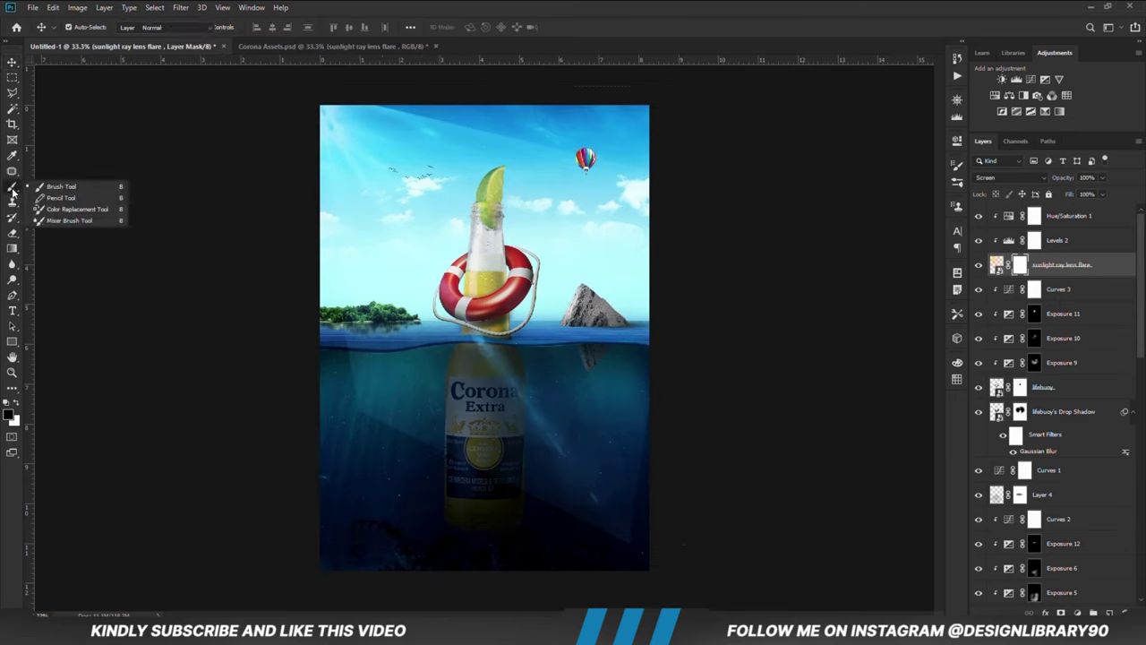
{"action": "left_click", "coordinate": [59, 185]}
{"action": "left_click_drag", "start_coordinate": [268, 43], "coordinate": [266, 42]}
{"action": "left_click", "coordinate": [361, 81]}
{"action": "key", "text": "bracketright"}
{"action": "key", "text": "bracketright"}
{"action": "key", "text": "bracketright"}
{"action": "key", "text": "bracketright"}
{"action": "key", "text": "bracketright"}
{"action": "key", "text": "bracketright"}
{"action": "key", "text": "bracketright"}
{"action": "key", "text": "bracketright"}
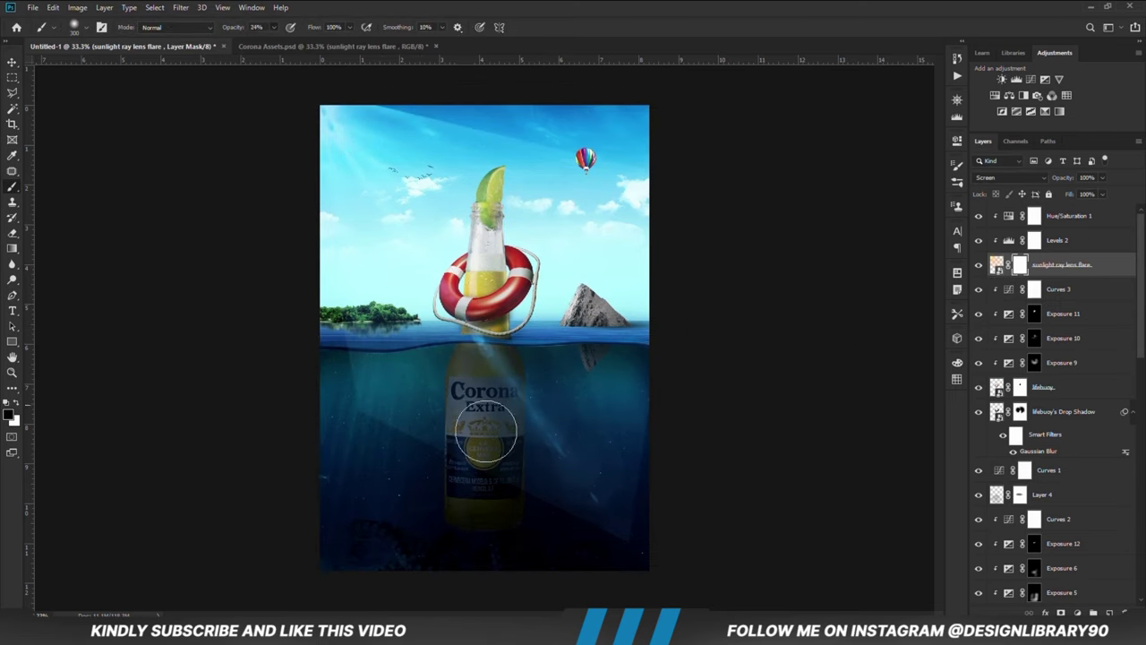
{"action": "left_click", "coordinate": [599, 492]}
{"action": "left_click_drag", "start_coordinate": [615, 513], "coordinate": [364, 412]}
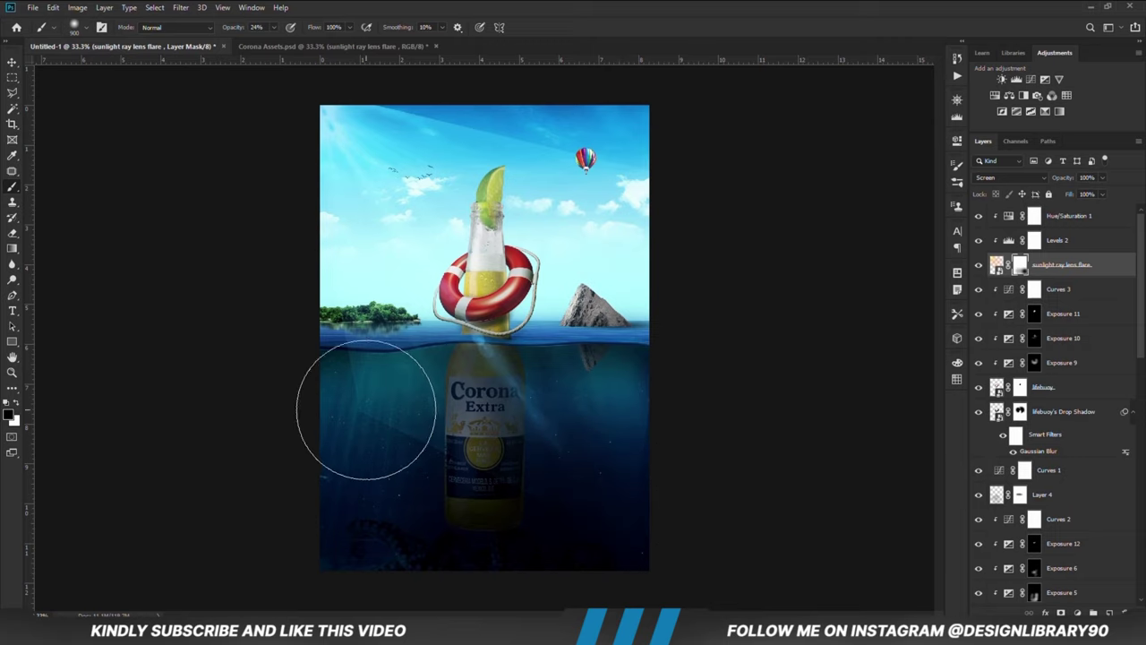
Step: Raise the brush opacity to 74% and mask out the remaining flare over the underwater area and the sky's edge
{"action": "left_click", "coordinate": [274, 28]}
{"action": "left_click_drag", "start_coordinate": [275, 40], "coordinate": [299, 40]}
{"action": "left_click", "coordinate": [358, 290]}
{"action": "mouse_move", "coordinate": [422, 463]}
{"action": "left_mouse_down"}
{"action": "mouse_move", "coordinate": [525, 409]}
{"action": "mouse_move", "coordinate": [483, 368]}
{"action": "left_mouse_up"}
{"action": "scroll", "coordinate": [422, 102], "scroll_direction": "down", "scroll_amount": 2}
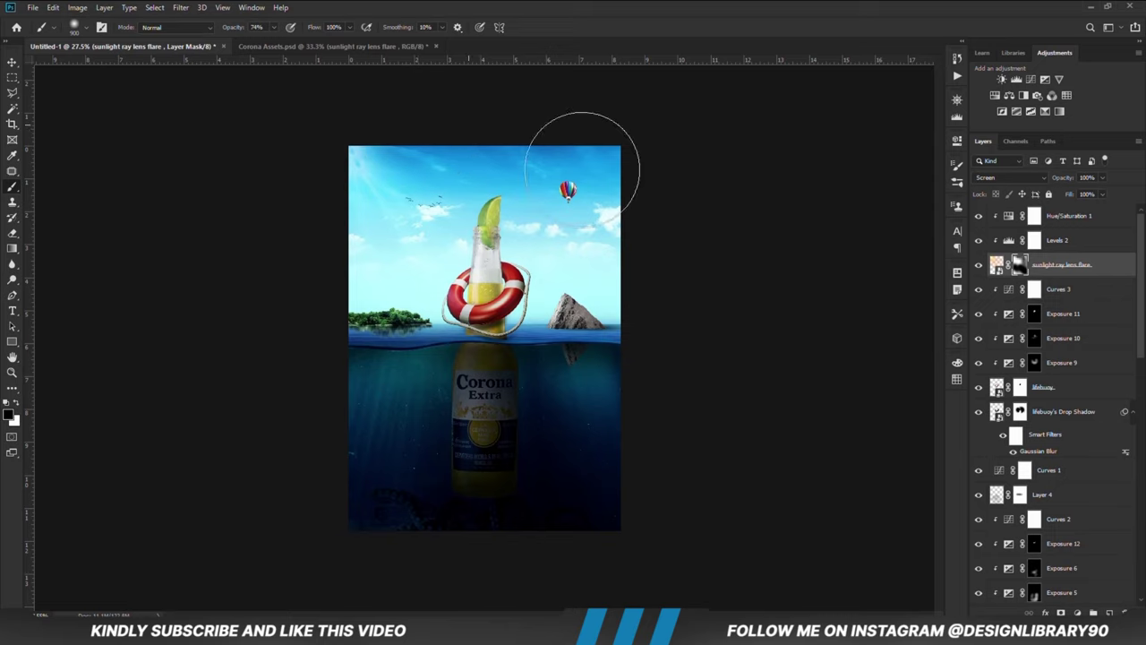
Step: Compare the scene without and with the flare, and touch up its mask with a size 600 brush at 37% opacity
{"action": "left_click", "coordinate": [978, 266]}
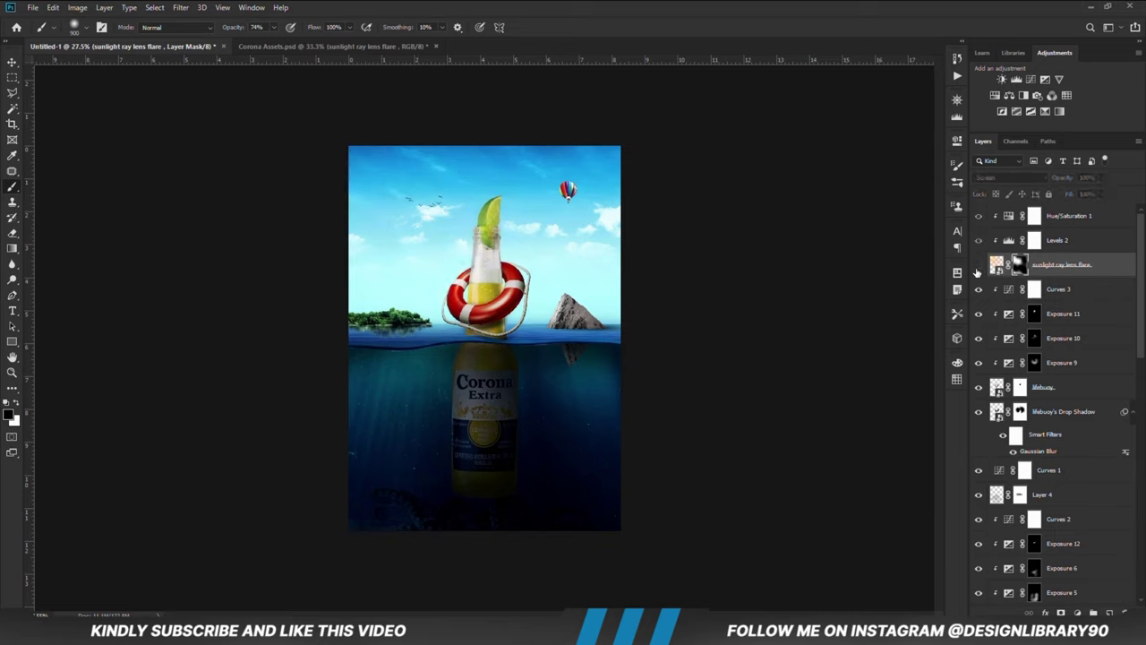
{"action": "left_click", "coordinate": [978, 265]}
{"action": "key", "text": "bracketleft"}
{"action": "key", "text": "bracketleft"}
{"action": "key", "text": "bracketleft"}
{"action": "left_click", "coordinate": [273, 27]}
{"action": "left_click", "coordinate": [264, 42]}
{"action": "left_click", "coordinate": [358, 3]}
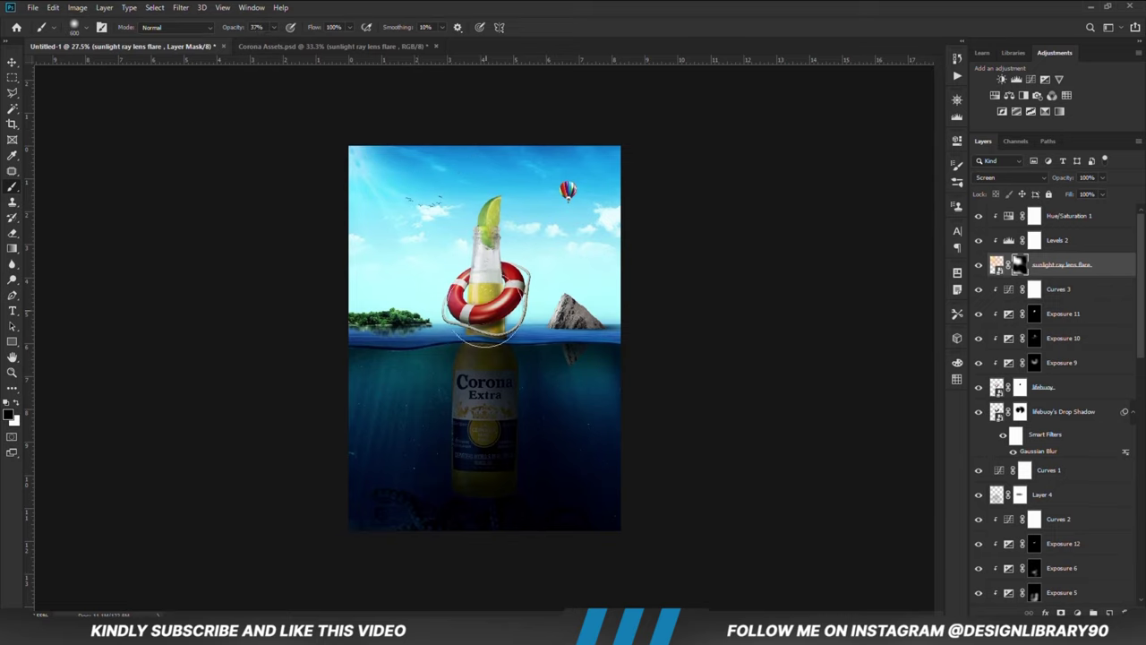
{"action": "left_click", "coordinate": [12, 61]}
{"action": "left_click", "coordinate": [123, 256]}
{"action": "scroll", "coordinate": [123, 256], "scroll_direction": "up", "scroll_amount": 1}
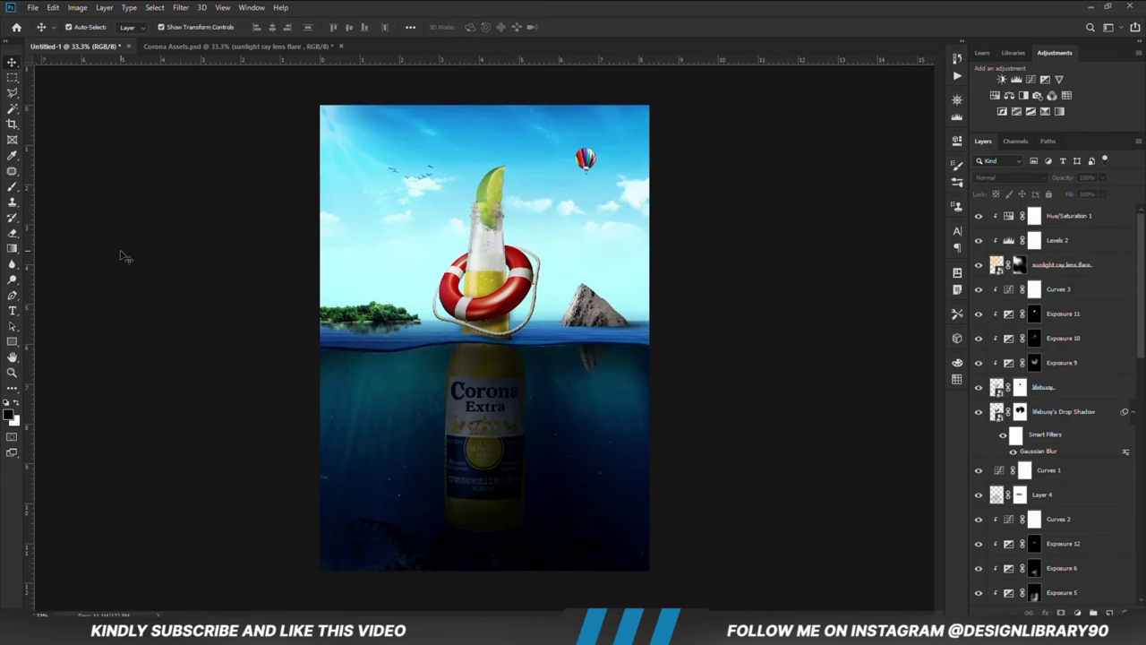
Step: Stamp all visible layers into a new merged top layer and convert it to a smart object
{"action": "key", "text": "ctrl+alt+shift+e"}
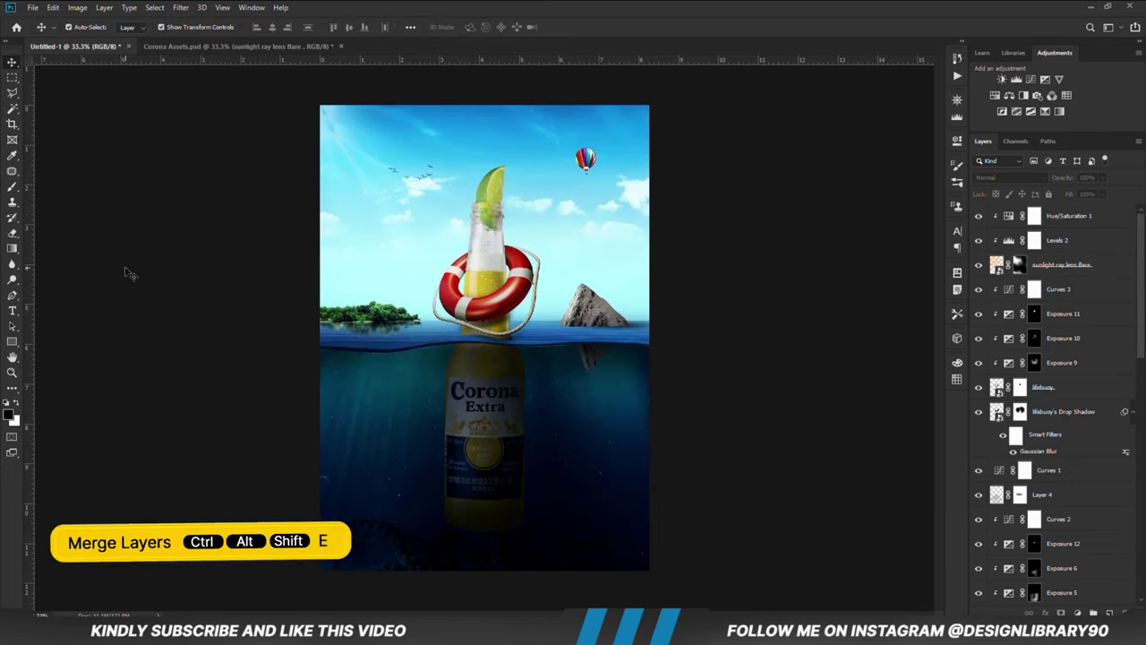
{"action": "right_click", "coordinate": [1015, 221]}
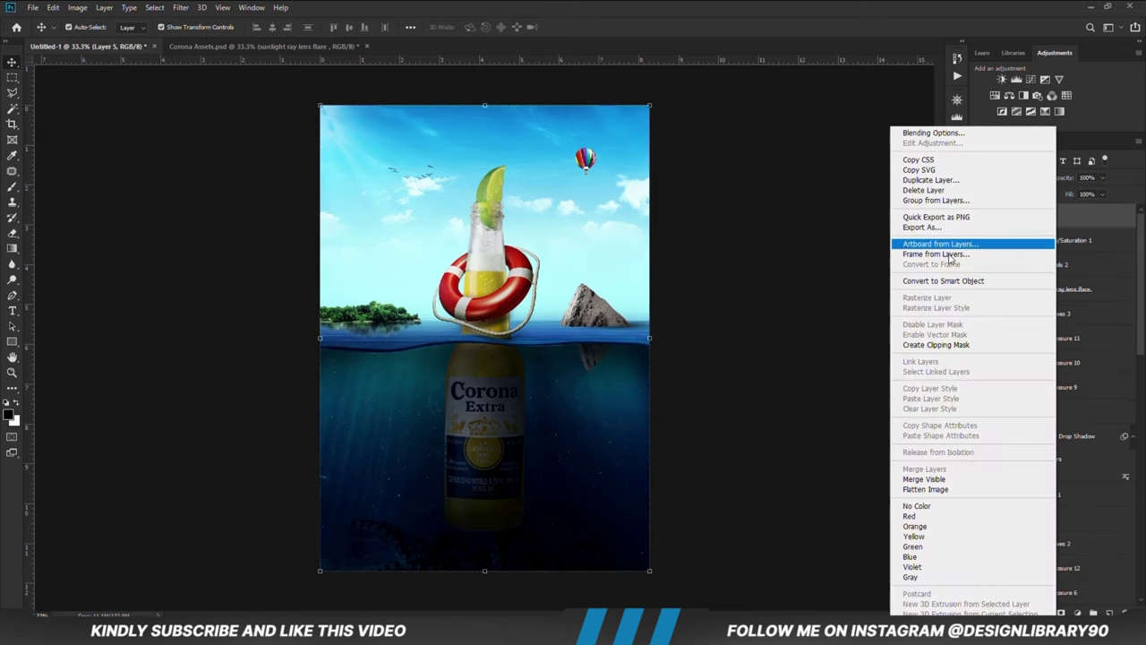
{"action": "left_click", "coordinate": [950, 285]}
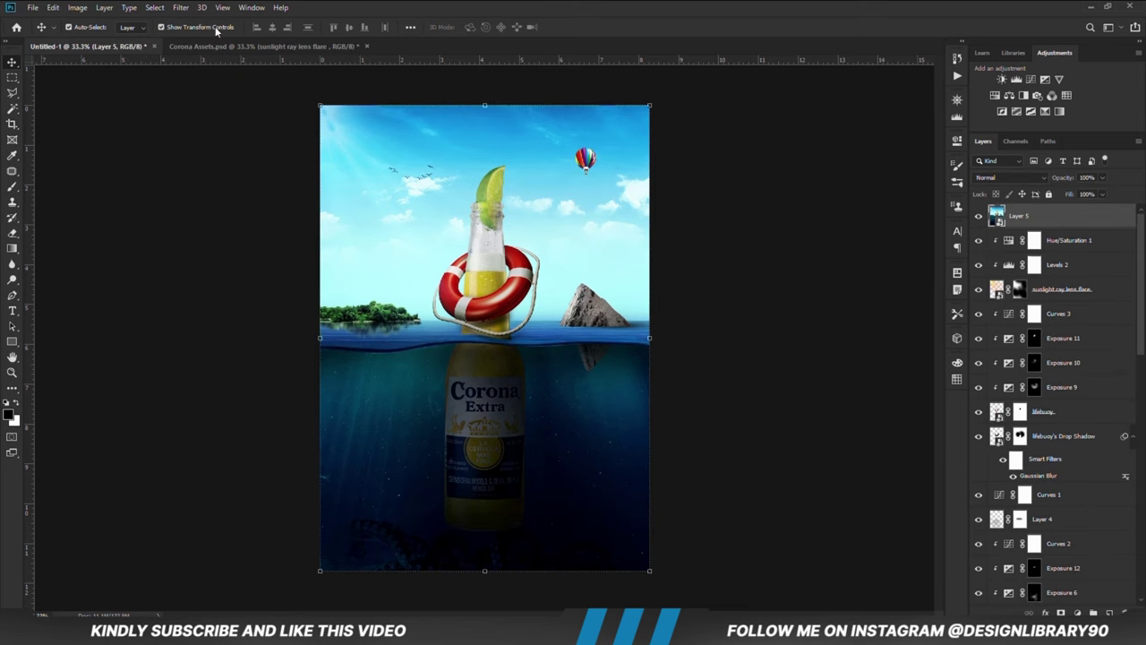
Step: In the Camera Raw Filter, set exposure +0.15, contrast +30, highlights +13, shadows -16 and whites +7, and lower the blacks
{"action": "left_click", "coordinate": [180, 7]}
{"action": "left_click", "coordinate": [220, 71]}
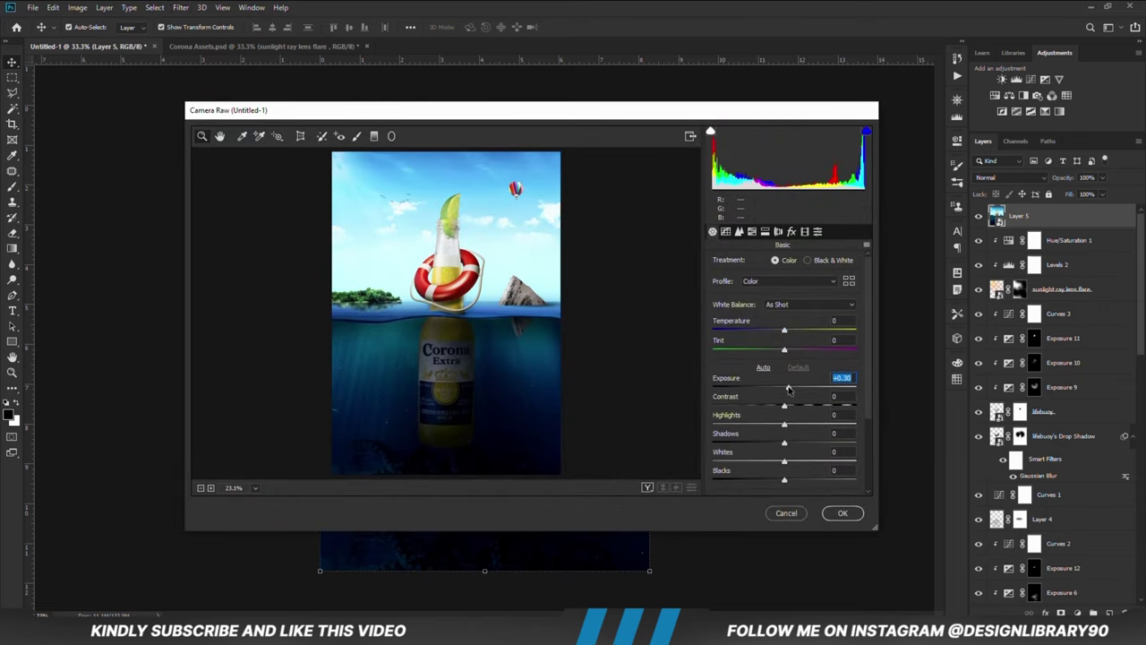
{"action": "left_click_drag", "start_coordinate": [789, 390], "coordinate": [772, 445]}
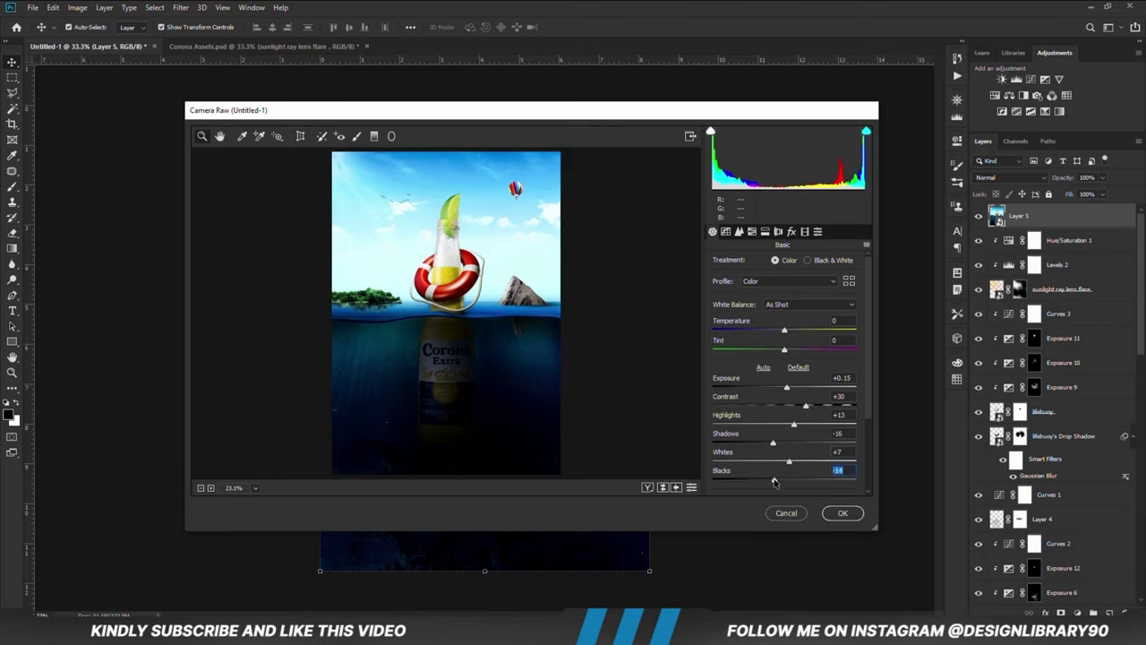
{"action": "scroll", "coordinate": [797, 461], "scroll_direction": "down", "scroll_amount": 3}
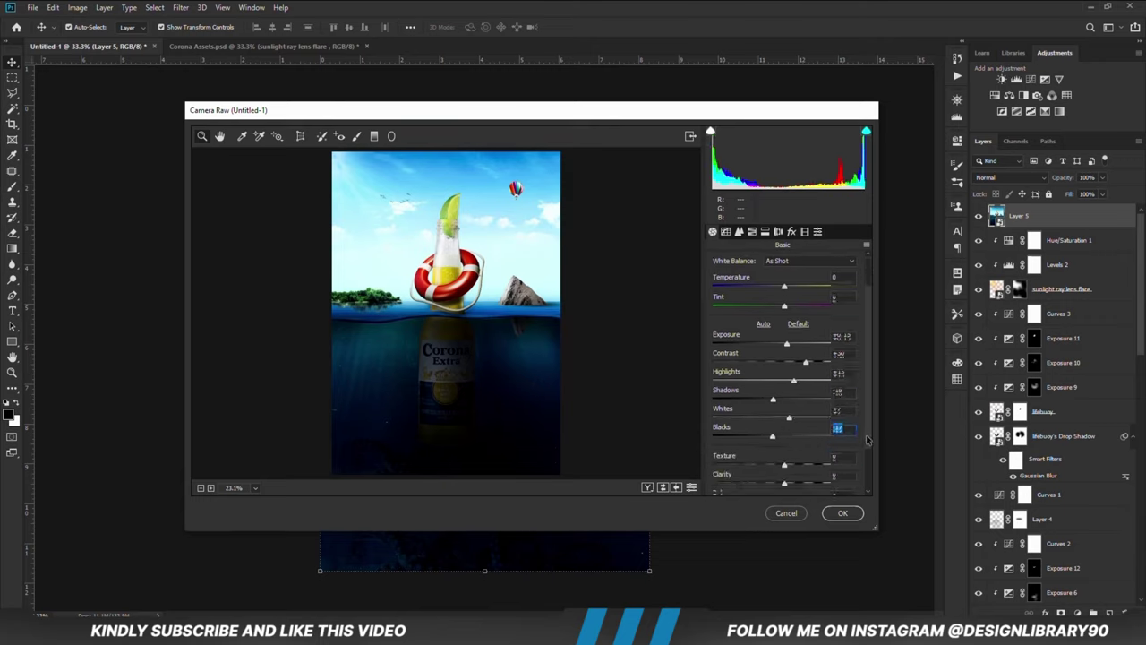
Step: Apply the Light vignetting preset in Camera Raw and commit the filter to the merged layer
{"action": "left_click", "coordinate": [817, 235]}
{"action": "scroll", "coordinate": [753, 376], "scroll_direction": "down", "scroll_amount": 2}
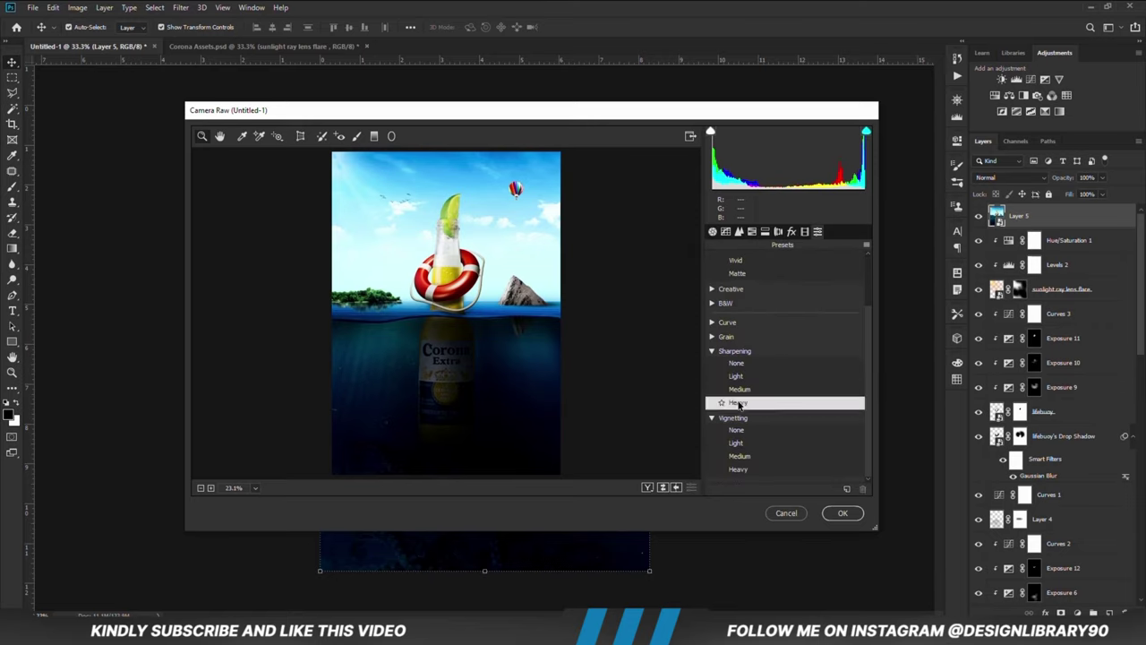
{"action": "left_click", "coordinate": [738, 443]}
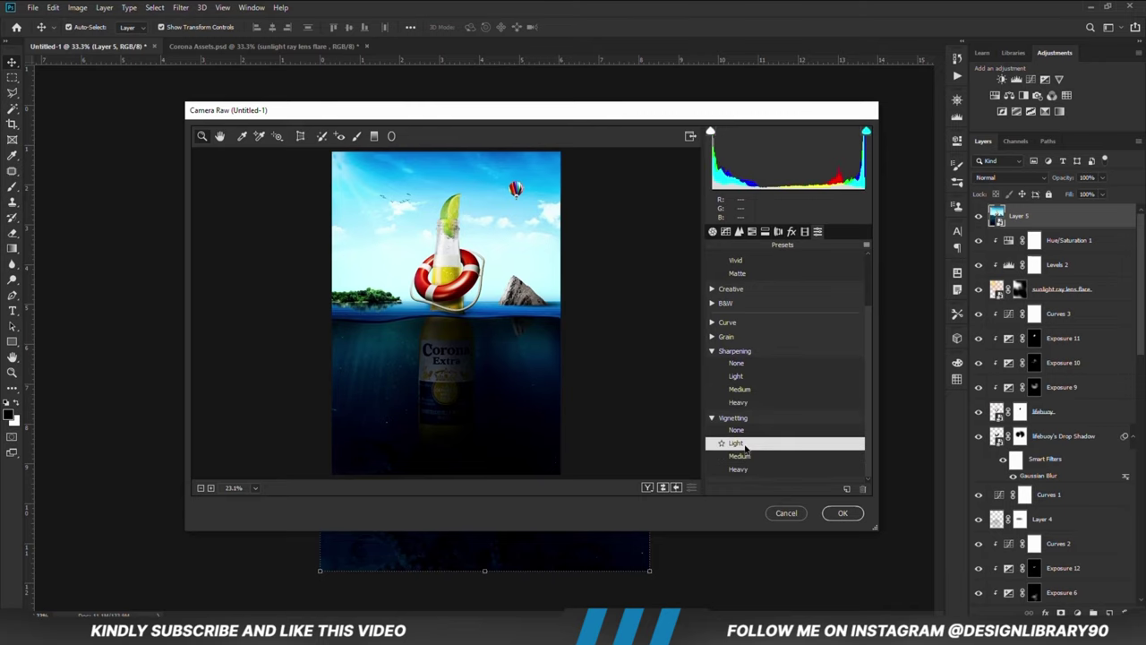
{"action": "left_click", "coordinate": [842, 513]}
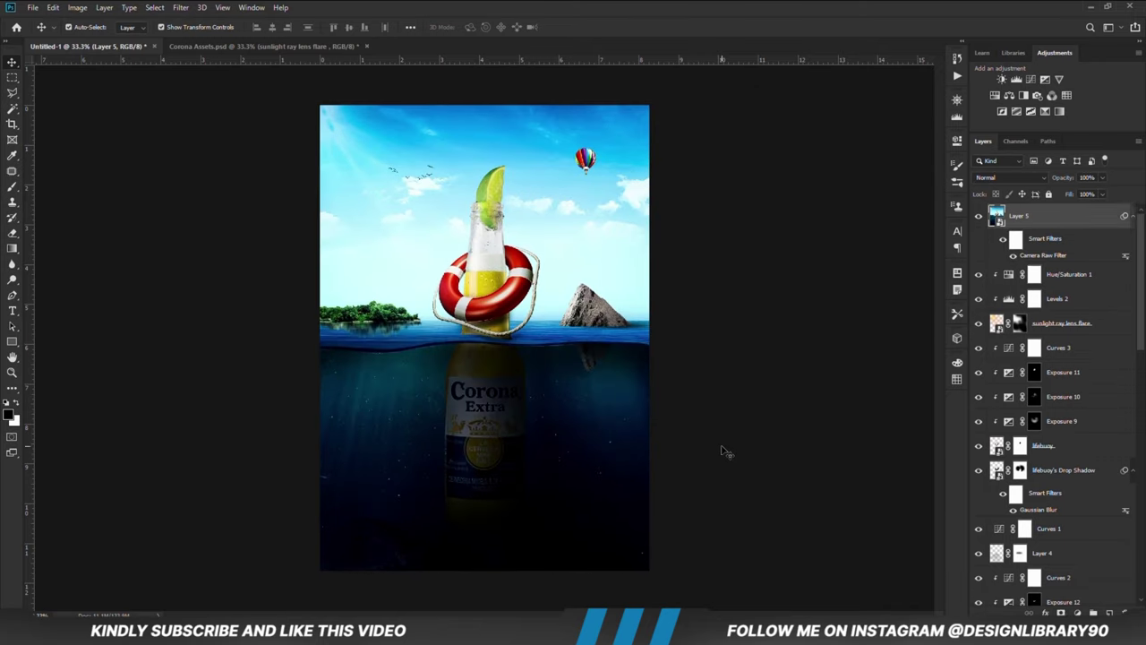
Step: Compare the poster with the graded layer hidden and shown, and inspect the bottle and lifebuoy up close
{"action": "key", "text": "ctrl+minus"}
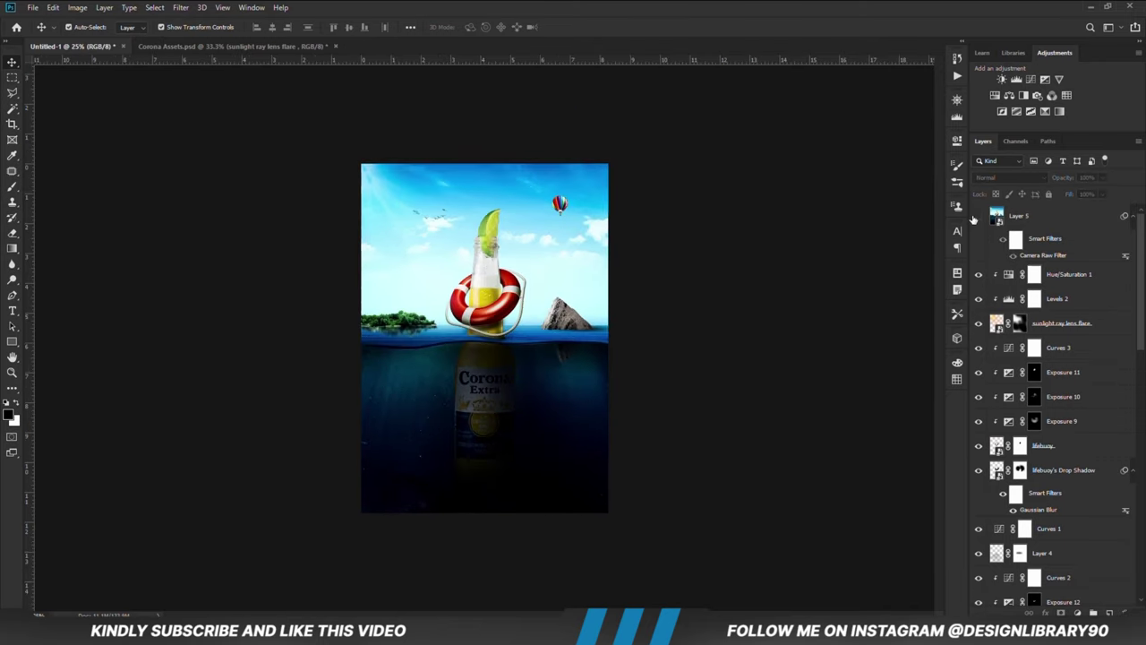
{"action": "left_click", "coordinate": [977, 218]}
{"action": "key", "text": "ctrl+plus"}
{"action": "key", "text": "ctrl+plus"}
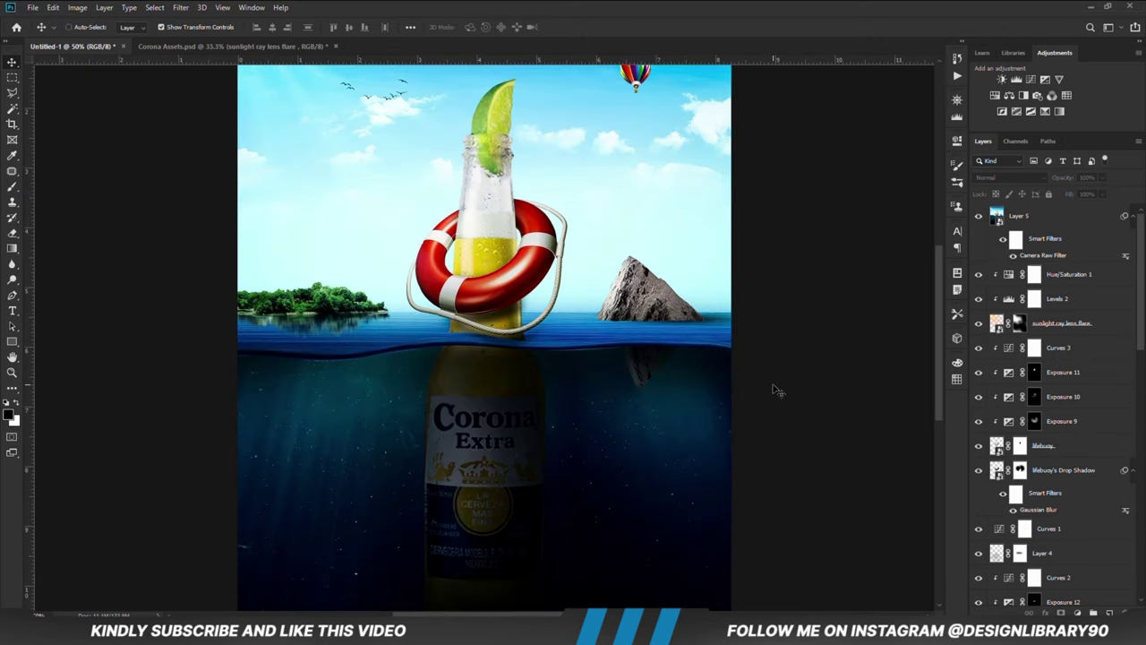
{"action": "key", "text": "ctrl+minus"}
{"action": "key", "text": "ctrl+minus"}
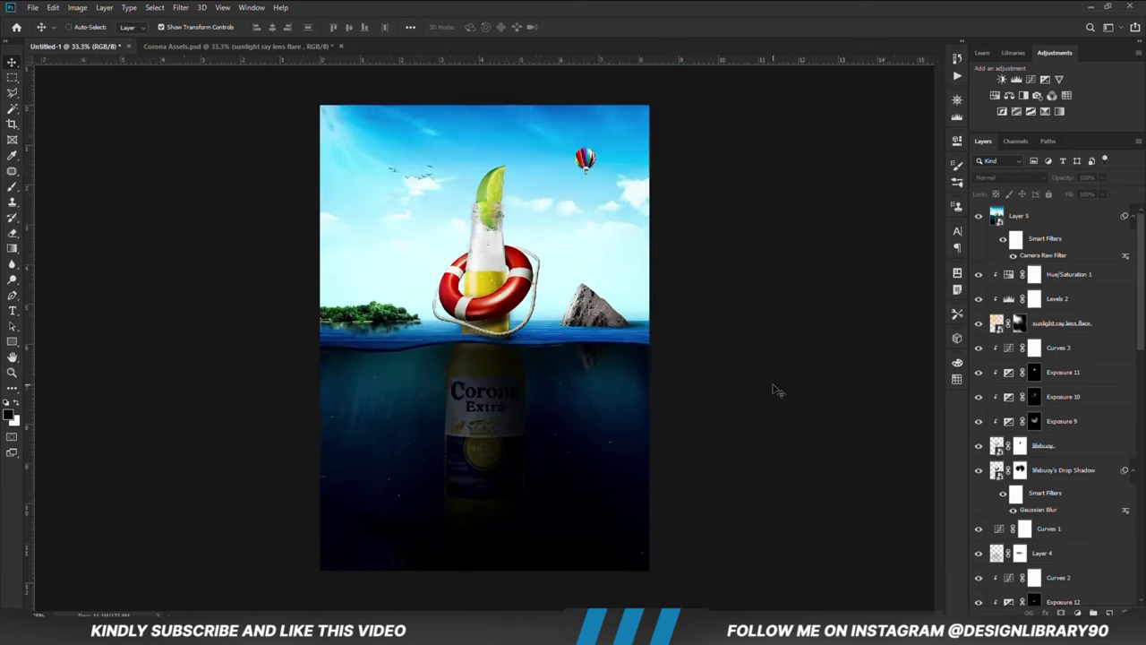